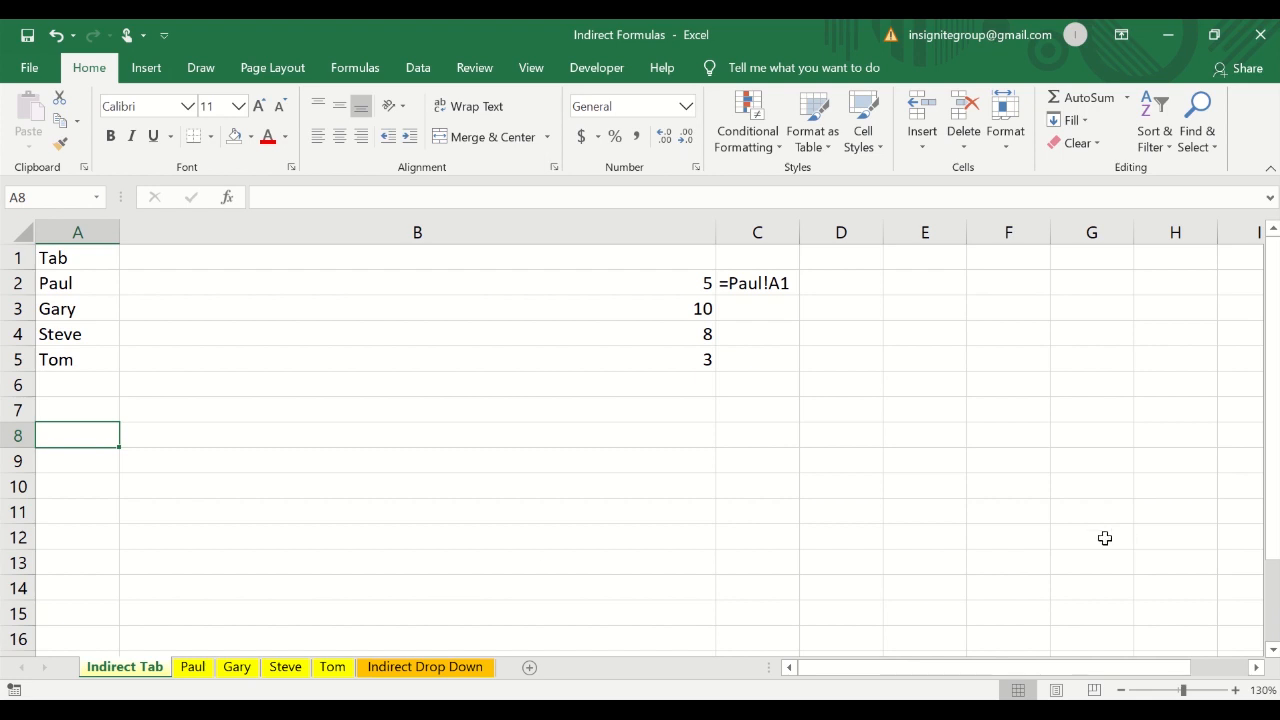
# - Try the formula =INDIRECT(A1) with an unquoted reference in cell B8
pyautogui.click(291, 443)
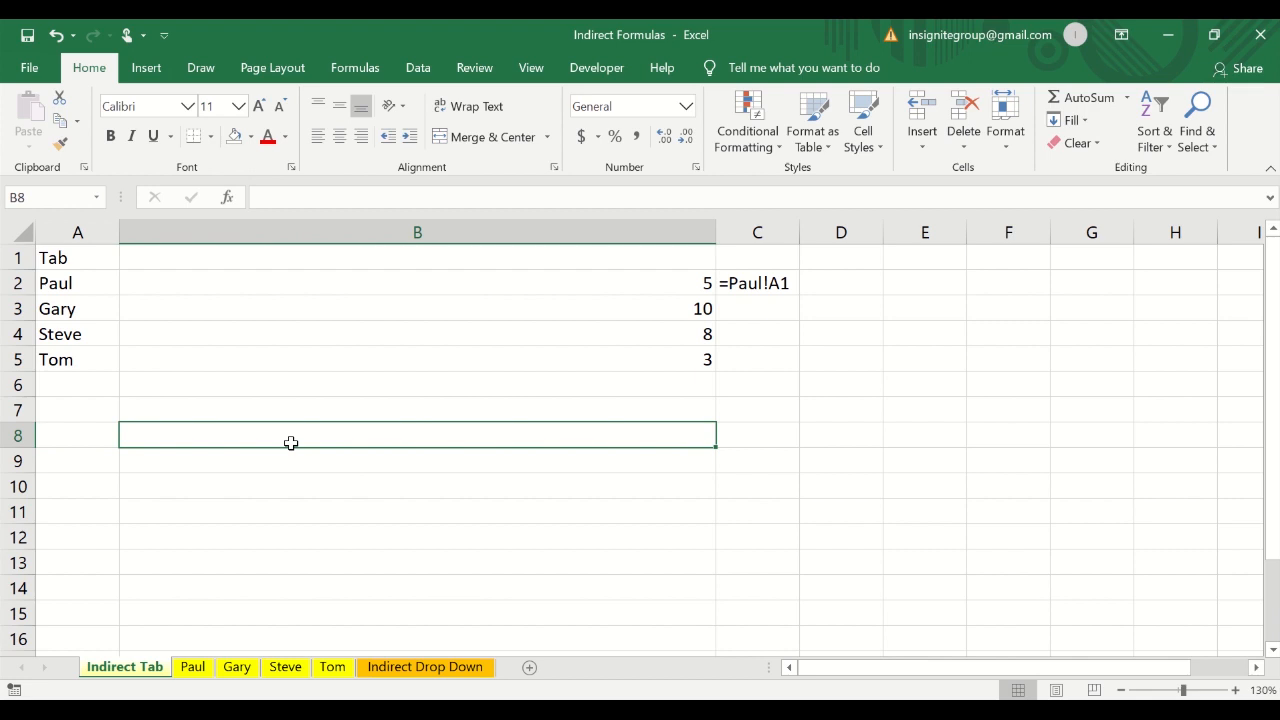
pyautogui.write('=')
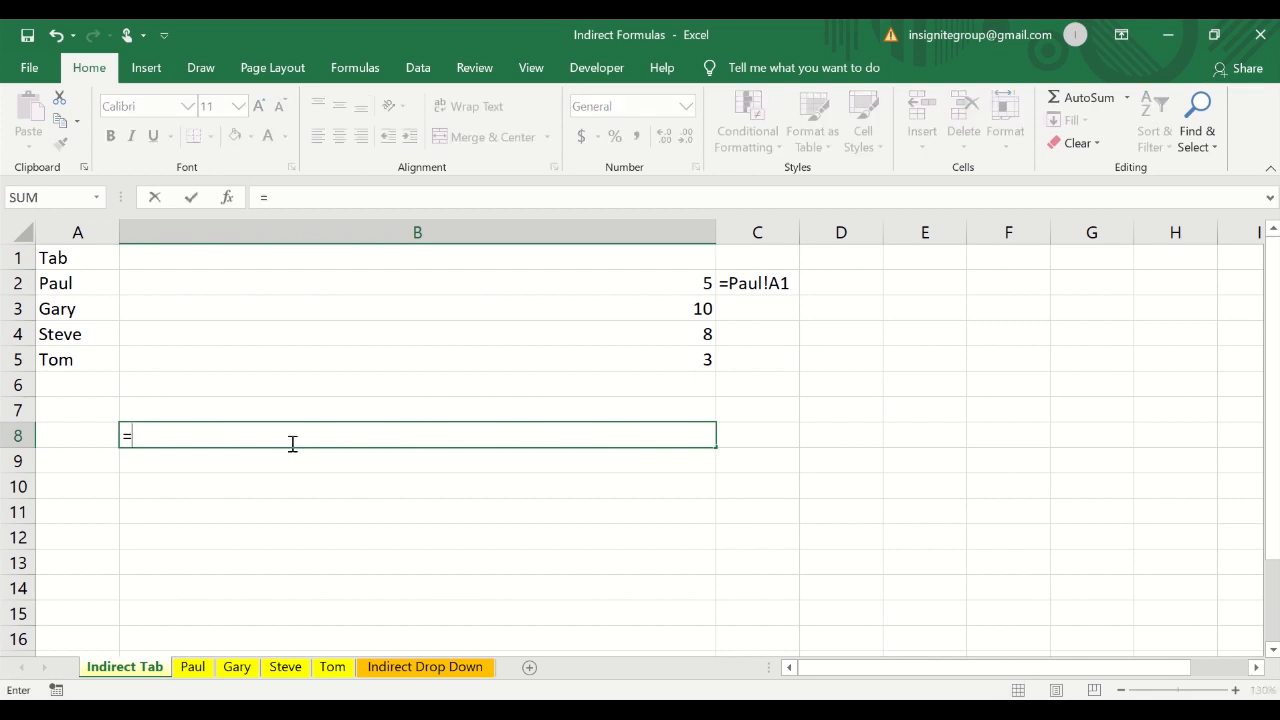
pyautogui.write('indi')
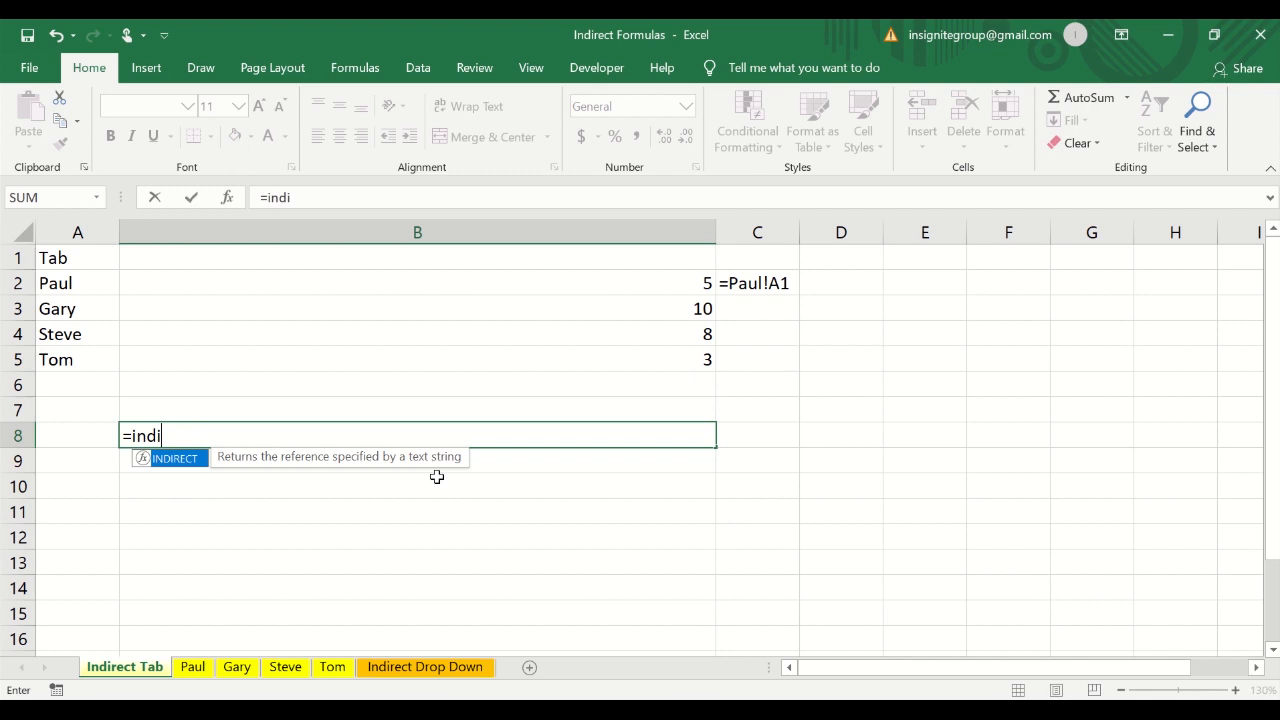
pyautogui.write('rect(')
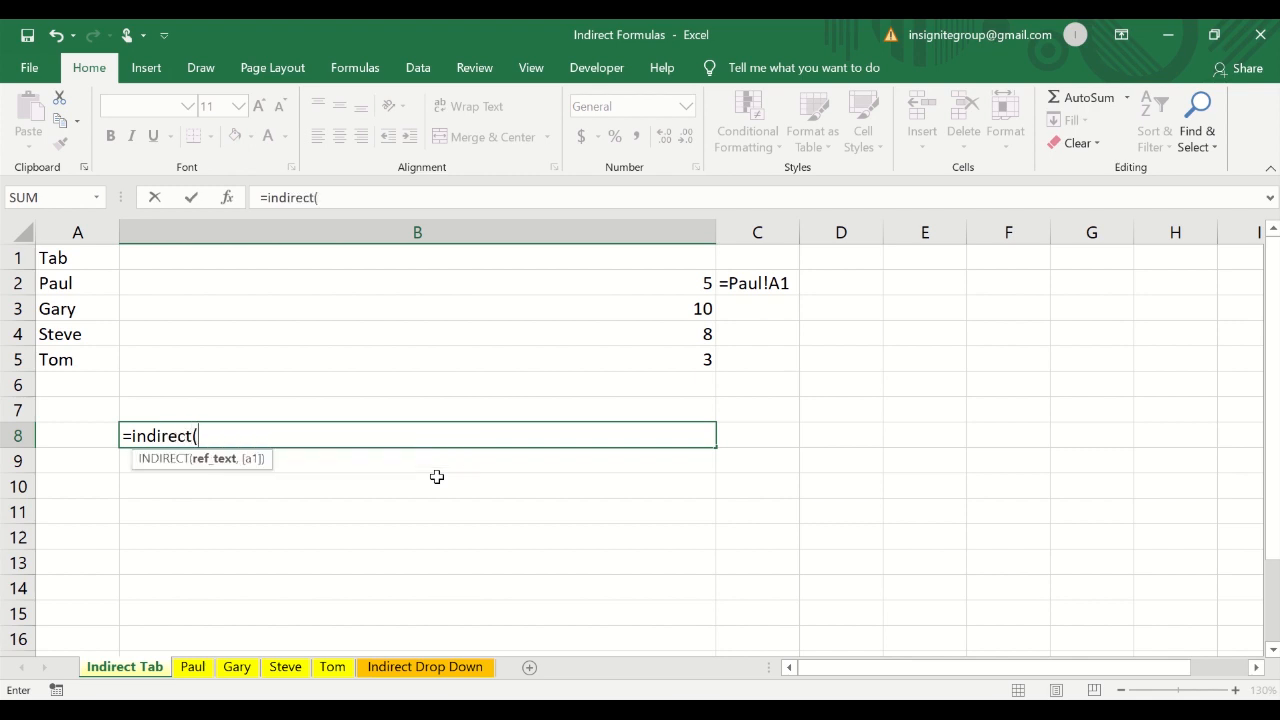
pyautogui.write('a1"')
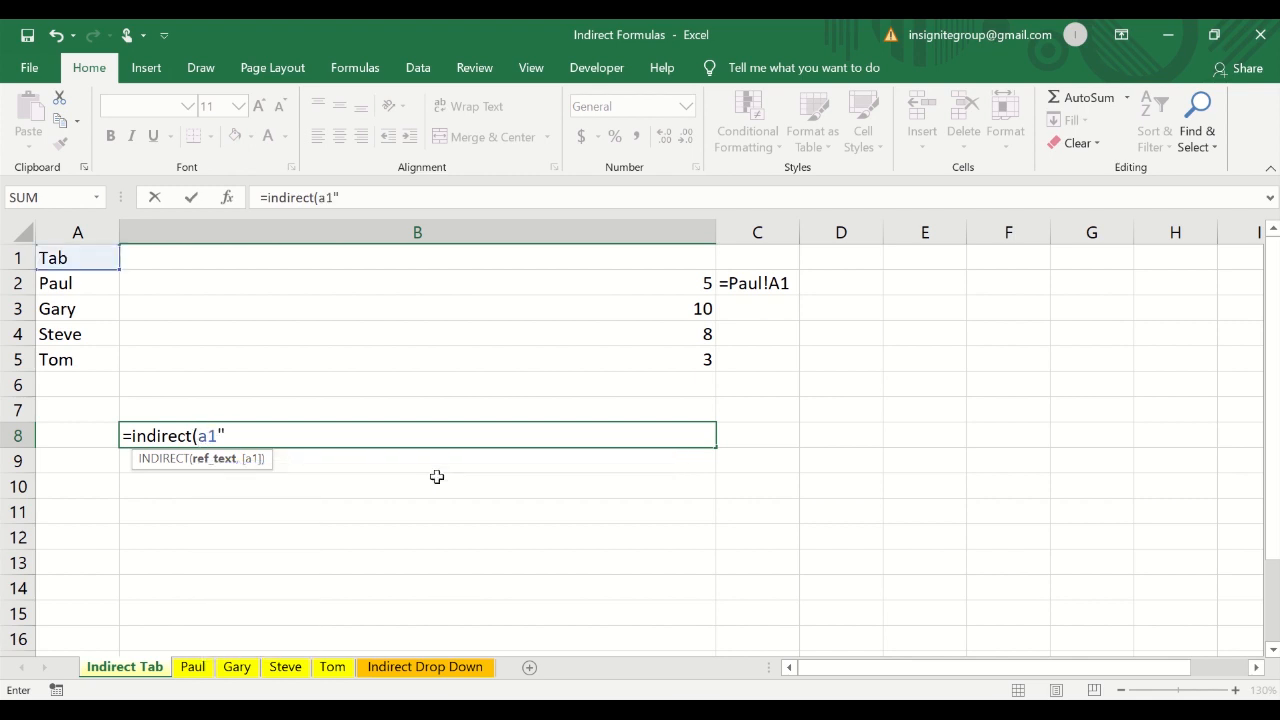
pyautogui.press('BackSpace')
pyautogui.write(')')
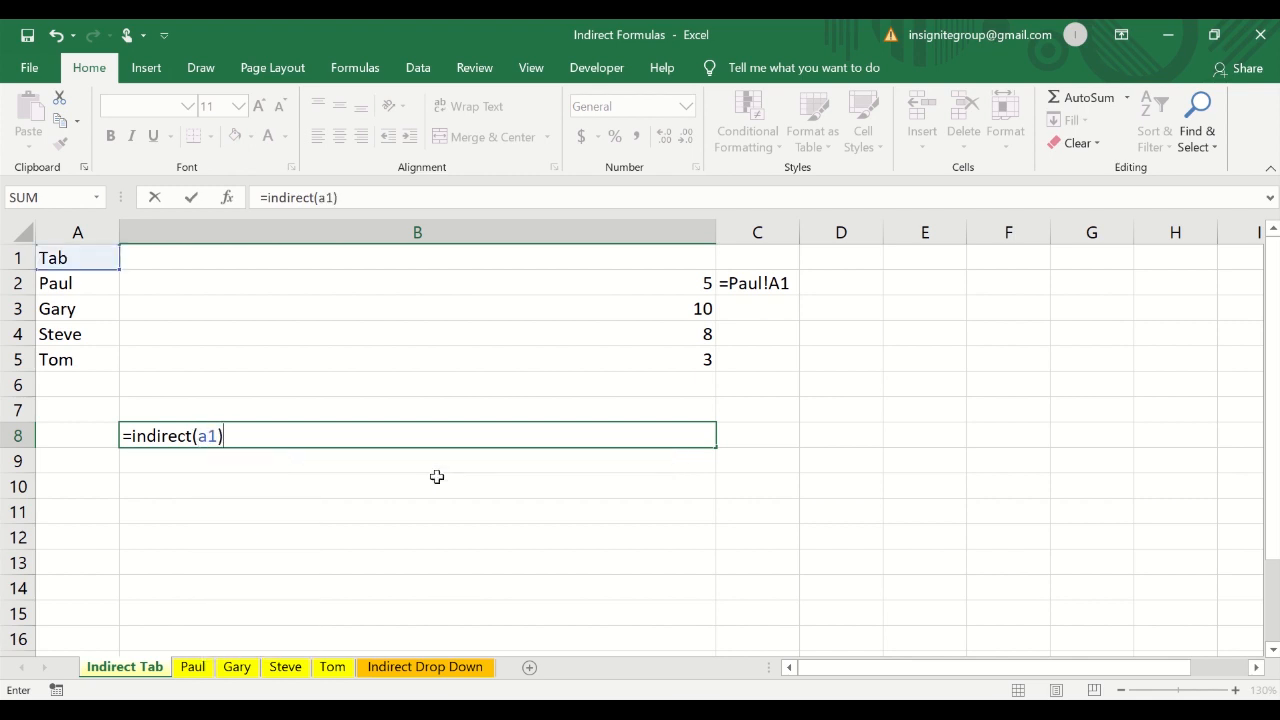
pyautogui.press('Return')
pyautogui.press('Up')
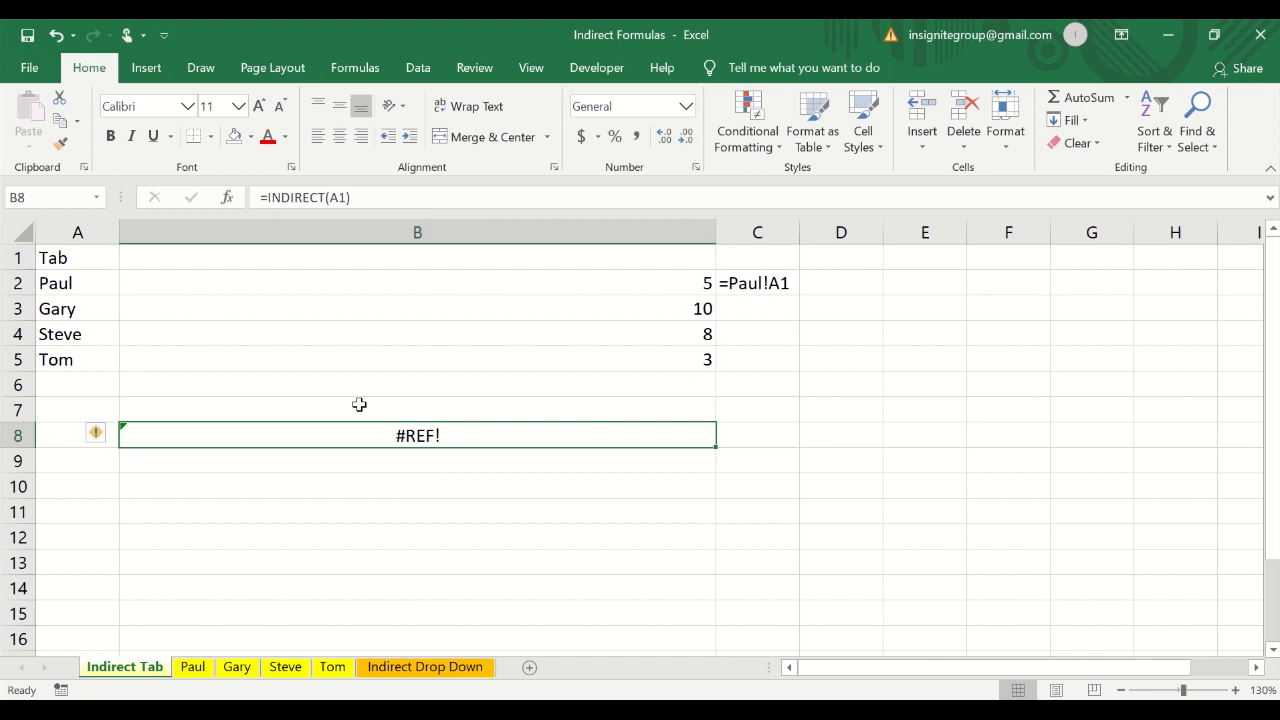
# - Change the formula in B8 to =INDIRECT("a1"), with the cell reference in quotation marks
pyautogui.click(407, 202)
pyautogui.press('BackSpace')
pyautogui.press('BackSpace')
pyautogui.press('BackSpace')
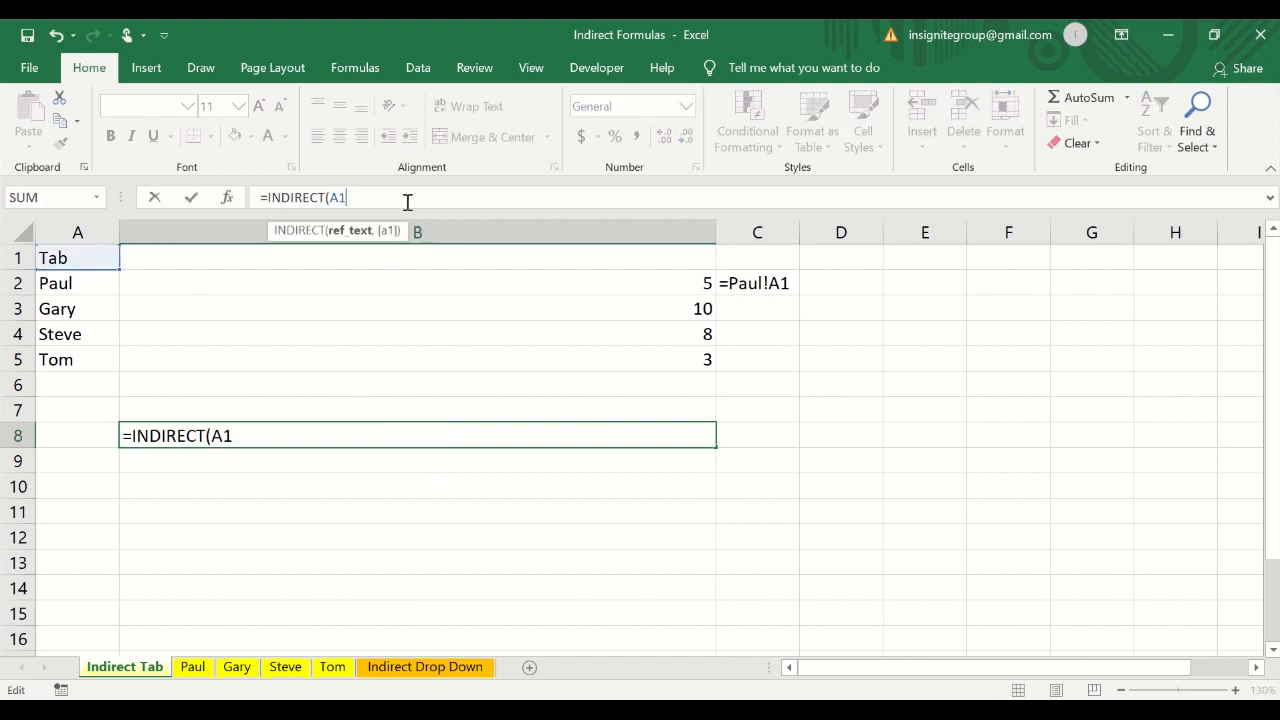
pyautogui.write('"a')
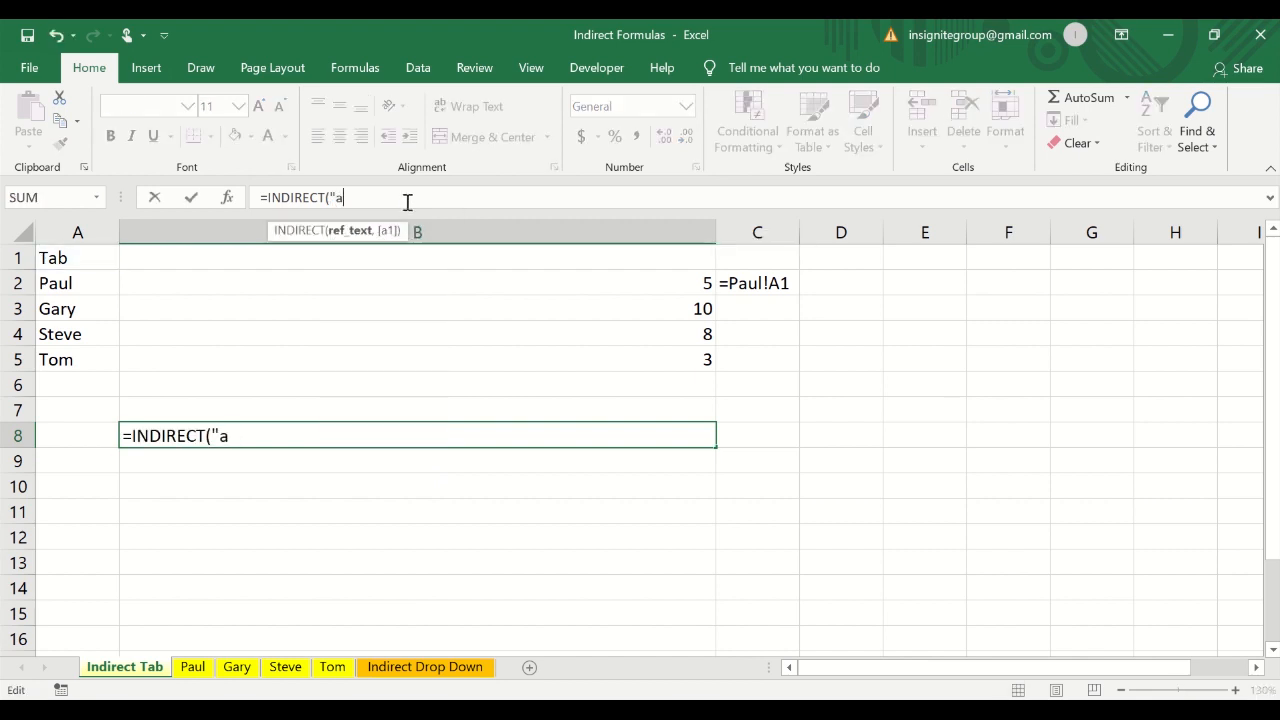
pyautogui.write('1")')
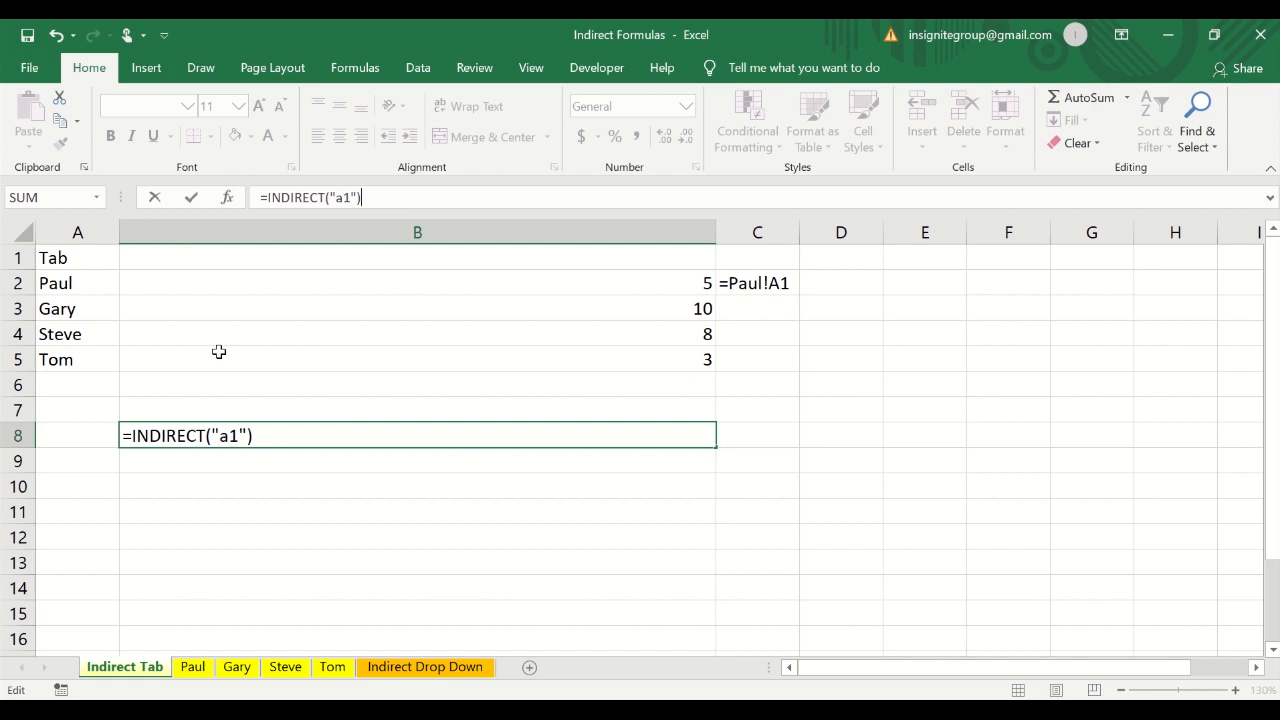
pyautogui.press('Return')
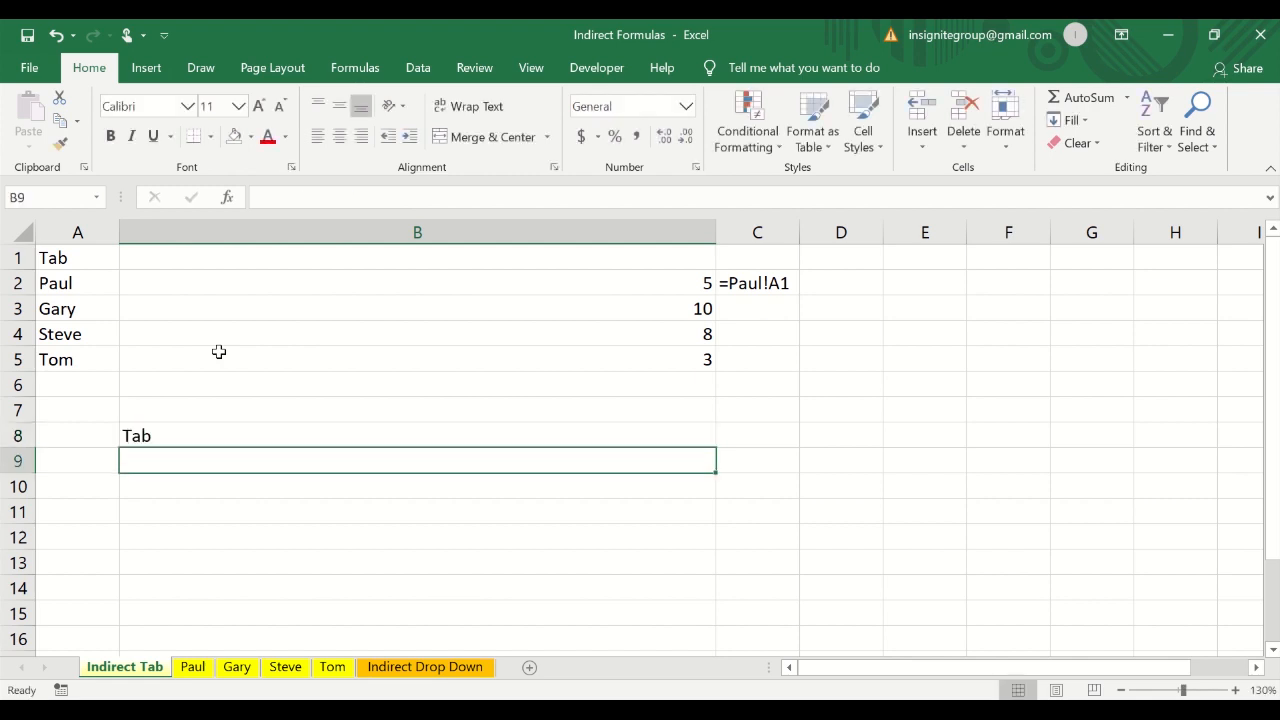
# - Enter =a1 in cell B9 and compare it with the INDIRECT formula in B8
pyautogui.write('=a1')
pyautogui.press('Return')
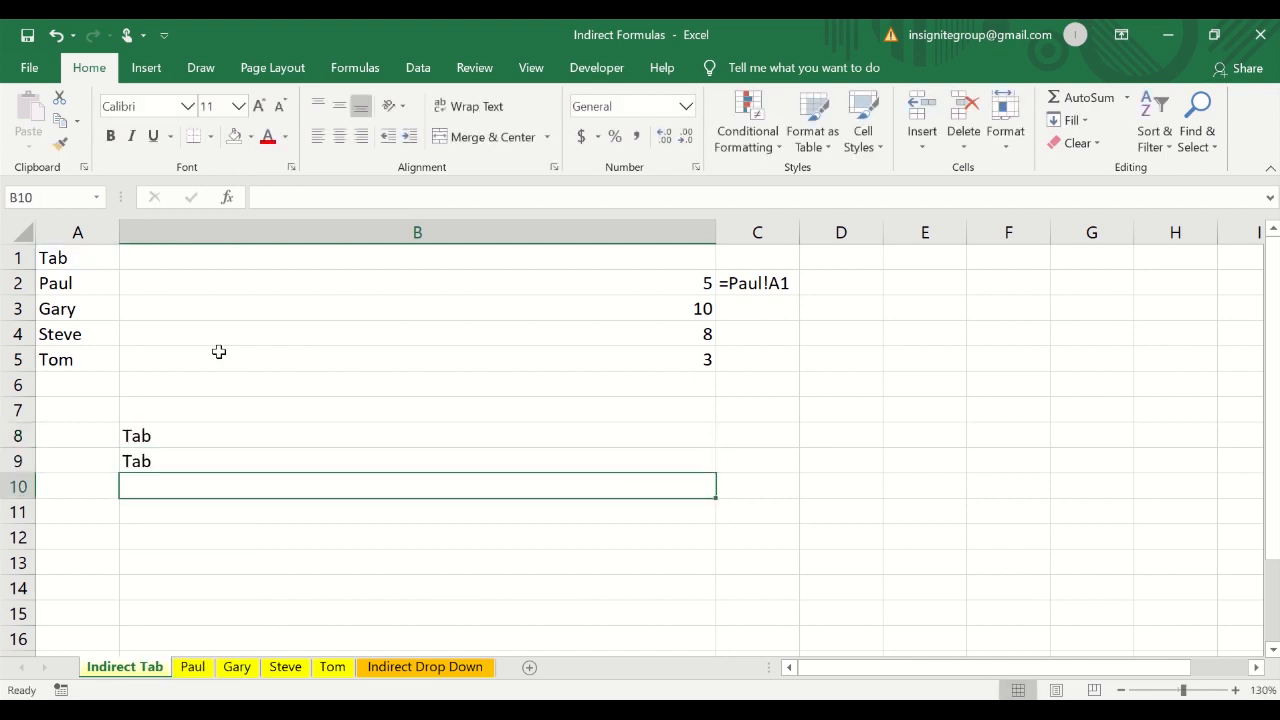
pyautogui.press('Up')
pyautogui.press('Up')
pyautogui.hotkey('shift', 'Down')
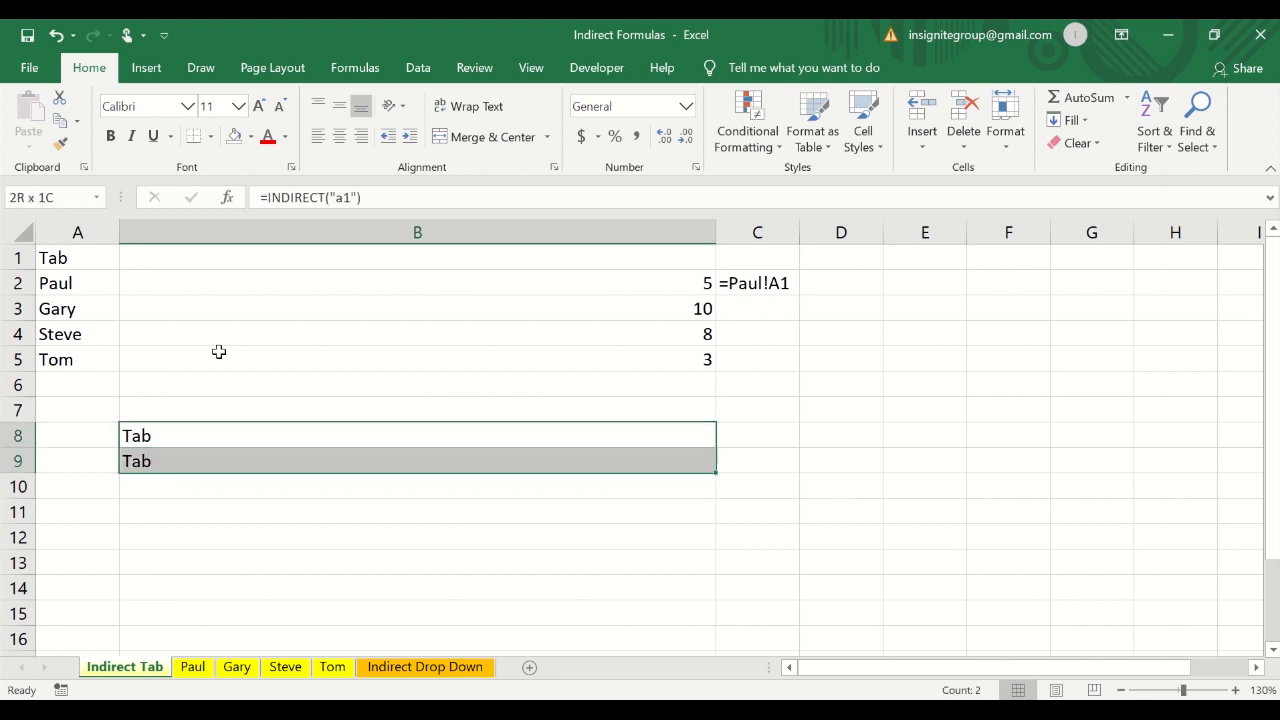
pyautogui.hotkey('shift', 'Up')
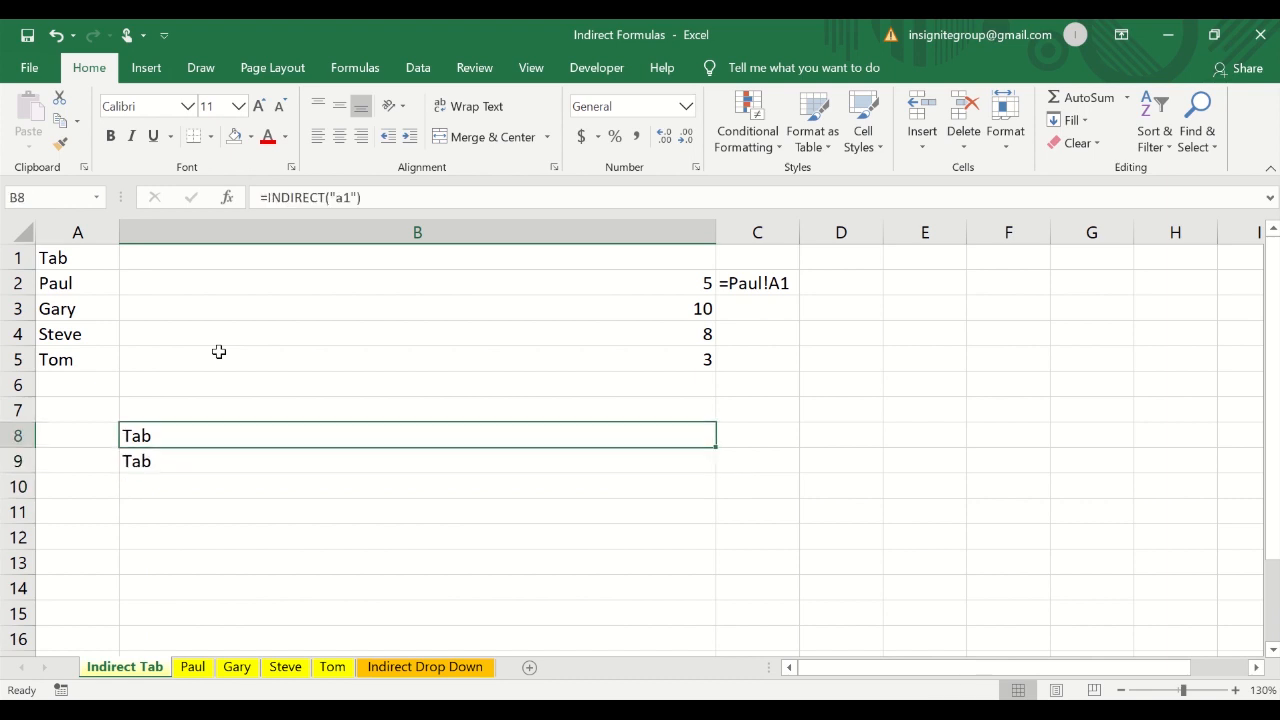
pyautogui.hotkey('shift', 'Down')
pyautogui.hotkey('shift', 'Up')
# - Clear the test formulas from cells B8:B9
pyautogui.hotkey('shift', 'Down')
pyautogui.press('BackSpace')
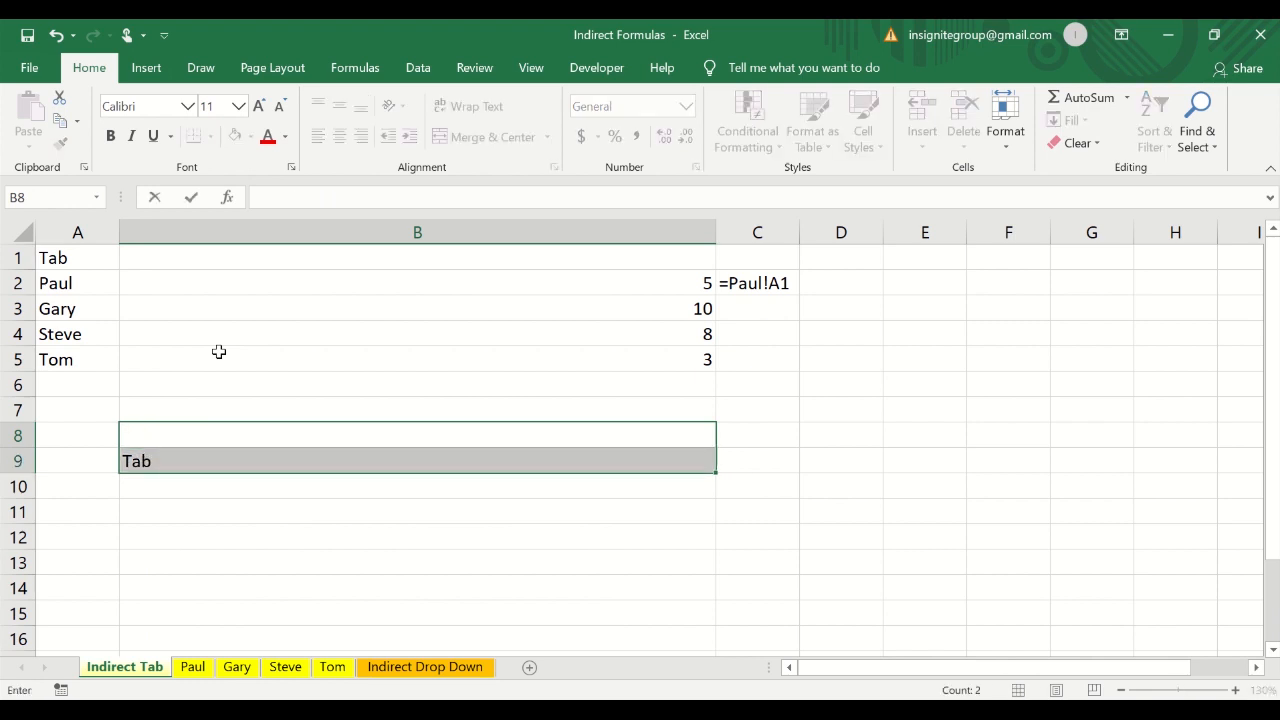
pyautogui.press('Escape')
pyautogui.press('Delete')
pyautogui.click(219, 352)
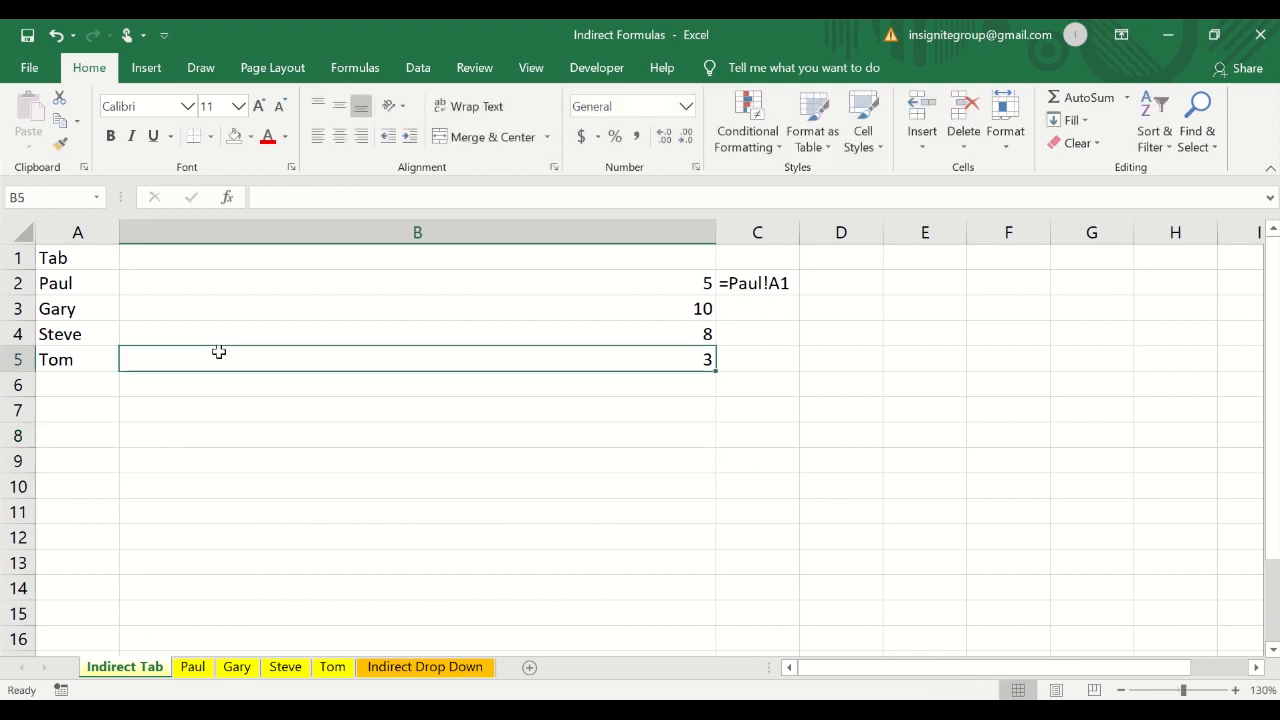
# - Review the header and the list of sheet names in column A
pyautogui.press('Left')
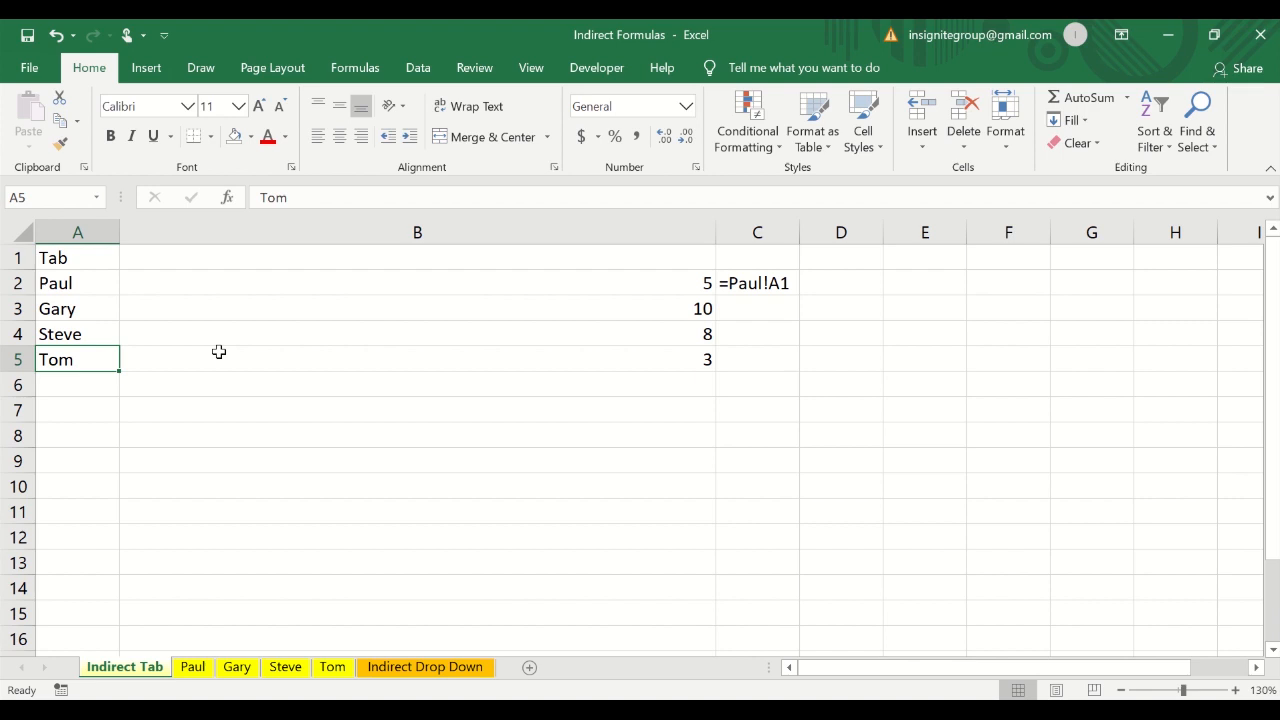
pyautogui.press('Up')
pyautogui.press('Up')
pyautogui.press('Up')
pyautogui.press('Up')
pyautogui.hotkey('shift', 'Down')
pyautogui.hotkey('shift', 'Down')
pyautogui.hotkey('shift', 'Down')
pyautogui.hotkey('shift', 'Down')
pyautogui.hotkey('shift', 'Down')
pyautogui.hotkey('shift', 'Down')
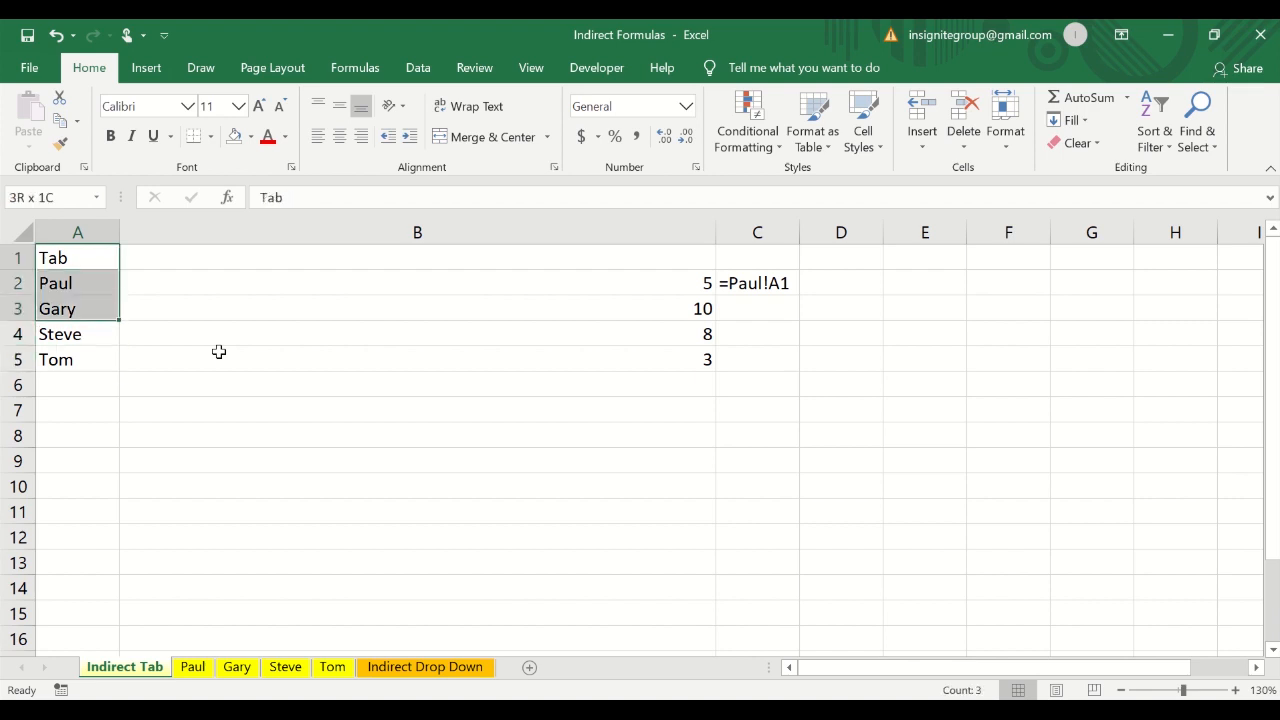
pyautogui.press('Down')
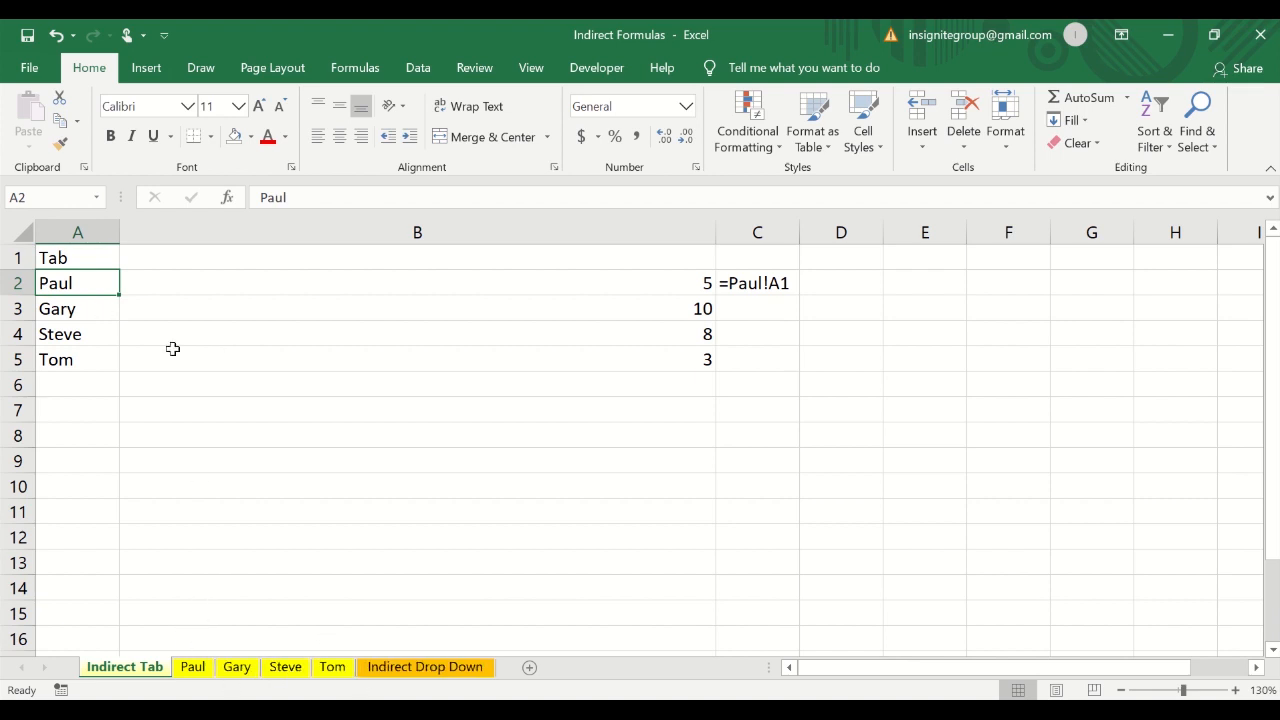
# - View the value in A1 on each of the four person sheets and return to the Indirect Tab sheet
pyautogui.click(193, 670)
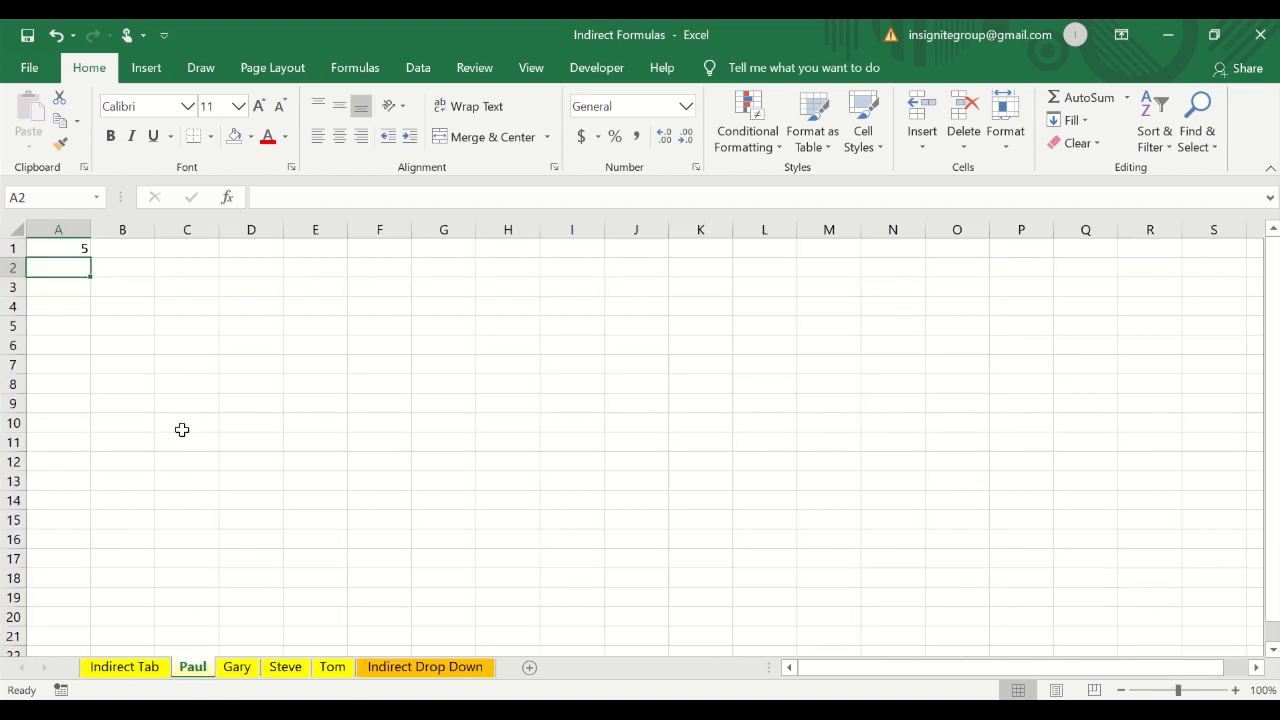
pyautogui.press('Up')
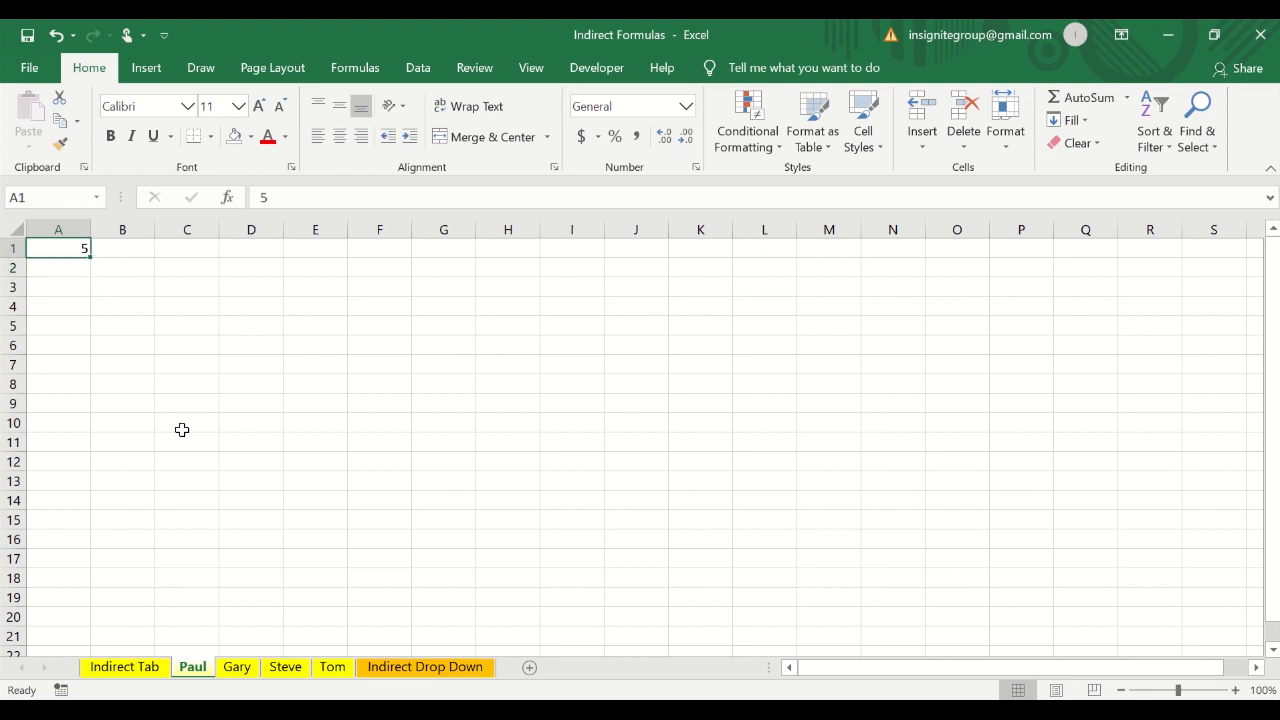
pyautogui.click(247, 676)
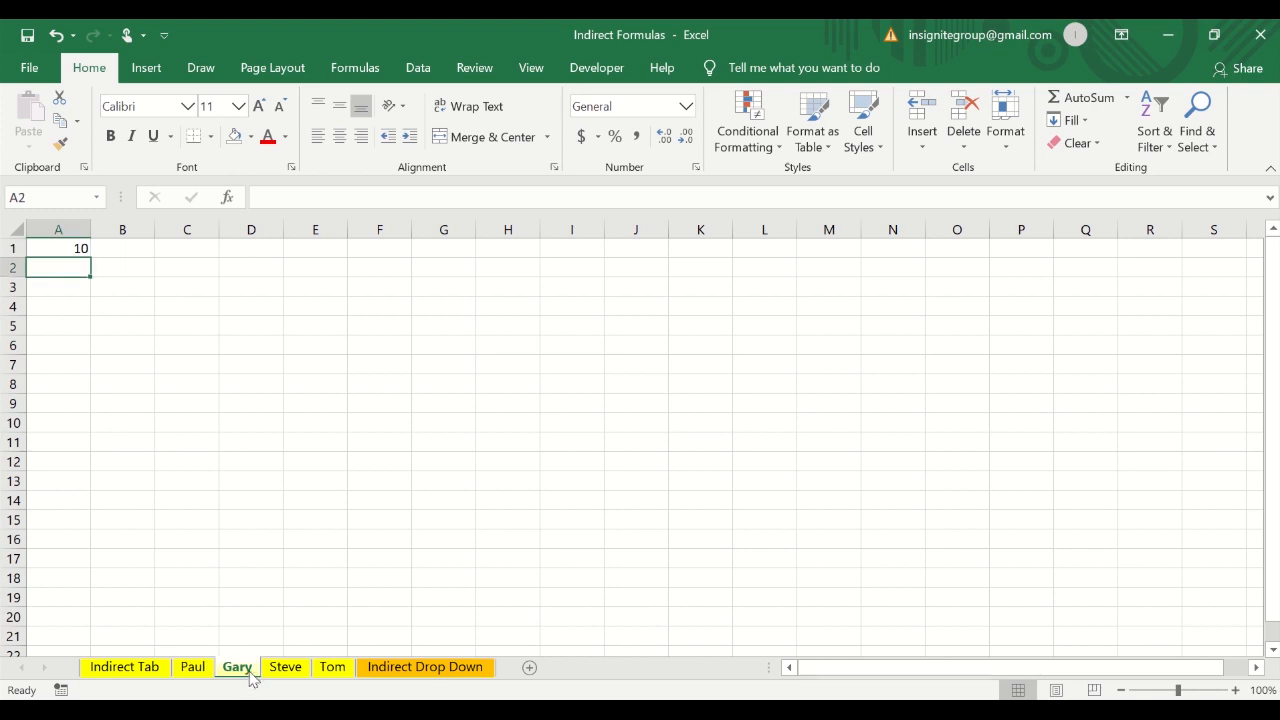
pyautogui.click(286, 670)
pyautogui.click(330, 670)
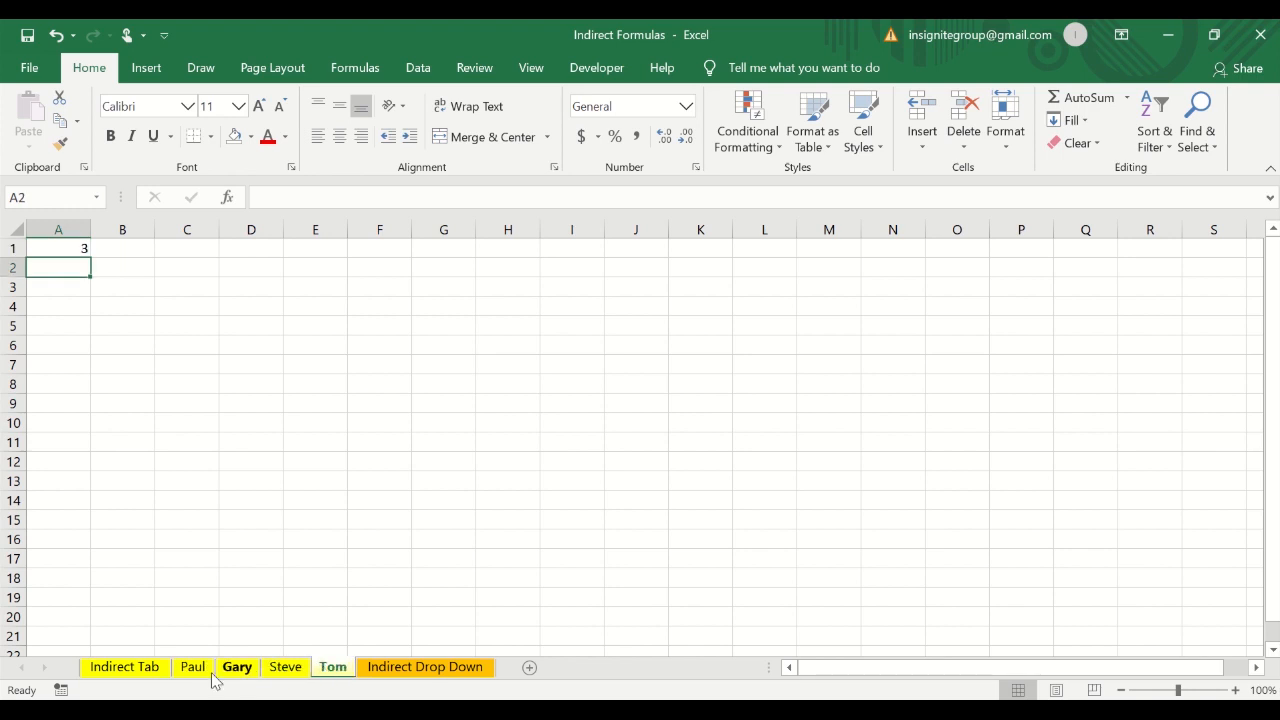
pyautogui.click(122, 670)
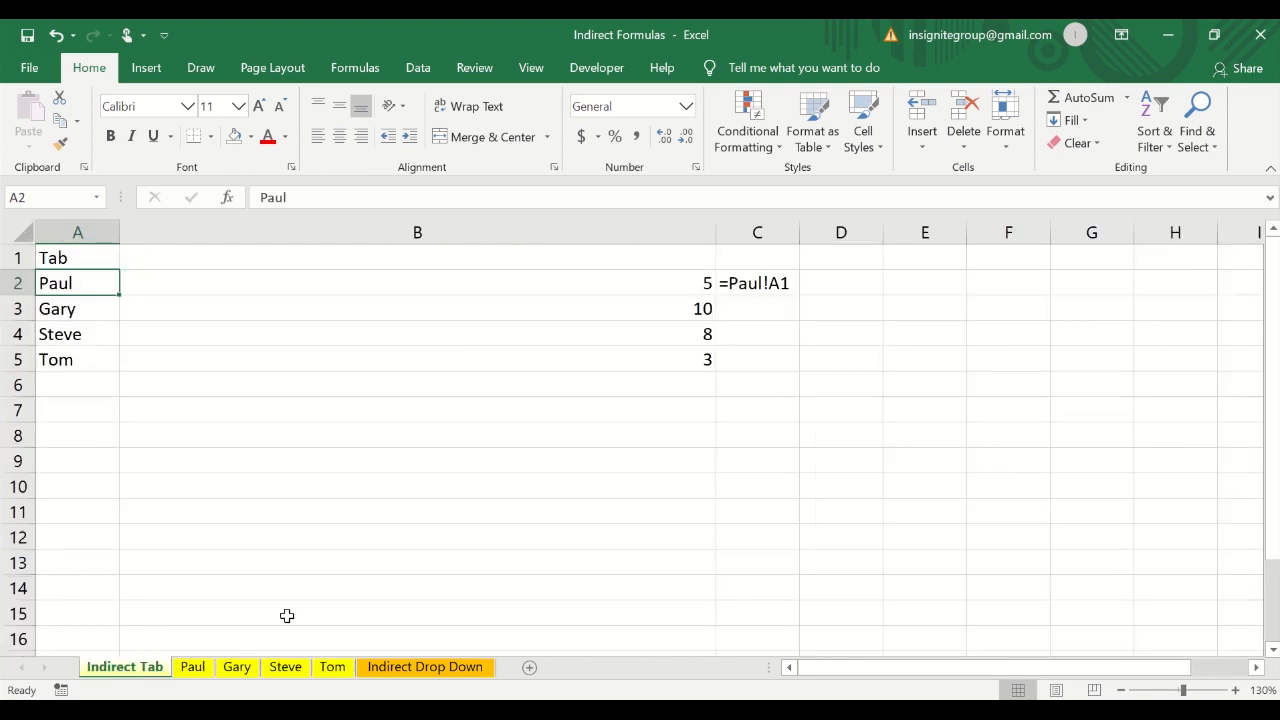
# - Examine the INDIRECT formulas in B2:B5 and the sheet names they refer to
pyautogui.press('Right')
pyautogui.press('Down')
pyautogui.press('Down')
pyautogui.press('Down')
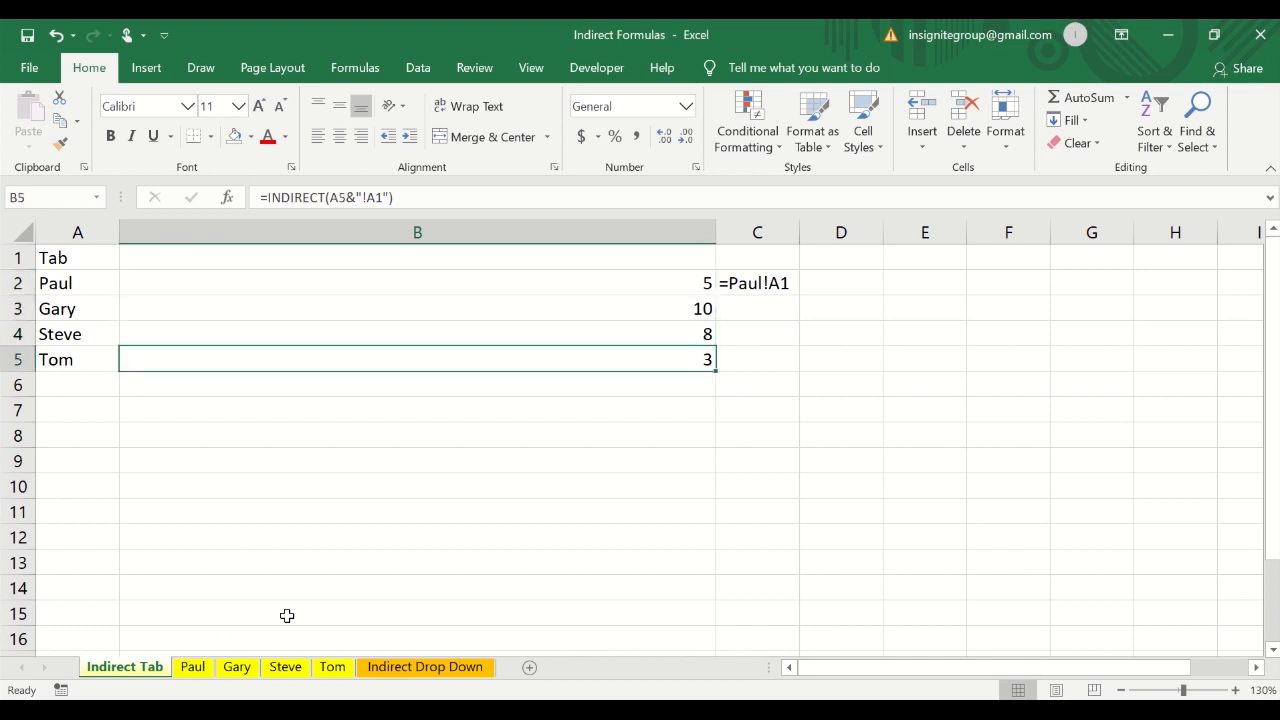
pyautogui.press('Up')
pyautogui.press('Up')
pyautogui.press('Up')
pyautogui.hotkey('shift', 'Left')
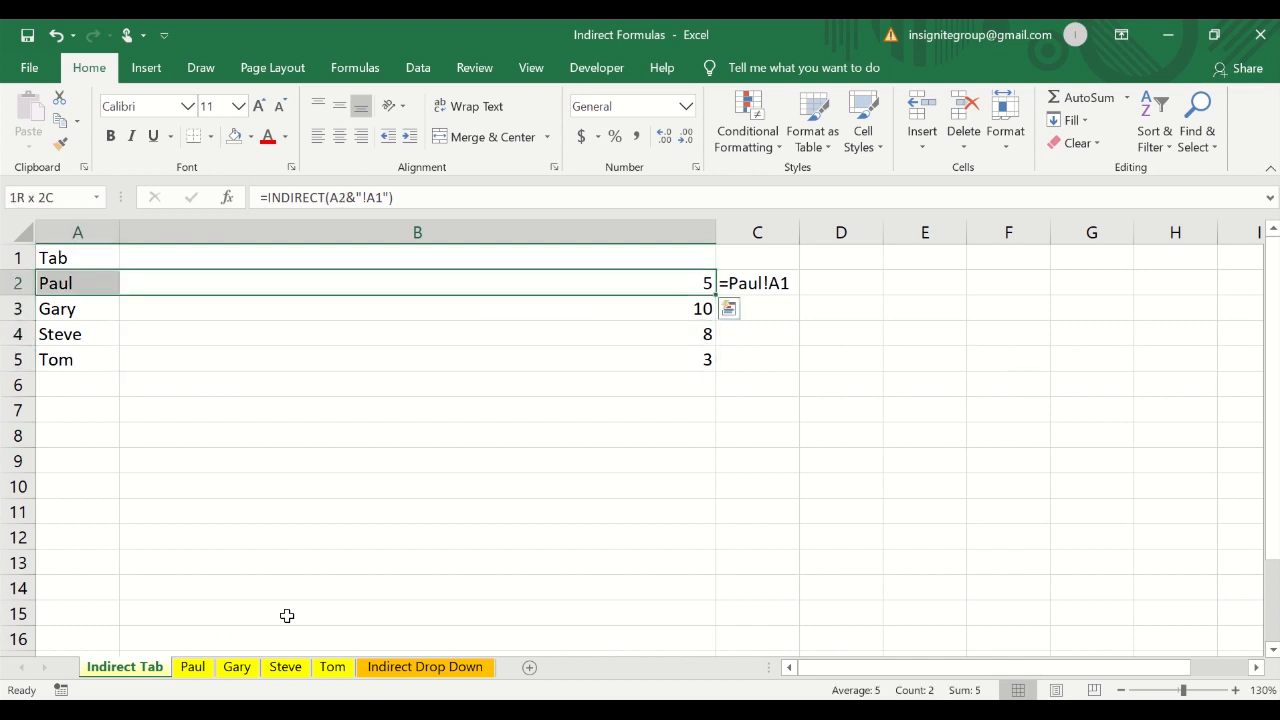
pyautogui.press('Down')
pyautogui.press('Down')
pyautogui.press('Down')
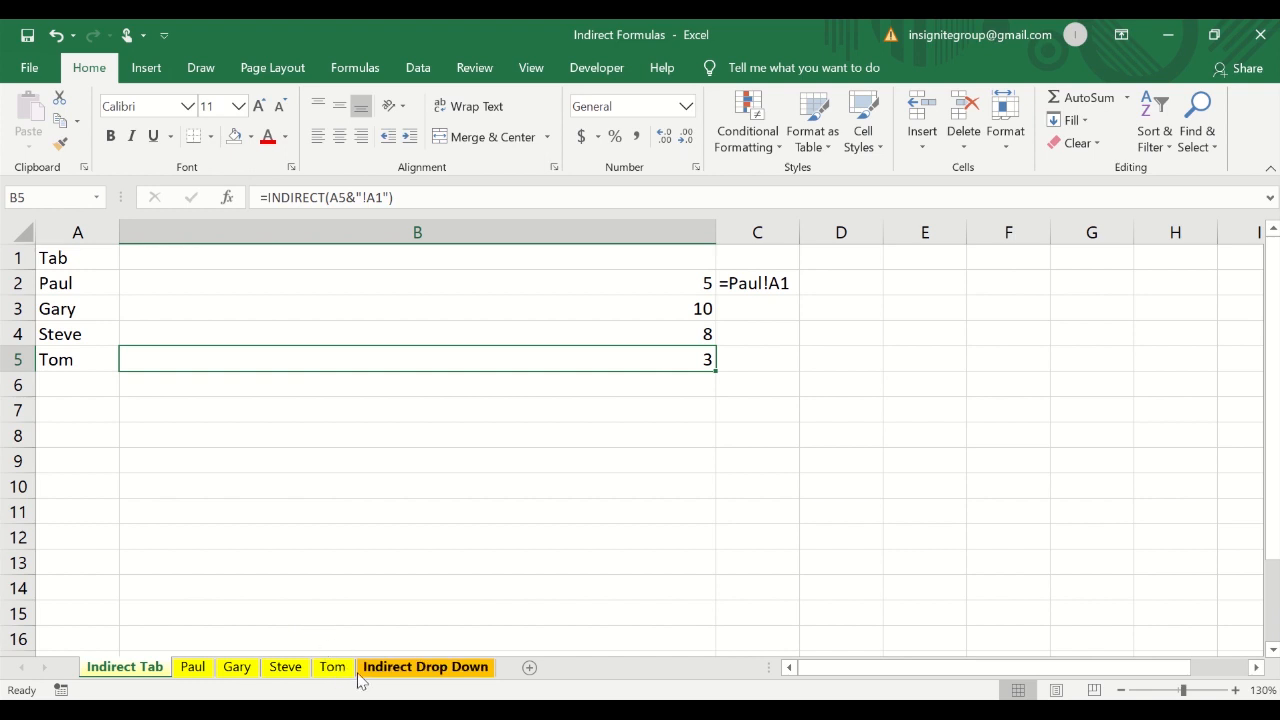
# - Enter the new person's first name in cell A6, below the existing sheet names
pyautogui.press('Down')
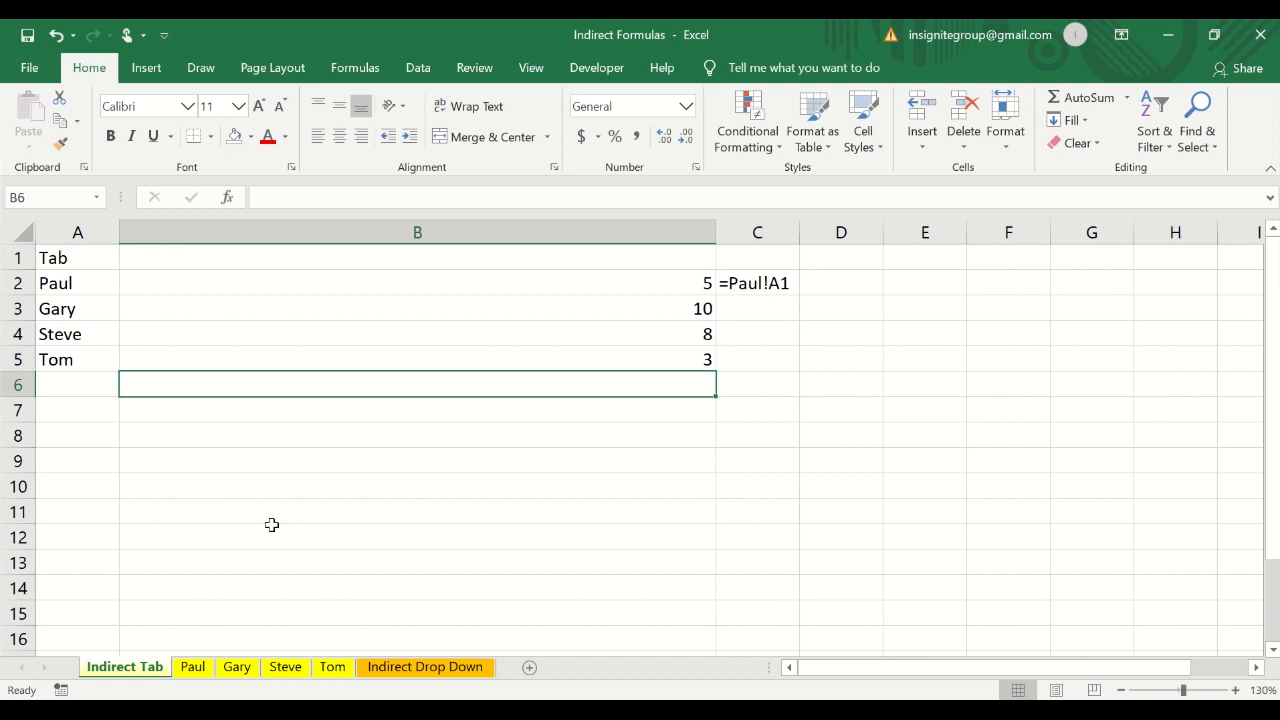
pyautogui.press('Left')
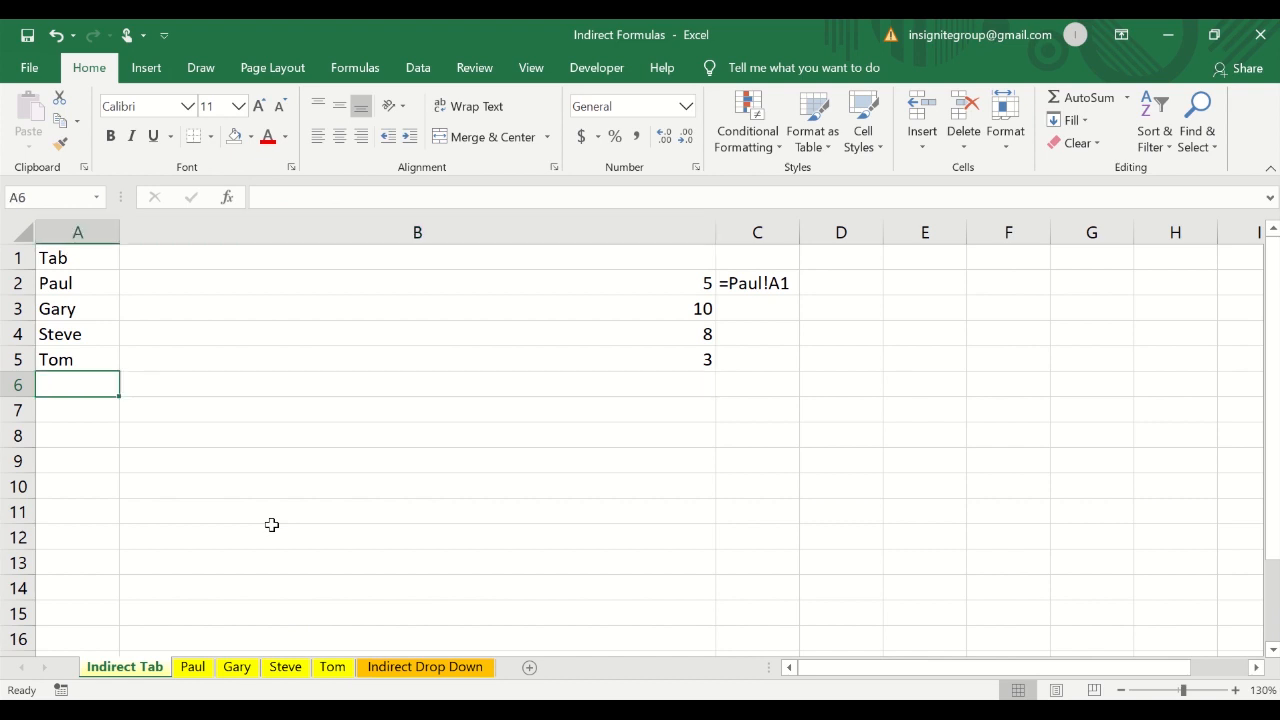
pyautogui.write('Sara')
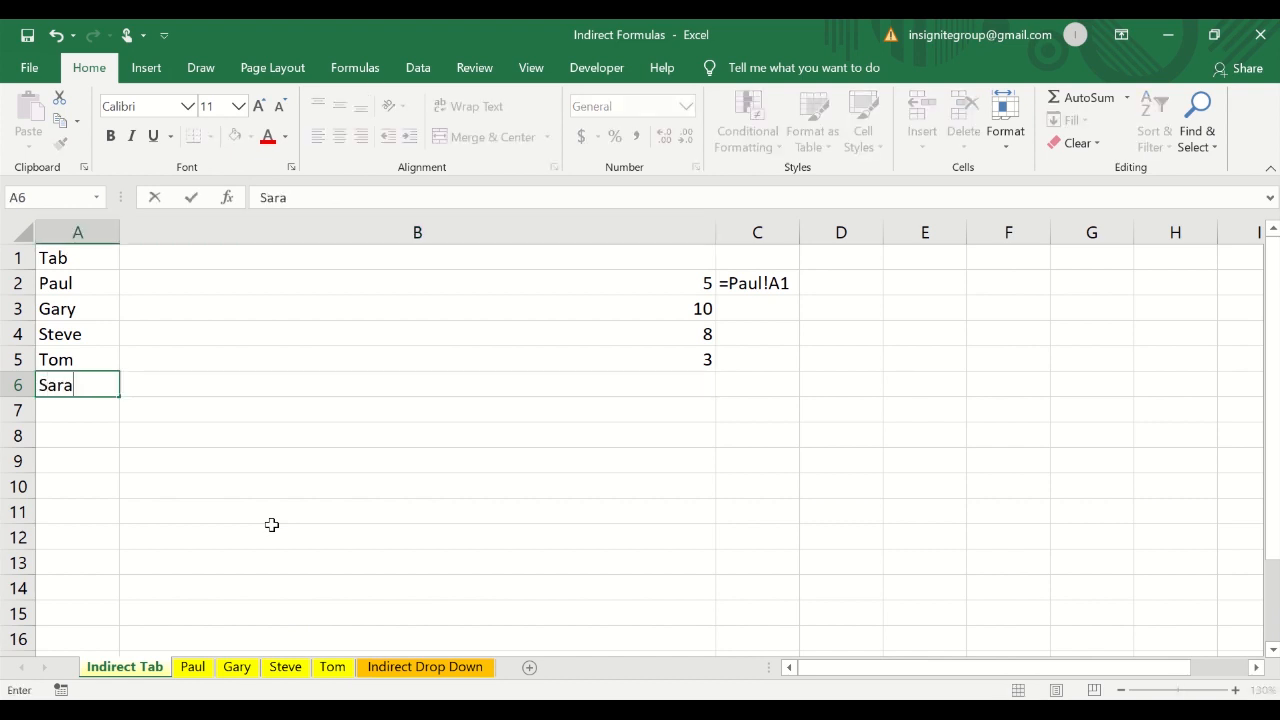
pyautogui.press('Return')
pyautogui.press('Up')
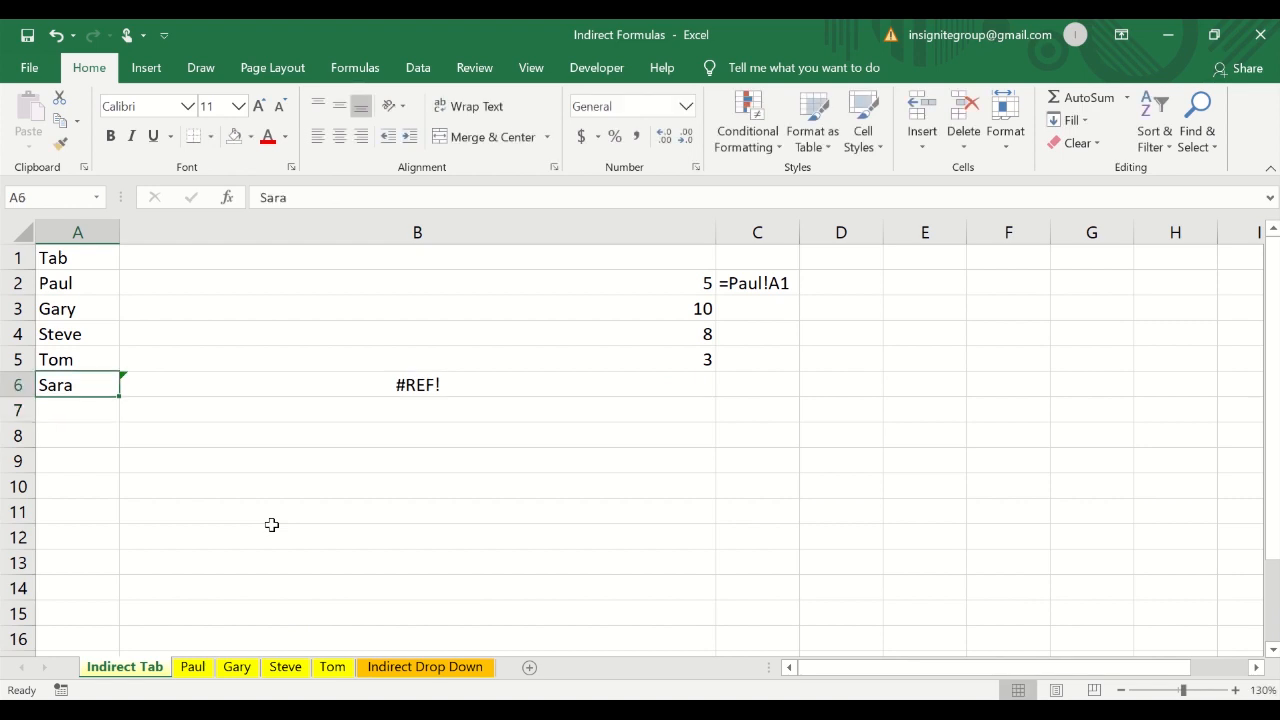
# - Inspect the INDIRECT formula in cell B6 beside the newly added name
pyautogui.press('Right')
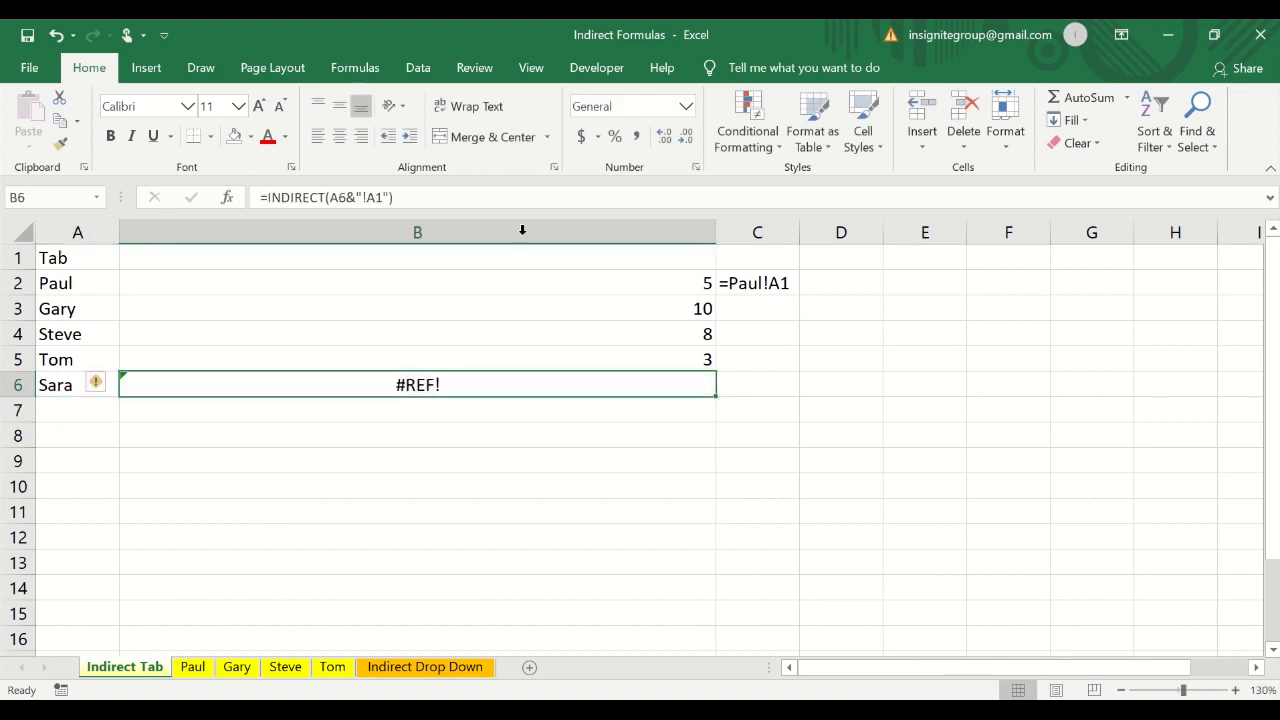
pyautogui.click(480, 200)
pyautogui.hotkey('ctrl', 'Return')
pyautogui.press('Up')
pyautogui.press('Down')
# - Duplicate the last person's sheet, placing it before Indirect Drop Down, and rename the copy with the first name entered in A6
pyautogui.click(336, 672)
pyautogui.keyDown('ctrl'); pyautogui.moveTo(340, 680); pyautogui.dragTo(383, 675); pyautogui.keyUp('ctrl')
pyautogui.rightClick(383, 670)
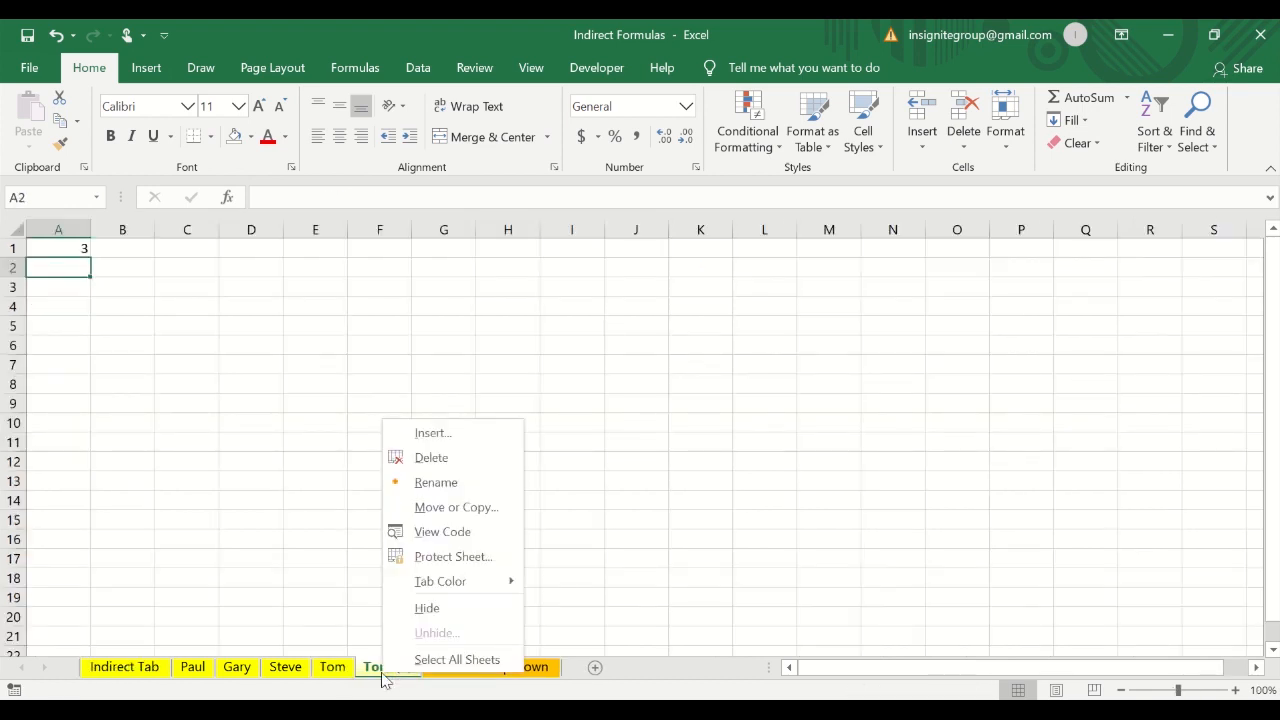
pyautogui.click(483, 484)
pyautogui.write('Sara')
pyautogui.press('Return')
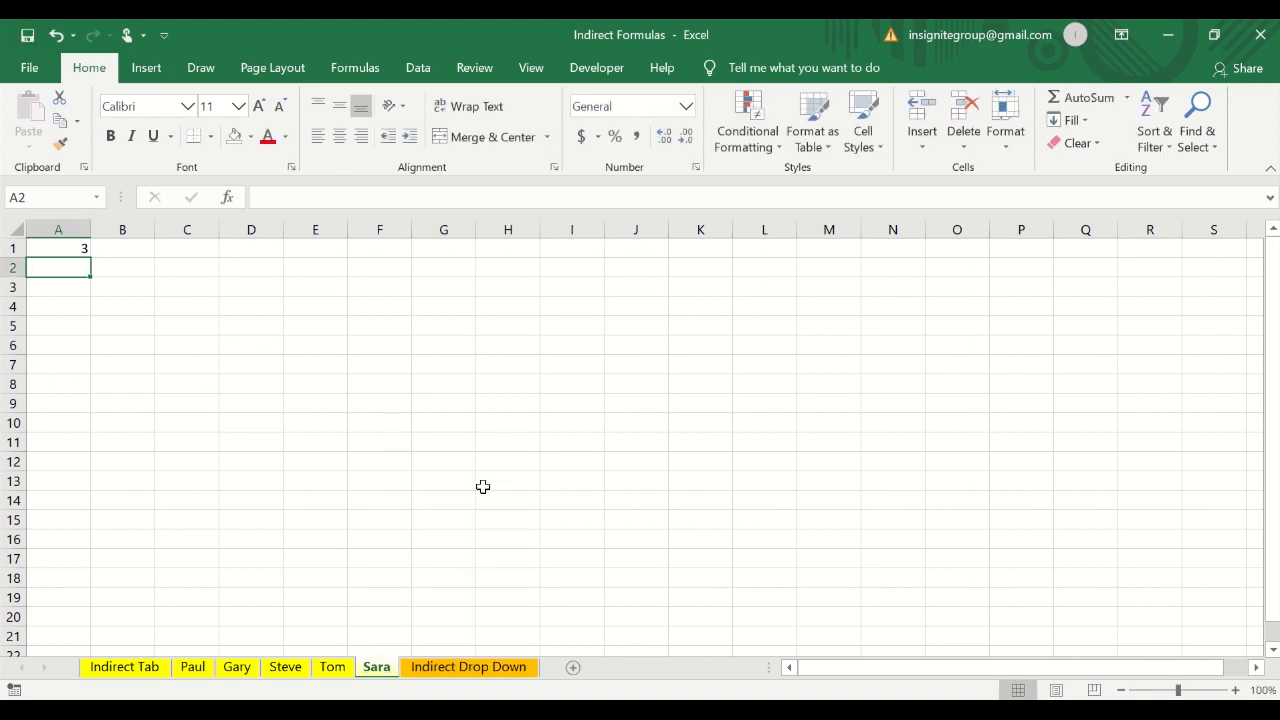
# - Enter 111 in cell A1 of the newly added person's sheet
pyautogui.click(136, 674)
pyautogui.press('Up')
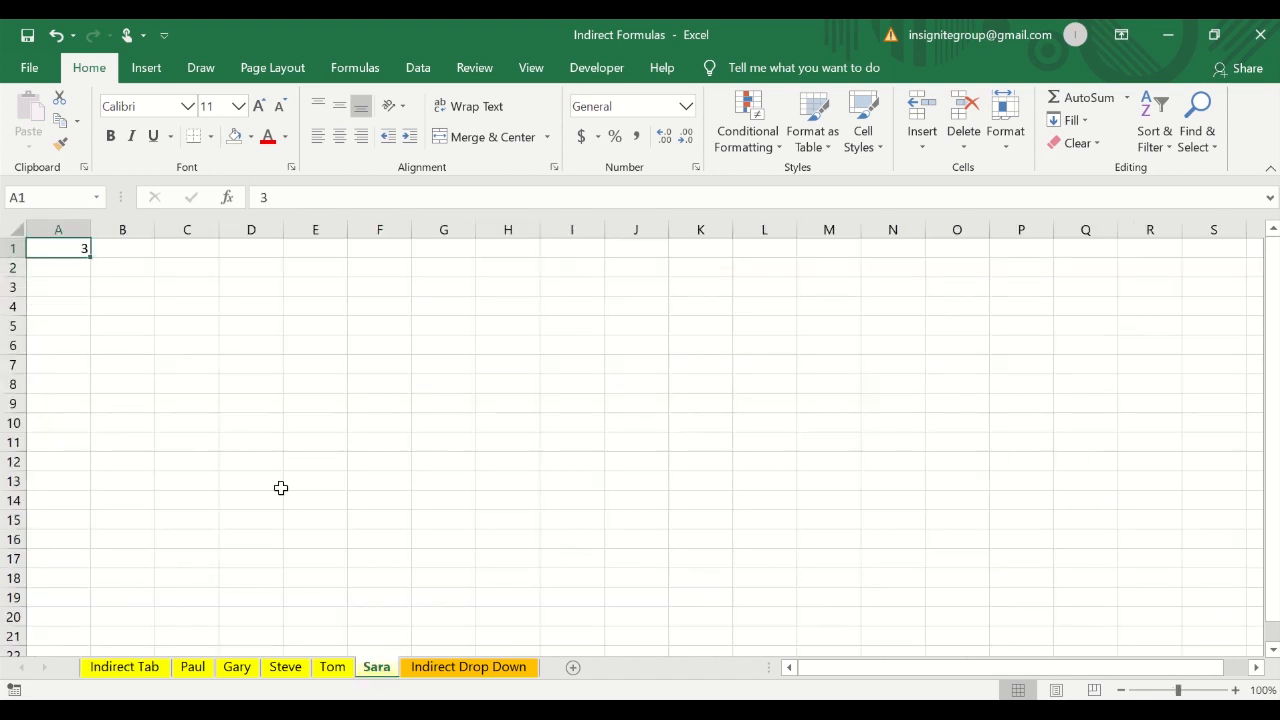
pyautogui.write('111')
pyautogui.press('Return')
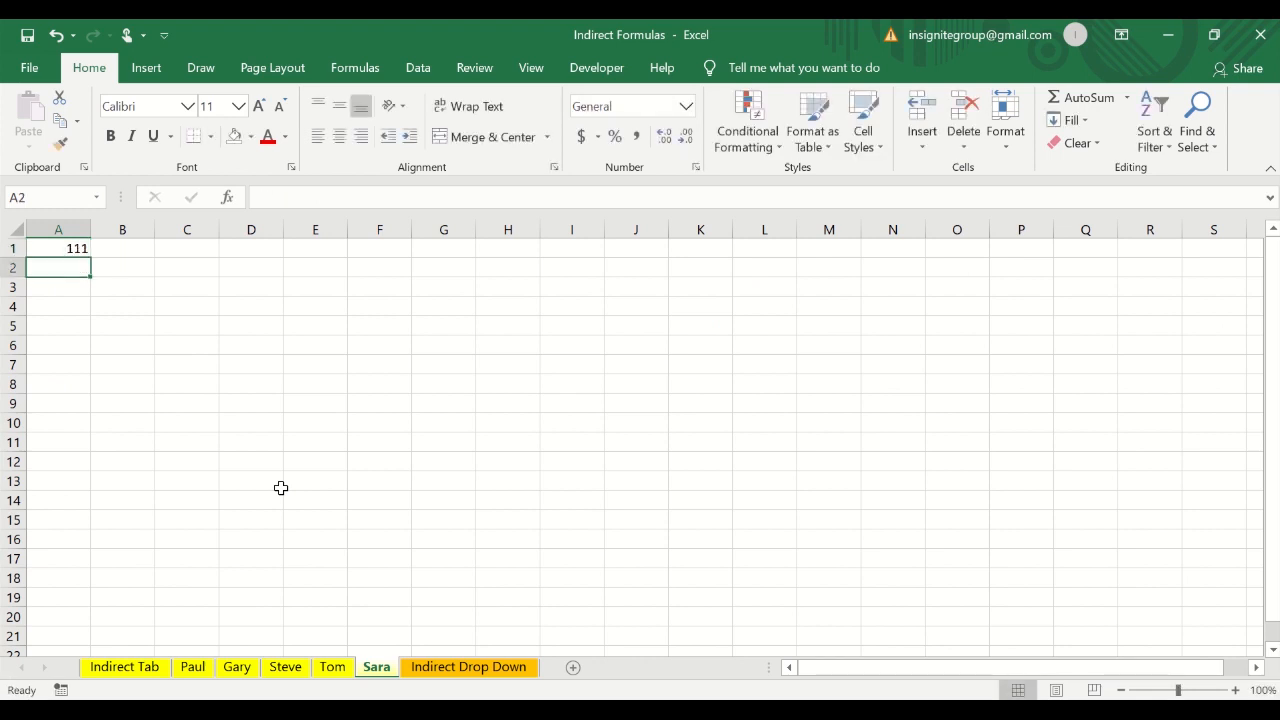
pyautogui.press('Up')
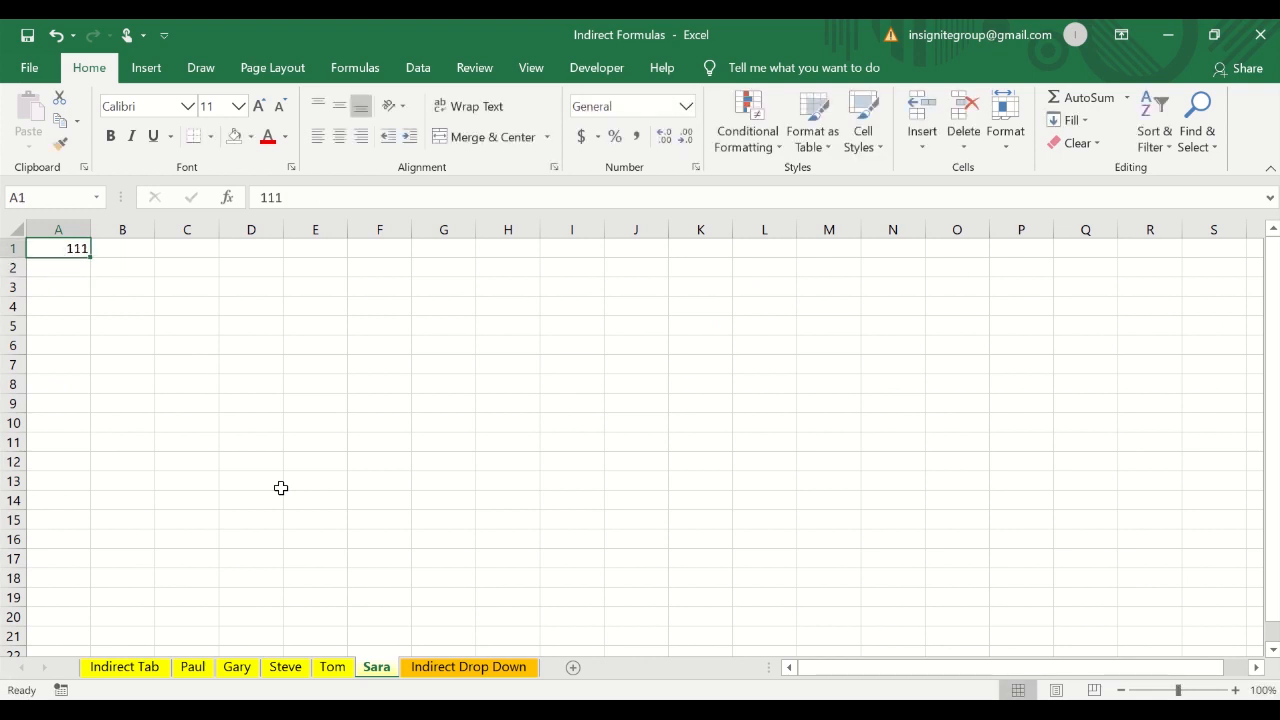
# - Review the INDIRECT results in B2:B6 on the Indirect Tab sheet against the sheet names in column A
pyautogui.click(135, 670)
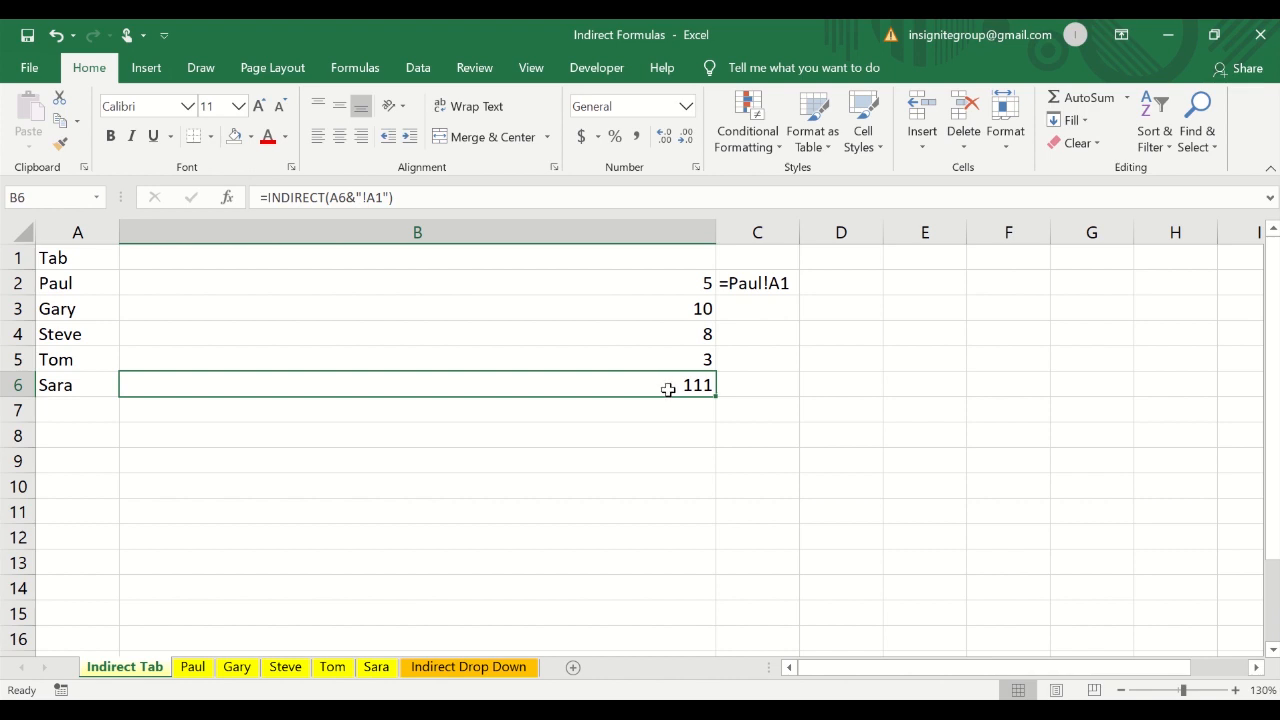
pyautogui.hotkey('shift', 'Up')
pyautogui.hotkey('shift', 'Up')
pyautogui.hotkey('shift', 'Up')
pyautogui.hotkey('shift', 'Up')
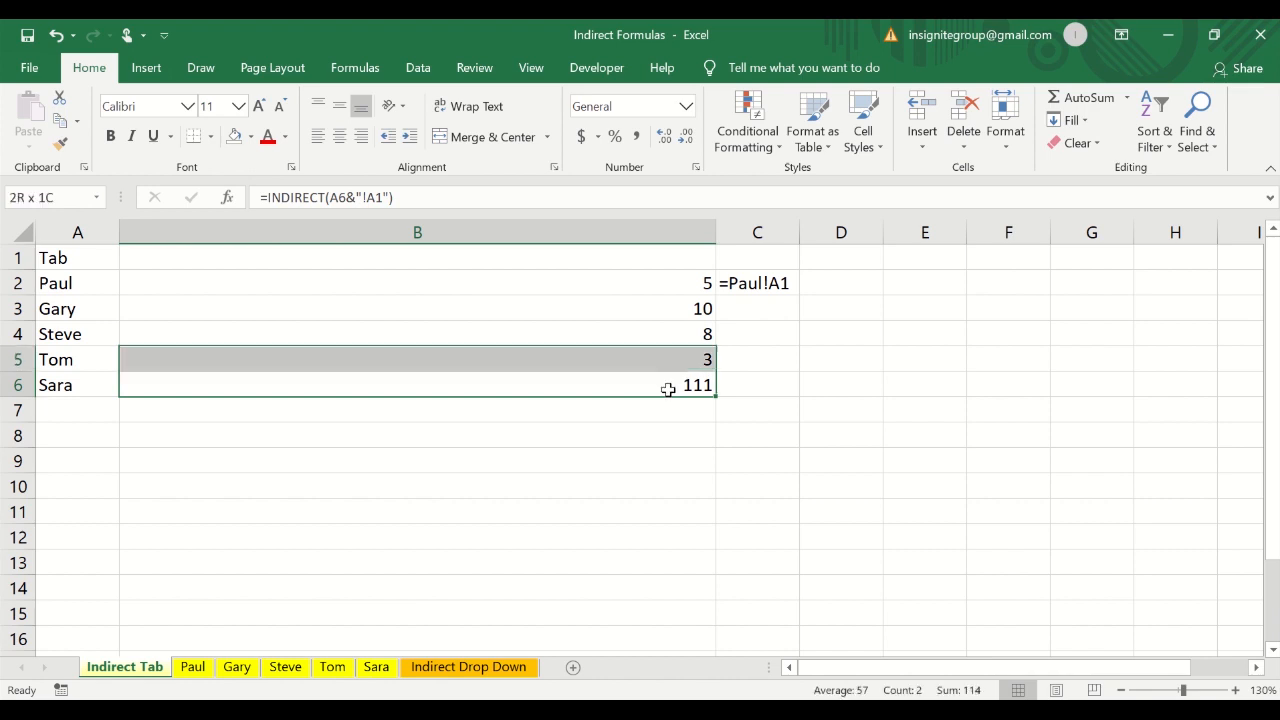
pyautogui.press('Down')
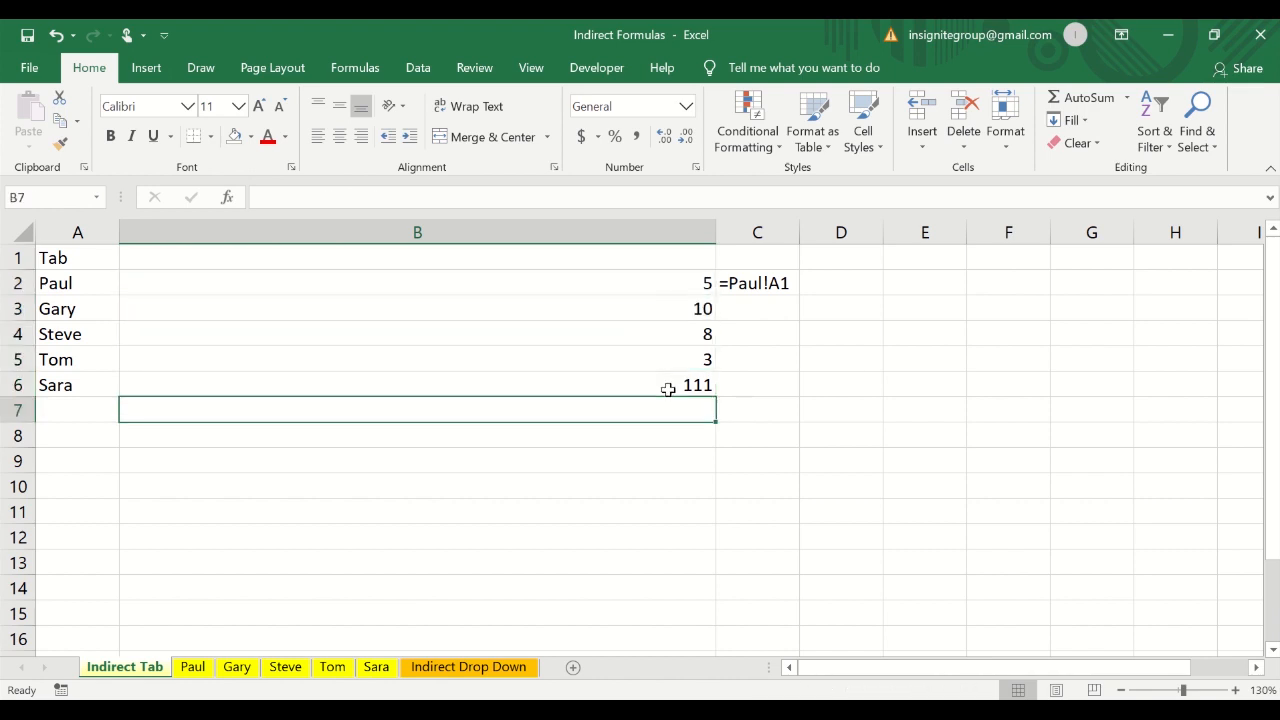
pyautogui.press('Up')
pyautogui.press('Left')
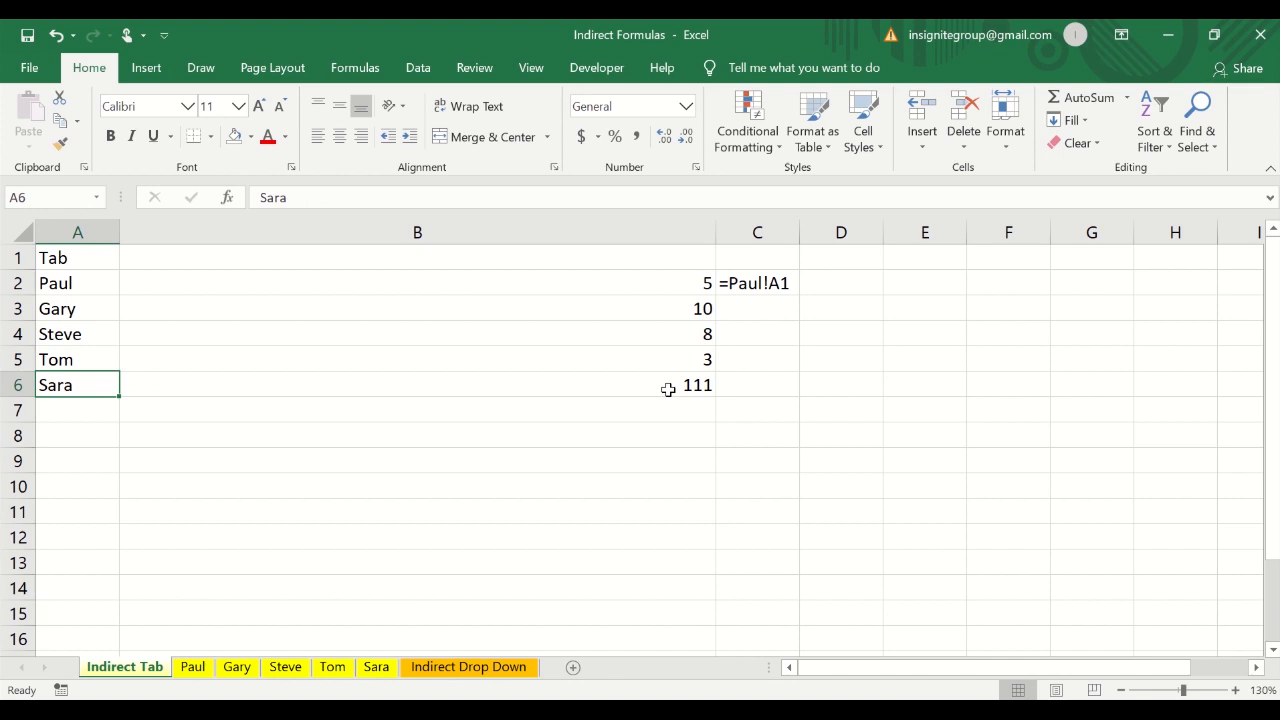
pyautogui.press('Up')
pyautogui.press('Up')
pyautogui.press('Down')
pyautogui.press('Down')
pyautogui.press('Down')
pyautogui.press('Down')
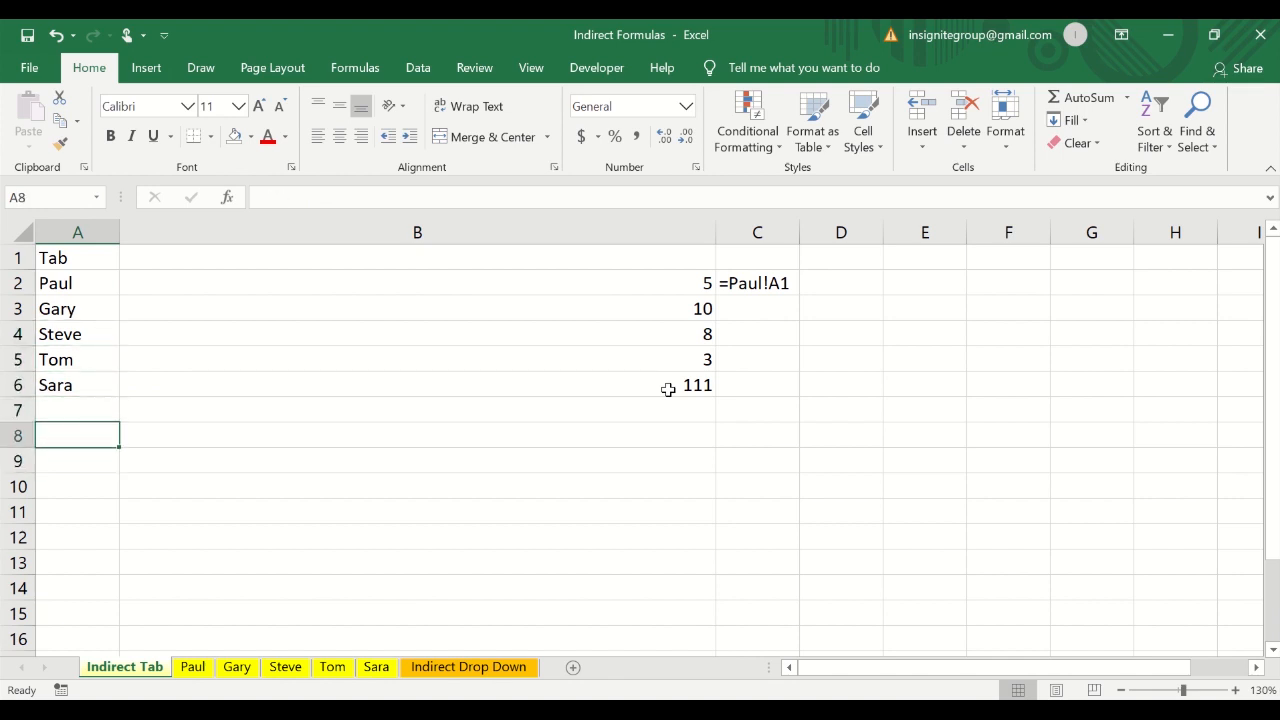
pyautogui.press('Up')
pyautogui.press('Up')
pyautogui.press('Right')
pyautogui.press('Right')
pyautogui.press('Left')
pyautogui.press('Up')
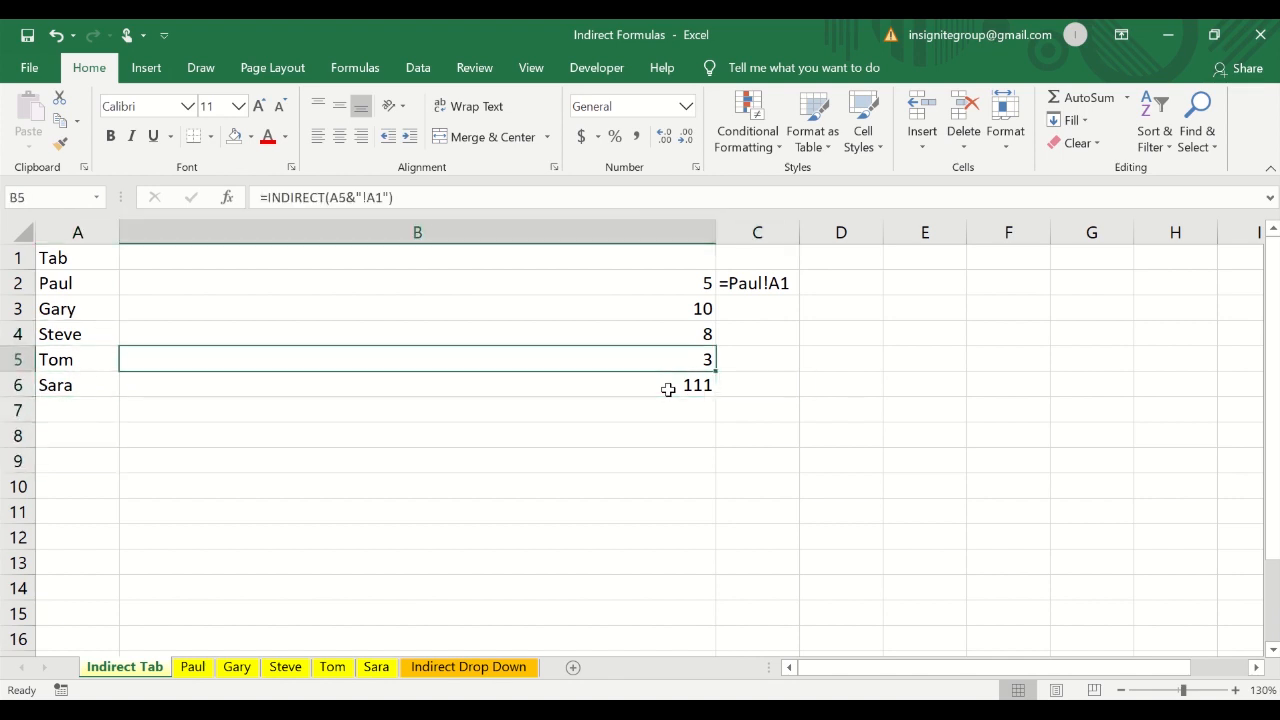
pyautogui.press('Up')
pyautogui.press('Up')
pyautogui.press('Up')
pyautogui.press('Down')
pyautogui.press('Up')
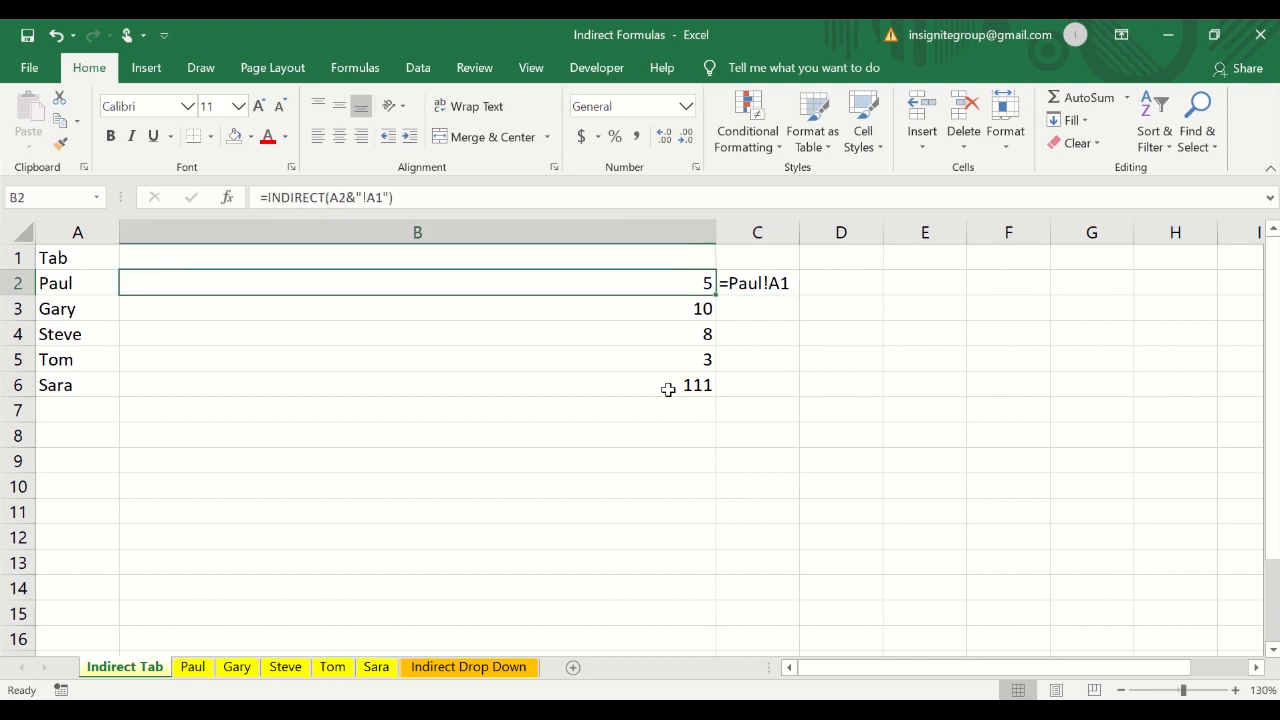
# - Enter a direct reference in D2 to cell A1 on the first listed person's sheet
pyautogui.press('Right')
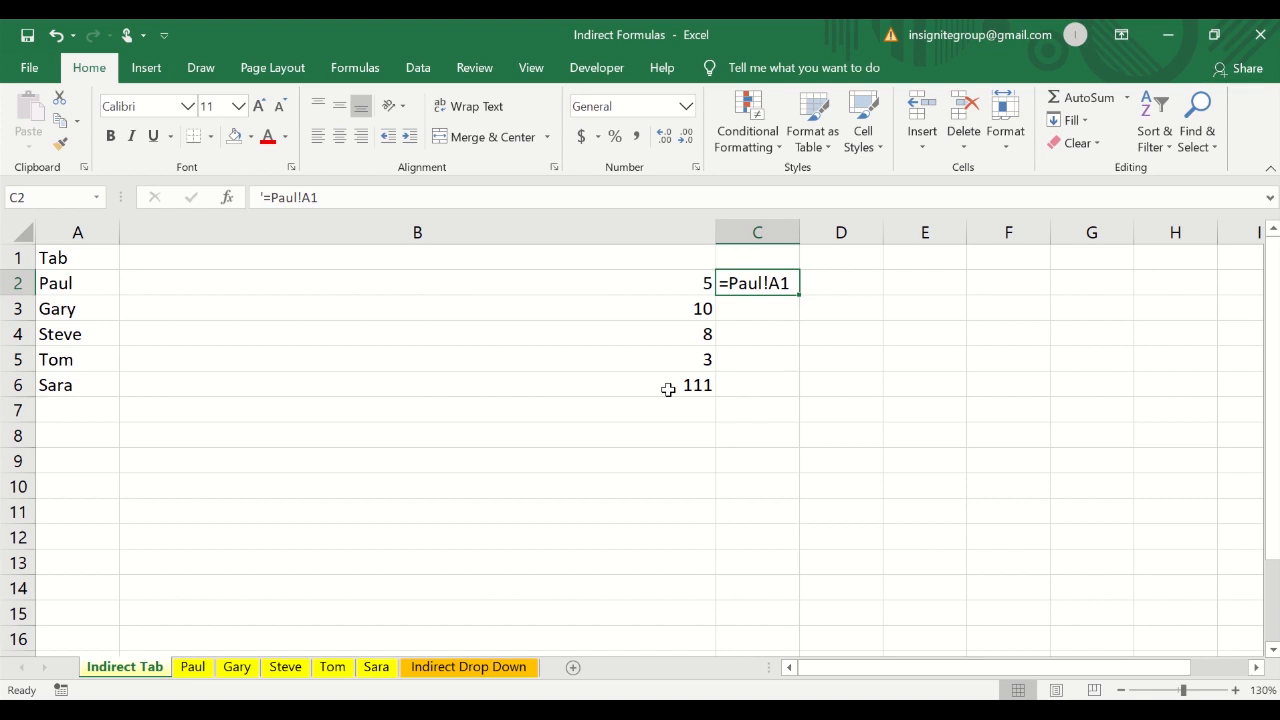
pyautogui.press('Right')
pyautogui.write('=')
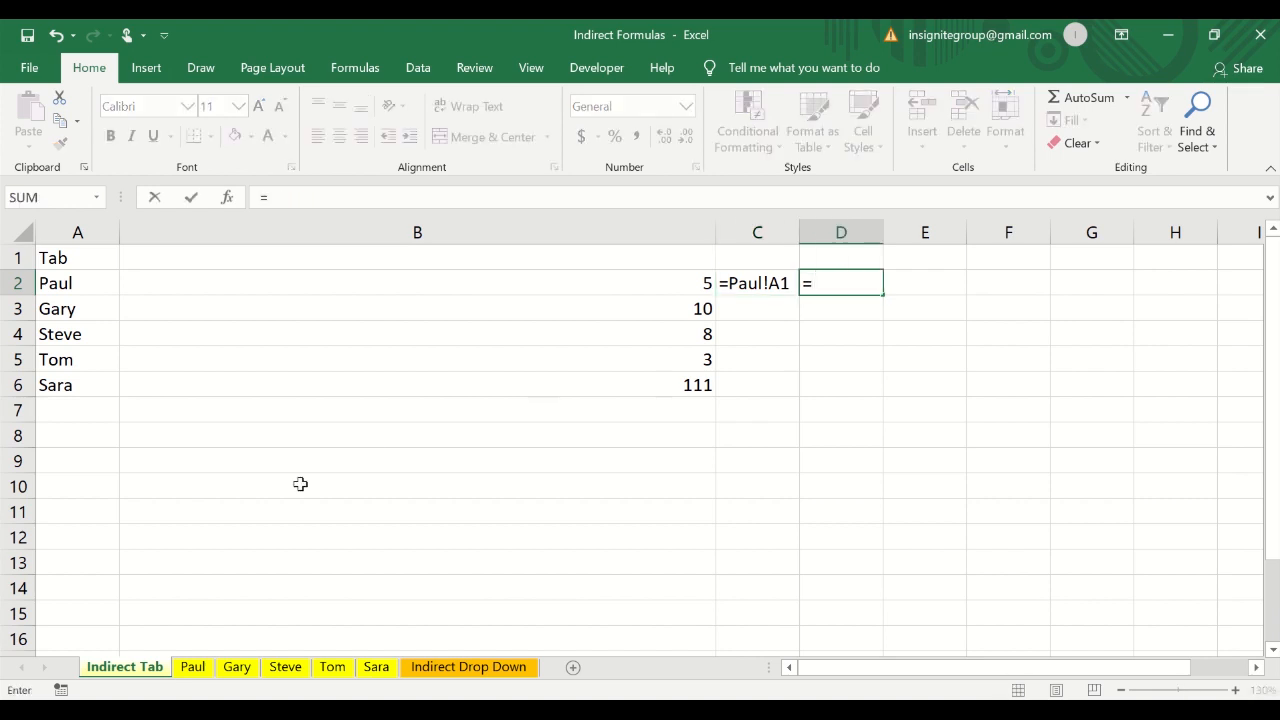
pyautogui.click(193, 667)
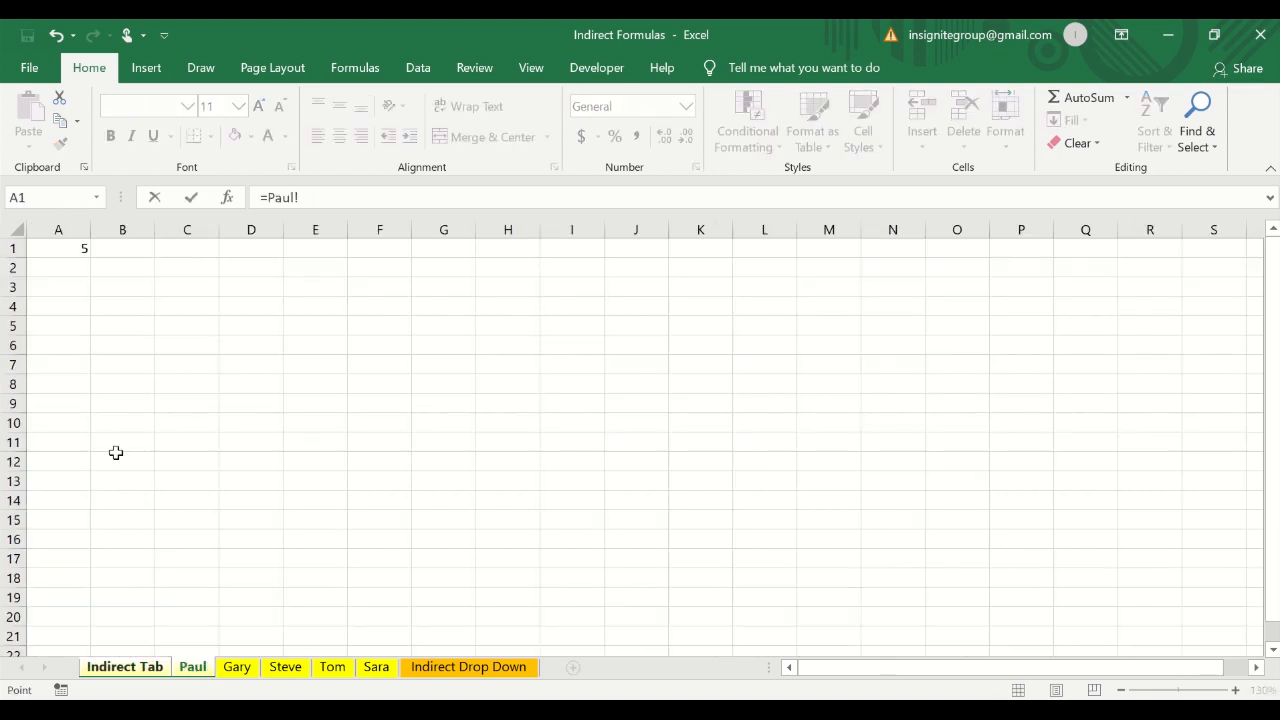
pyautogui.click(49, 249)
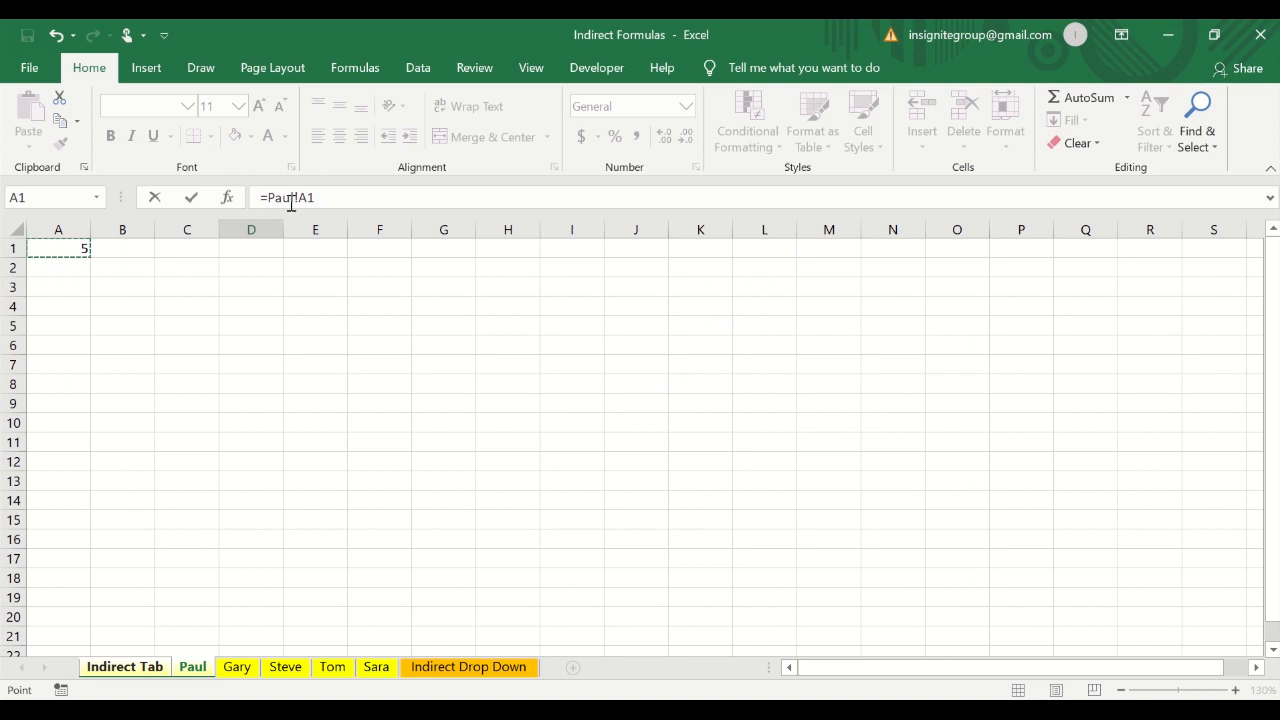
pyautogui.press('Return')
pyautogui.press('Up')
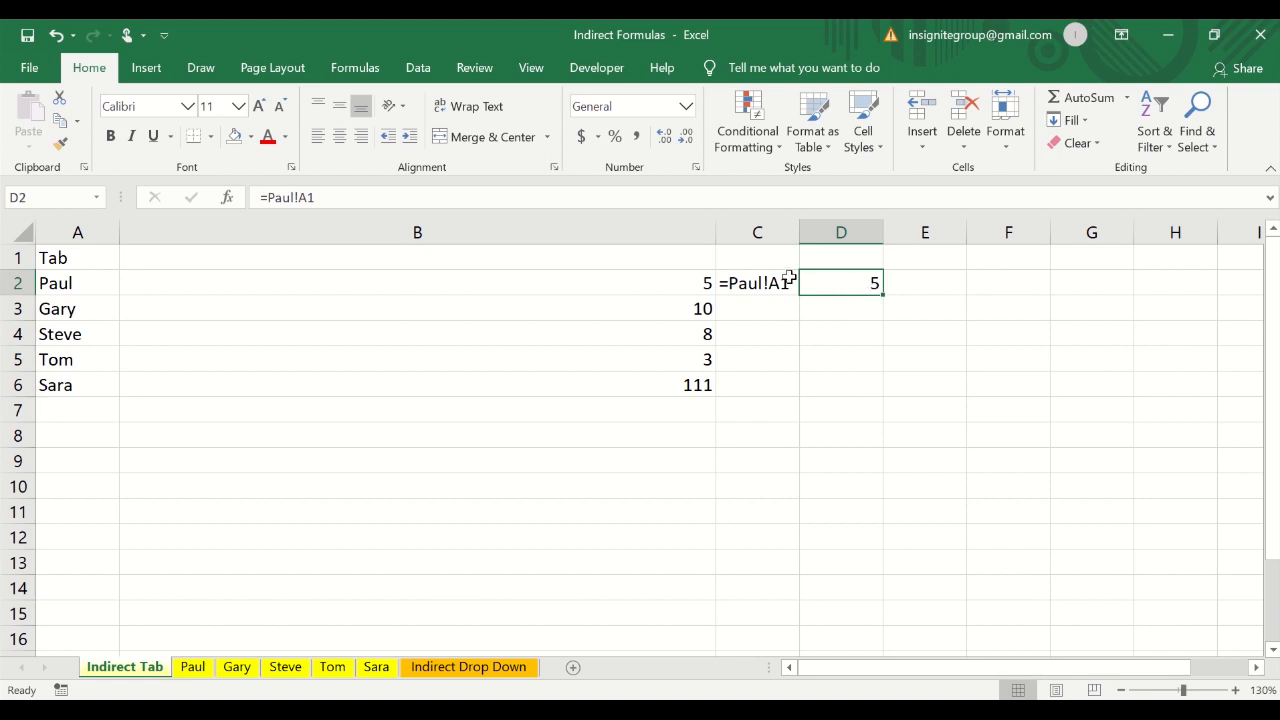
# - Turn the formula in D2 into plain text with a leading apostrophe, and clear the cell
pyautogui.click(262, 198)
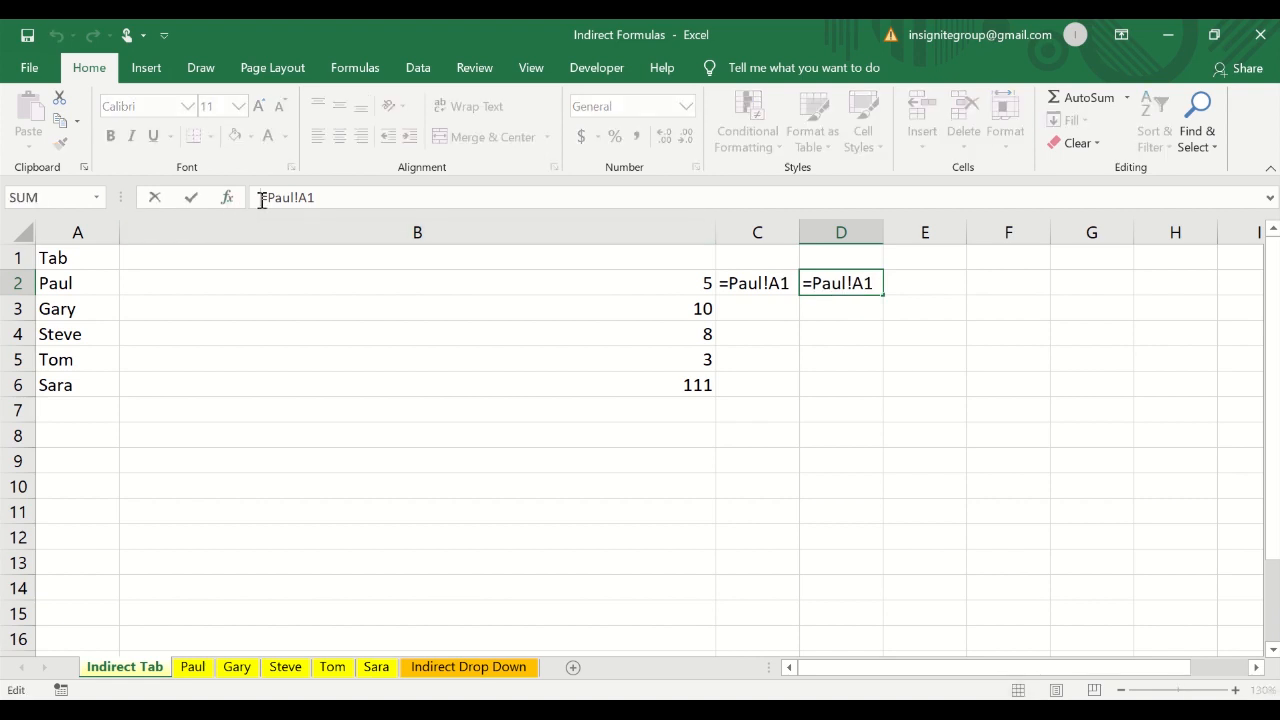
pyautogui.write("'")
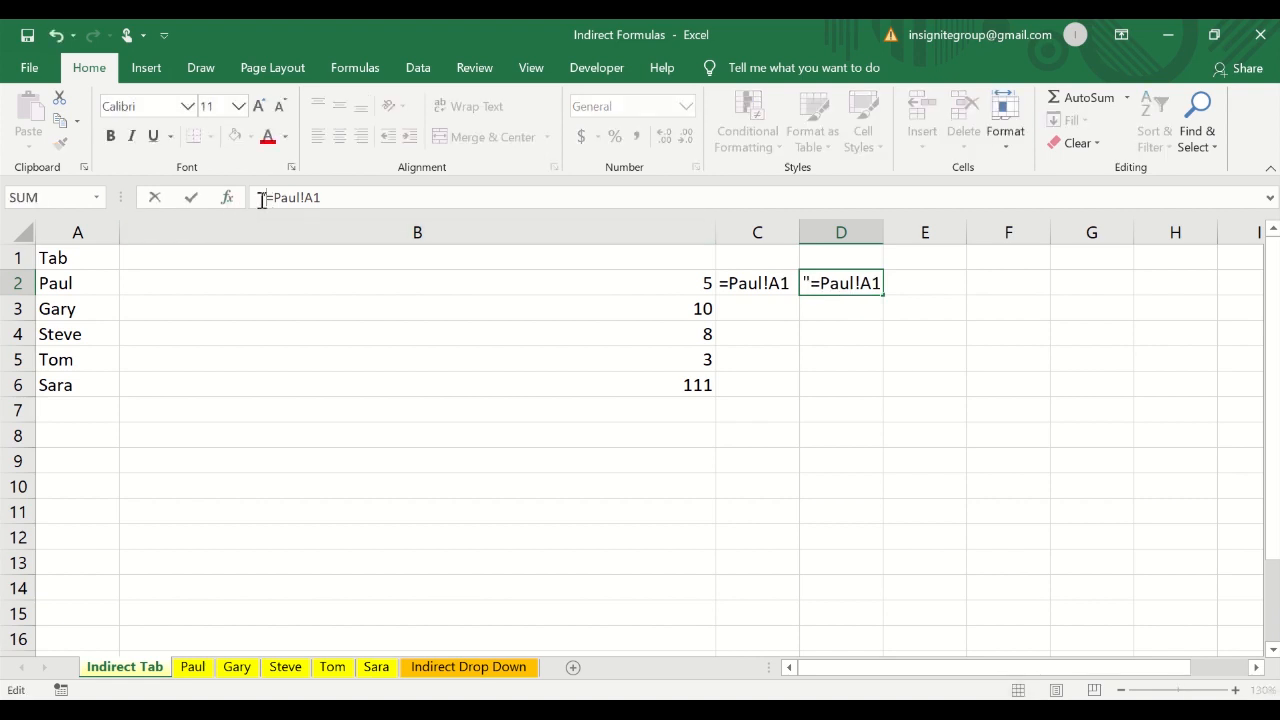
pyautogui.press('BackSpace')
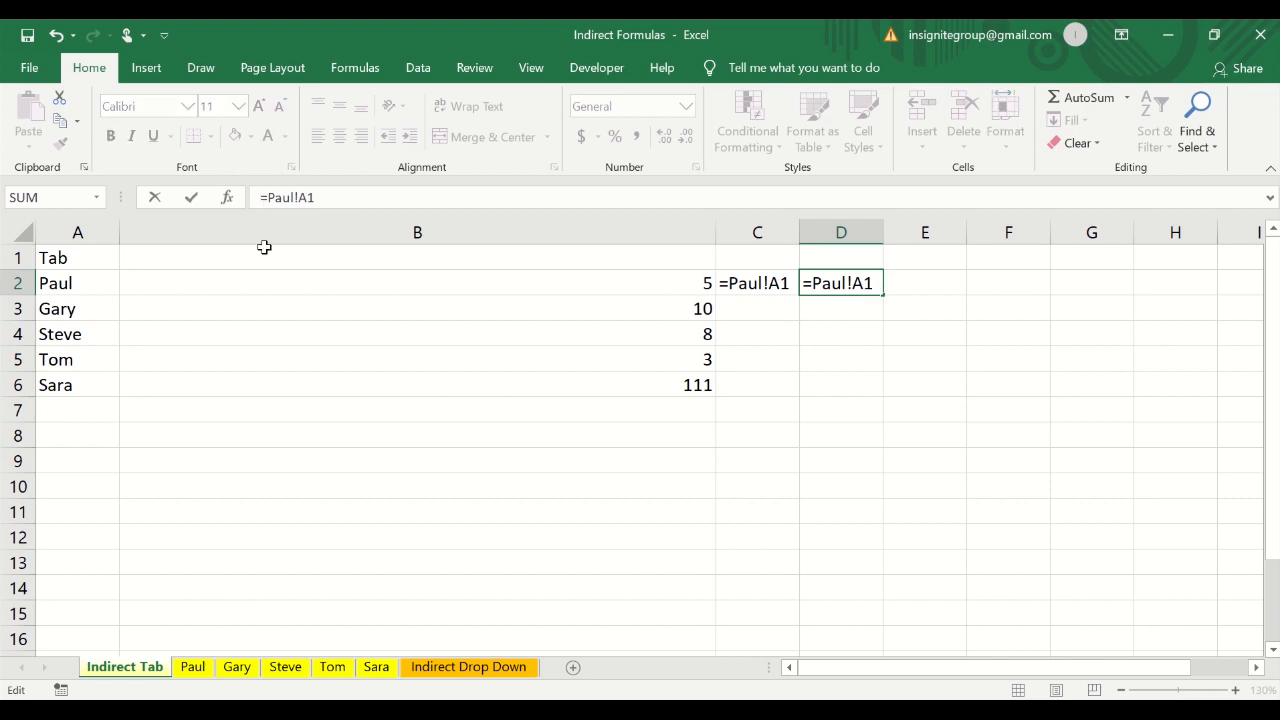
pyautogui.write("'")
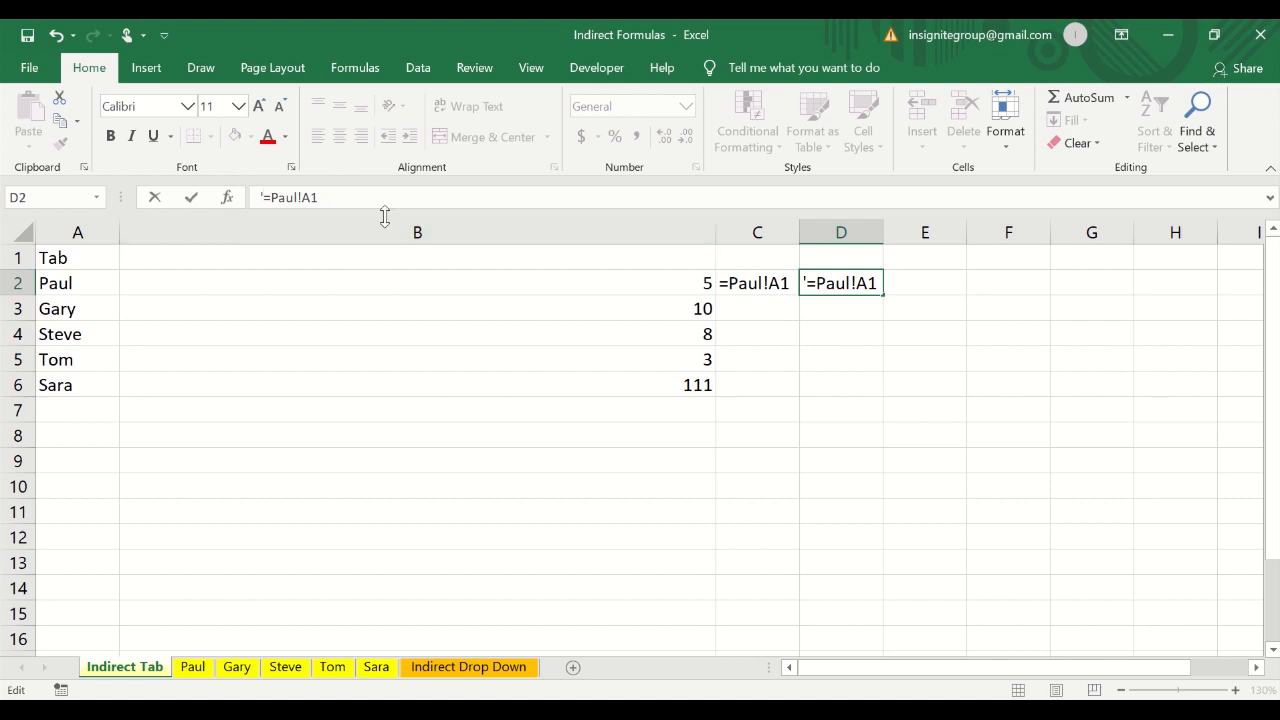
pyautogui.press('Return')
pyautogui.press('Up')
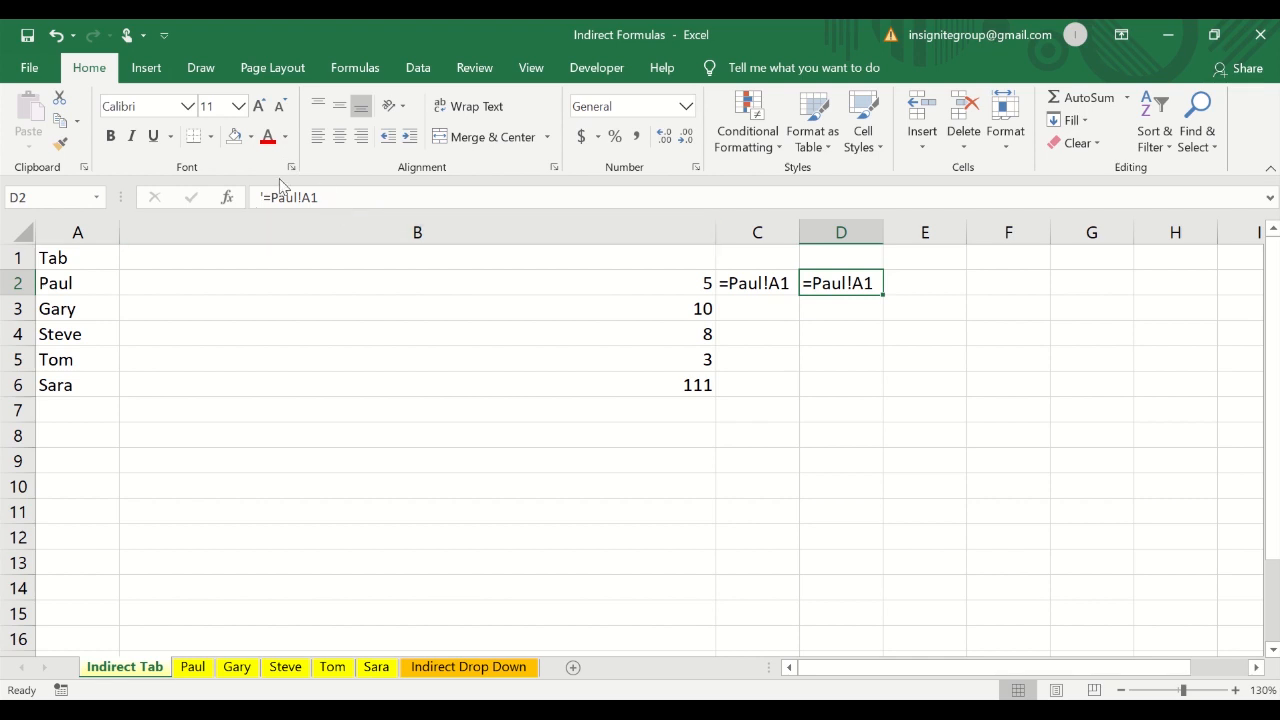
pyautogui.press('Delete')
pyautogui.press('Left')
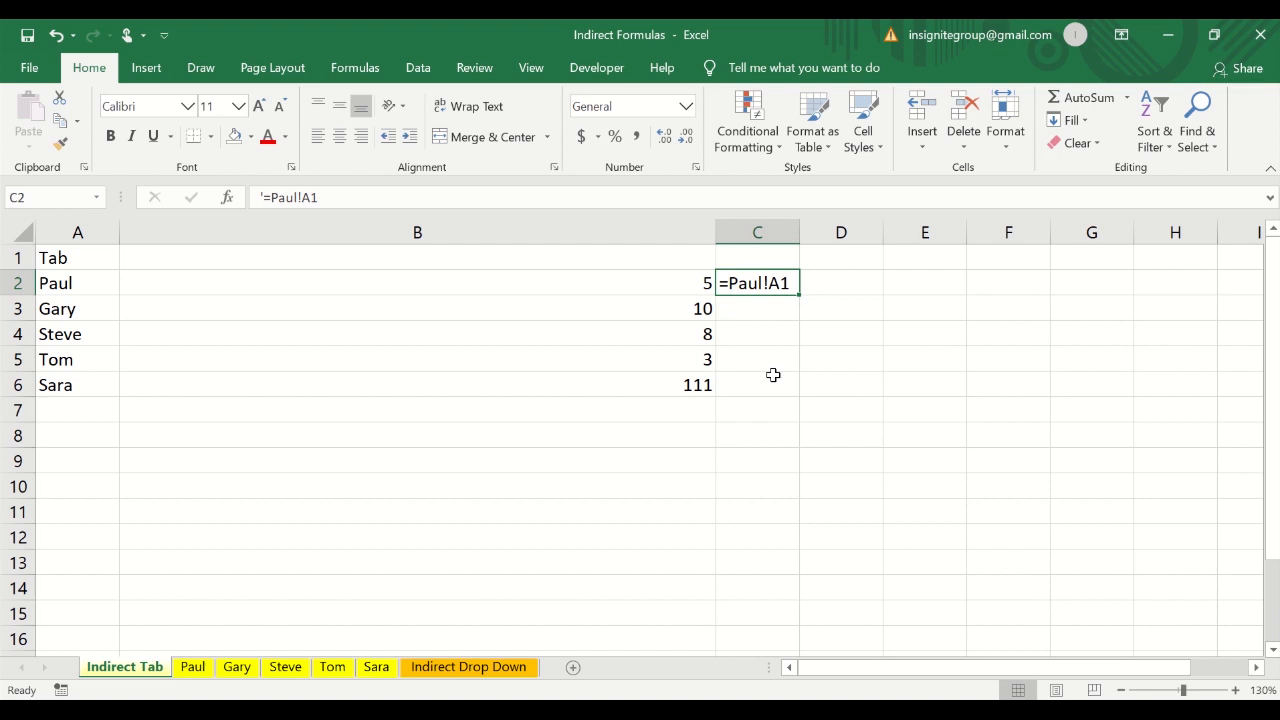
# - Highlight the !A1 part of the INDIRECT formula in B2 and keep the formula as it is
pyautogui.press('Left')
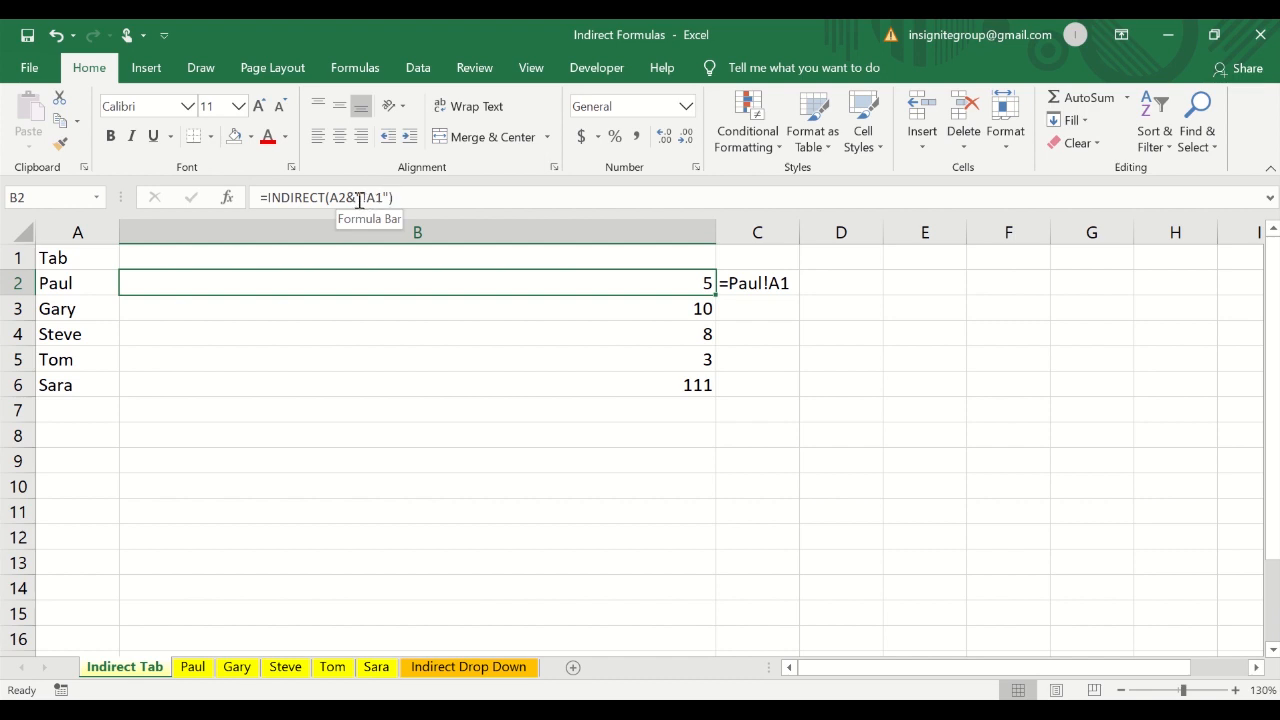
pyautogui.moveTo(360, 200); pyautogui.dragTo(386, 206)
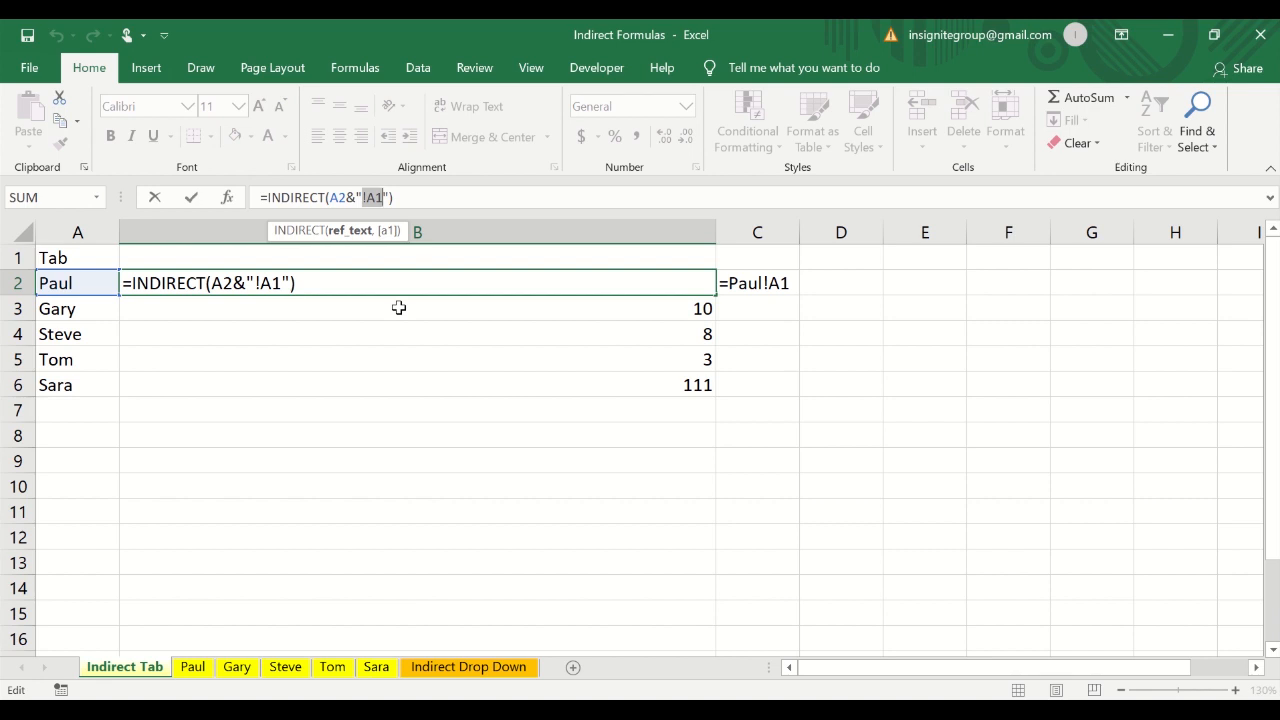
pyautogui.hotkey('ctrl', 'Return')
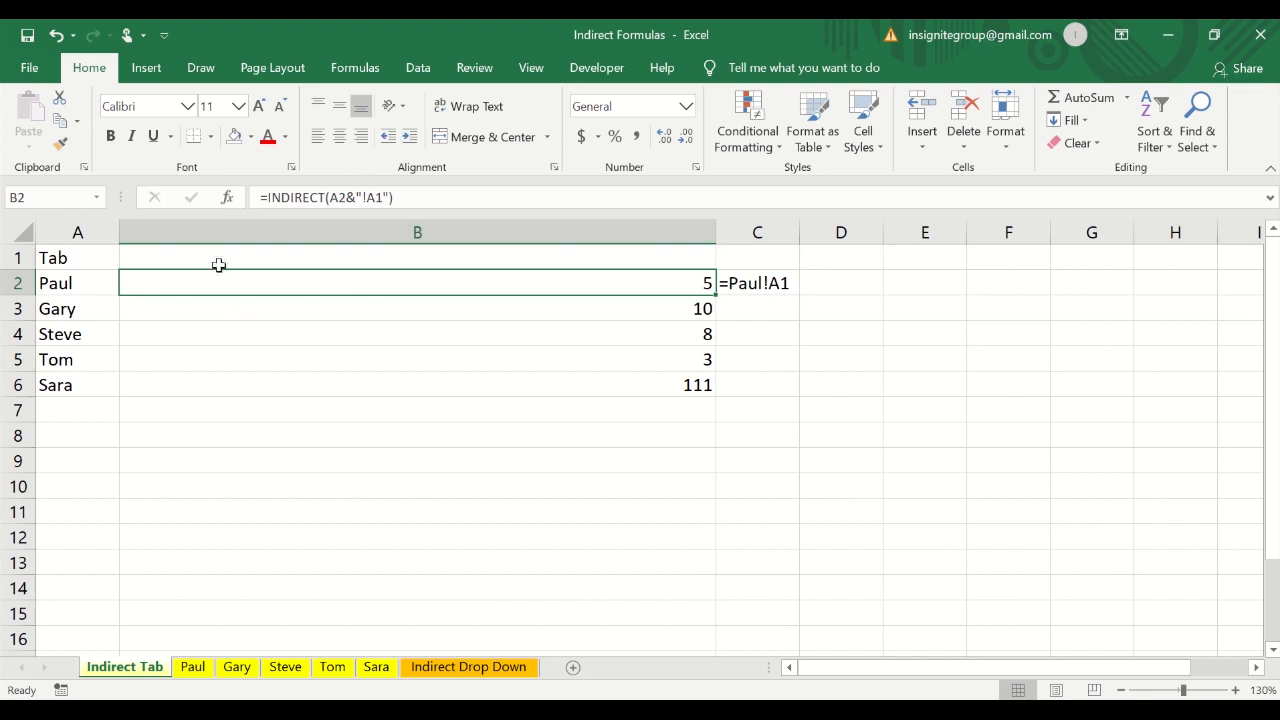
# - Remove the INDIRECT function from B2's formula, leaving =(A2&"!A1")
pyautogui.click(333, 203)
pyautogui.press('BackSpace')
pyautogui.press('BackSpace')
pyautogui.press('BackSpace')
pyautogui.press('BackSpace')
pyautogui.press('BackSpace')
pyautogui.press('BackSpace')
pyautogui.press('BackSpace')
pyautogui.press('BackSpace')
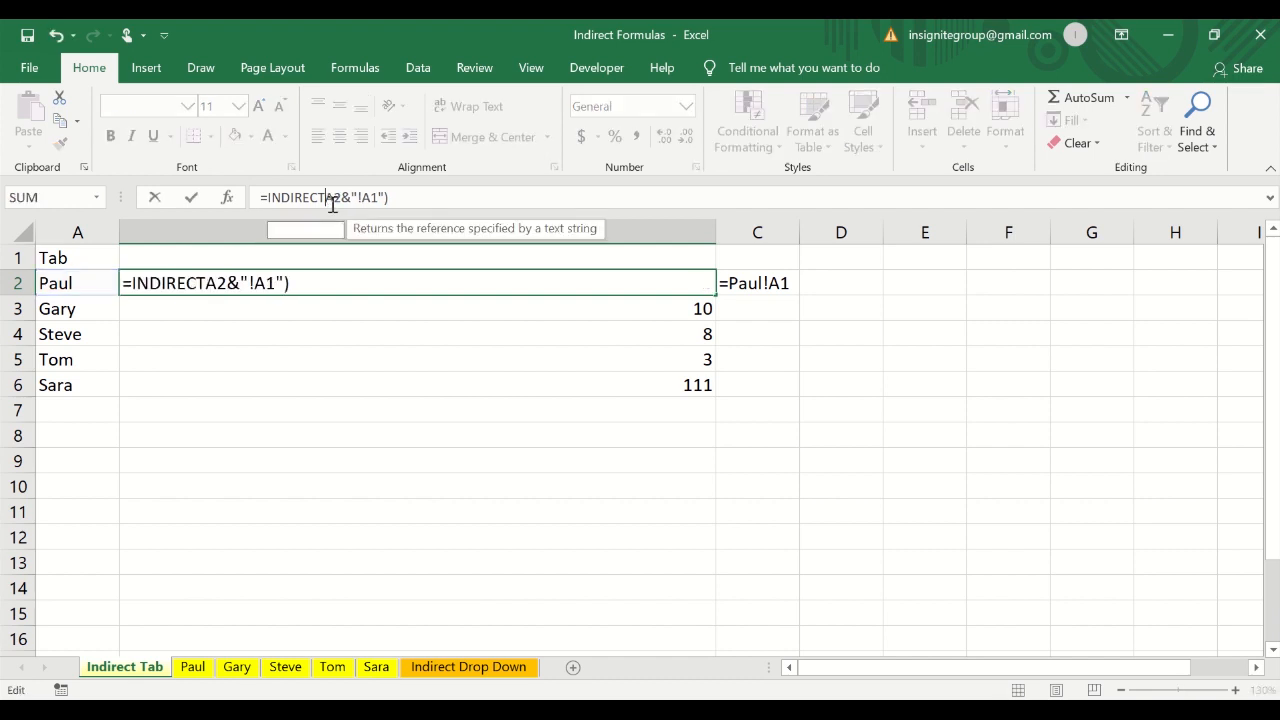
pyautogui.press('BackSpace')
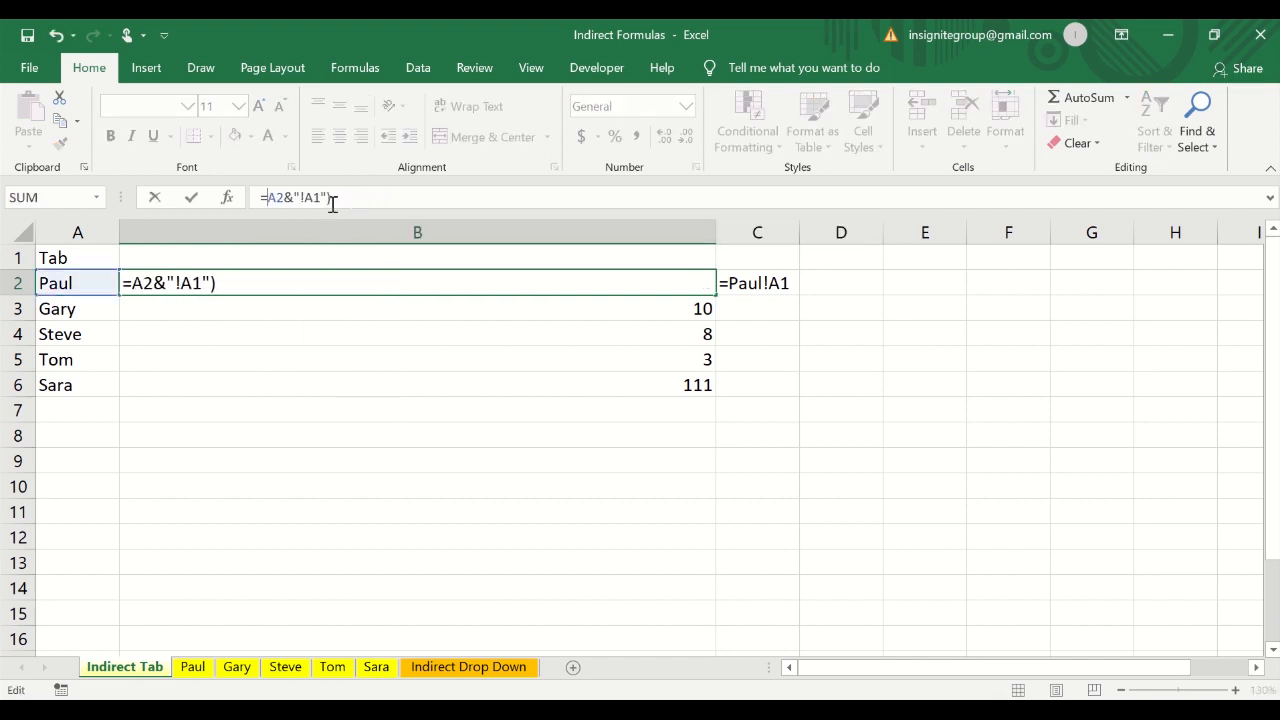
pyautogui.write('(')
pyautogui.press('Return')
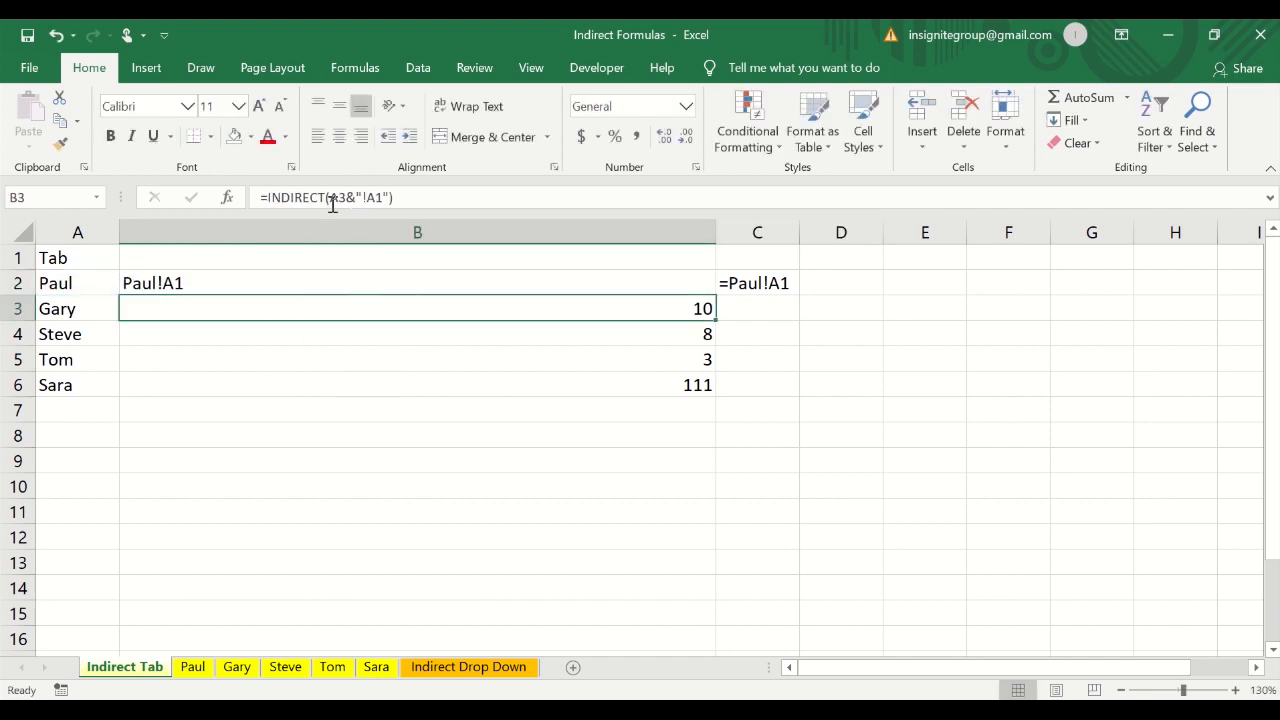
pyautogui.press('Up')
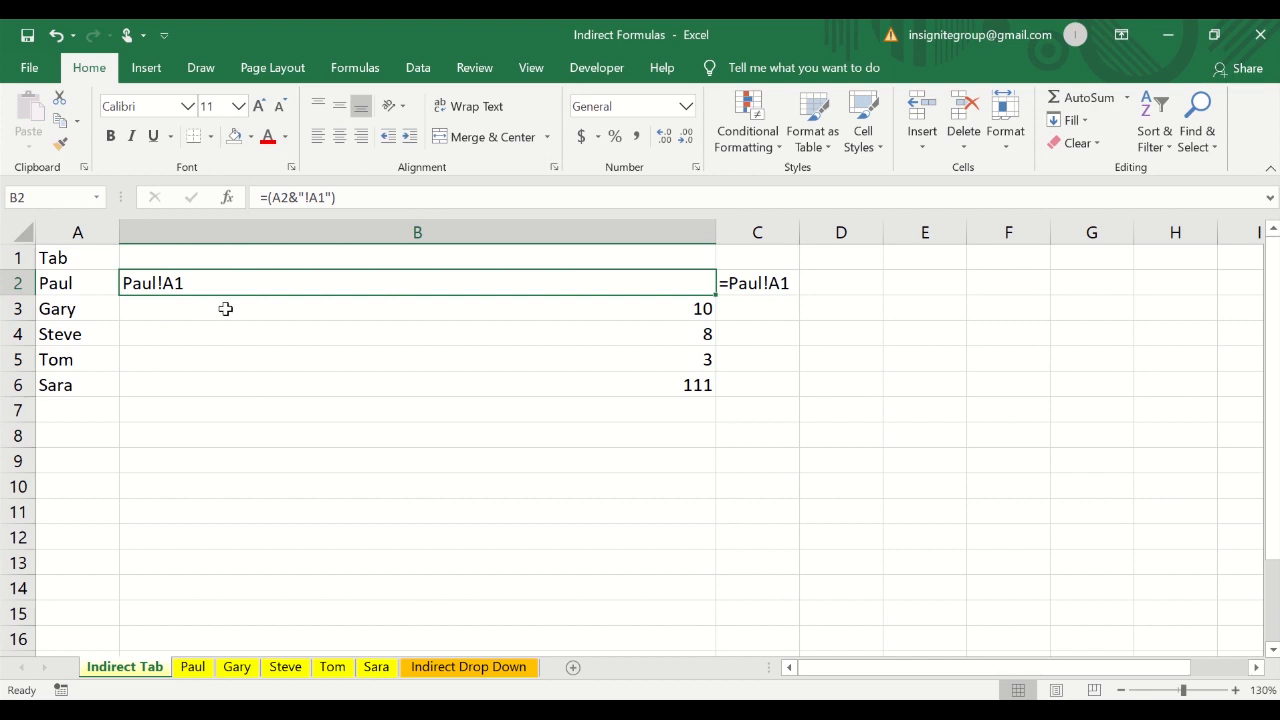
# - Compare the joined text in B2 with the reference text in C2, and restore B2's INDIRECT formula
pyautogui.click(764, 283)
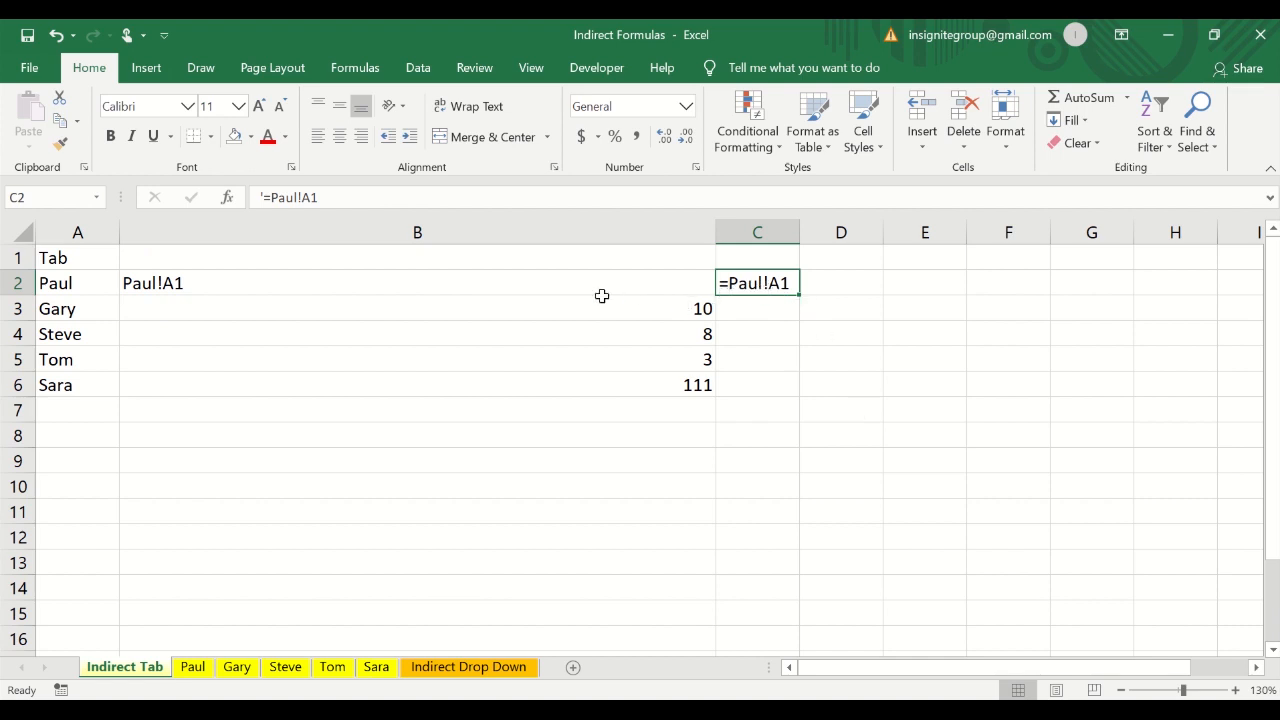
pyautogui.click(536, 289)
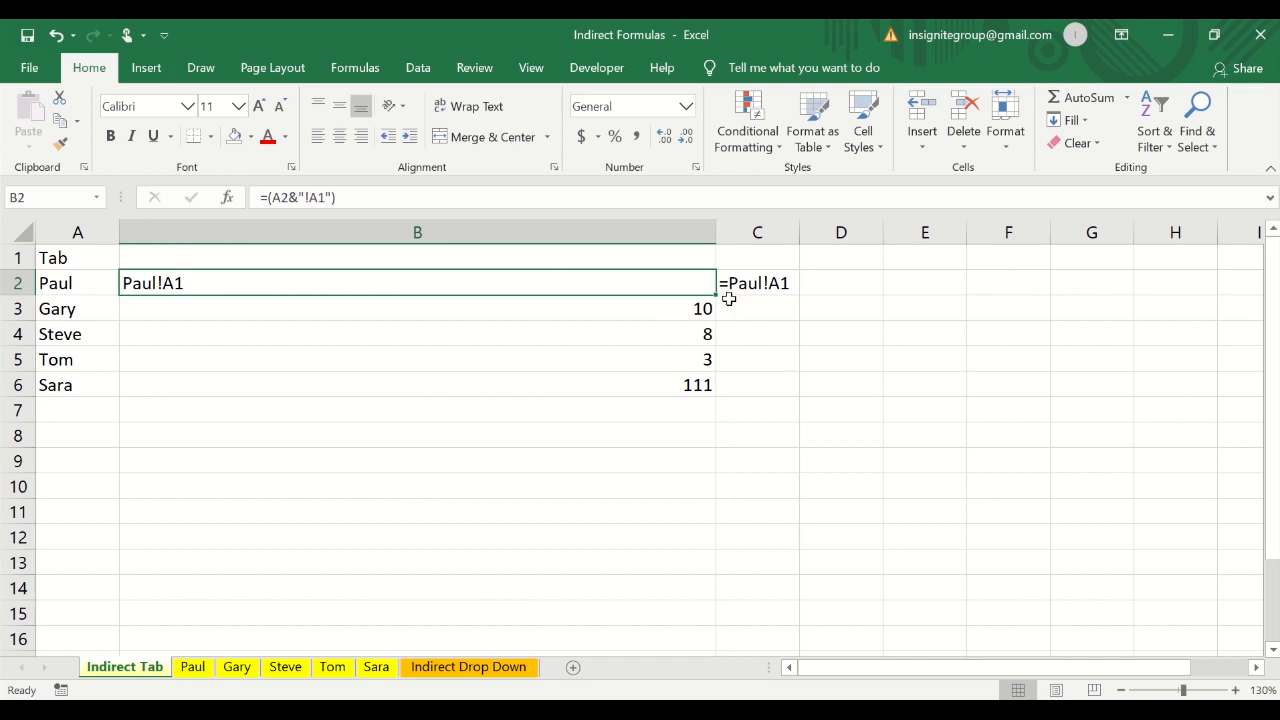
pyautogui.click(759, 283)
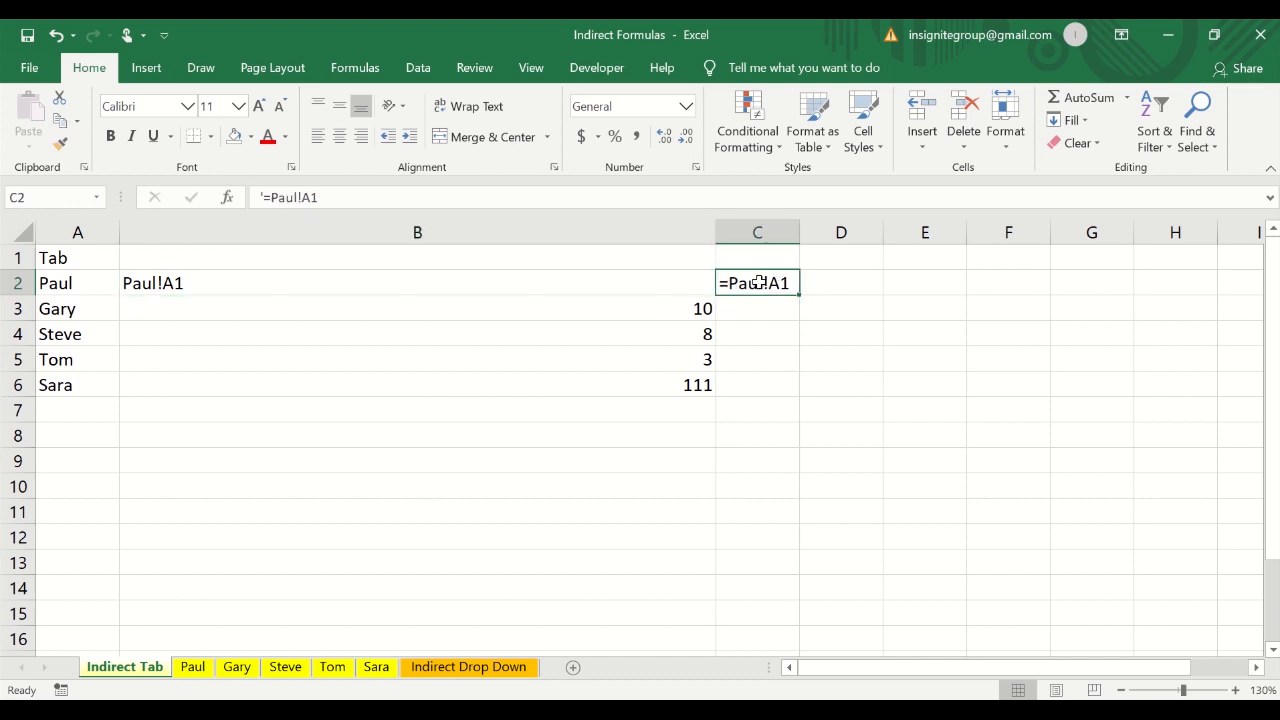
pyautogui.click(654, 281)
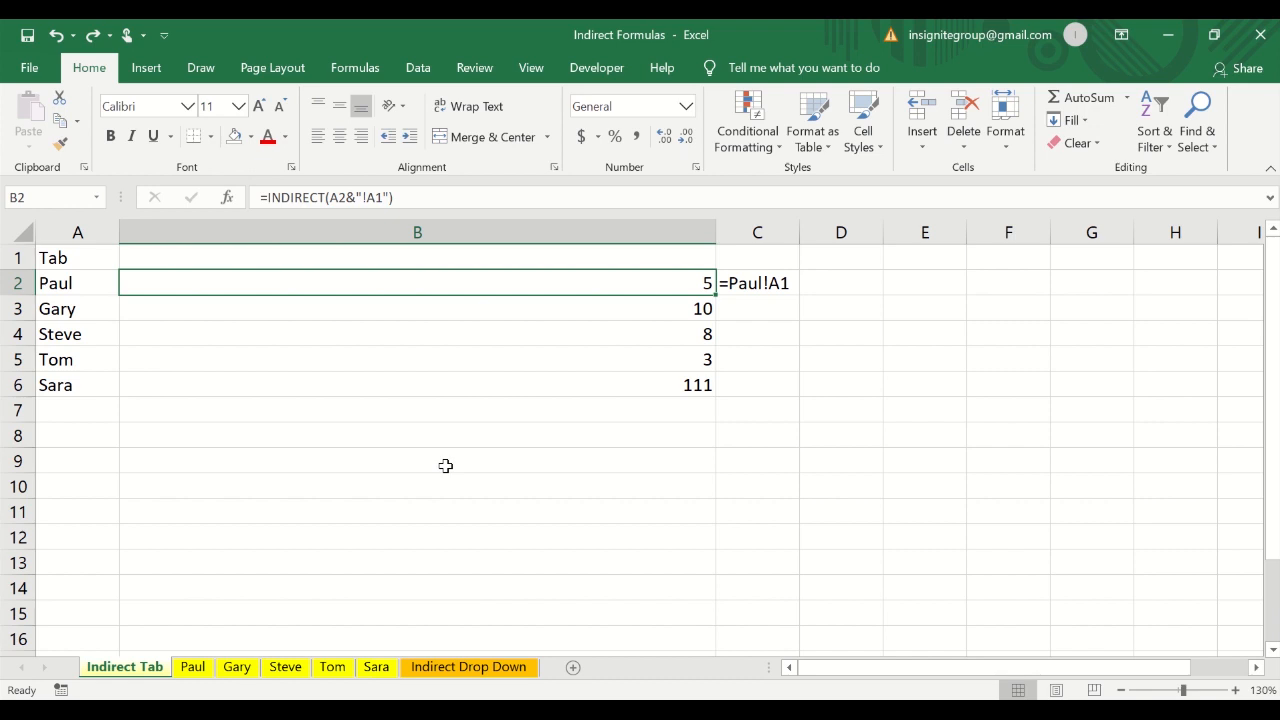
# - Inspect the INDIRECT formula in B3 and the cell it refers to
pyautogui.press('Down')
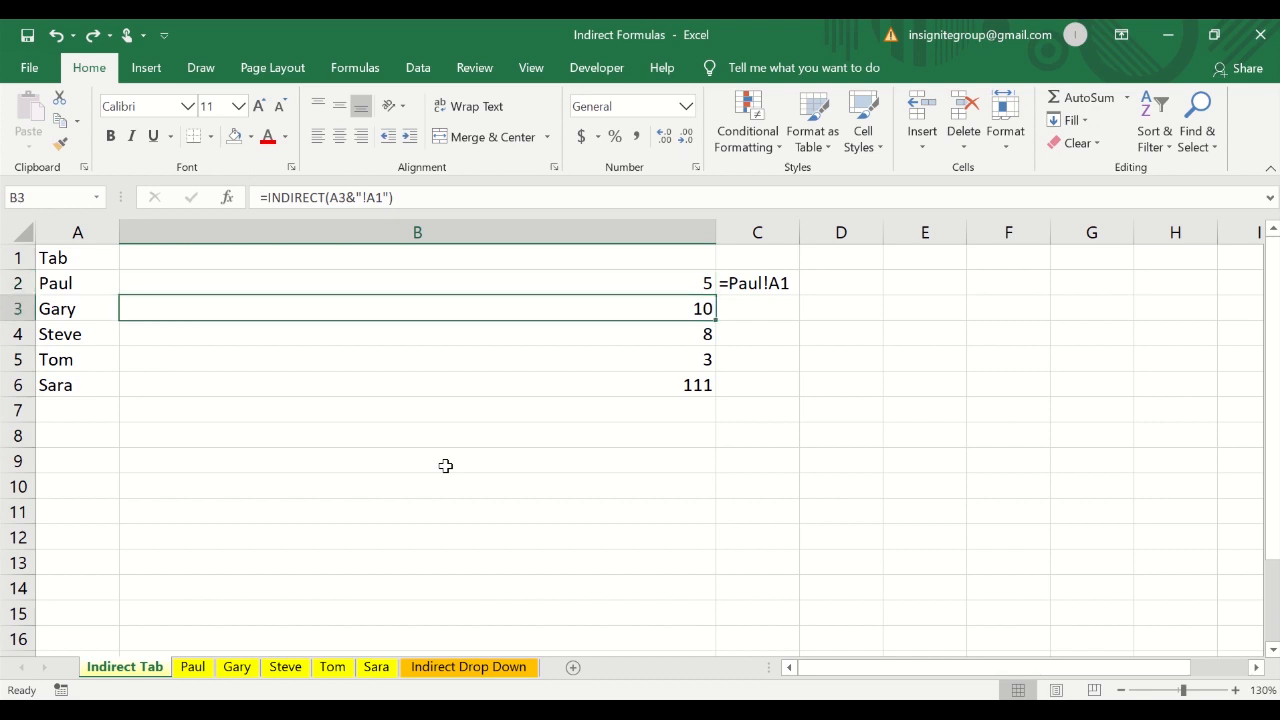
pyautogui.click(457, 195)
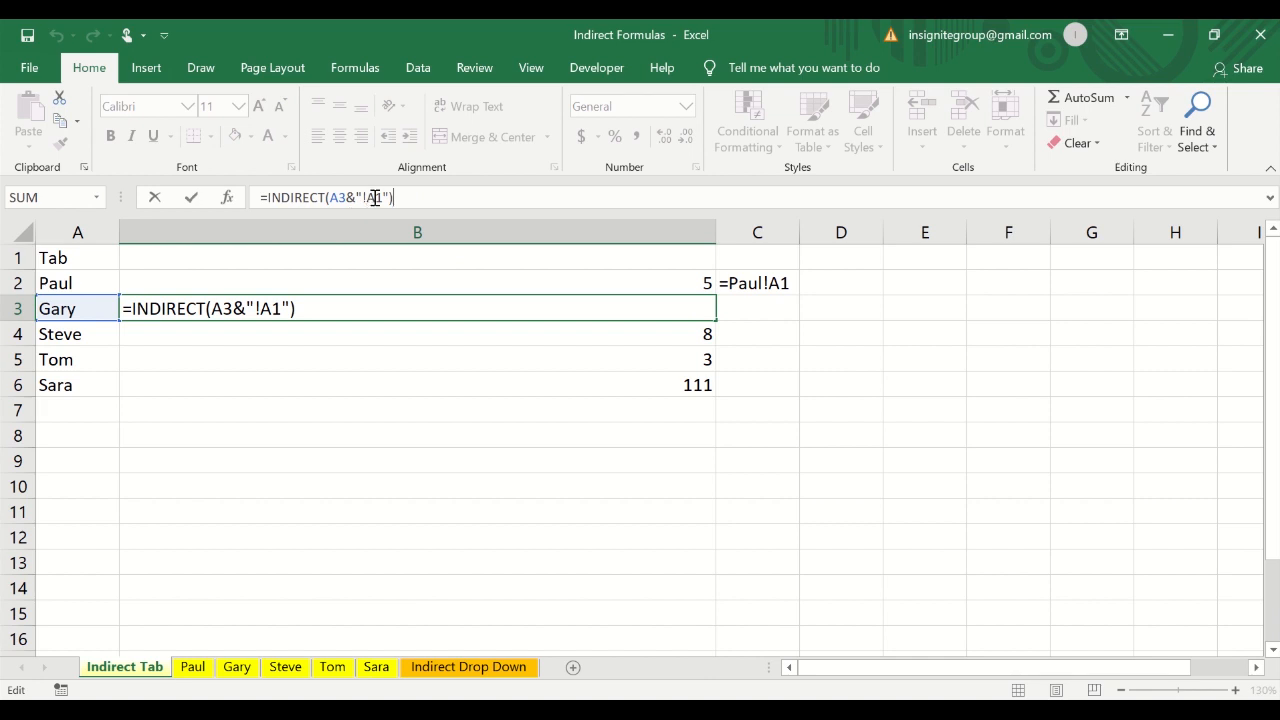
pyautogui.hotkey('ctrl', 'Return')
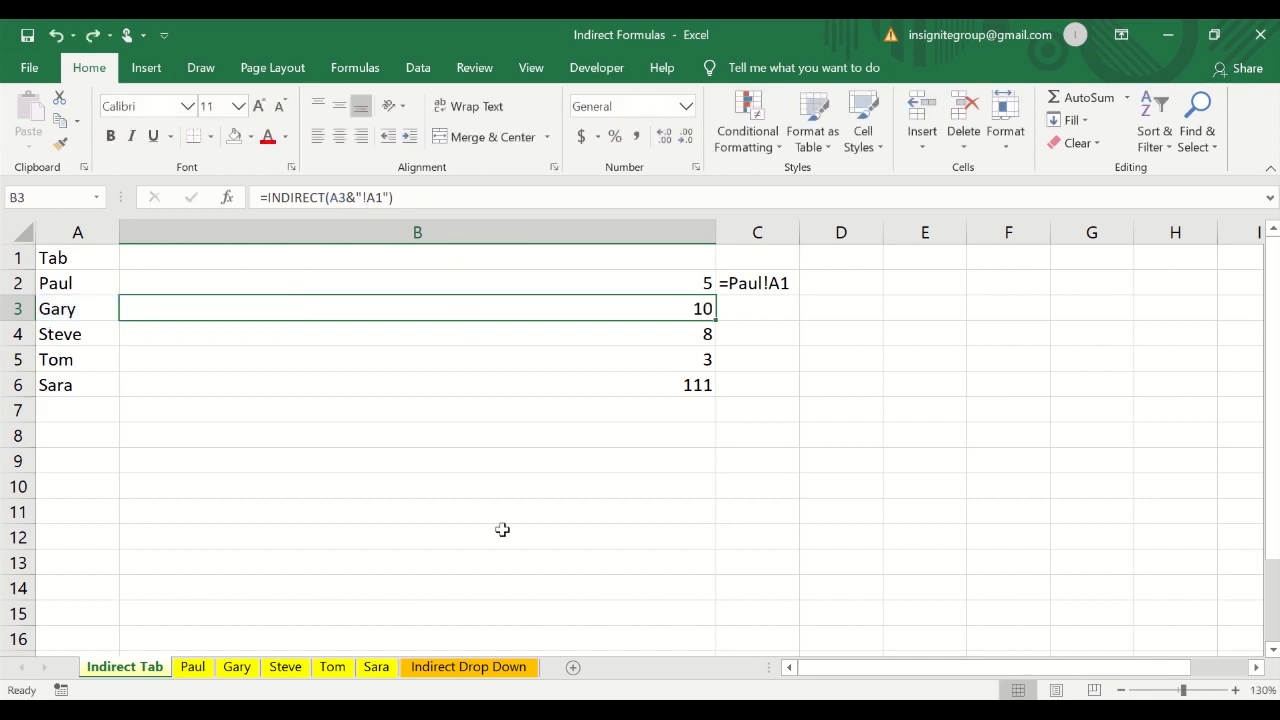
# - Enter a formula in C3 that references cell A1 of the sheet named in A3
pyautogui.click(773, 306)
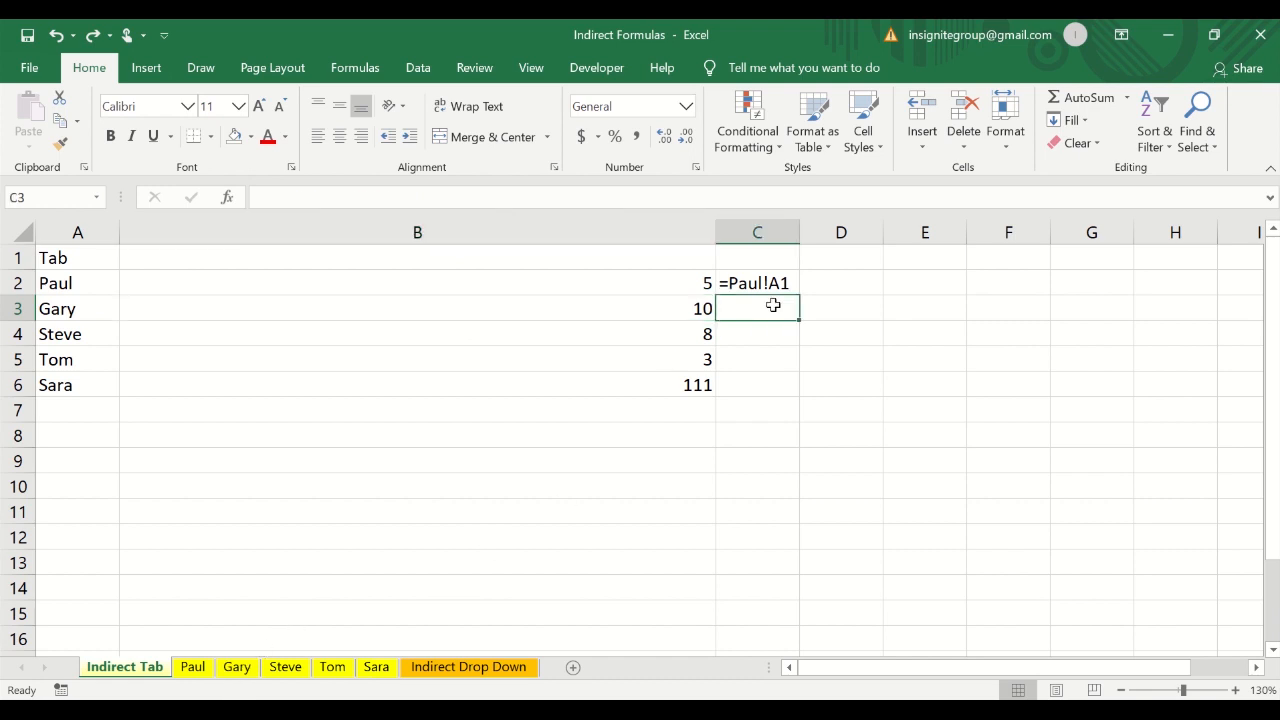
pyautogui.write('=')
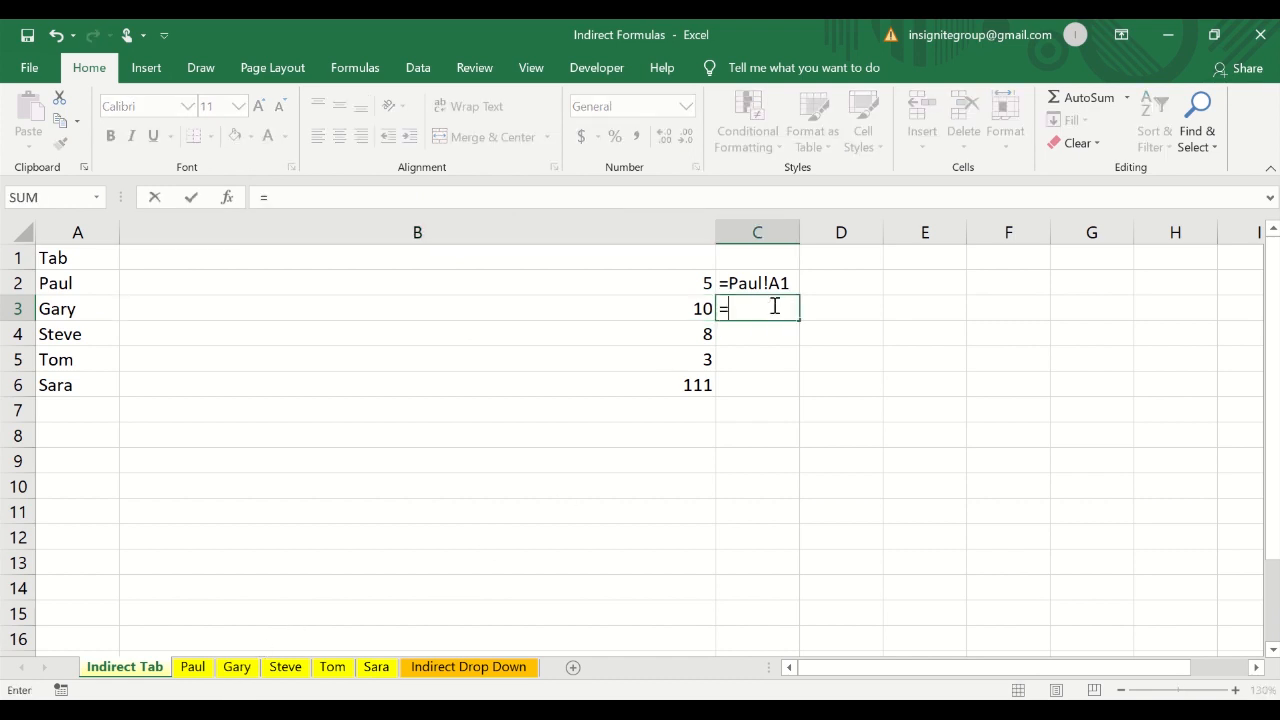
pyautogui.click(238, 667)
pyautogui.click(60, 248)
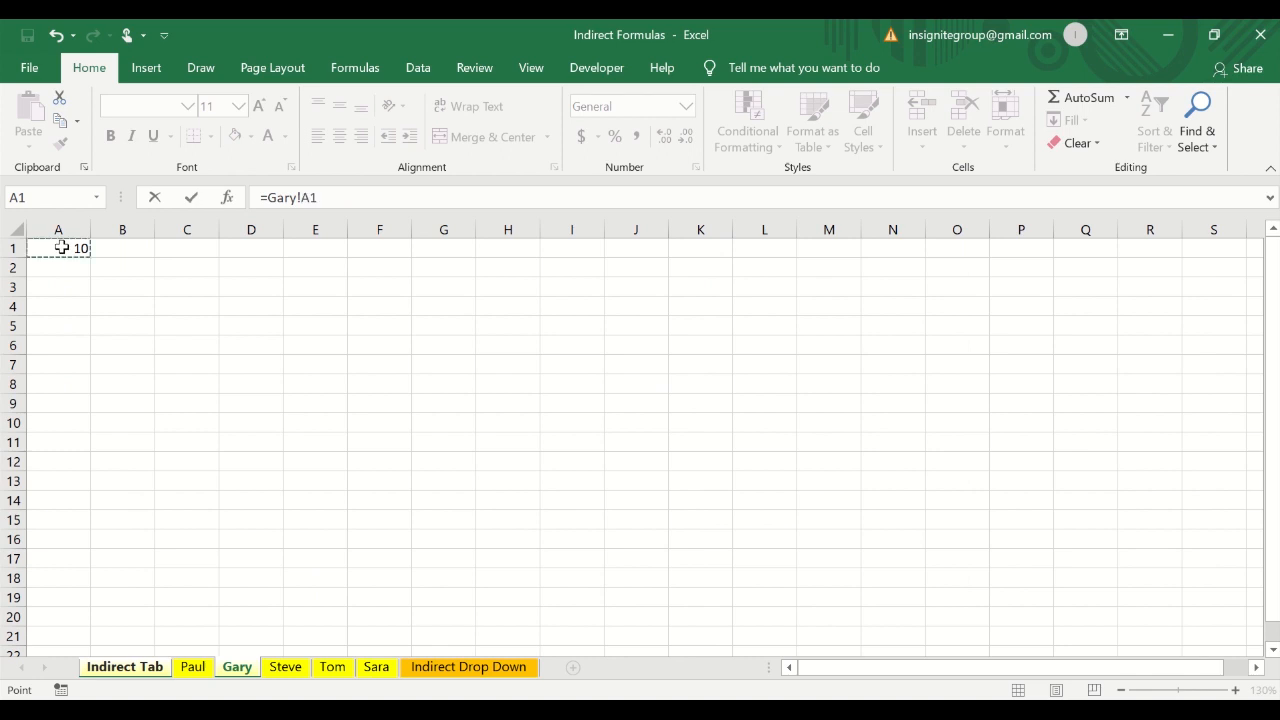
pyautogui.press('Return')
pyautogui.press('Up')
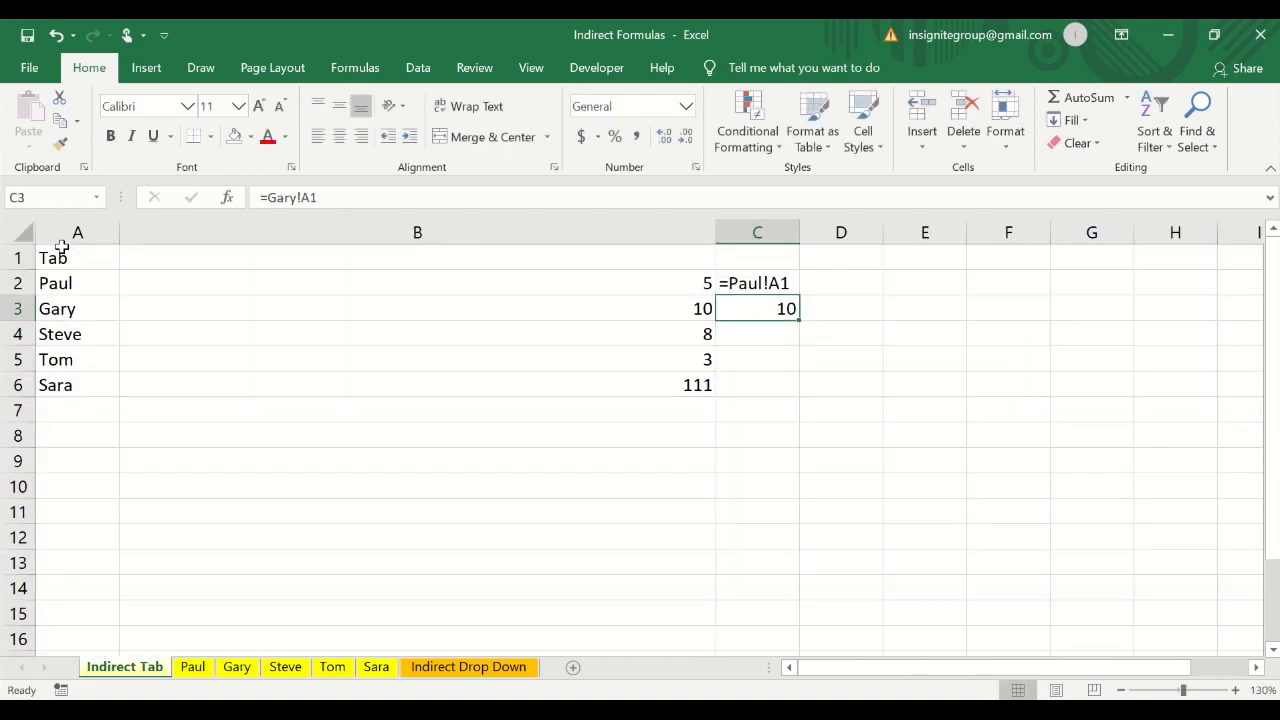
# - Put an apostrophe in front of C3's formula so it is stored as plain text
pyautogui.click(252, 197)
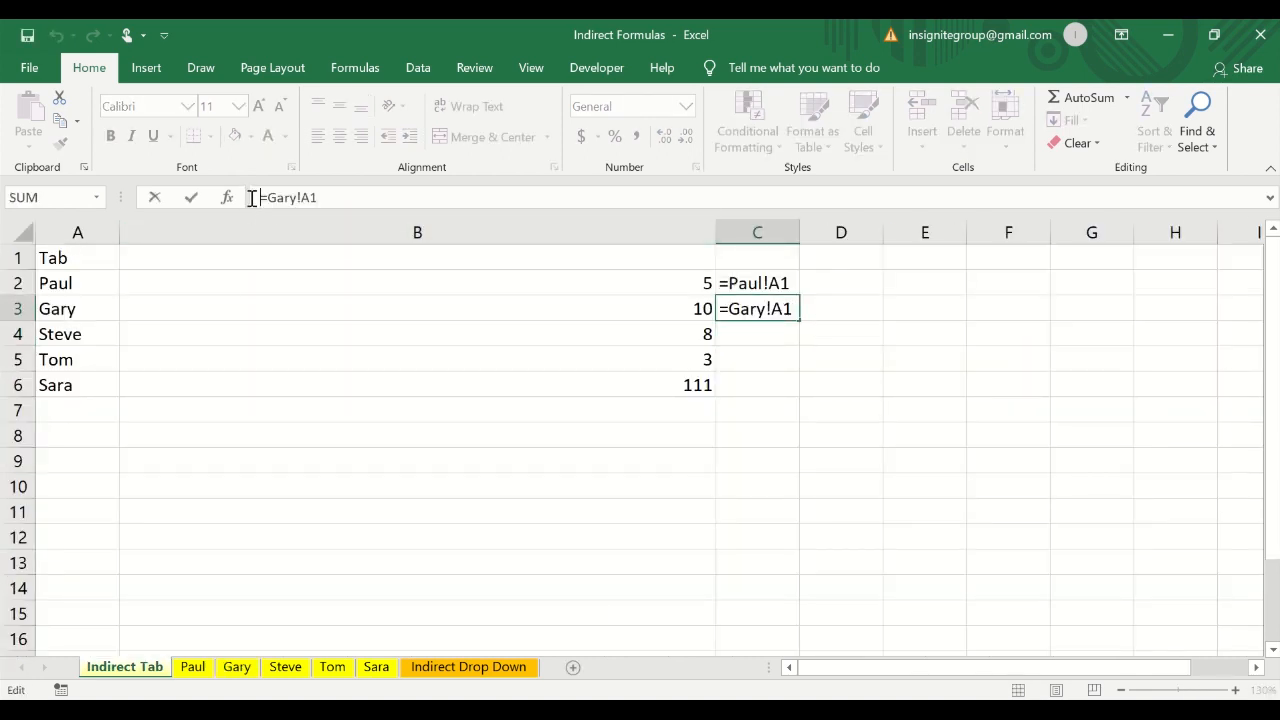
pyautogui.write("'")
pyautogui.press('Return')
pyautogui.press('Up')
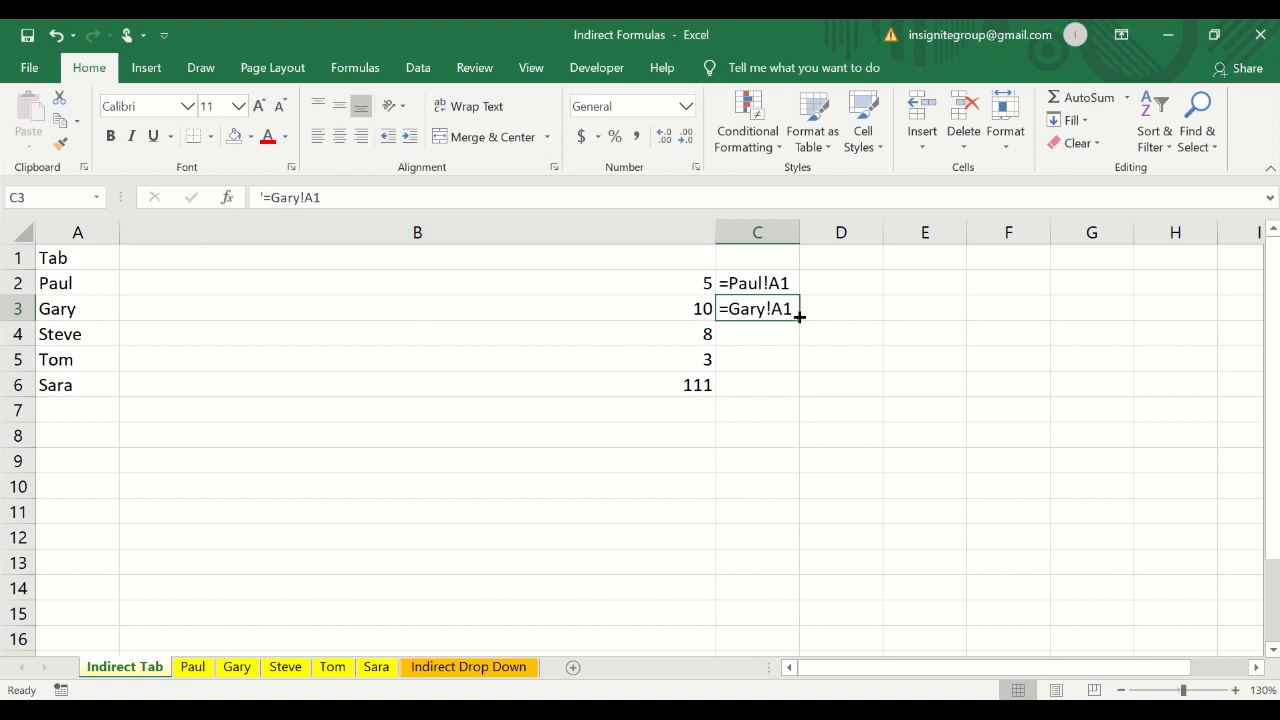
# - Highlight the !A1 part of the INDIRECT formula in B3 and keep the formula as it is
pyautogui.click(666, 304)
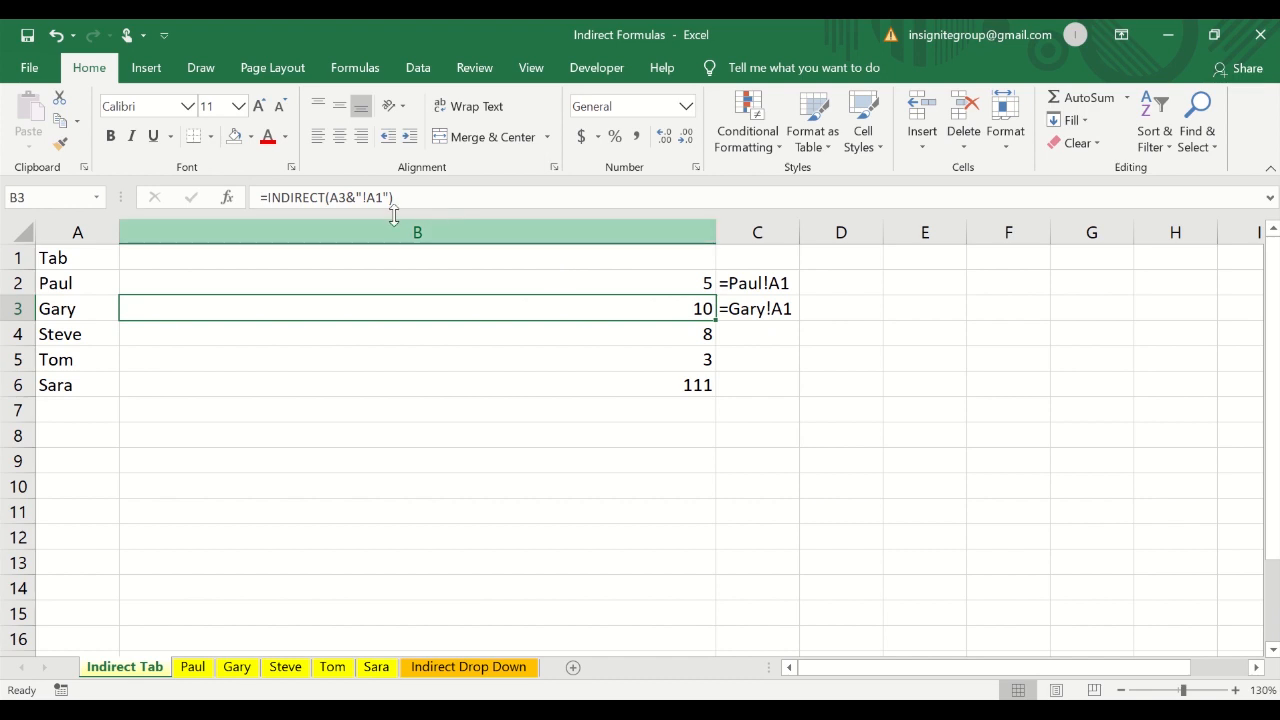
pyautogui.moveTo(363, 198); pyautogui.dragTo(381, 198)
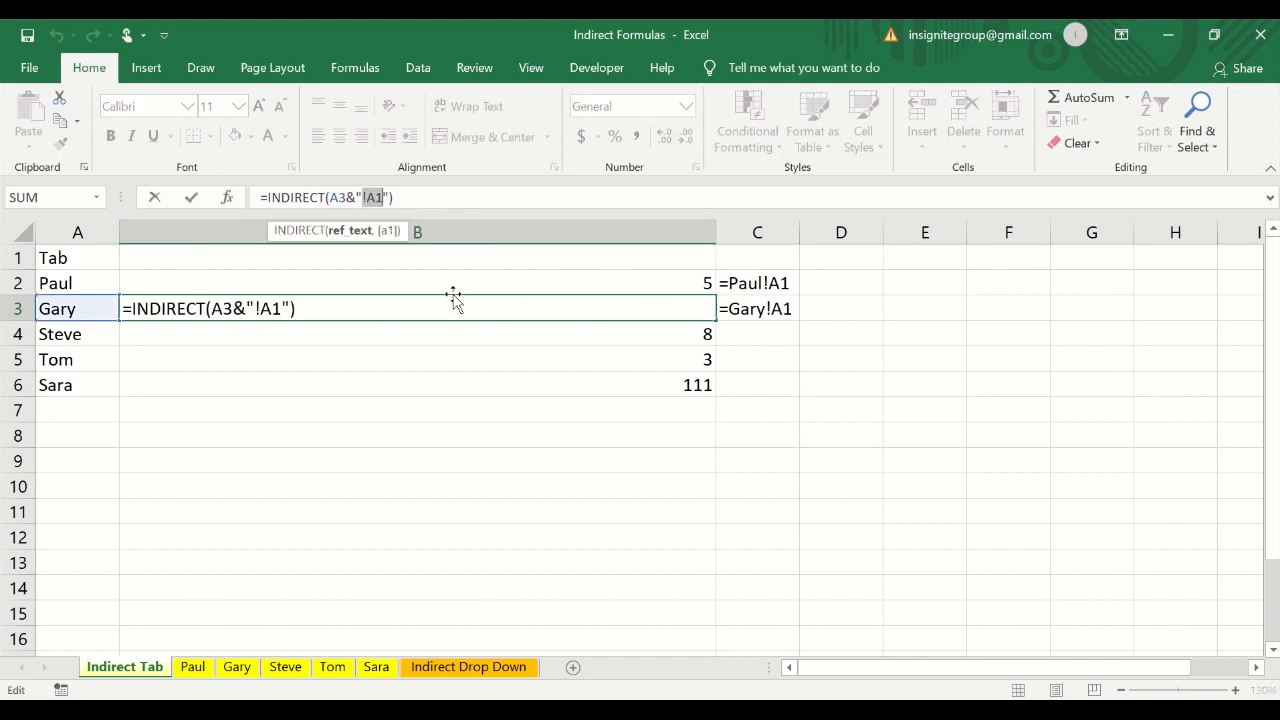
pyautogui.press('Escape')
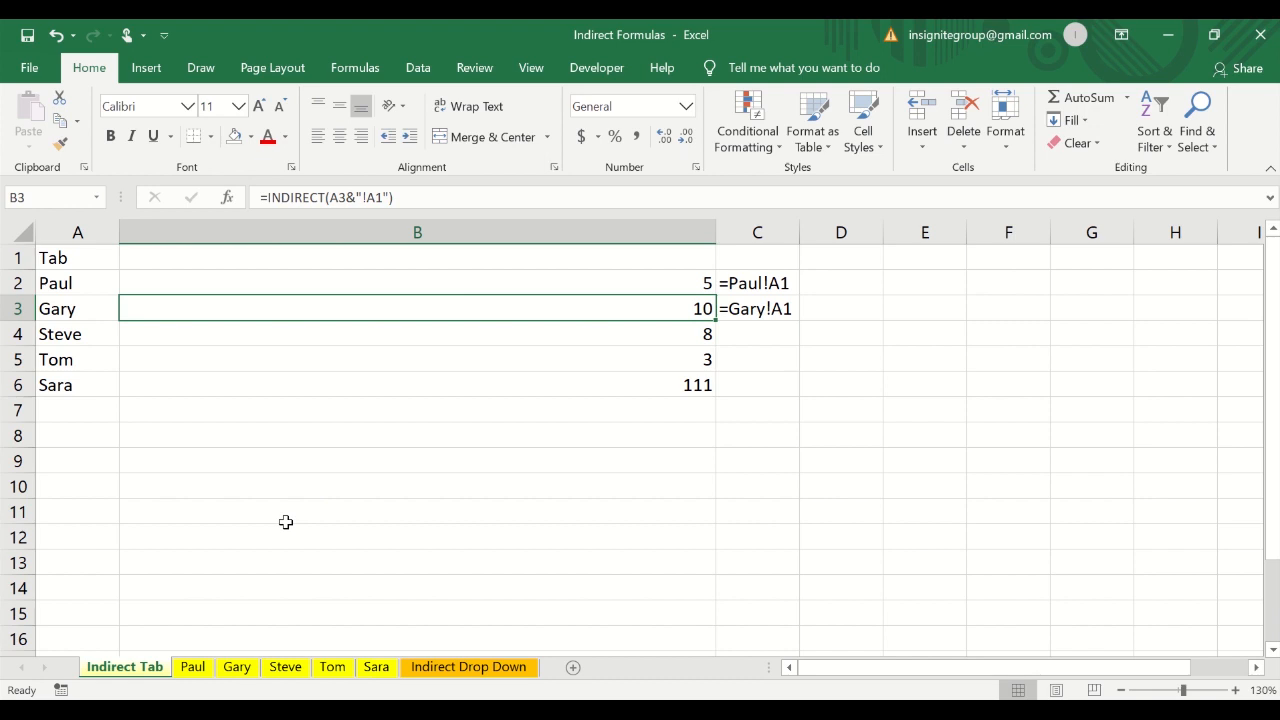
pyautogui.press('Up')
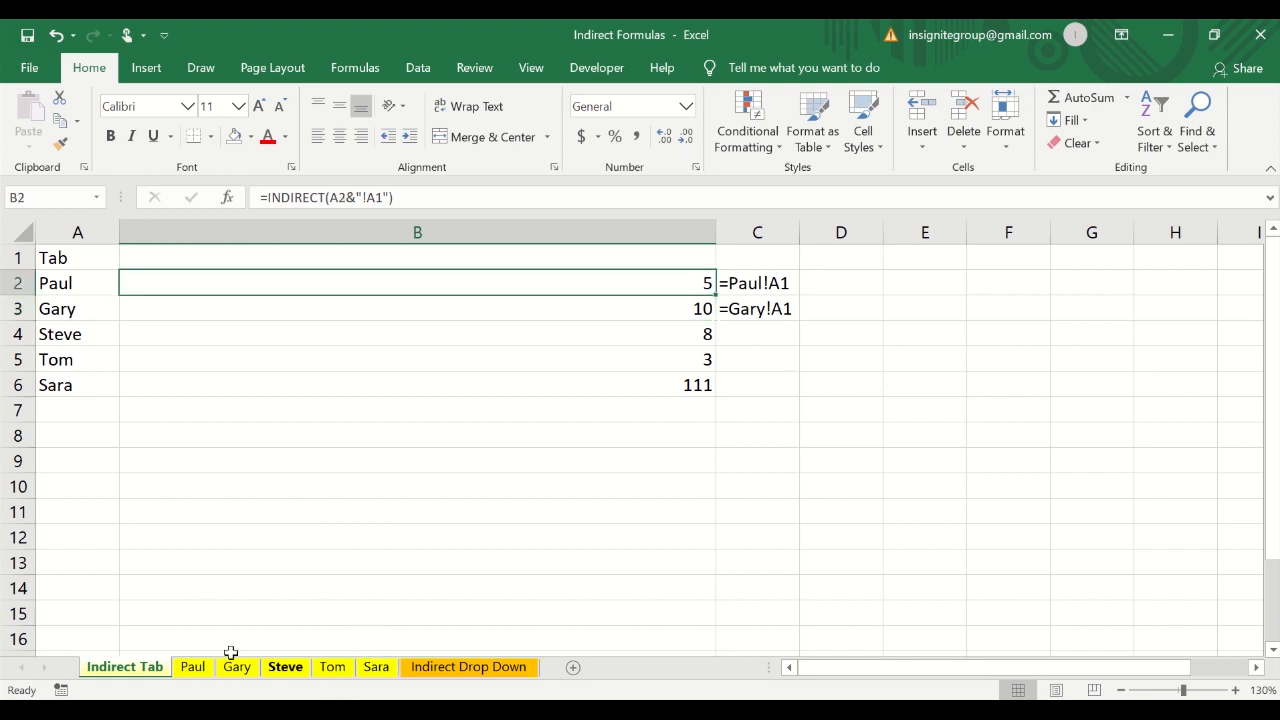
# - Enter 4 in cell A2 of the first name sheet, the one listed in row 2
pyautogui.click(200, 668)
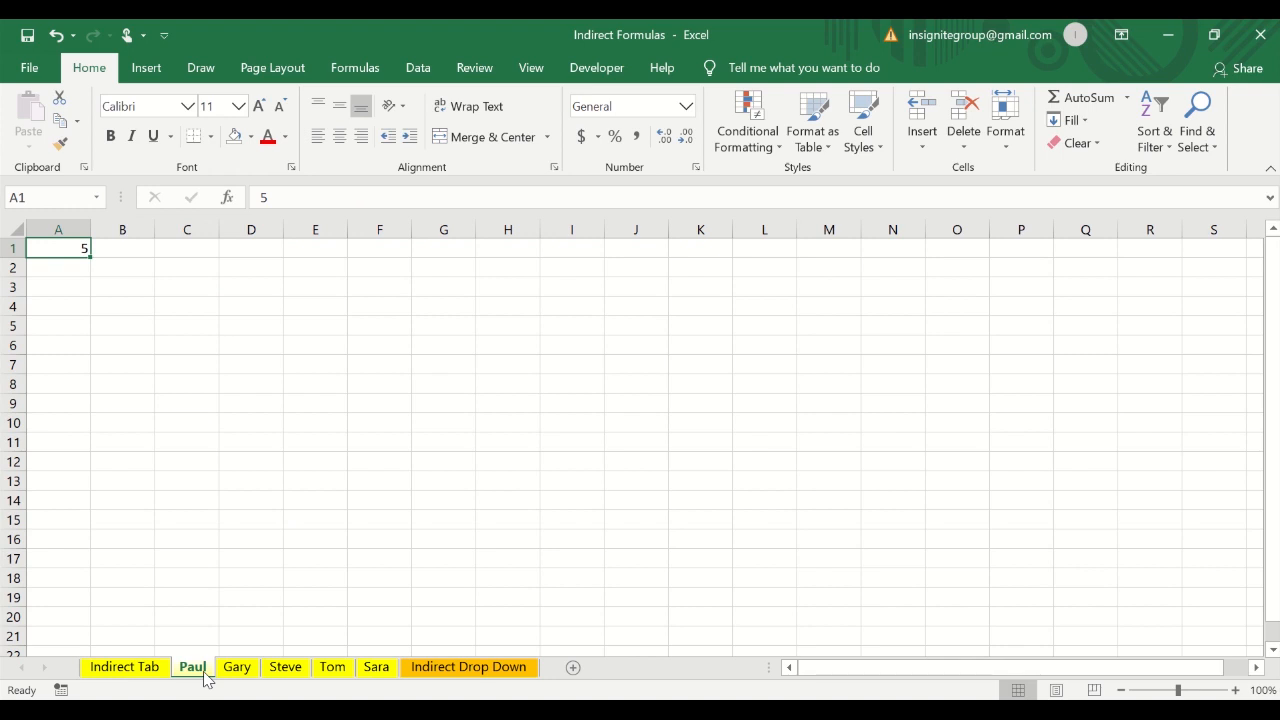
pyautogui.press('Down')
pyautogui.write('4')
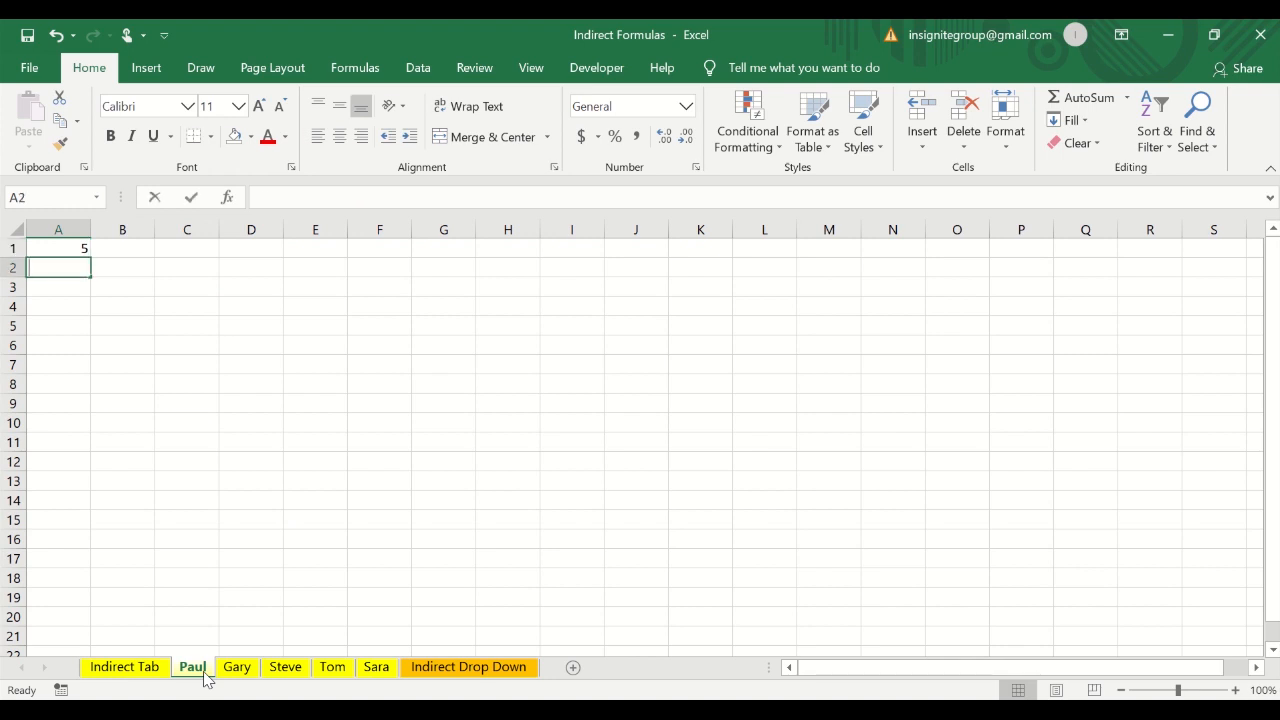
pyautogui.press('Return')
pyautogui.press('Up')
pyautogui.hotkey('ctrl', 'c')
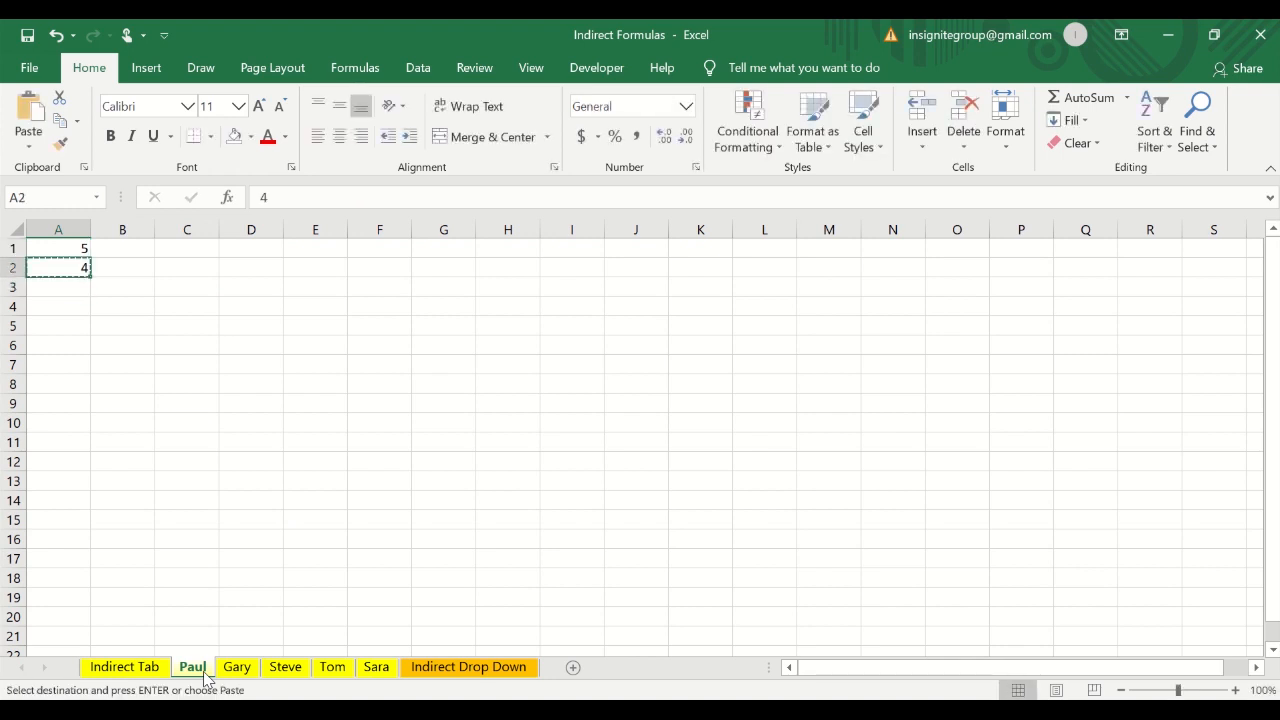
pyautogui.press('Escape')
# - Enter 9 in cell A2 of the second name sheet
pyautogui.click(238, 670)
pyautogui.click(149, 329)
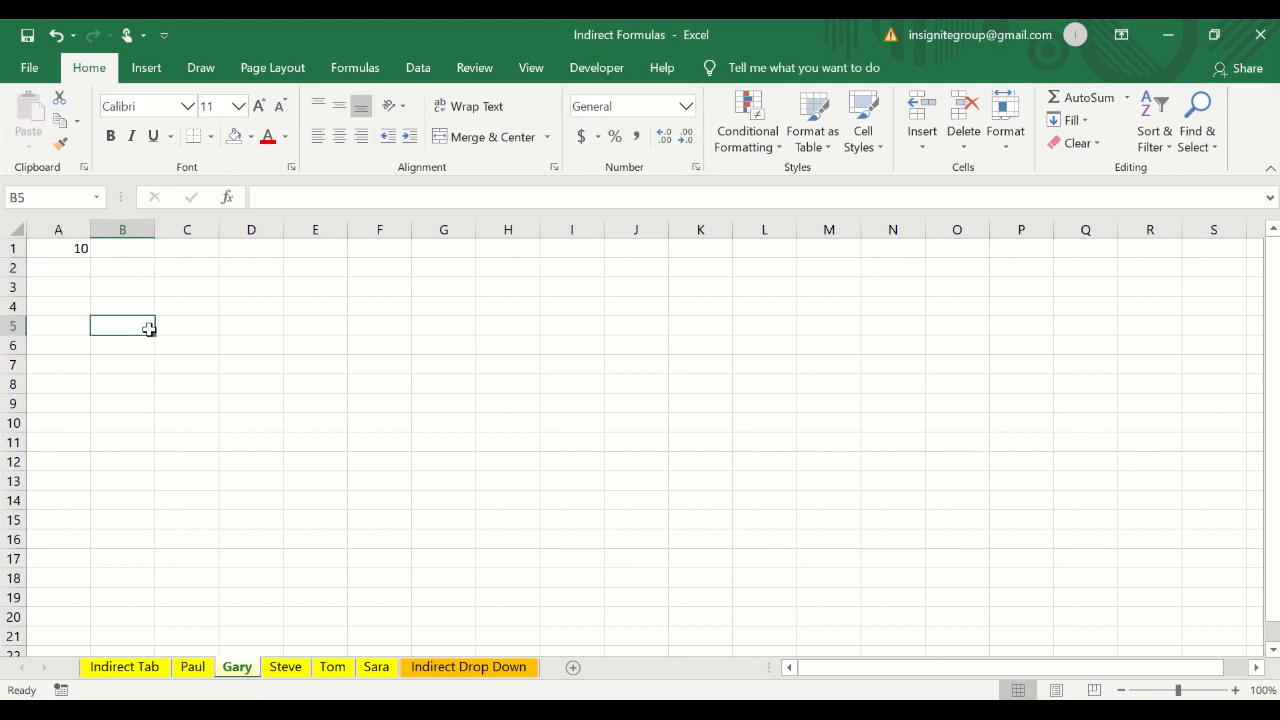
pyautogui.click(61, 264)
pyautogui.write('9')
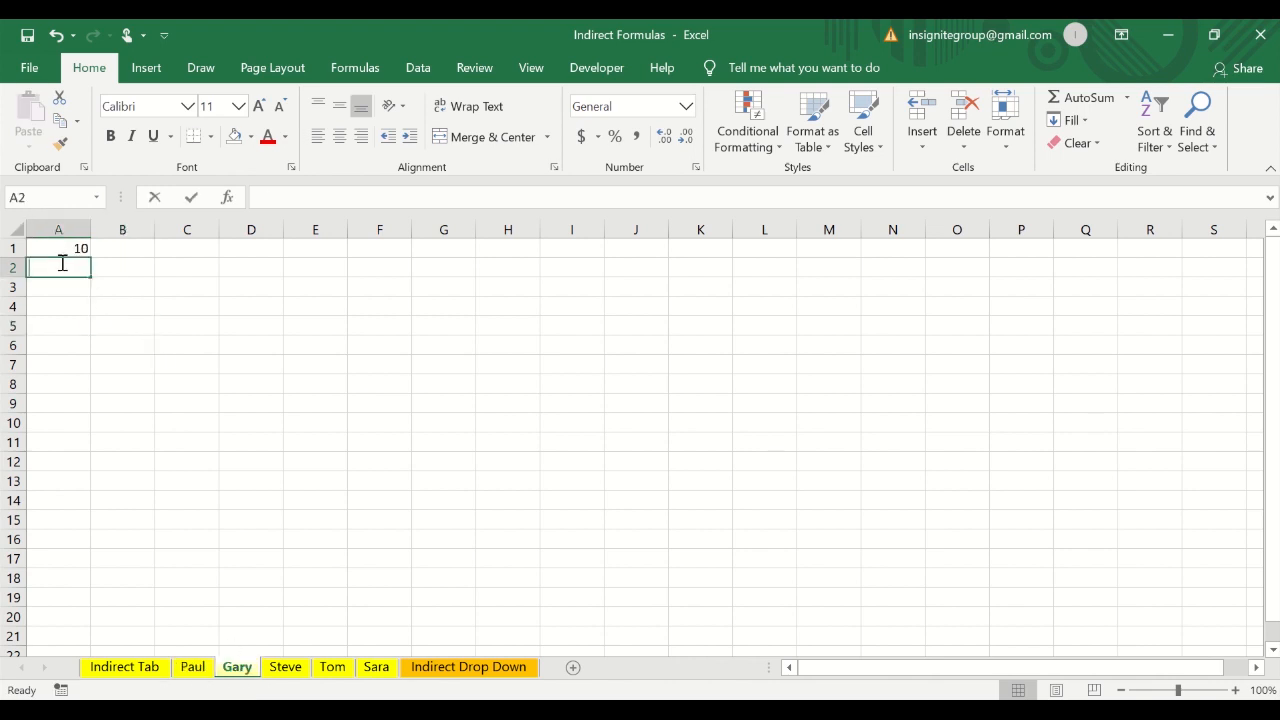
pyautogui.press('Return')
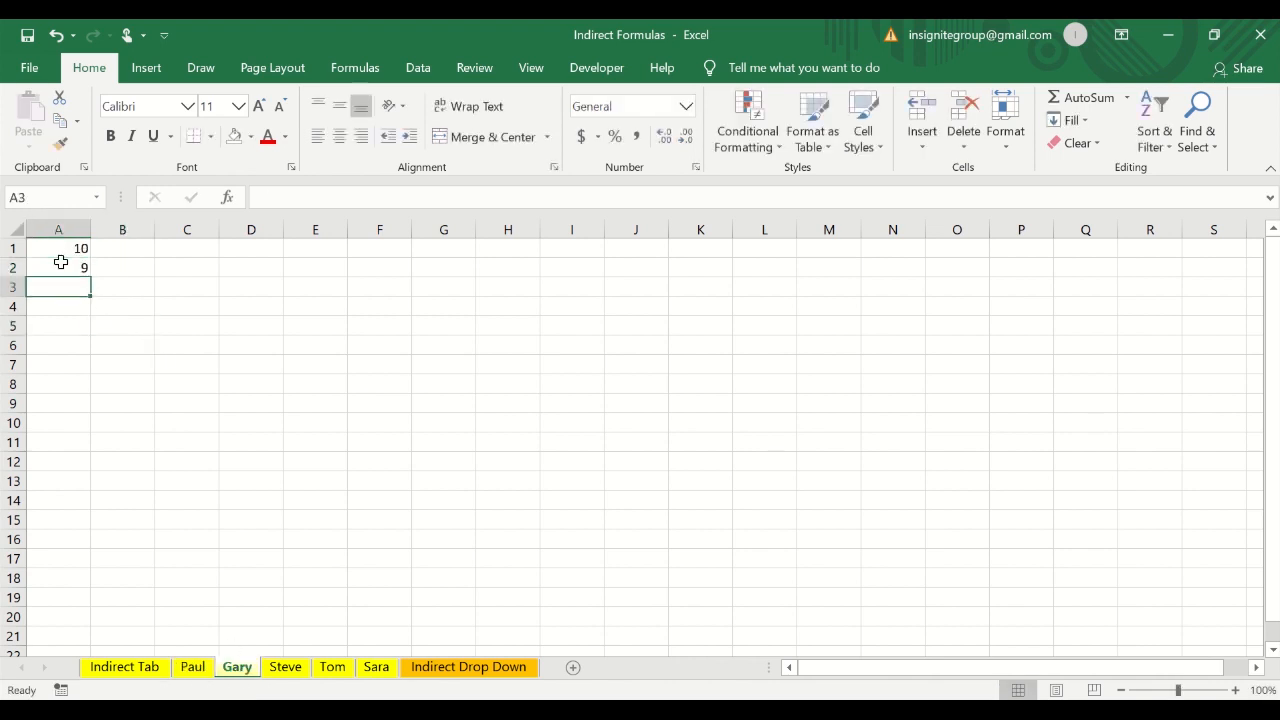
# - Enter 99 in cell A2 of the third name sheet and 88 in cell A2 of the fourth
pyautogui.click(285, 667)
pyautogui.write('99')
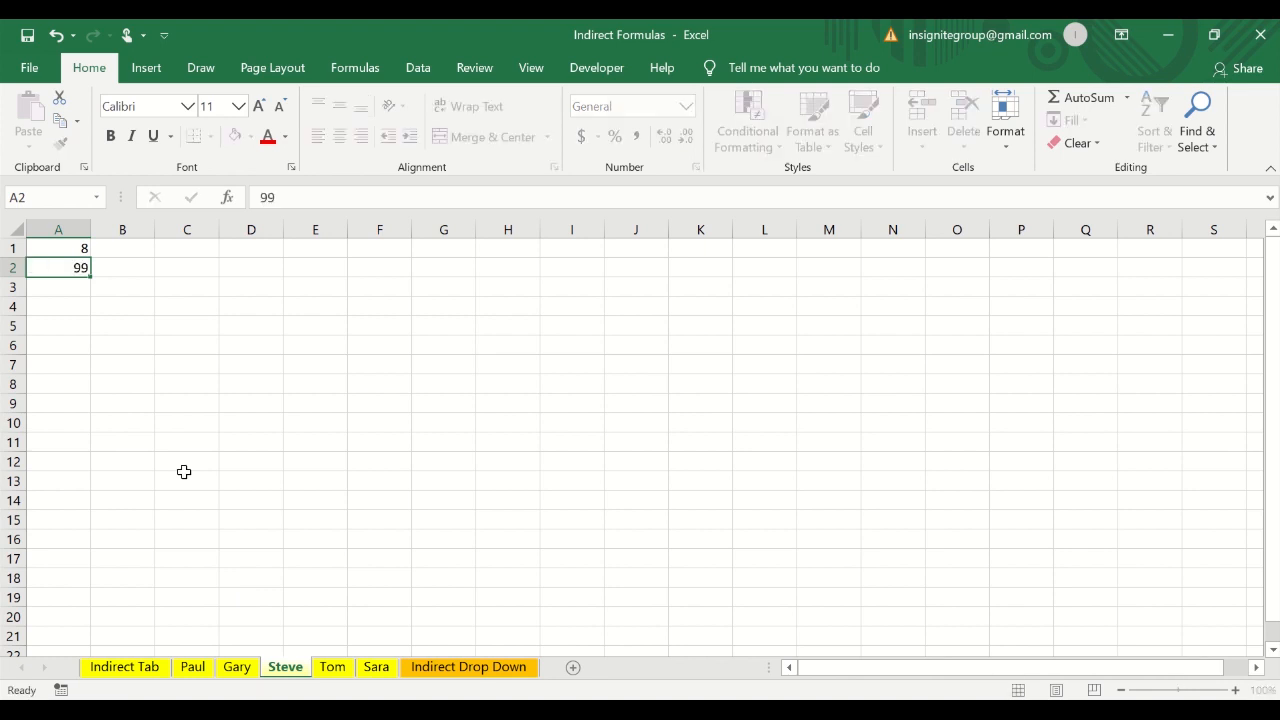
pyautogui.press('Return')
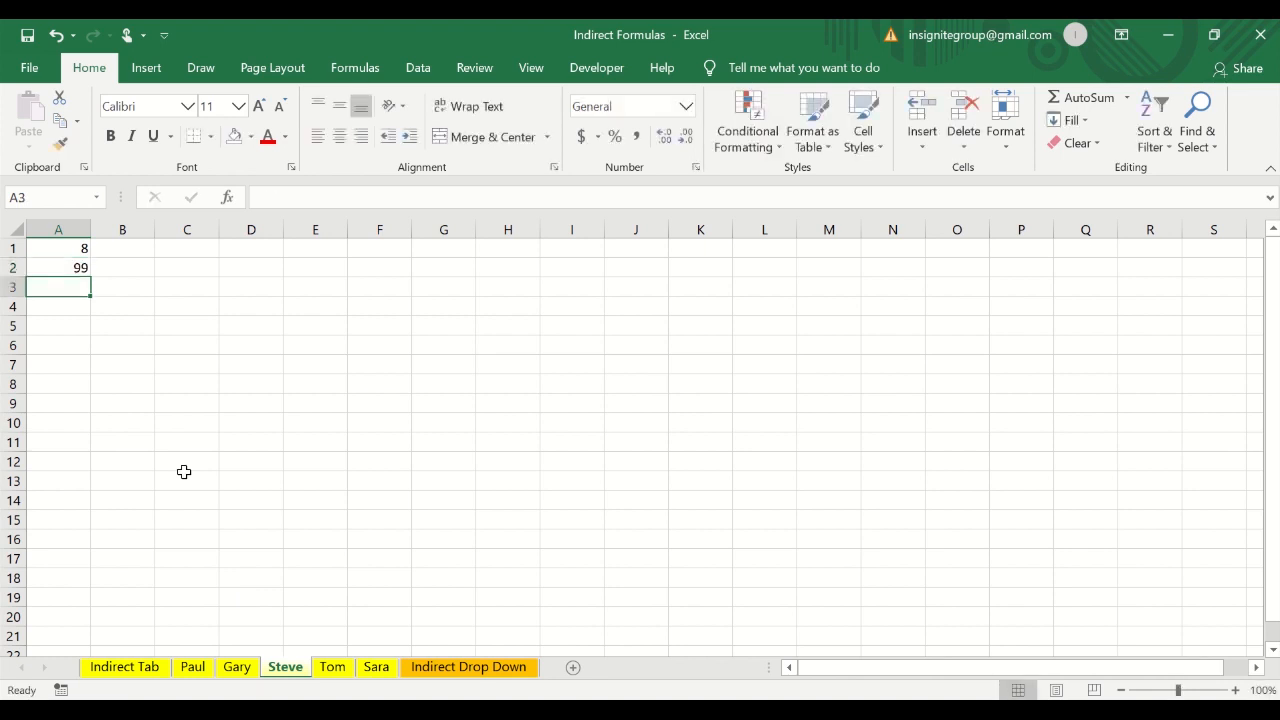
pyautogui.click(332, 664)
pyautogui.write('88')
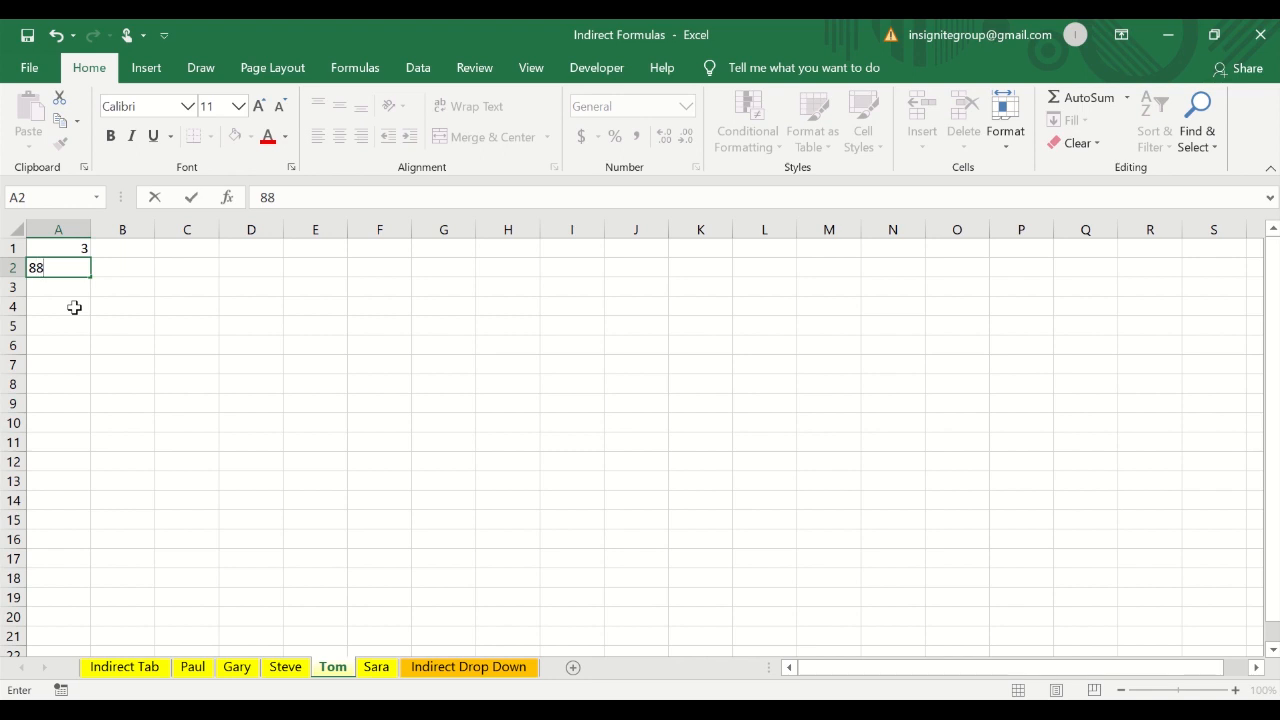
pyautogui.press('Return')
# - Enter -10 in cell A2 of the fifth name sheet
pyautogui.click(368, 670)
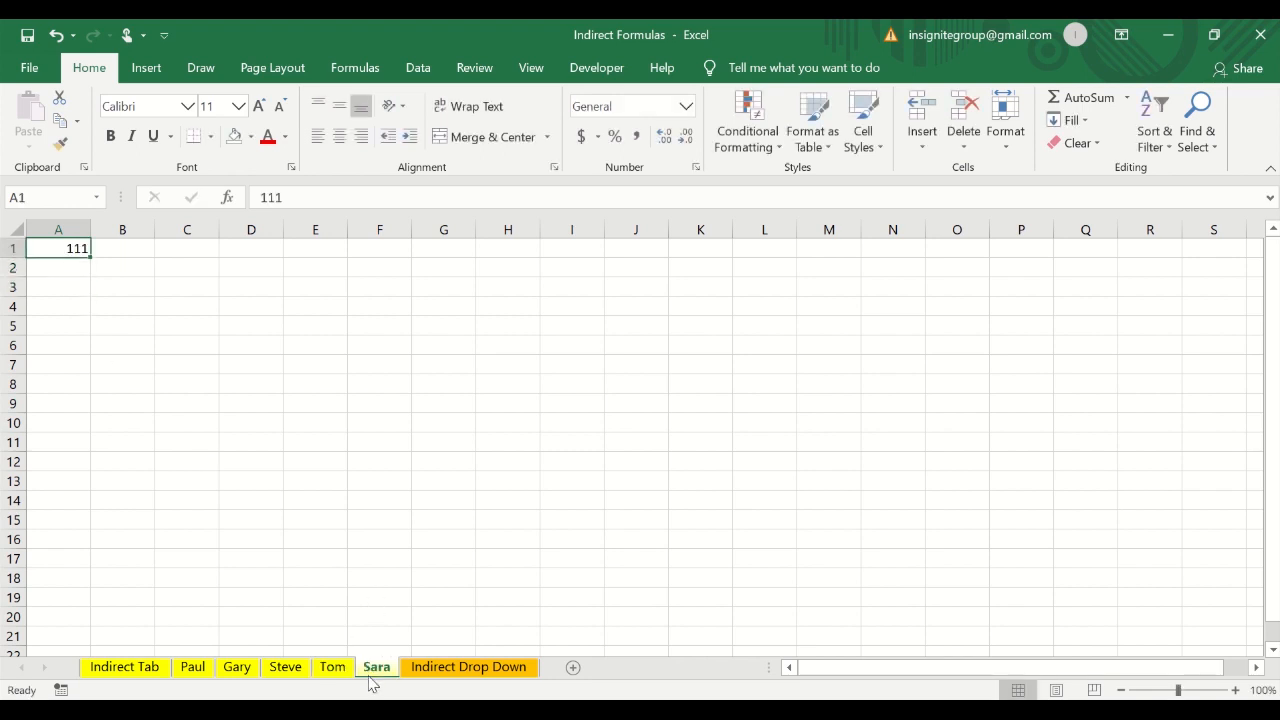
pyautogui.click(57, 267)
pyautogui.write('-10')
pyautogui.press('Return')
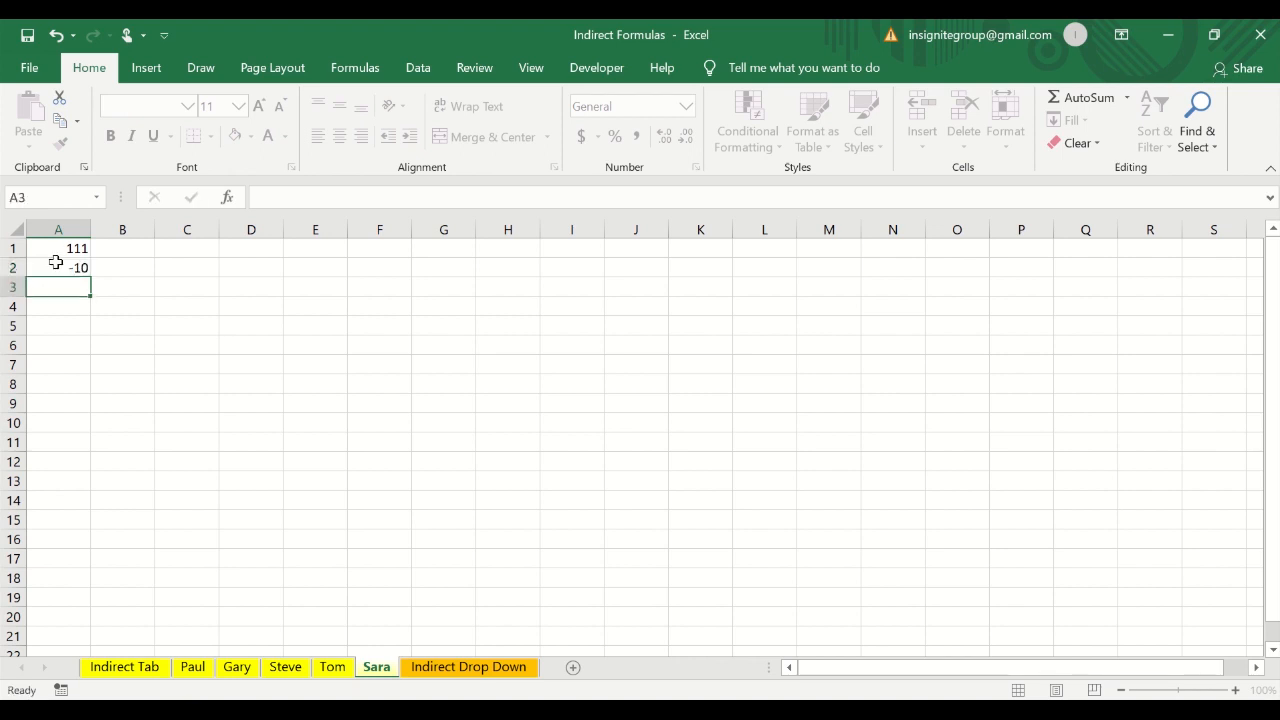
# - On the Indirect Tab sheet, change B2's formula to =INDIRECT(A2&"!A2")
pyautogui.click(140, 670)
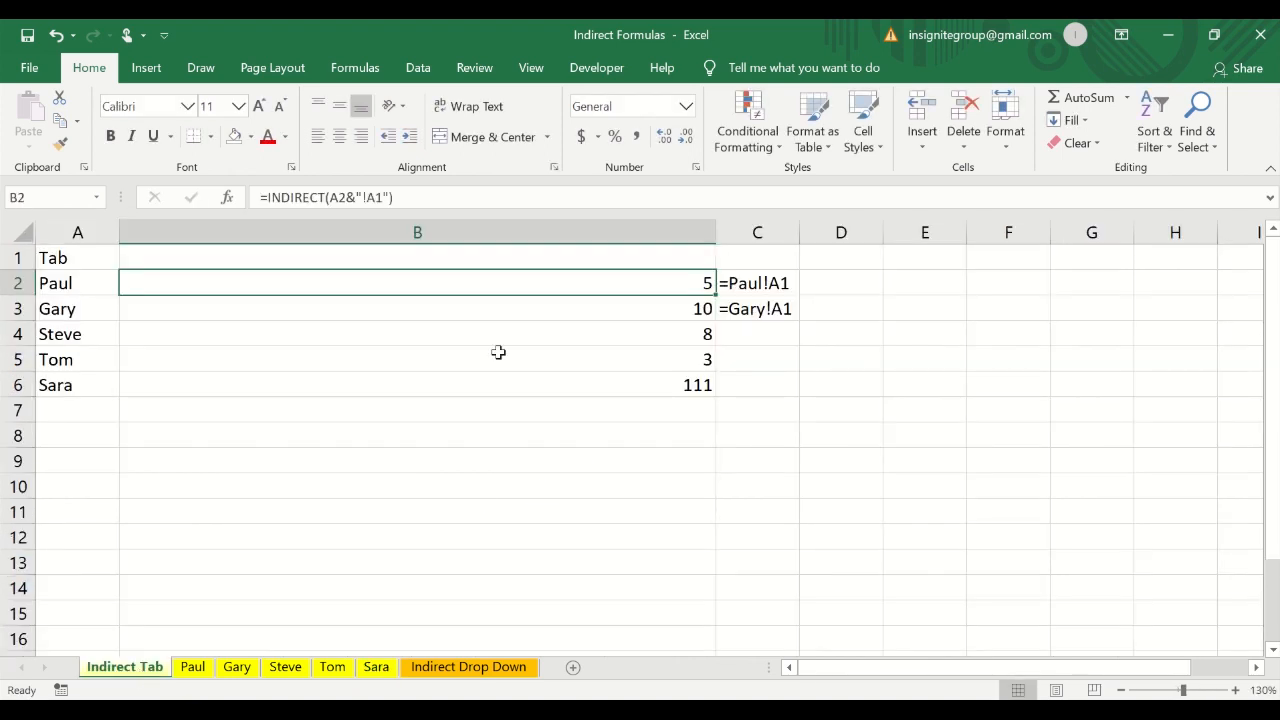
pyautogui.click(389, 197)
pyautogui.press('BackSpace')
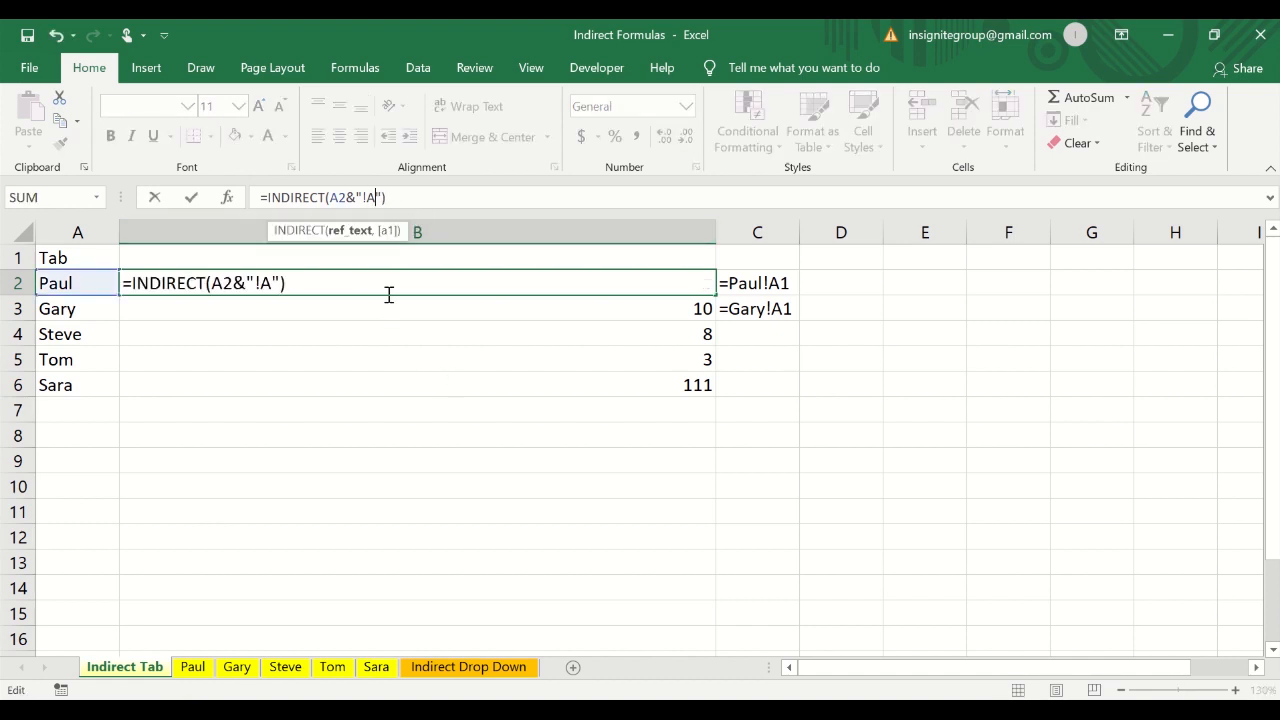
pyautogui.write('2')
pyautogui.press('Return')
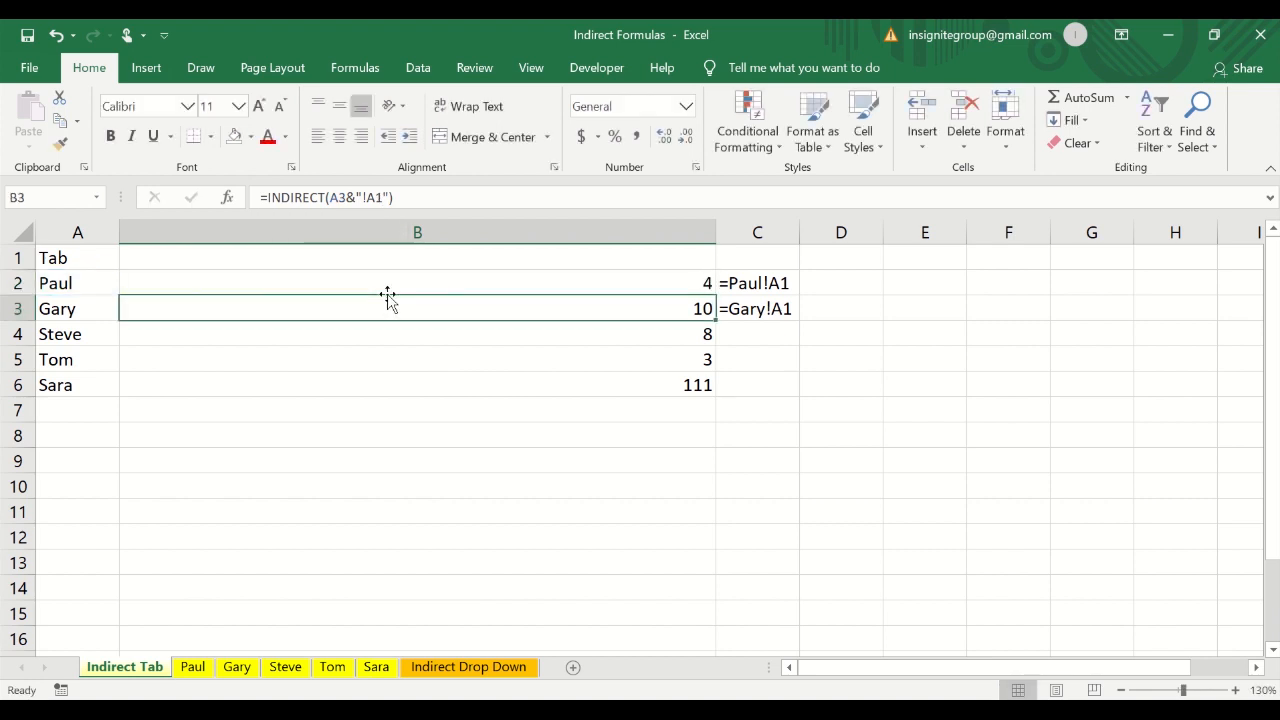
# - Copy B2's INDIRECT formula down through B6
pyautogui.click(389, 296)
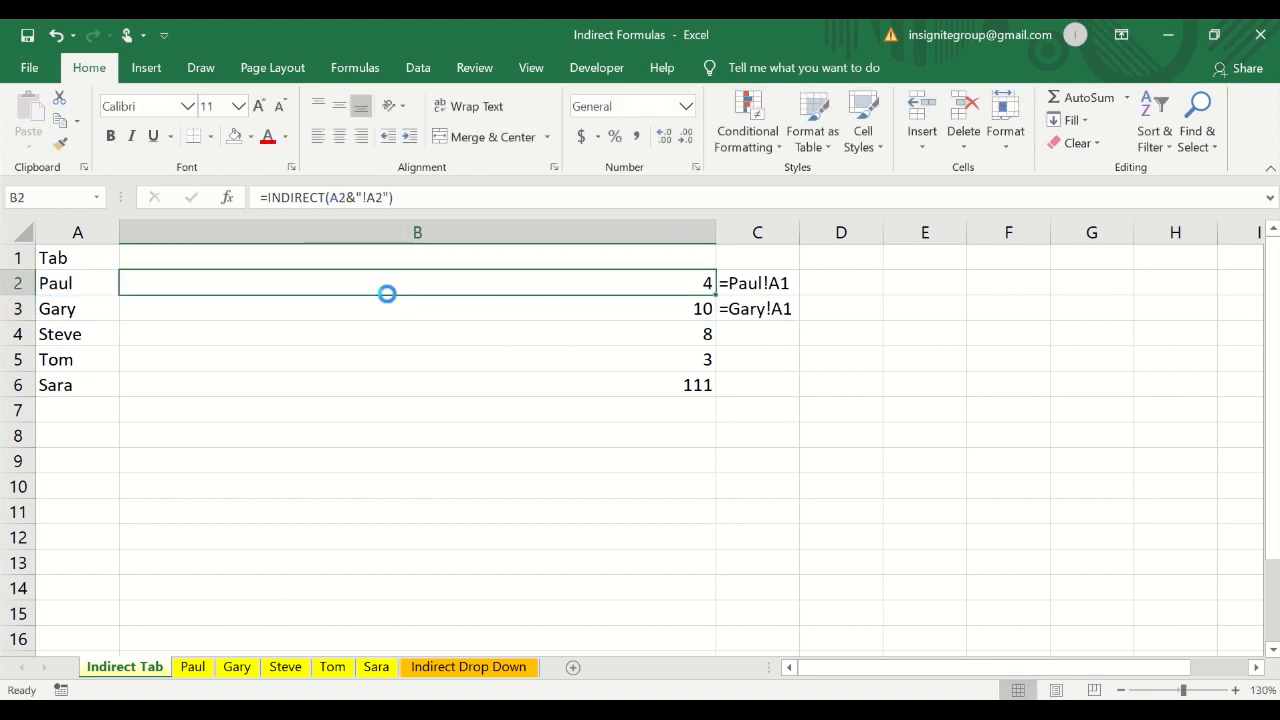
pyautogui.hotkey('ctrl', 'c')
pyautogui.hotkey('shift', 'Down')
pyautogui.hotkey('shift', 'Down')
pyautogui.hotkey('shift', 'Down')
pyautogui.hotkey('shift', 'Down')
pyautogui.hotkey('ctrl', 'v')
pyautogui.press('Escape')
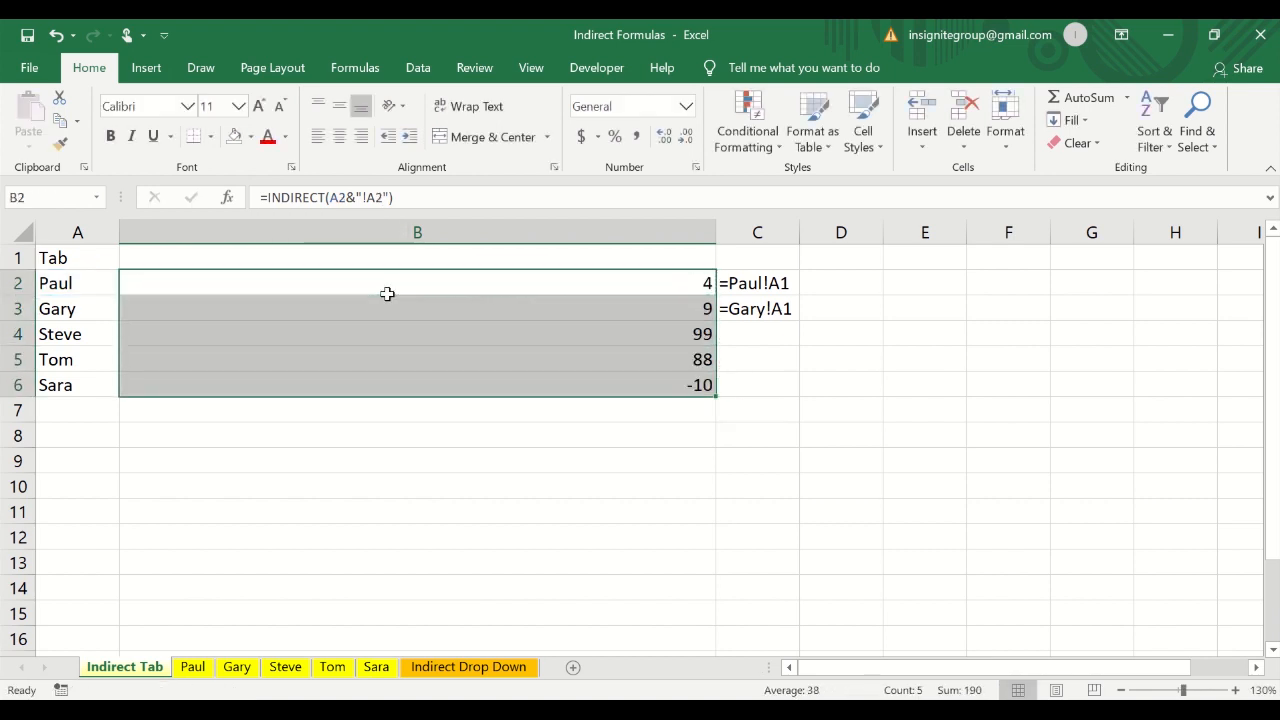
# - Review the INDIRECT formulas in B2:B6 against the sheet names listed in column A
pyautogui.press('Down')
pyautogui.press('Down')
pyautogui.press('Down')
pyautogui.press('Down')
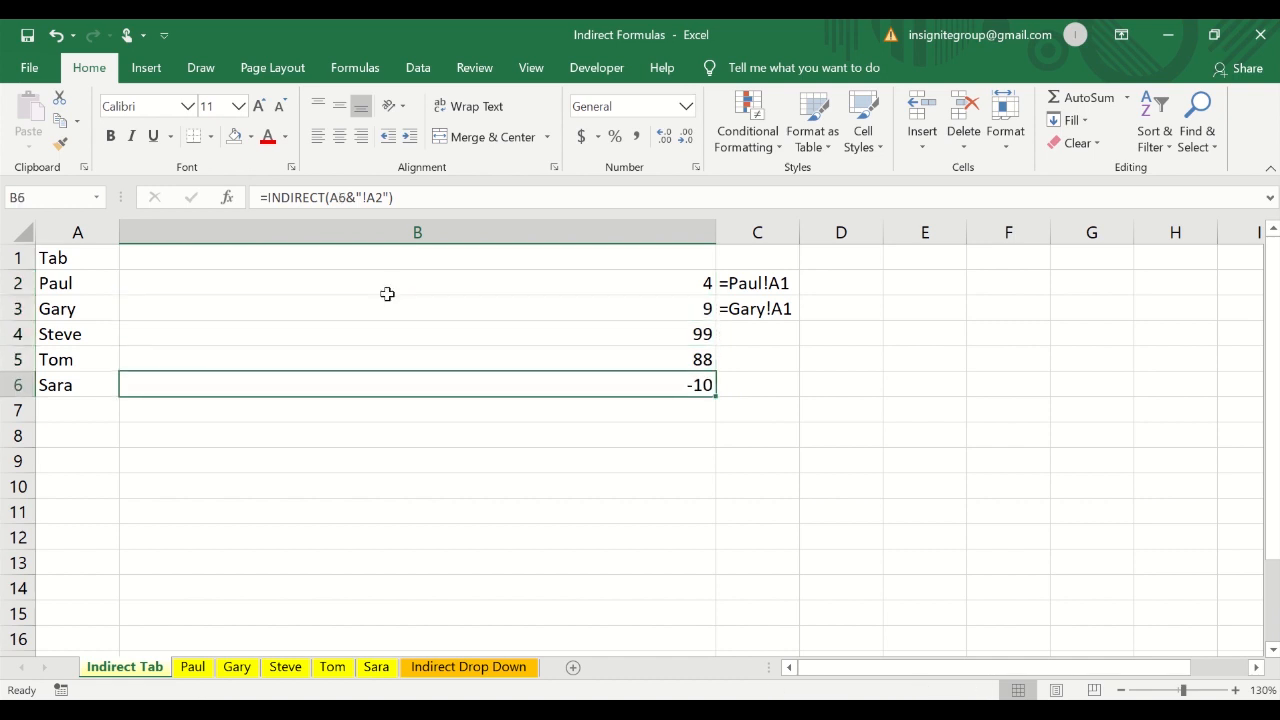
pyautogui.press('Up')
pyautogui.press('Up')
pyautogui.press('Up')
pyautogui.press('Up')
pyautogui.press('Up')
pyautogui.press('Left')
pyautogui.press('Down')
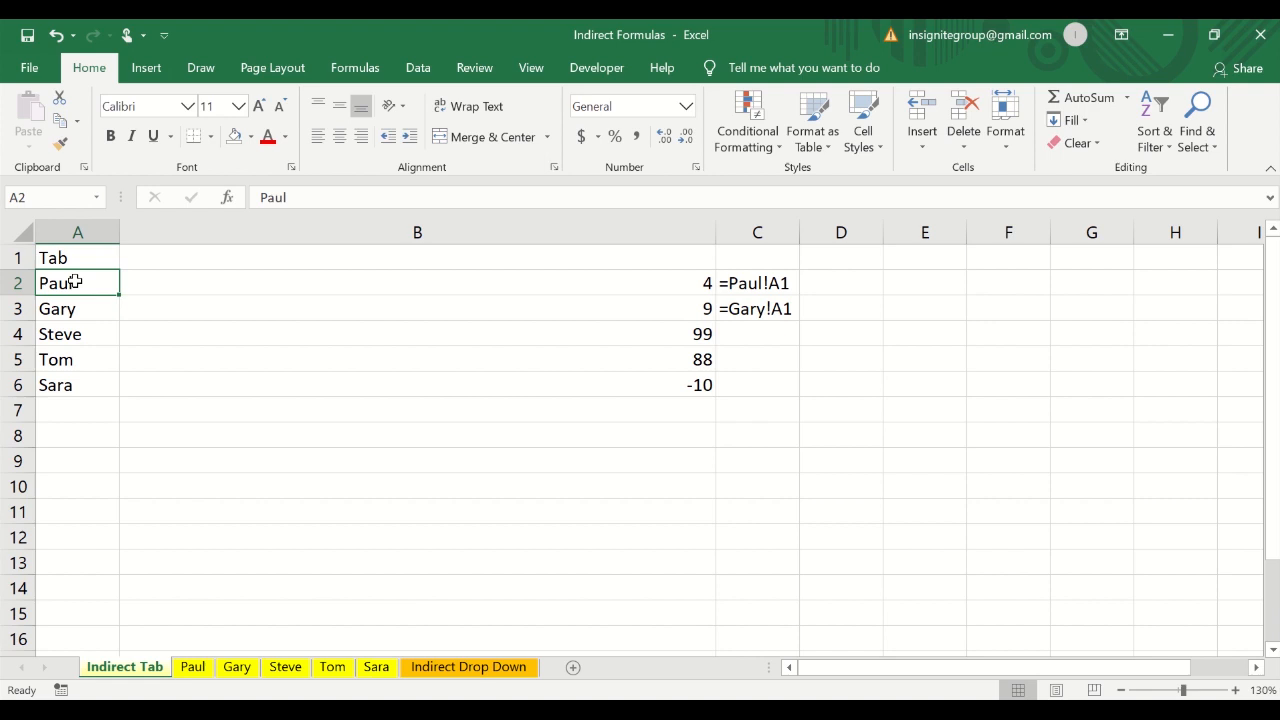
pyautogui.press('Right')
pyautogui.press('Down')
pyautogui.press('Down')
pyautogui.press('Down')
pyautogui.press('Down')
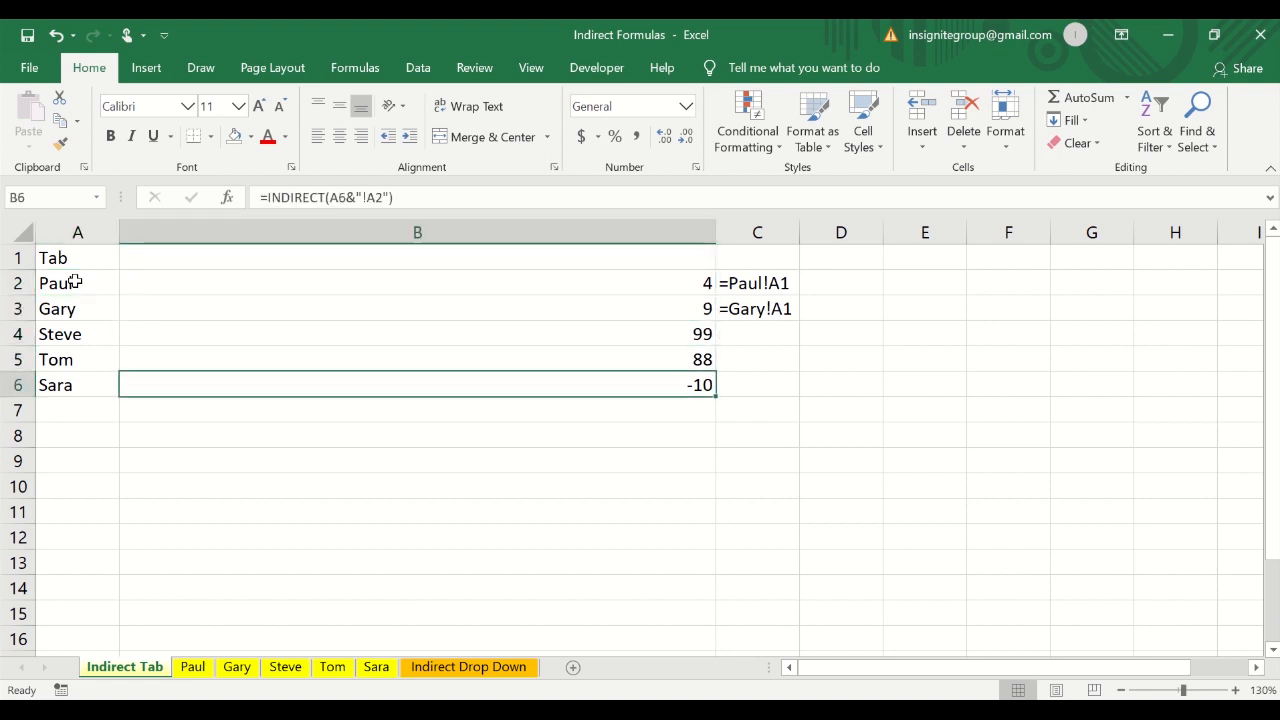
pyautogui.press('Left')
pyautogui.press('Up')
pyautogui.press('Up')
pyautogui.press('Up')
pyautogui.press('Up')
pyautogui.press('Up')
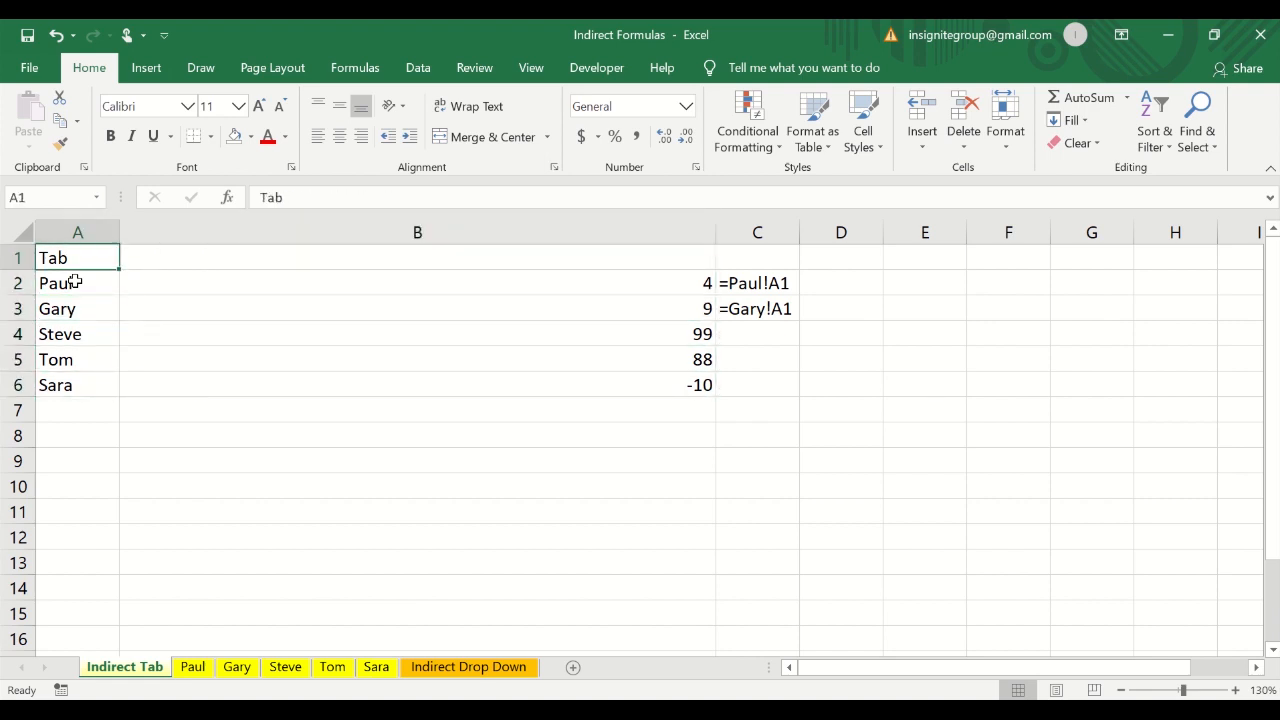
# - Examine the State and Week_1 to Week_5 headings of the data table on the Indirect Drop Down sheet
pyautogui.click(470, 667)
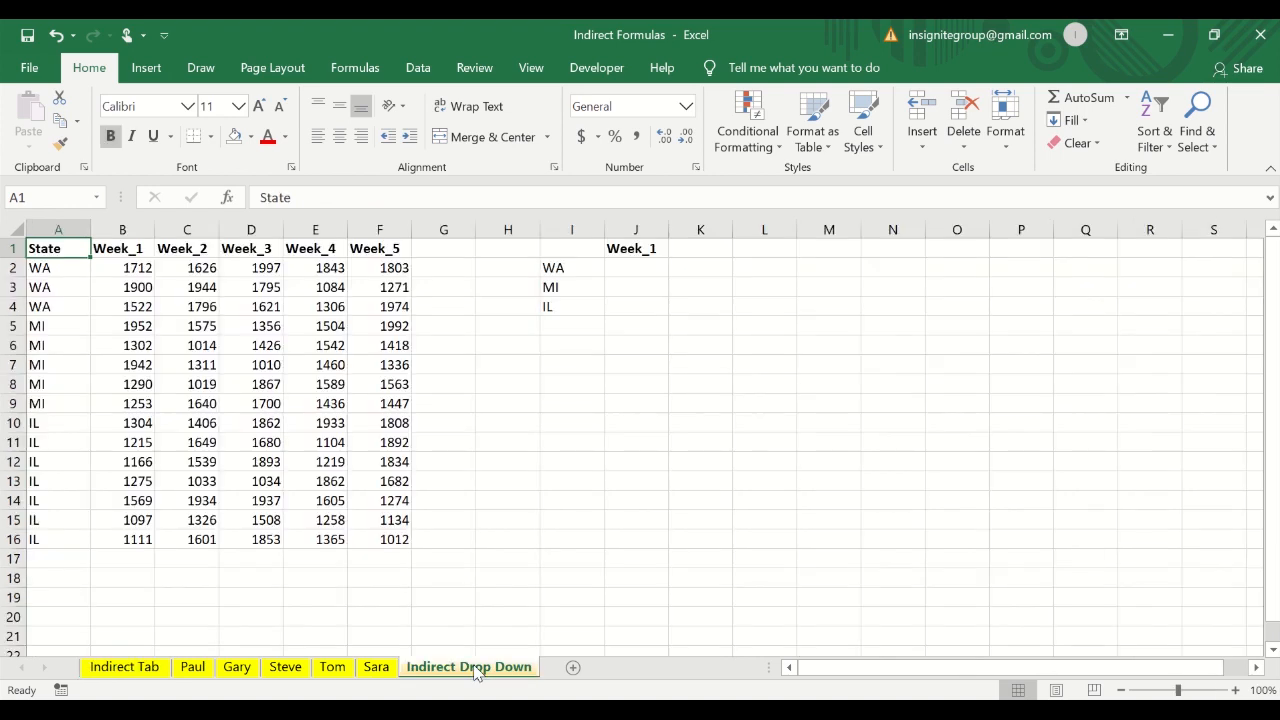
pyautogui.press('Right')
pyautogui.press('Right')
pyautogui.press('Right')
pyautogui.press('Right')
pyautogui.press('Right')
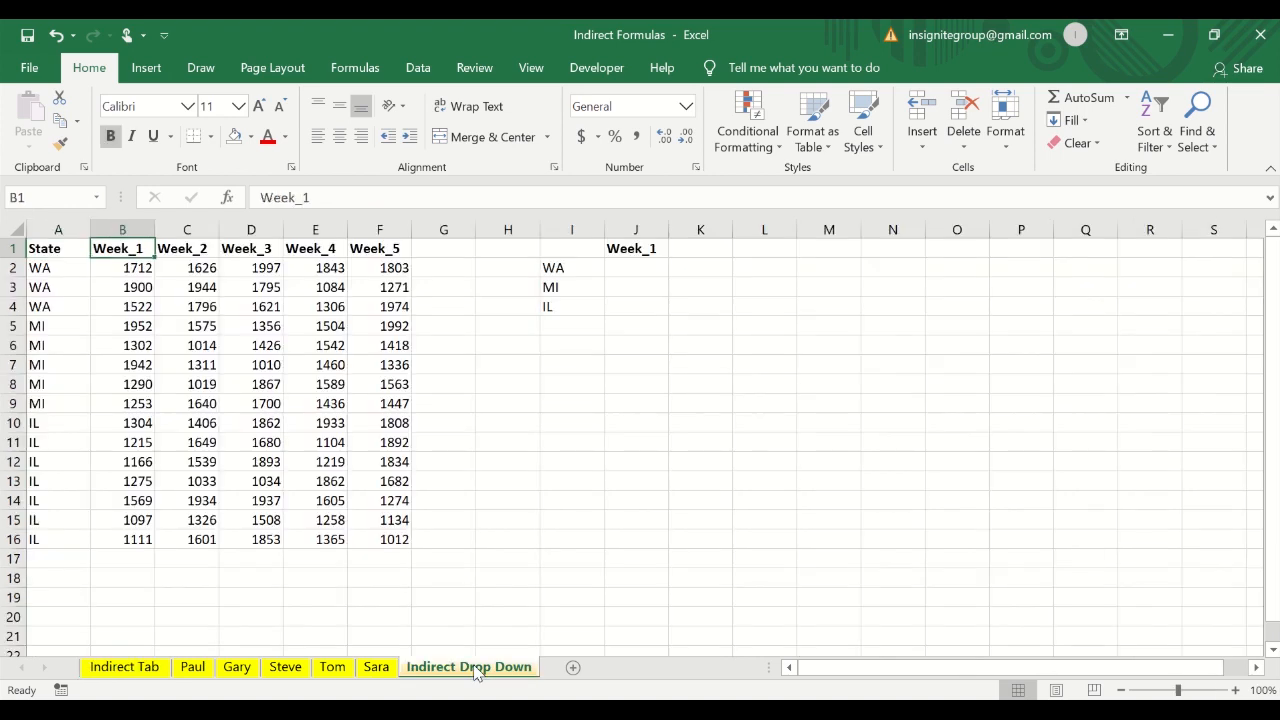
pyautogui.press('Right')
pyautogui.press('Right')
pyautogui.press('Right')
pyautogui.press('Right')
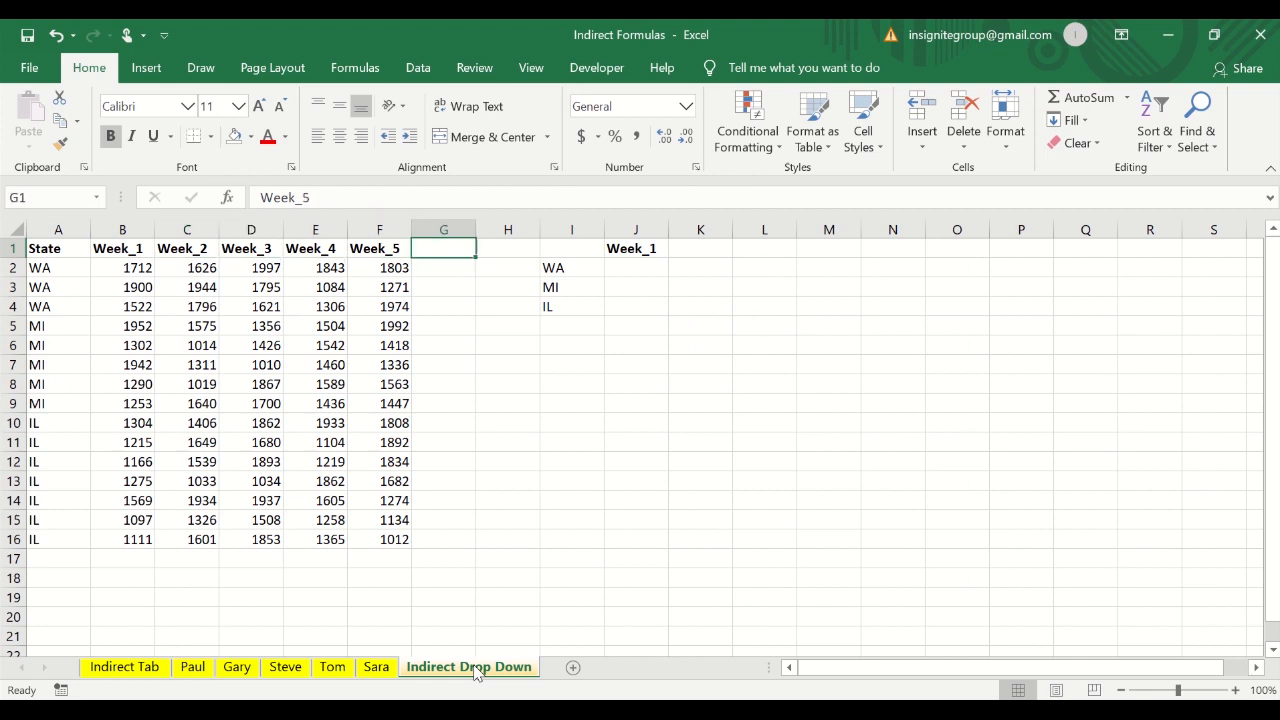
# - Inspect the state summary block in I1:J4 and select its Week_1 heading in J1
pyautogui.press('Left')
pyautogui.hotkey('shift', 'Right')
pyautogui.hotkey('shift', 'Down')
pyautogui.hotkey('shift', 'Down')
pyautogui.hotkey('shift', 'Down')
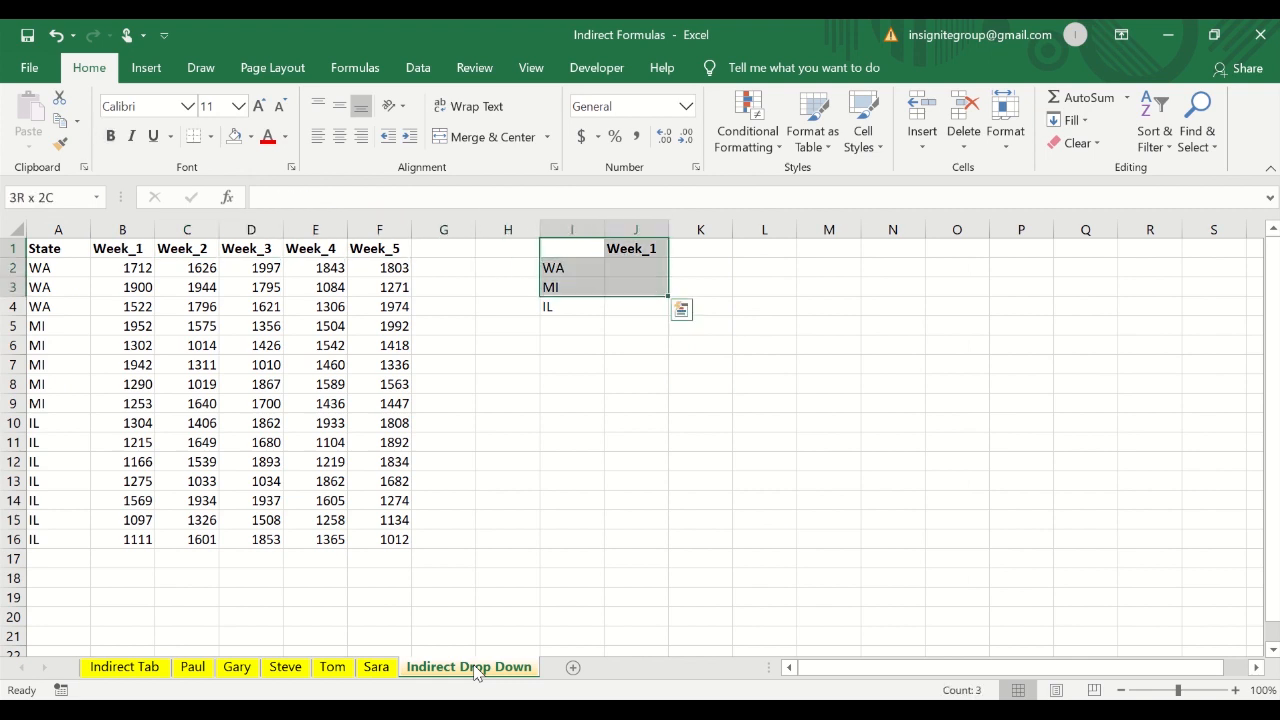
pyautogui.press('Right')
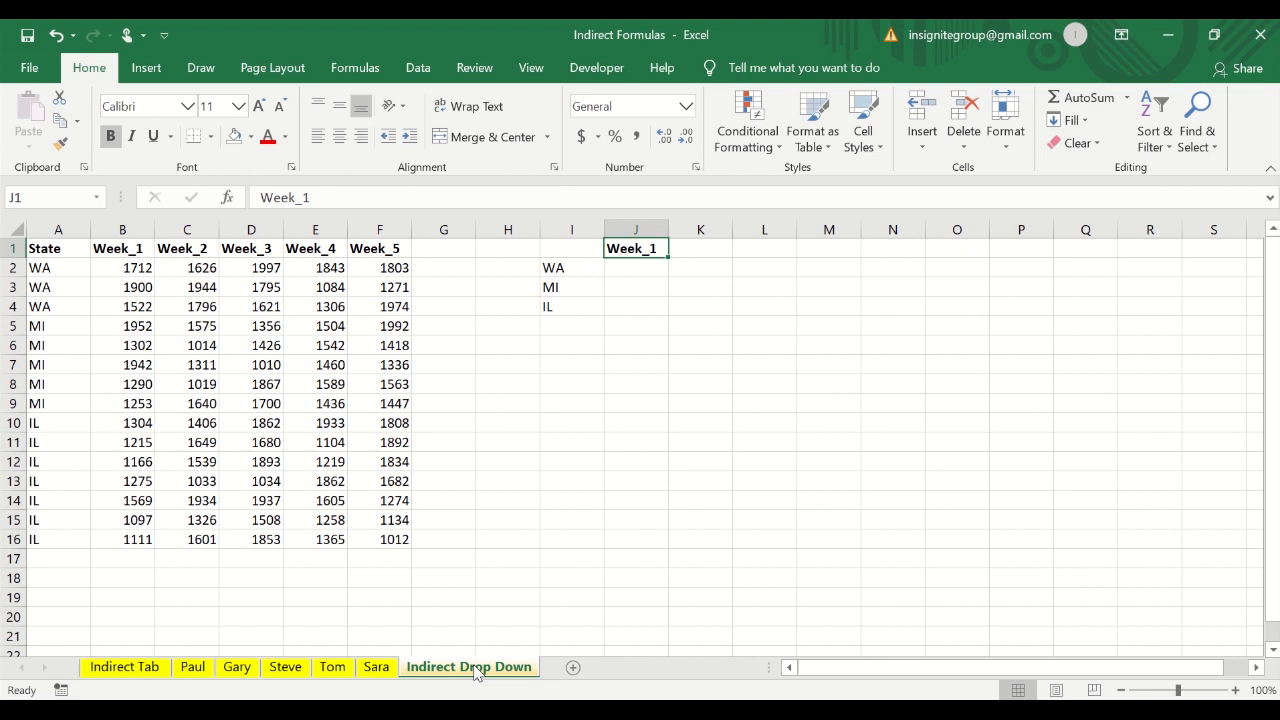
# - Compare the summary block's Week_1 heading with the State and Week_1 to Week_5 headings in A1:F1
pyautogui.press('Down')
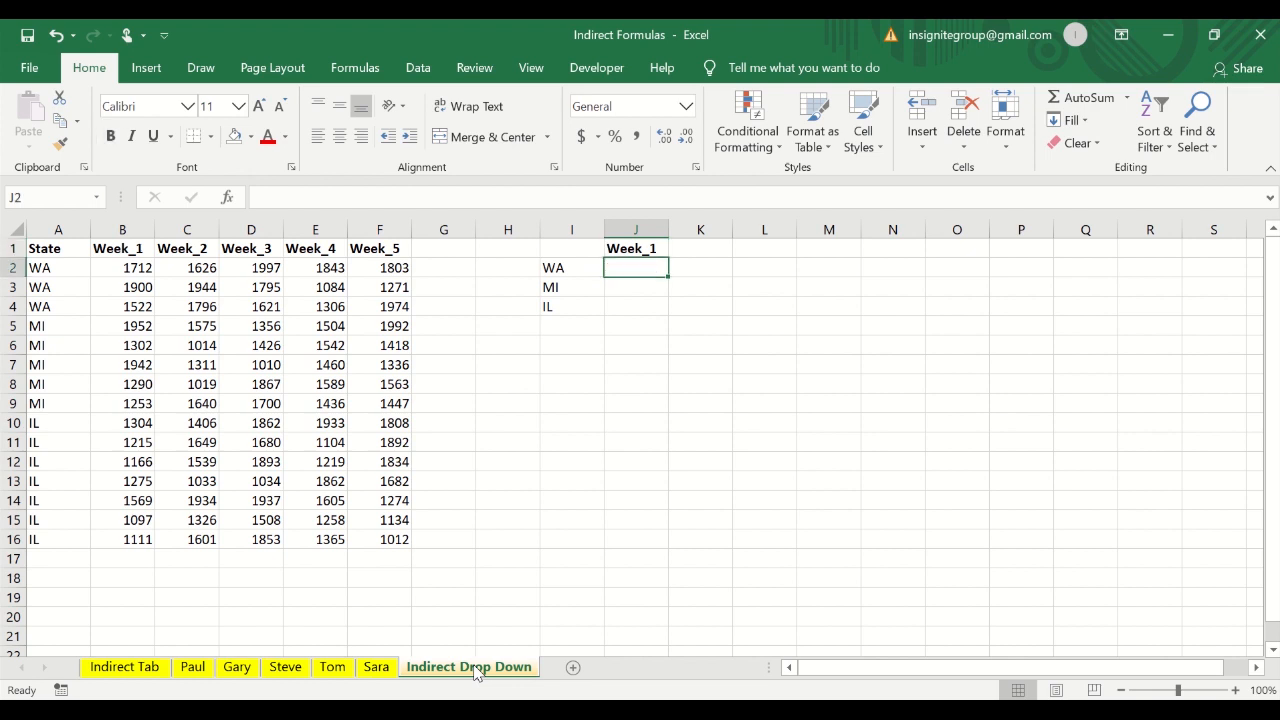
pyautogui.press('Left')
pyautogui.press('Left')
pyautogui.press('Right')
pyautogui.press('Left')
pyautogui.press('Left')
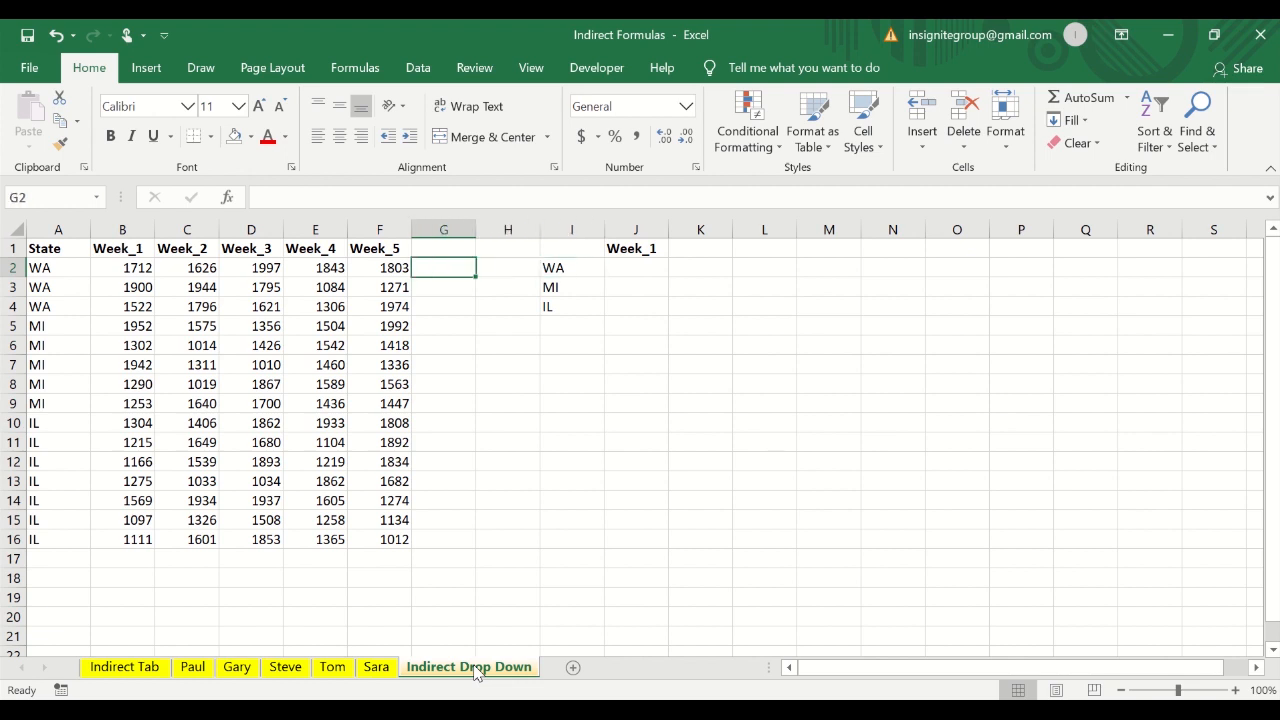
pyautogui.press('Right')
pyautogui.press('Left')
pyautogui.press('Left')
pyautogui.press('Left')
pyautogui.press('Left')
pyautogui.press('Left')
pyautogui.press('Up')
pyautogui.press('Left')
pyautogui.press('Left')
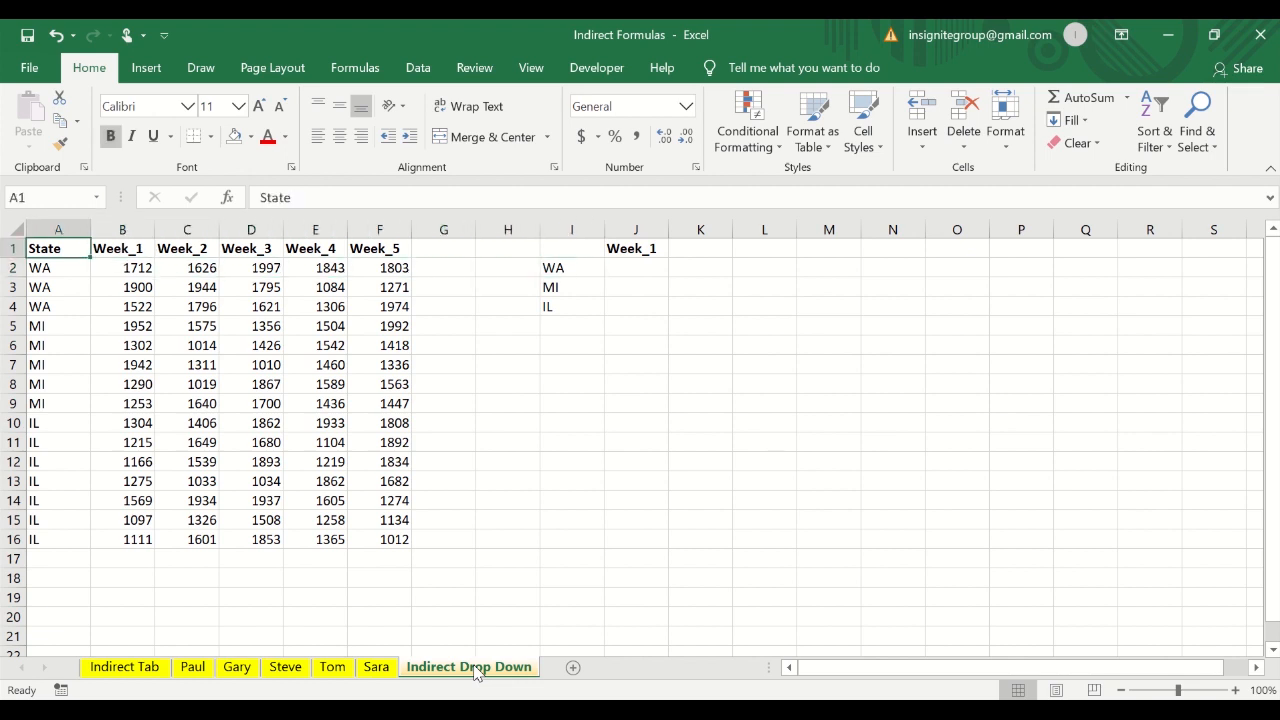
pyautogui.hotkey('shift', 'Right')
pyautogui.hotkey('shift', 'Right')
pyautogui.hotkey('shift', 'Right')
pyautogui.hotkey('shift', 'Right')
pyautogui.hotkey('shift', 'Right')
pyautogui.press('Left')
pyautogui.press('Right')
pyautogui.press('Right')
pyautogui.press('Right')
pyautogui.press('Right')
pyautogui.press('Right')
pyautogui.press('Right')
pyautogui.press('Right')
pyautogui.press('Right')
pyautogui.press('Right')
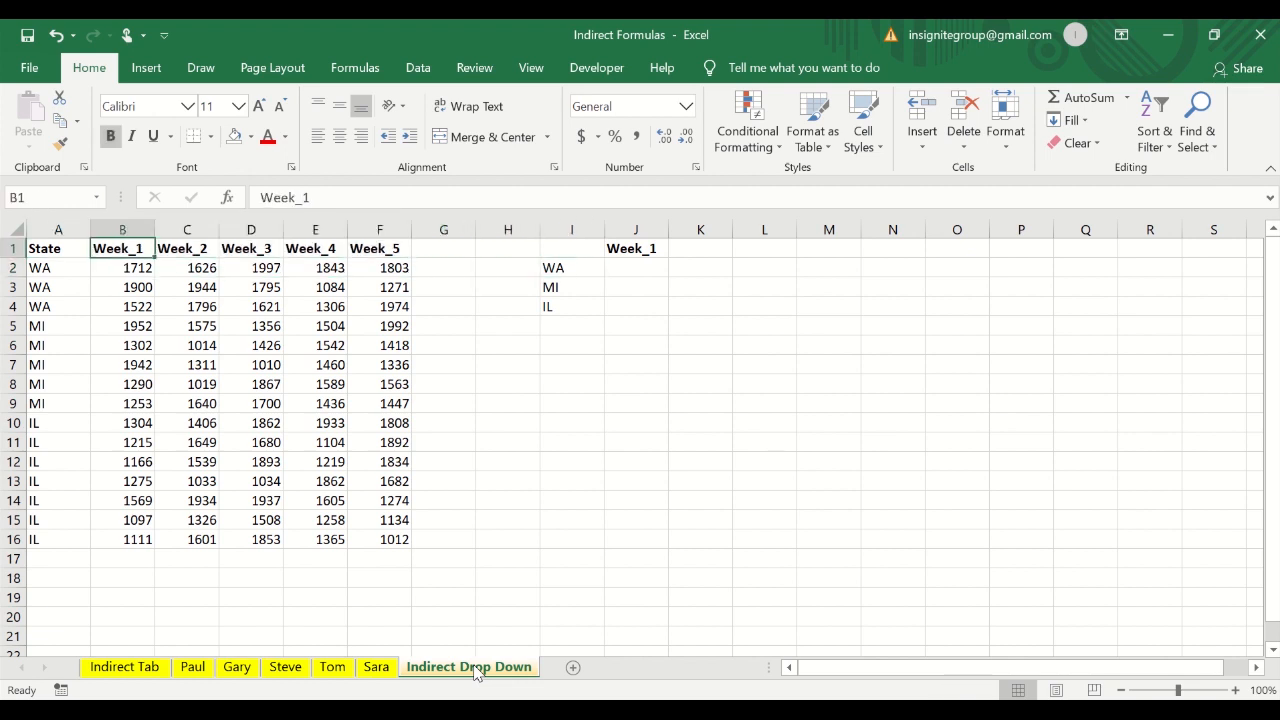
# - Examine the summary block I1:J4, matching the WA, MI and IL labels to the empty result cells in column J
pyautogui.press('Left')
pyautogui.hotkey('shift', 'Right')
pyautogui.hotkey('shift', 'Down')
pyautogui.hotkey('shift', 'Down')
pyautogui.hotkey('shift', 'Down')
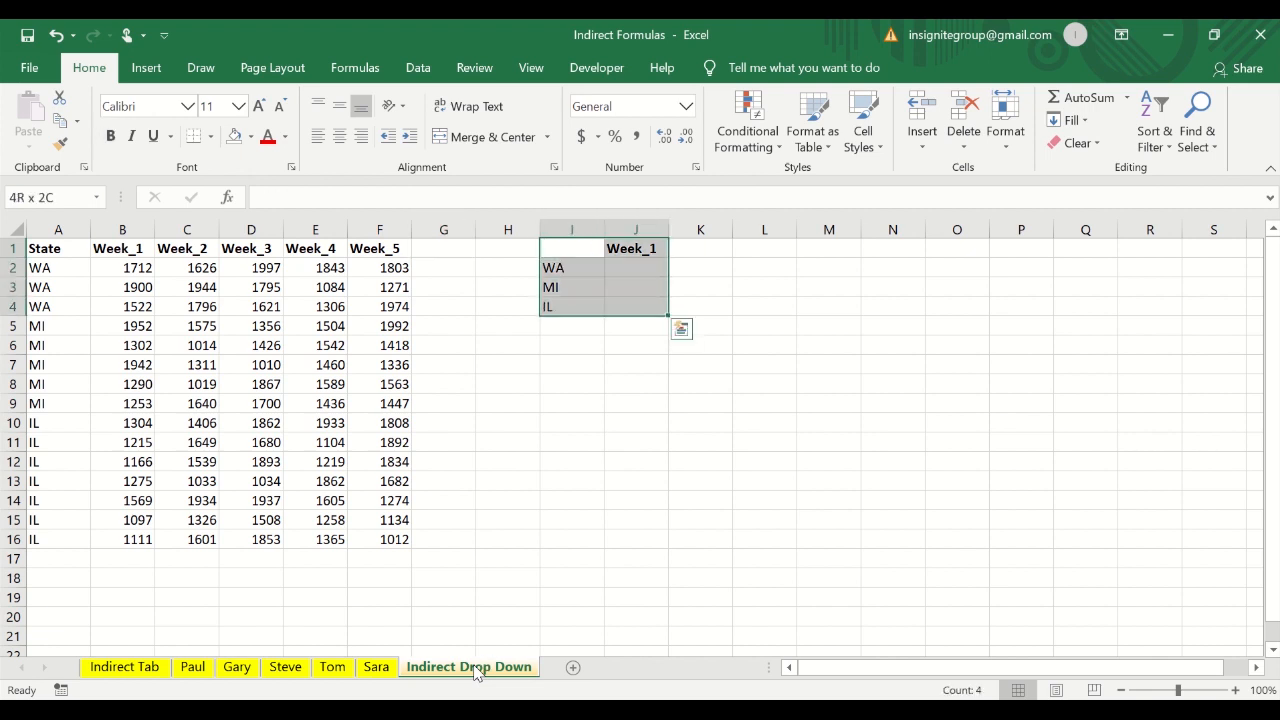
pyautogui.press('Down')
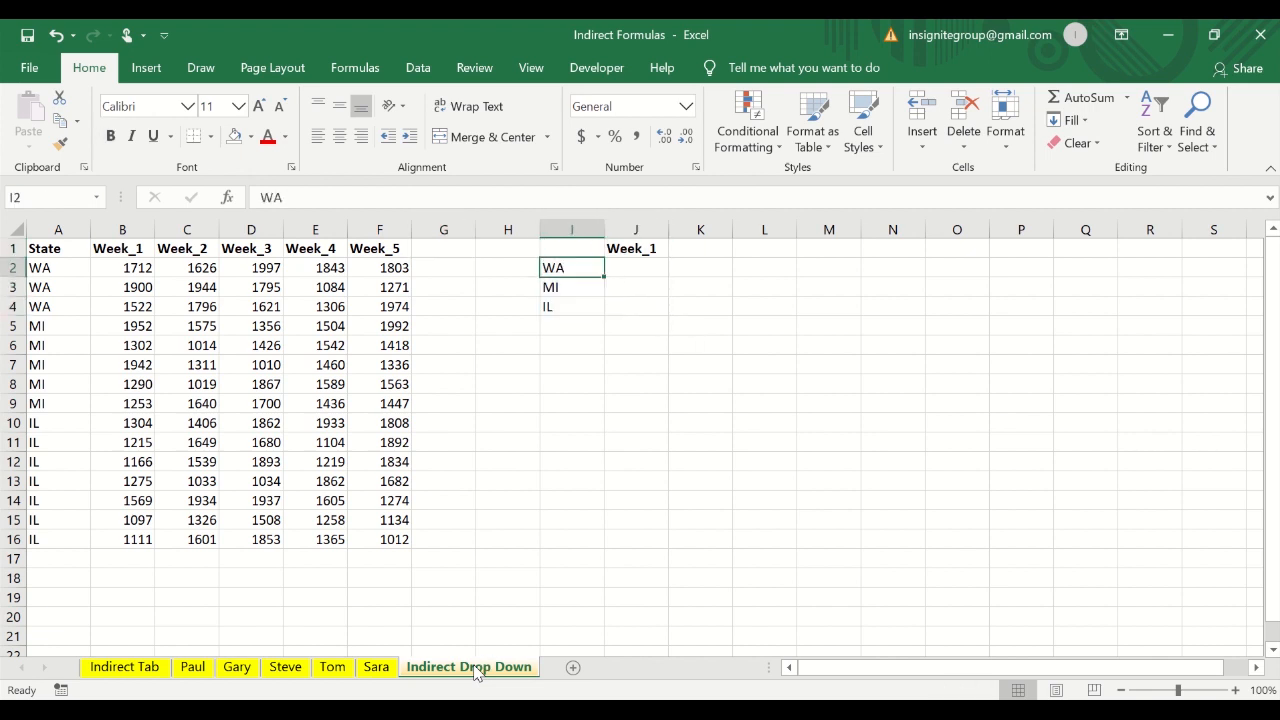
pyautogui.press('Right')
pyautogui.press('Left')
pyautogui.press('Right')
pyautogui.press('Up')
pyautogui.press('Down')
pyautogui.press('Left')
pyautogui.press('Down')
pyautogui.press('Right')
pyautogui.press('Down')
pyautogui.press('Left')
pyautogui.press('Left')
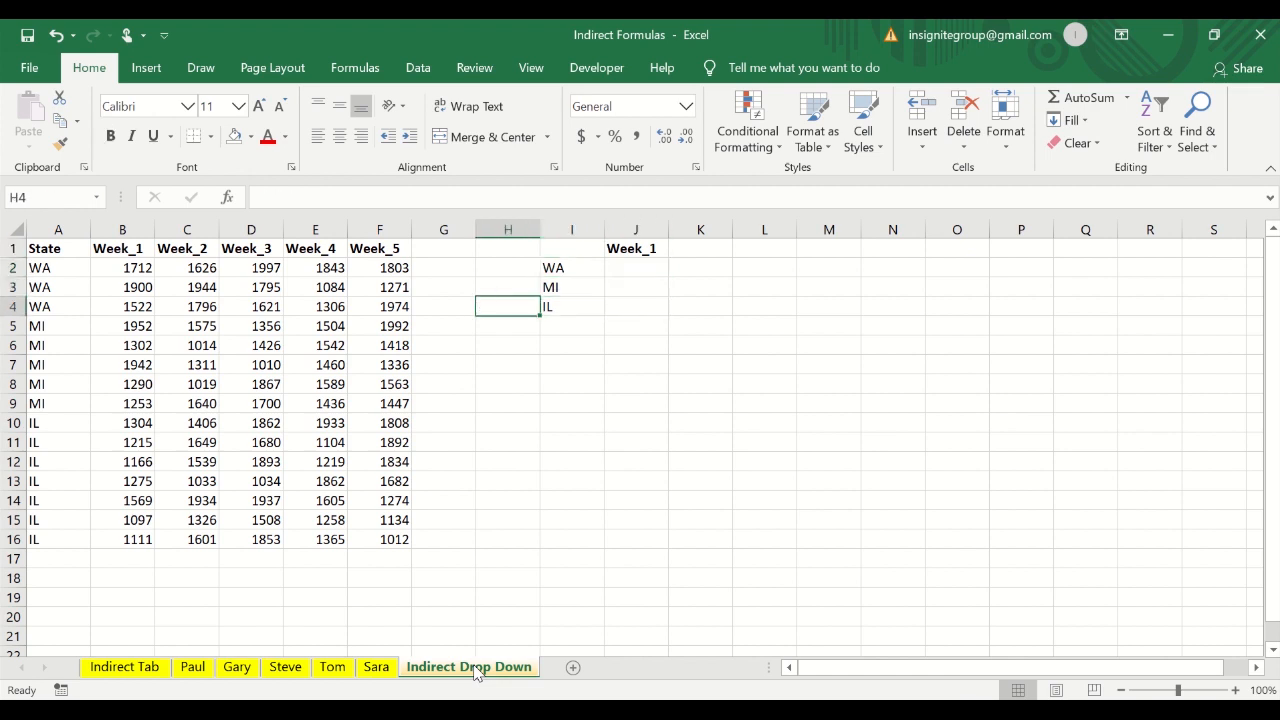
# - Review the data table A1:F16 and how its Week_1 values group by WA, MI and IL rows
pyautogui.hotkey('ctrl', 'Left')
pyautogui.hotkey('ctrl', 'Left')
pyautogui.hotkey('ctrl', 'Up')
pyautogui.hotkey('ctrl', 'a')
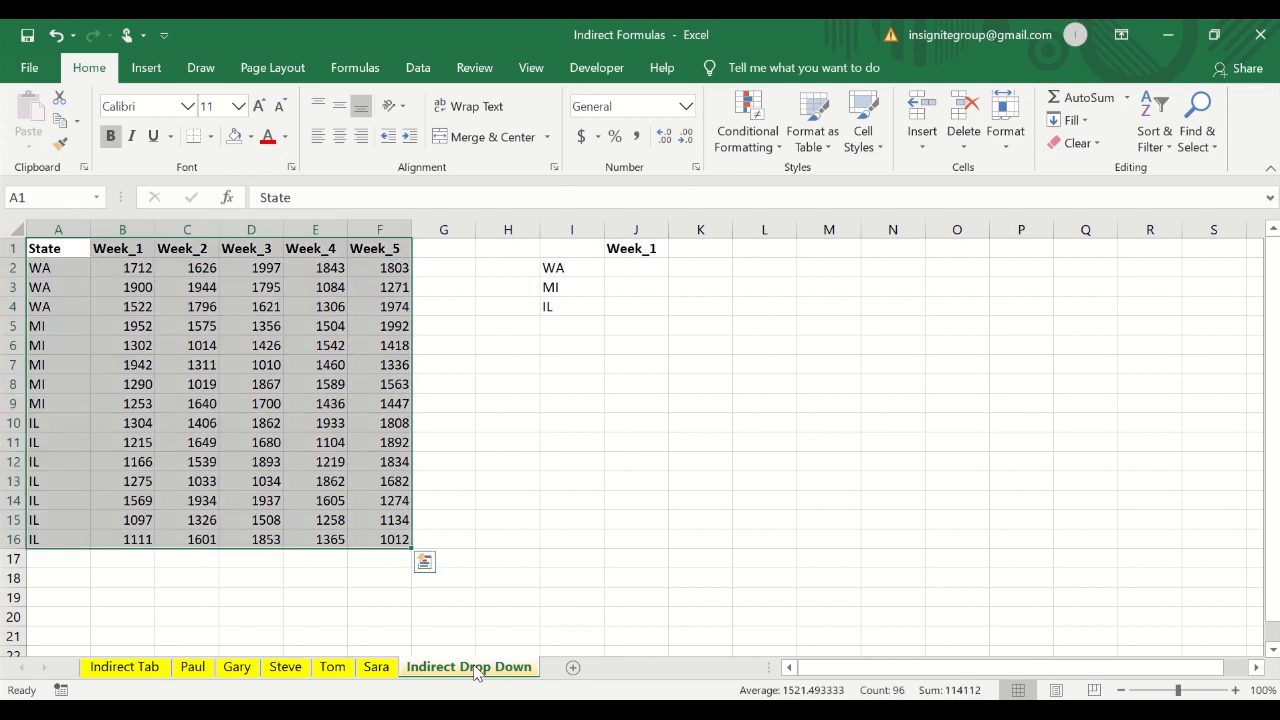
pyautogui.press('Down')
pyautogui.hotkey('shift', 'Down')
pyautogui.hotkey('shift', 'Down')
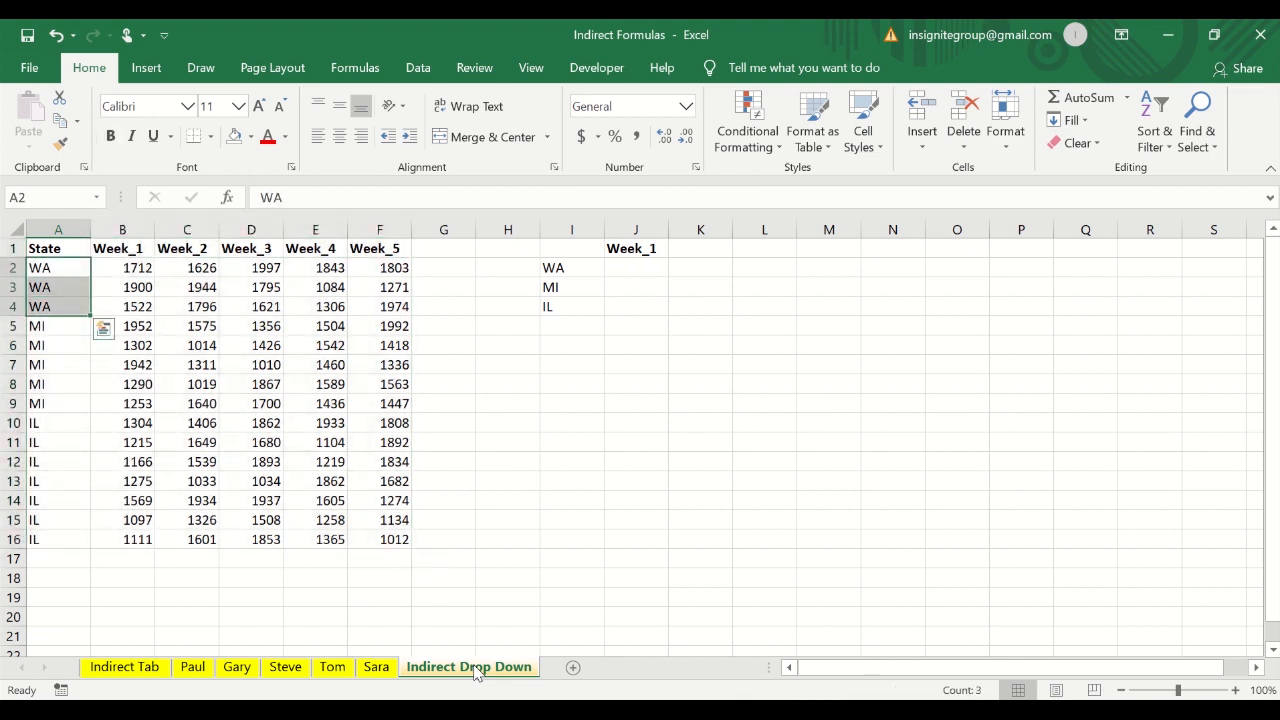
pyautogui.press('Right')
pyautogui.hotkey('shift', 'Down')
pyautogui.hotkey('shift', 'Down')
pyautogui.press('Down')
pyautogui.press('Down')
pyautogui.press('Down')
pyautogui.hotkey('shift', 'Down')
pyautogui.hotkey('shift', 'Down')
pyautogui.hotkey('shift', 'Down')
pyautogui.hotkey('shift', 'Down')
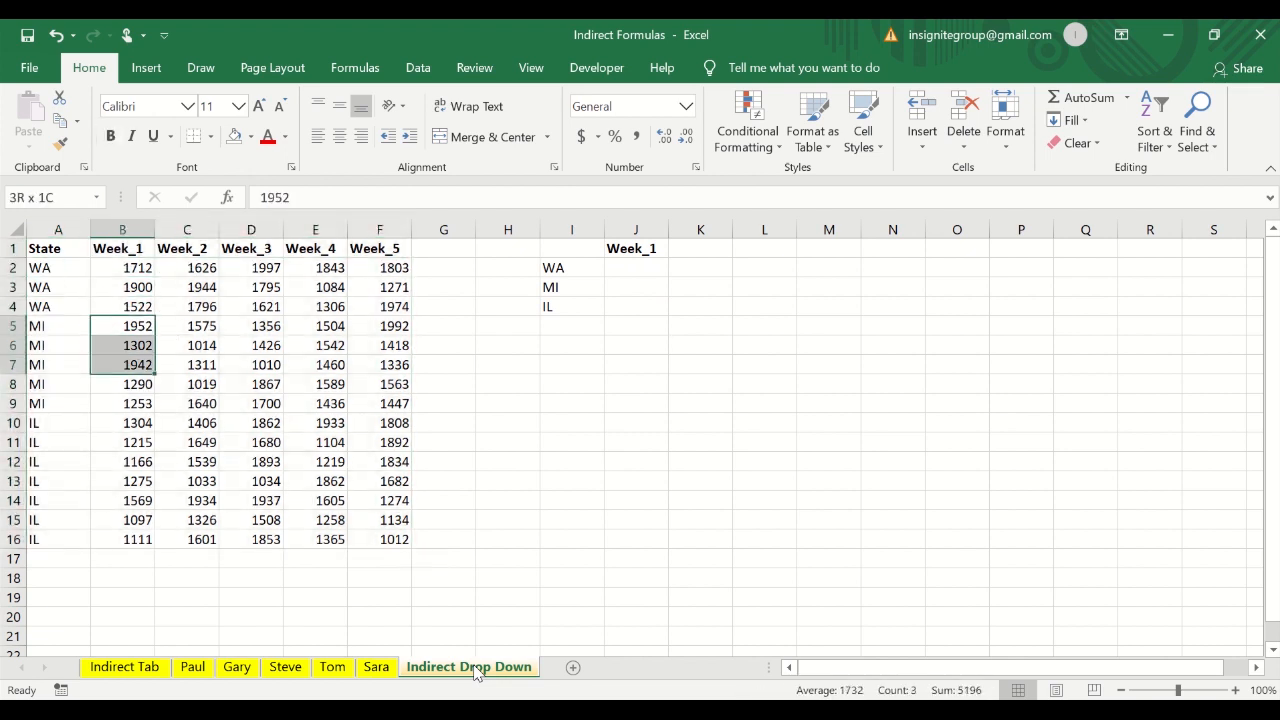
pyautogui.press('Down')
pyautogui.press('Down')
pyautogui.press('Down')
pyautogui.press('Down')
pyautogui.press('Down')
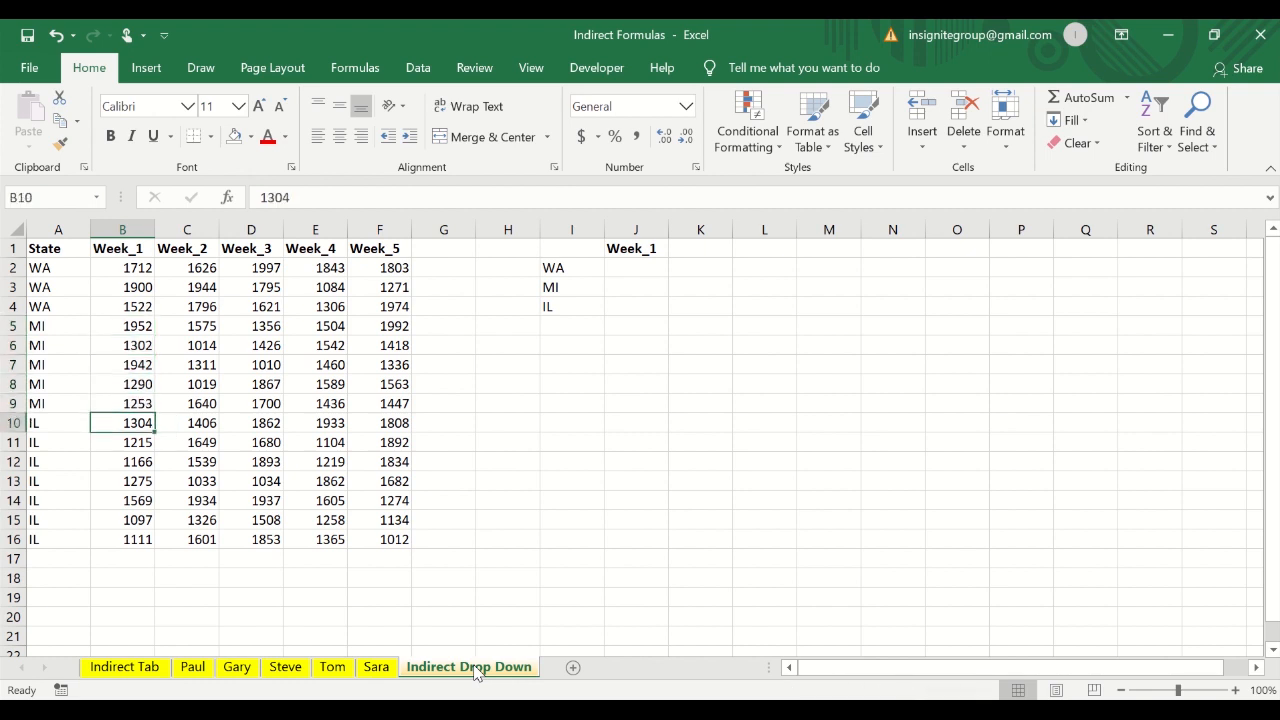
pyautogui.hotkey('shift', 'Down')
pyautogui.hotkey('shift', 'Down')
pyautogui.hotkey('shift', 'Down')
pyautogui.hotkey('shift', 'Down')
pyautogui.hotkey('shift', 'Down')
pyautogui.hotkey('shift', 'Down')
pyautogui.hotkey('ctrl', 'Up')
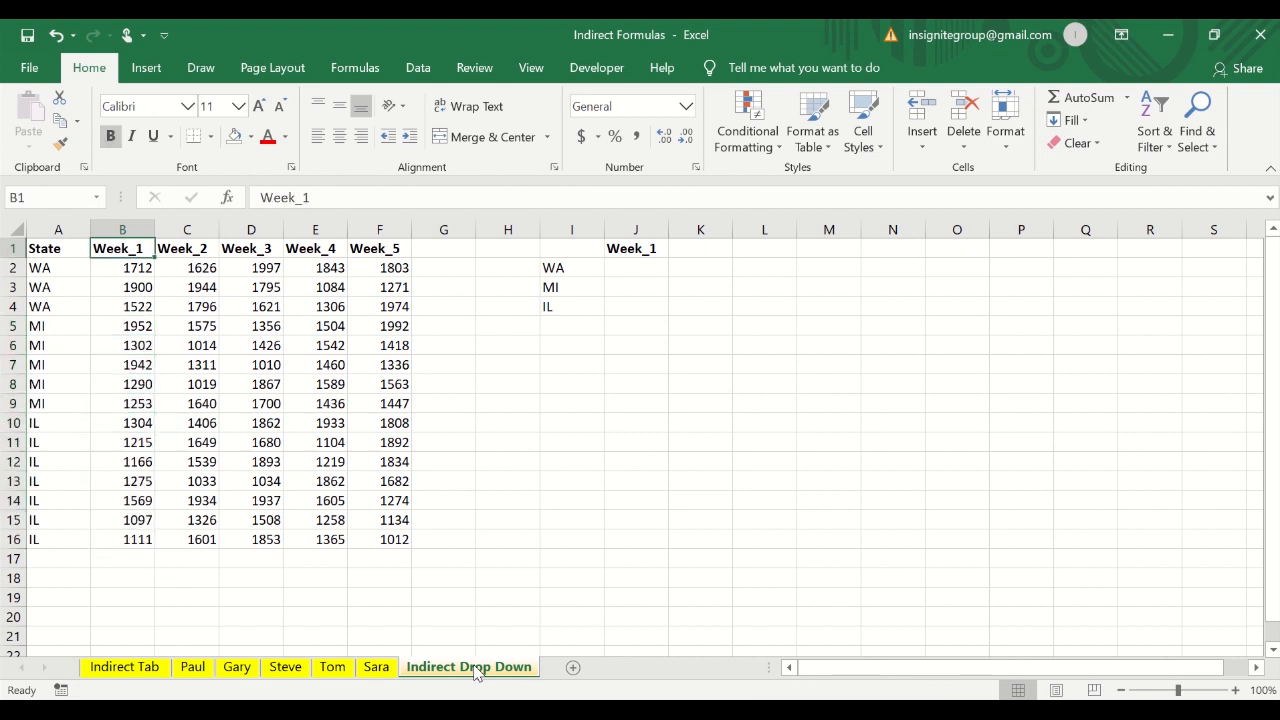
# - Check the selection sums of the Week_1 values for WA in B2:B4 and for MI in B5:B9
pyautogui.press('Down')
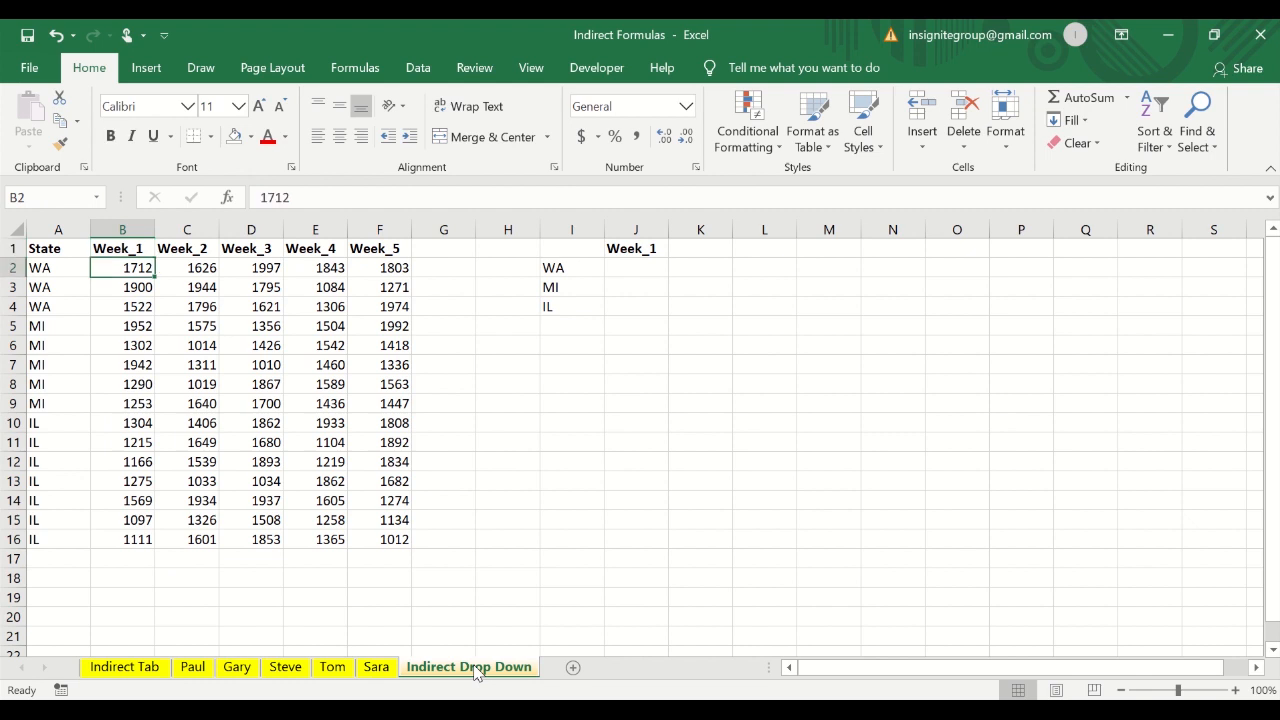
pyautogui.hotkey('shift', 'Down')
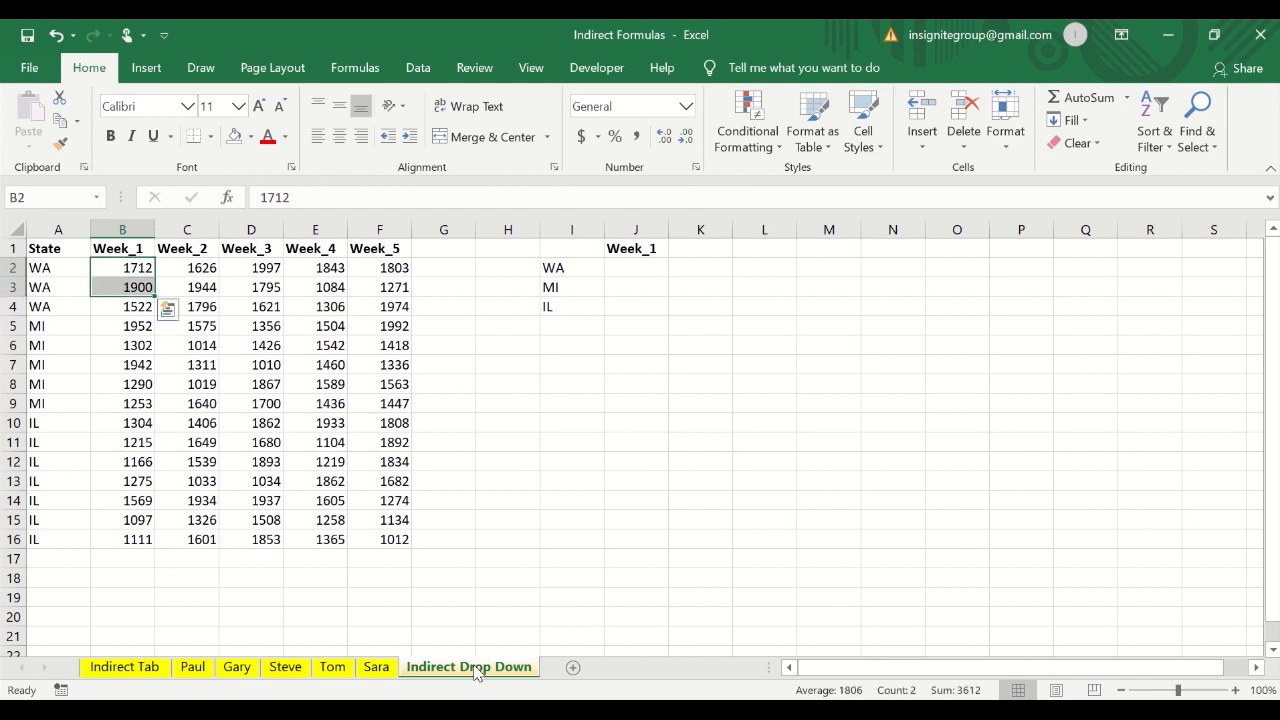
pyautogui.hotkey('shift', 'Up')
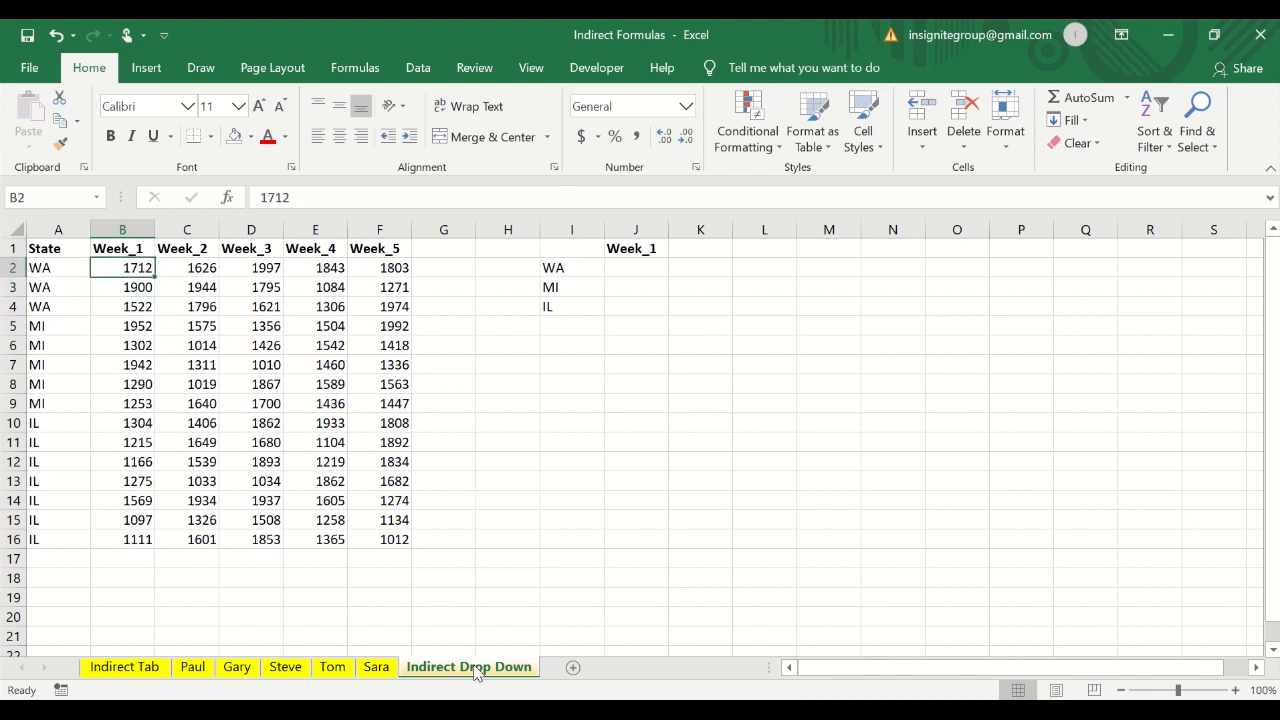
pyautogui.hotkey('shift', 'Down')
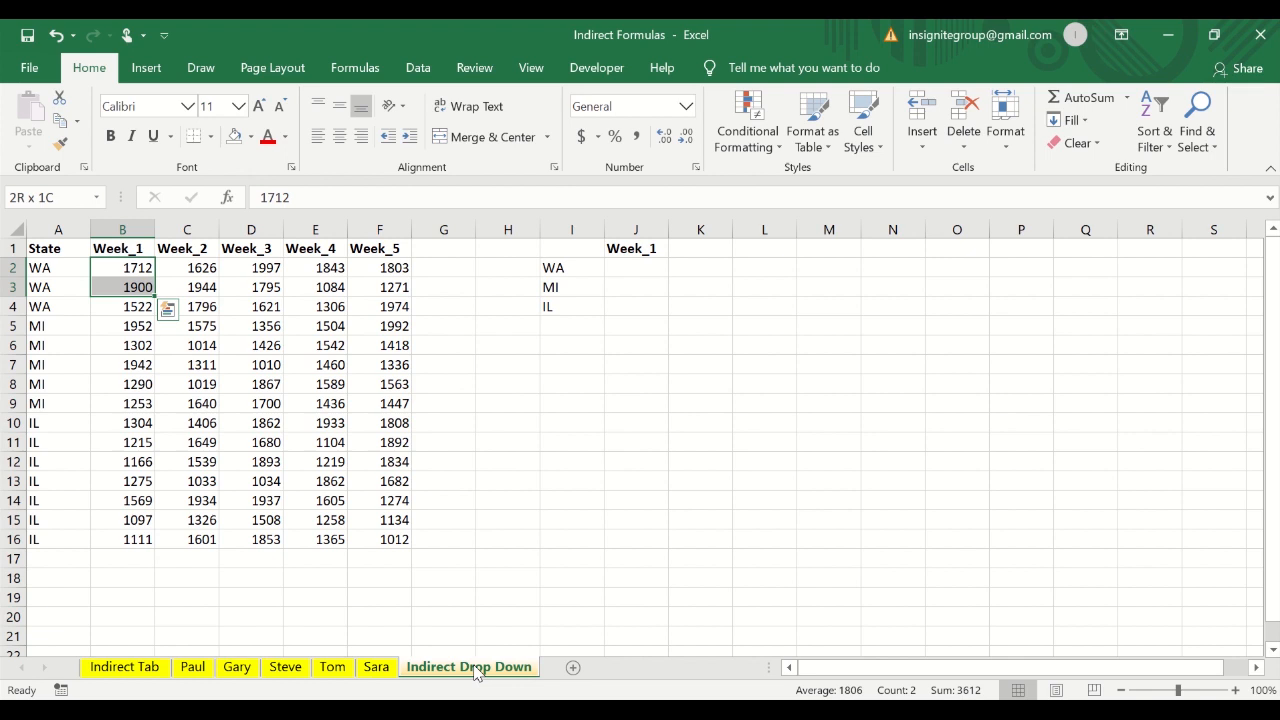
pyautogui.hotkey('shift', 'Down')
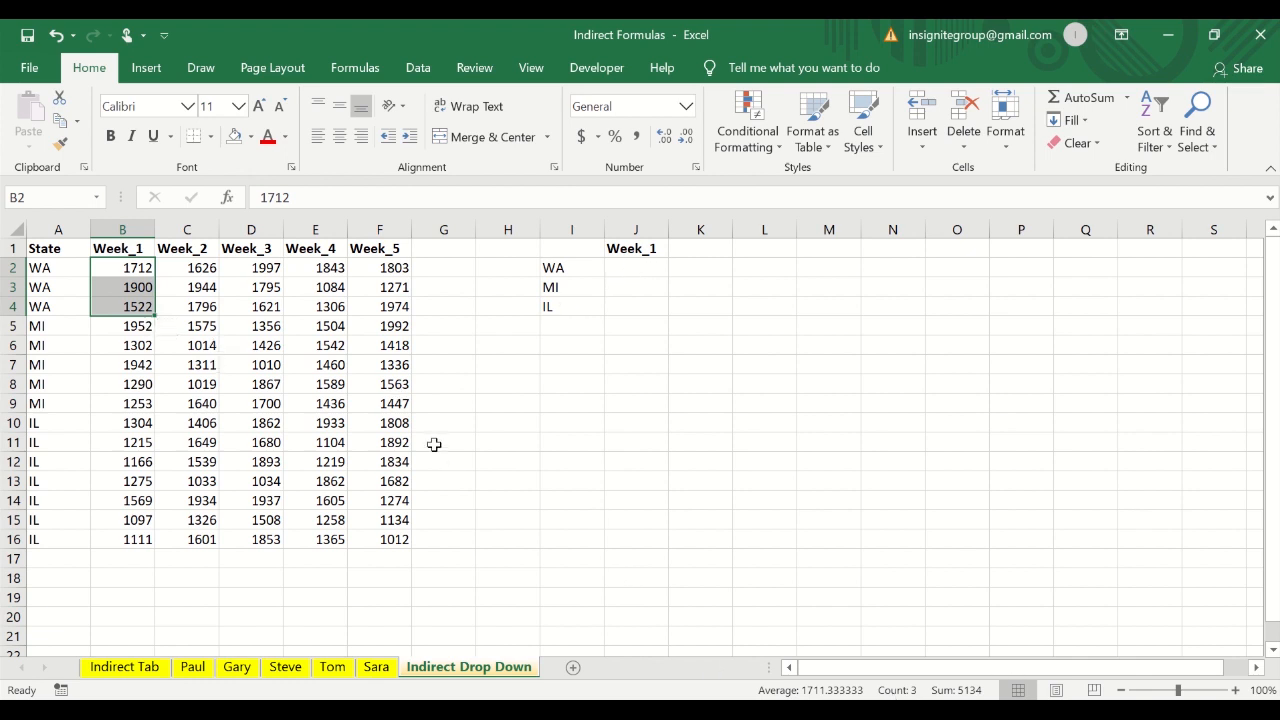
pyautogui.click(120, 325)
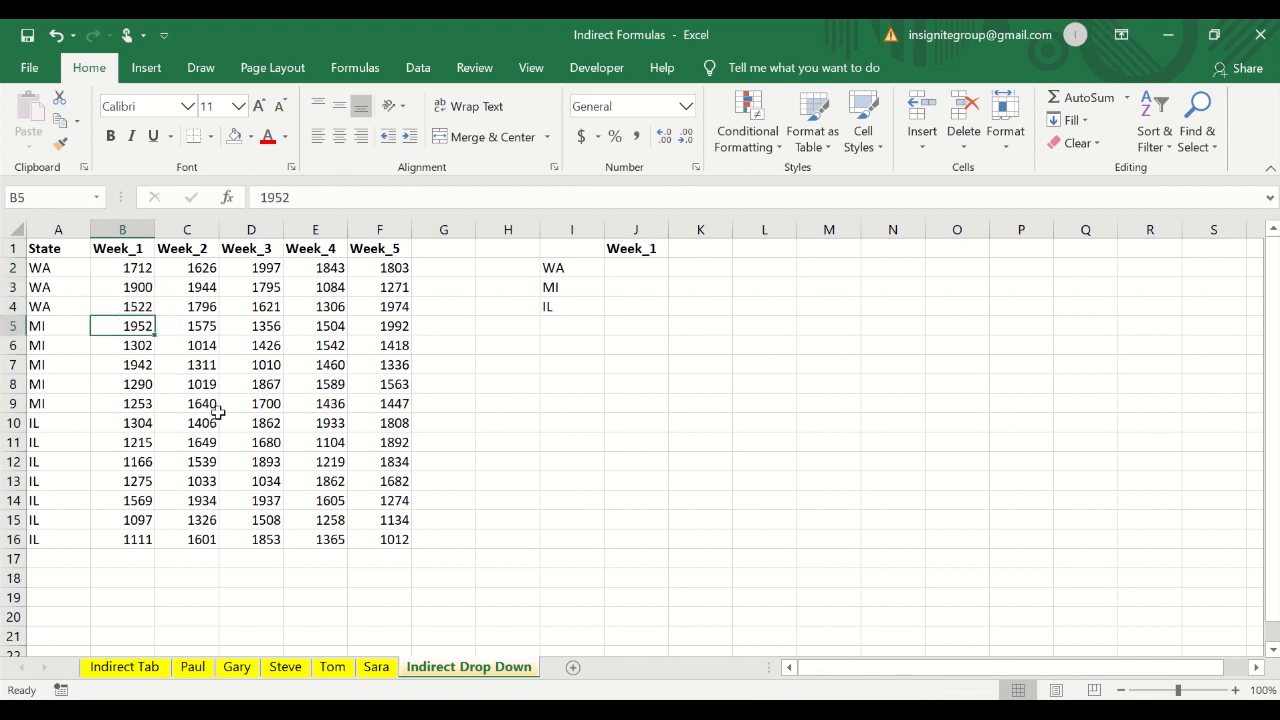
pyautogui.hotkey('shift', 'Down')
pyautogui.hotkey('shift', 'Down')
pyautogui.hotkey('shift', 'Down')
pyautogui.hotkey('shift', 'Down')
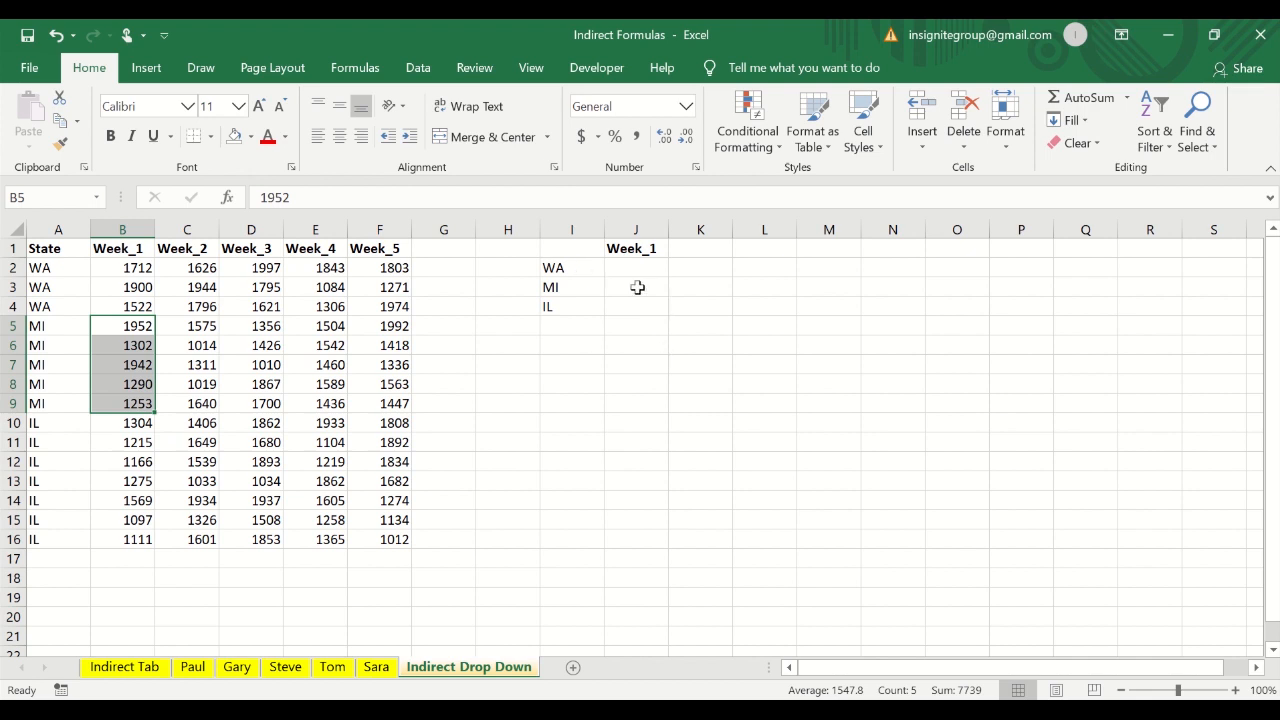
# - Start a SUMIF formula in J2 with the whole State column A:A as its range
pyautogui.click(615, 263)
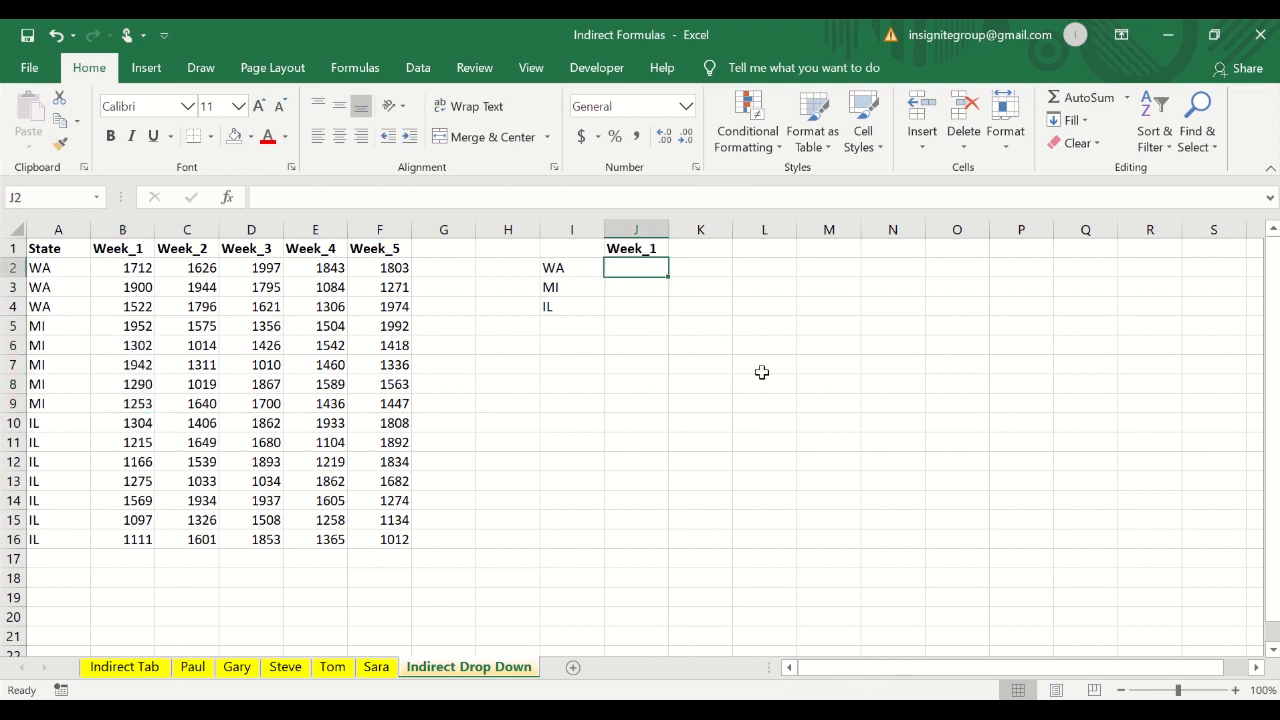
pyautogui.write('=su')
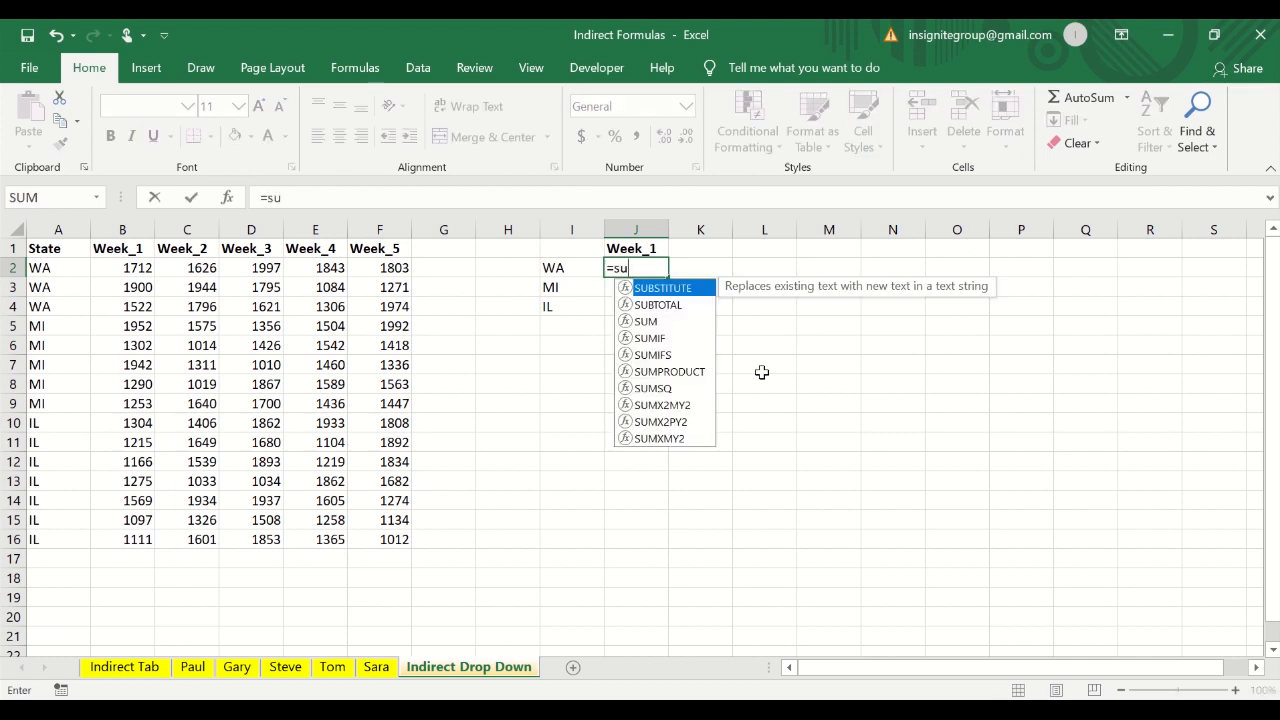
pyautogui.write('mif')
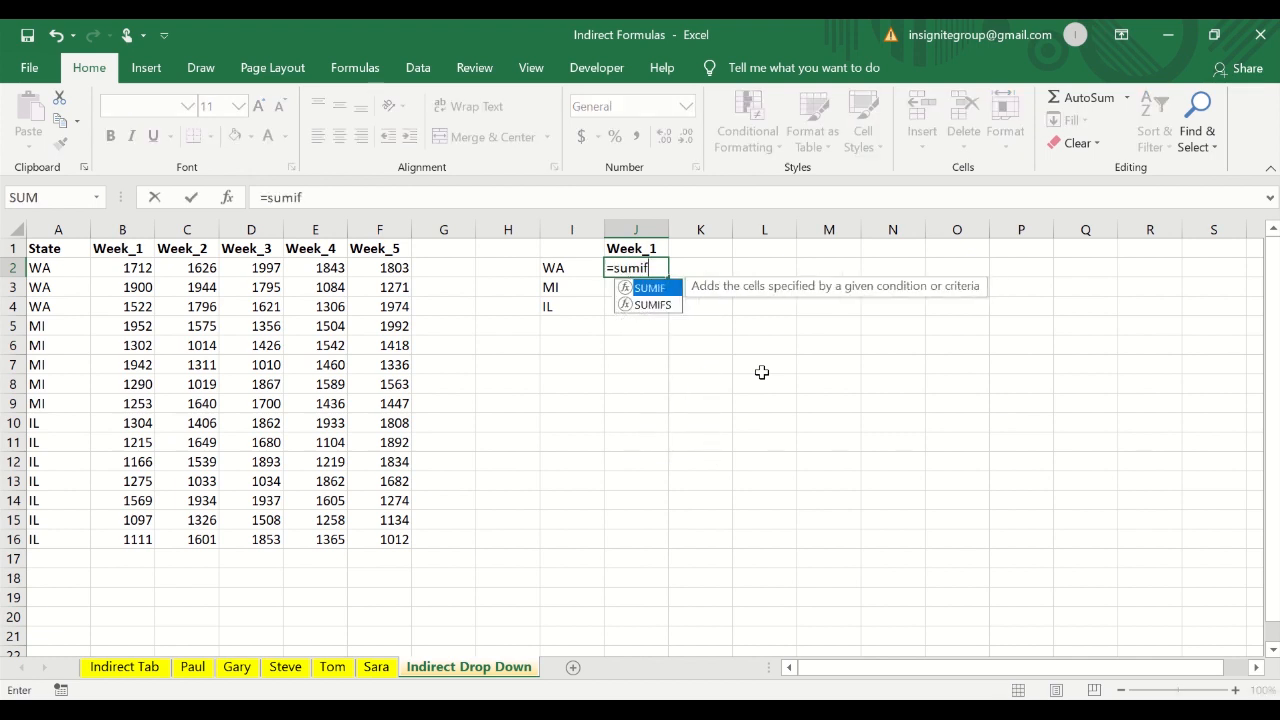
pyautogui.write('(')
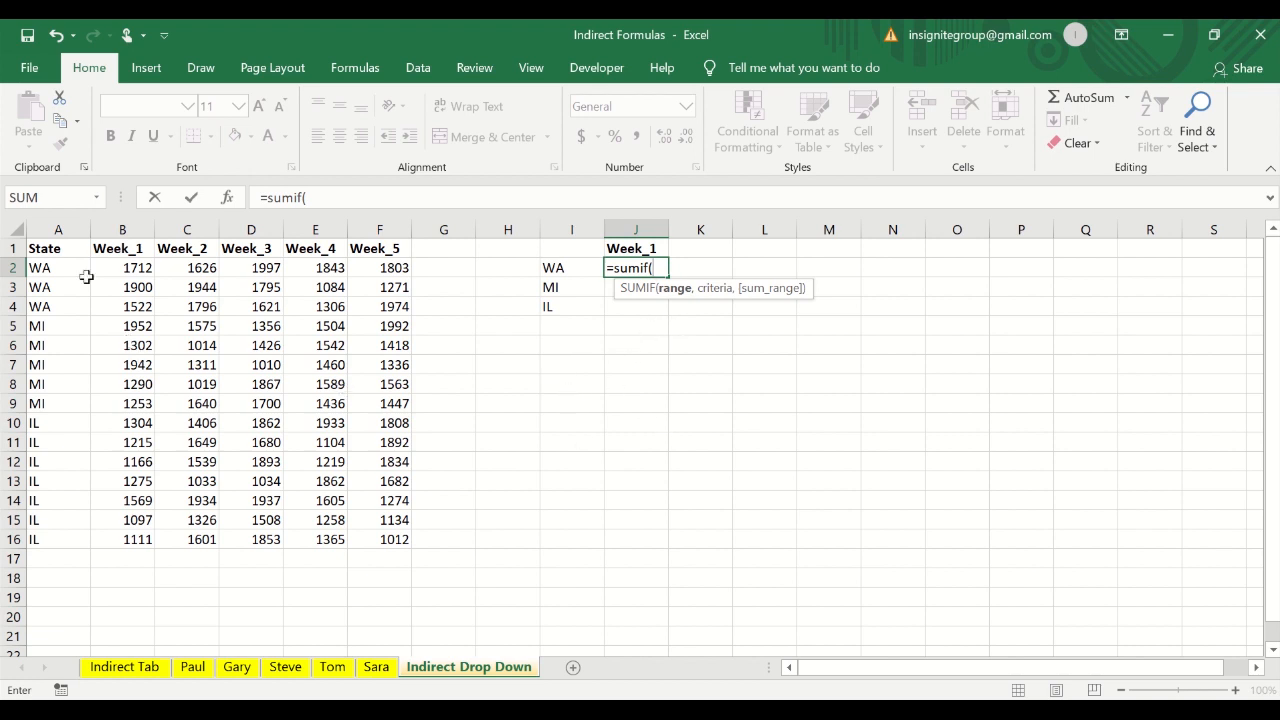
pyautogui.click(55, 228)
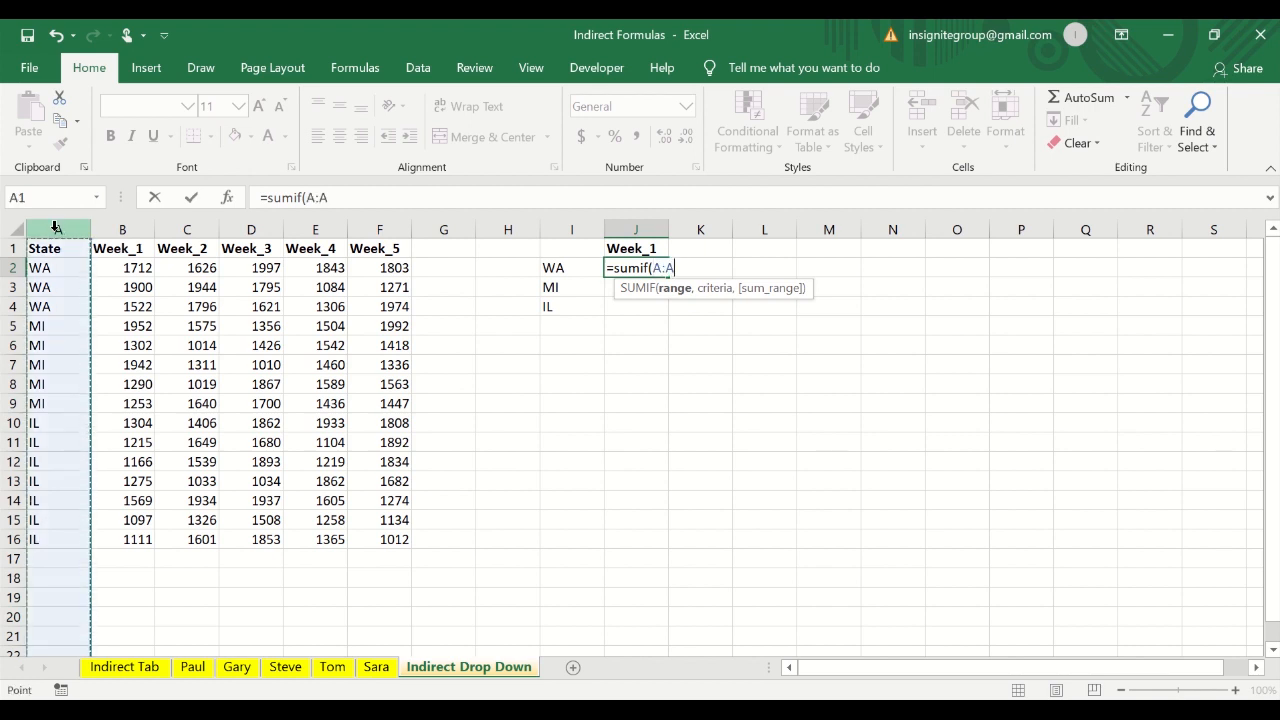
pyautogui.write(',')
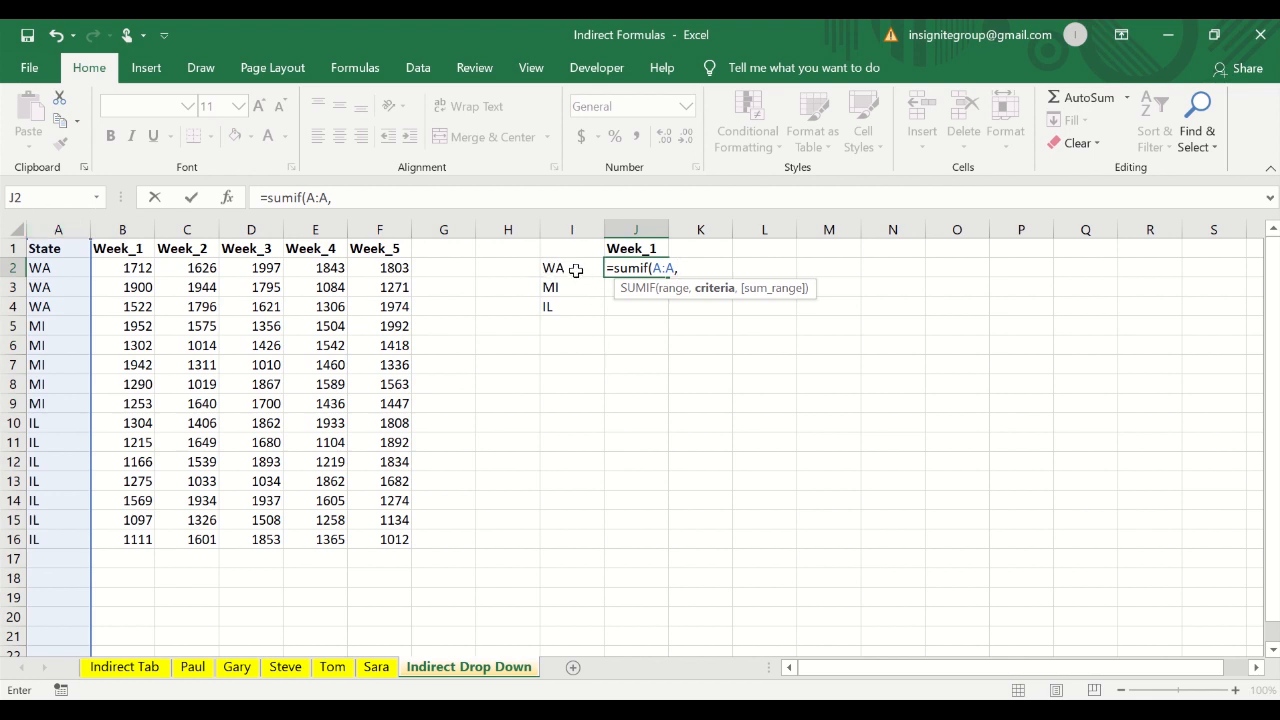
pyautogui.write('"WA"')
pyautogui.press('BackSpace')
pyautogui.press('BackSpace')
pyautogui.press('BackSpace')
pyautogui.press('BackSpace')
# - Complete J2's SUMIF formula with I2 as the criteria and the named range week_1 as the sum range
pyautogui.write('i2')
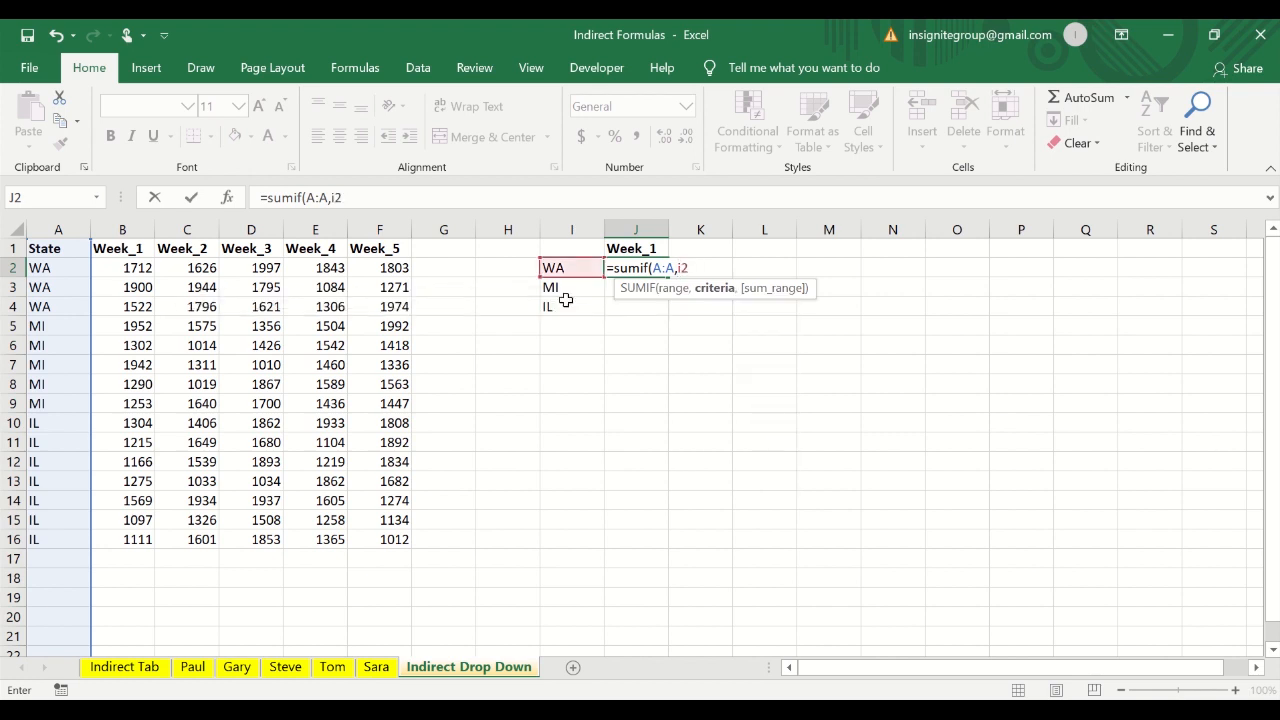
pyautogui.write(',')
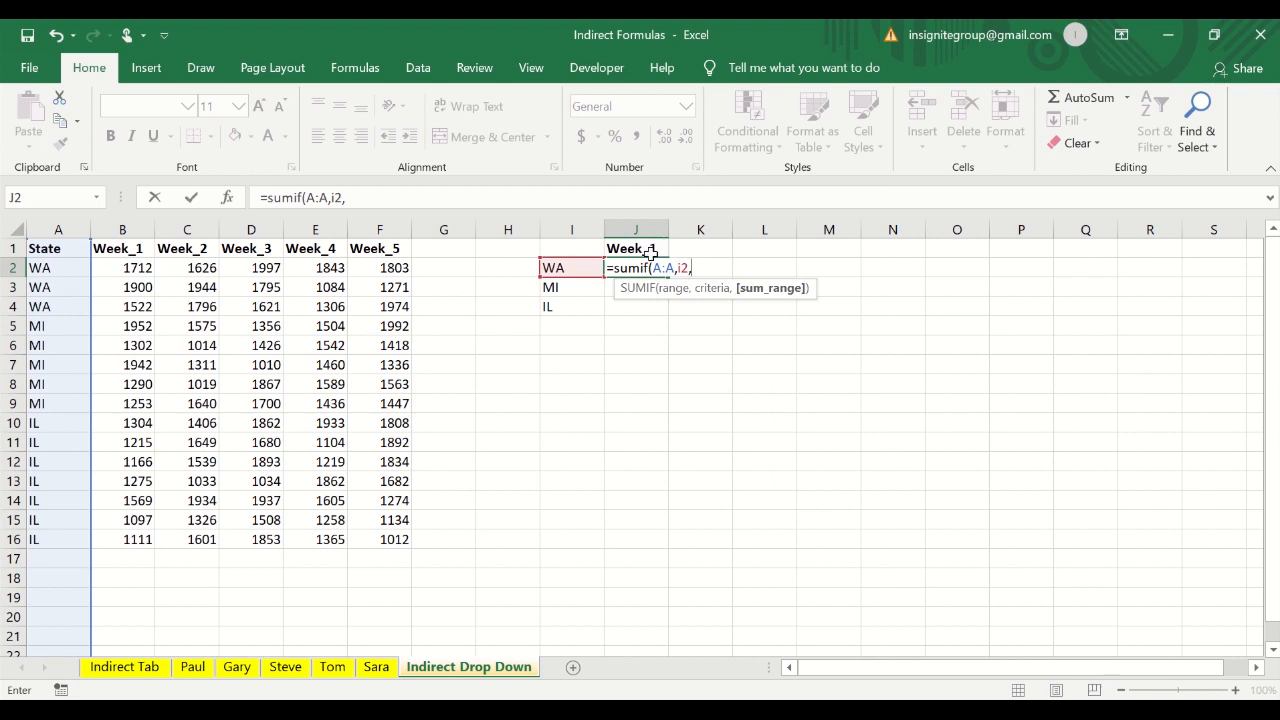
pyautogui.click(136, 228)
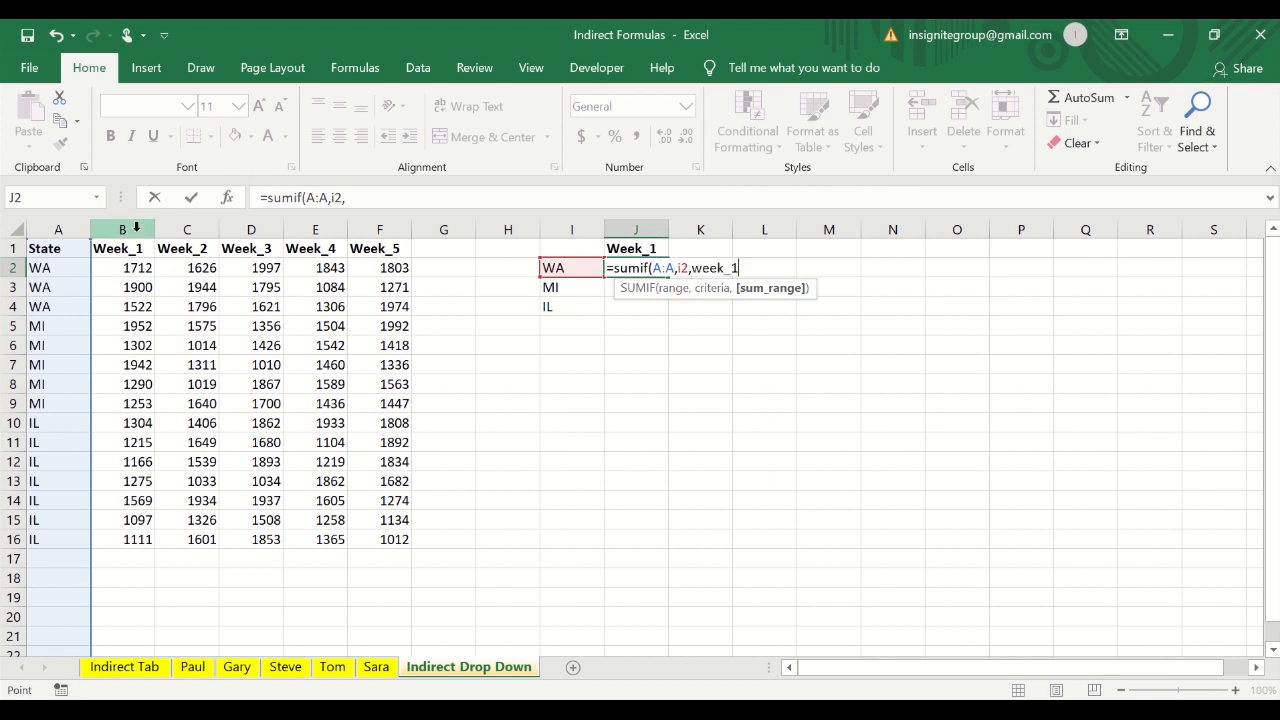
pyautogui.press('Return')
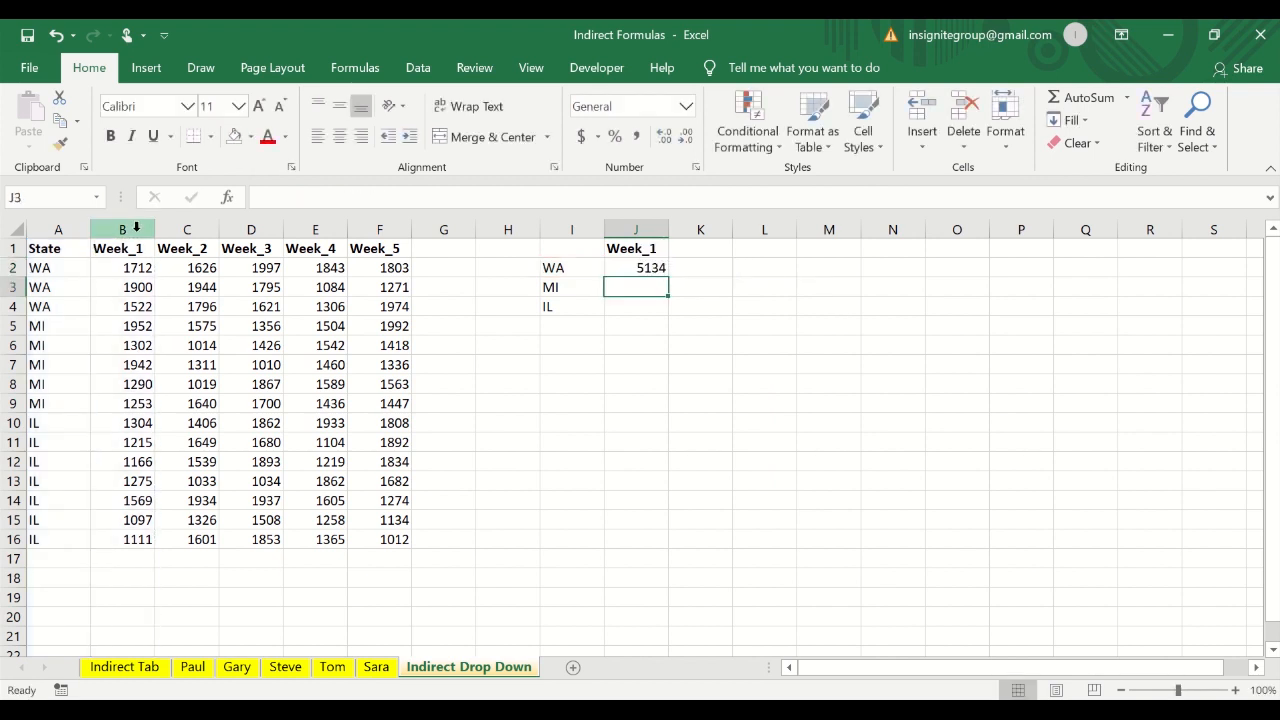
# - Copy J2's SUMIF formula down through J4 for the MI and IL rows
pyautogui.press('Up')
pyautogui.hotkey('ctrl', 'c')
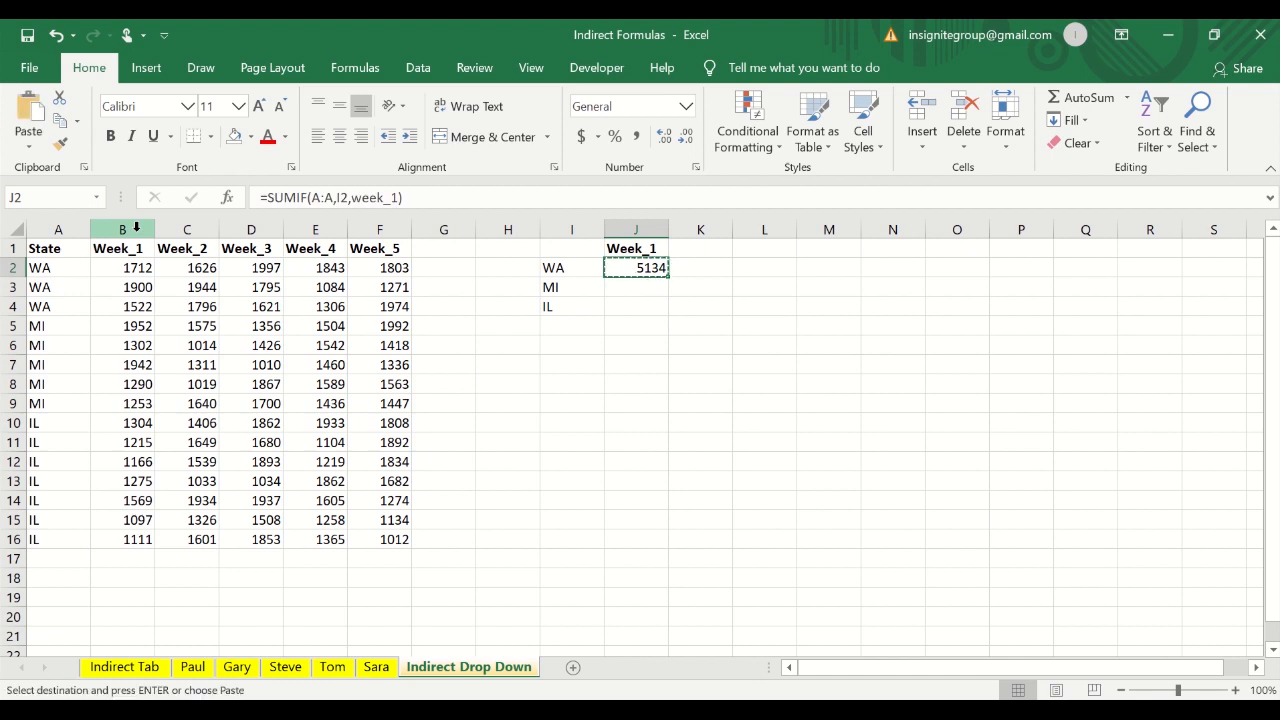
pyautogui.hotkey('shift', 'Down')
pyautogui.hotkey('shift', 'Down')
pyautogui.hotkey('ctrl', 'v')
pyautogui.press('Escape')
pyautogui.press('Down')
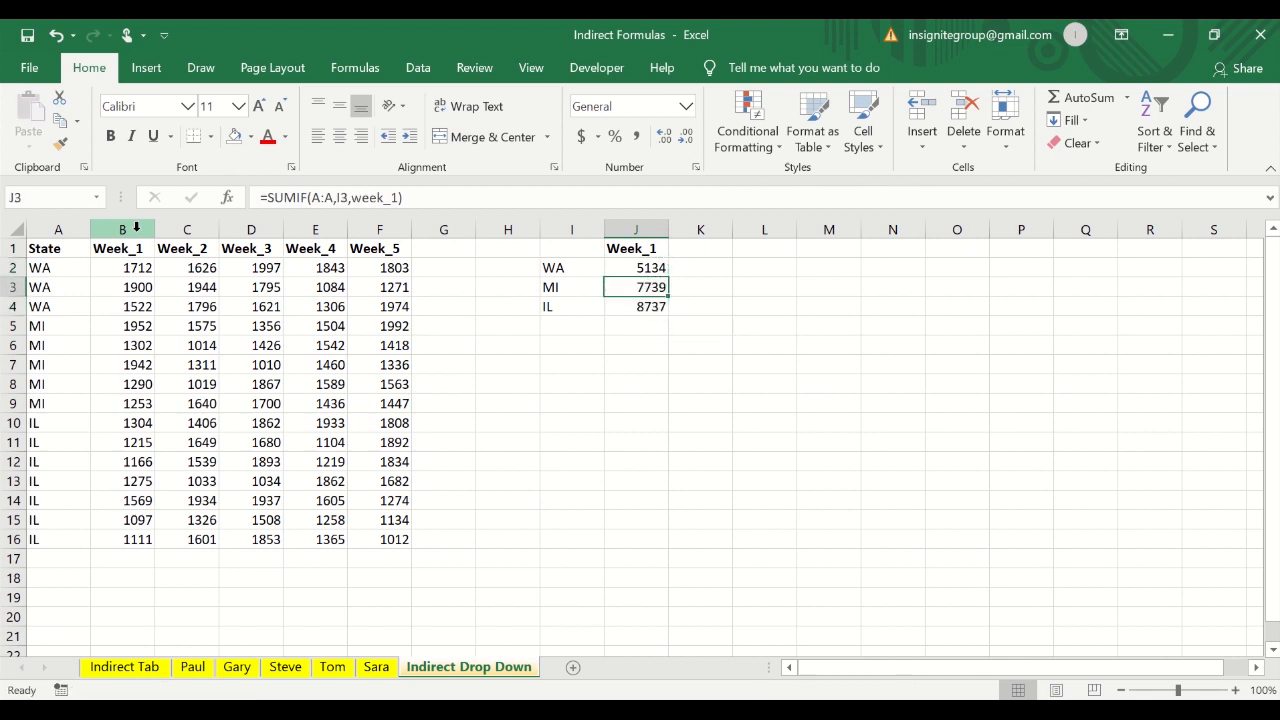
# - Check the selection sum of WA's Week_1 values in B2:B4 against the SUMIF result in J2
pyautogui.press('Up')
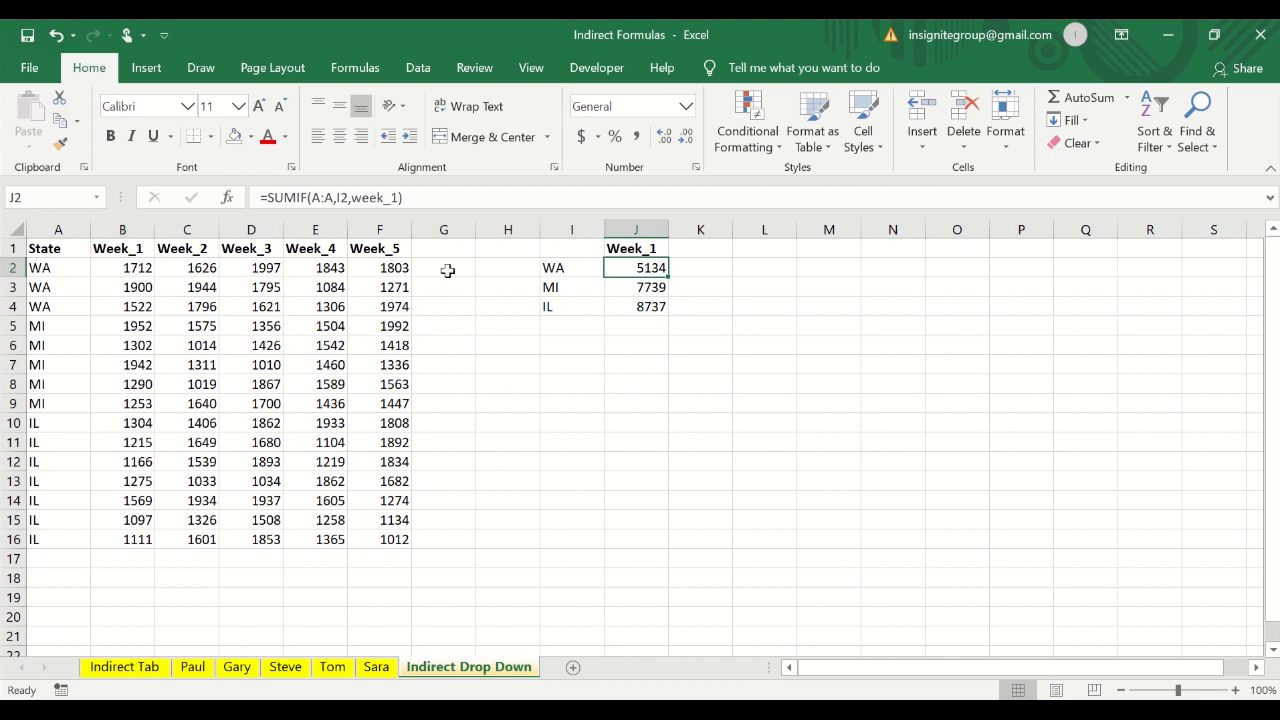
pyautogui.click(126, 265)
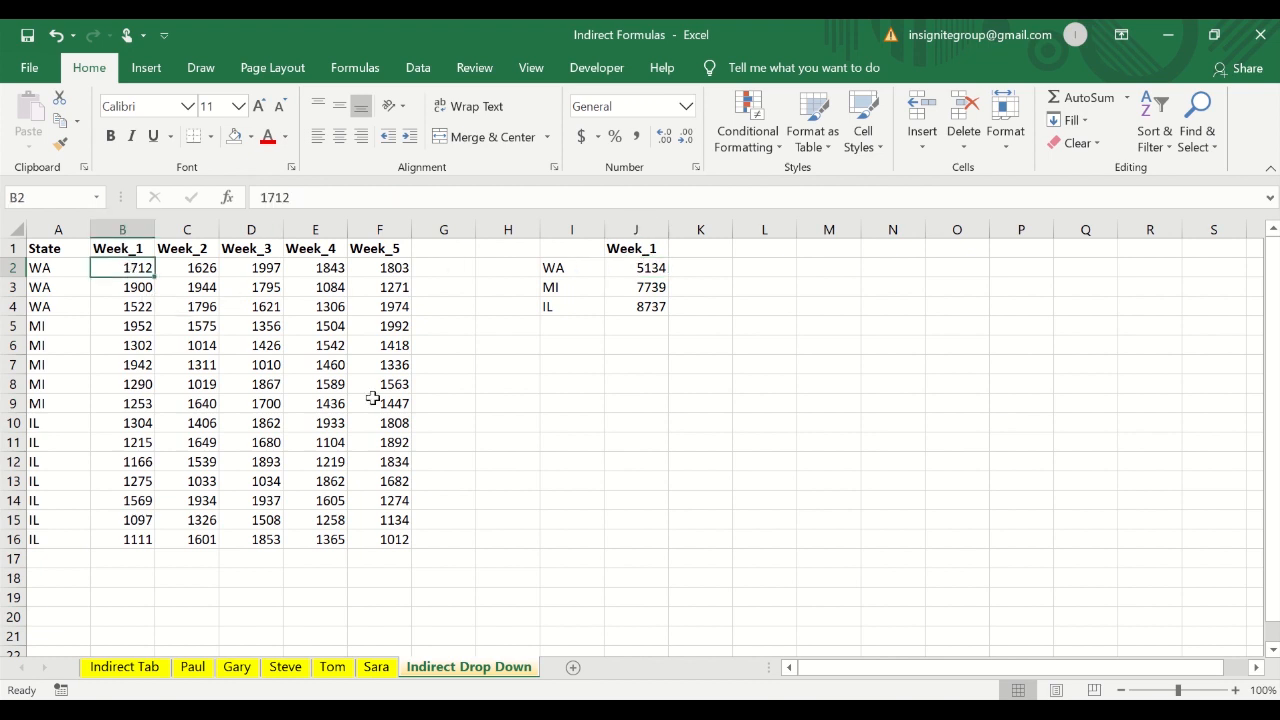
pyautogui.hotkey('shift', 'Down')
pyautogui.hotkey('shift', 'Down')
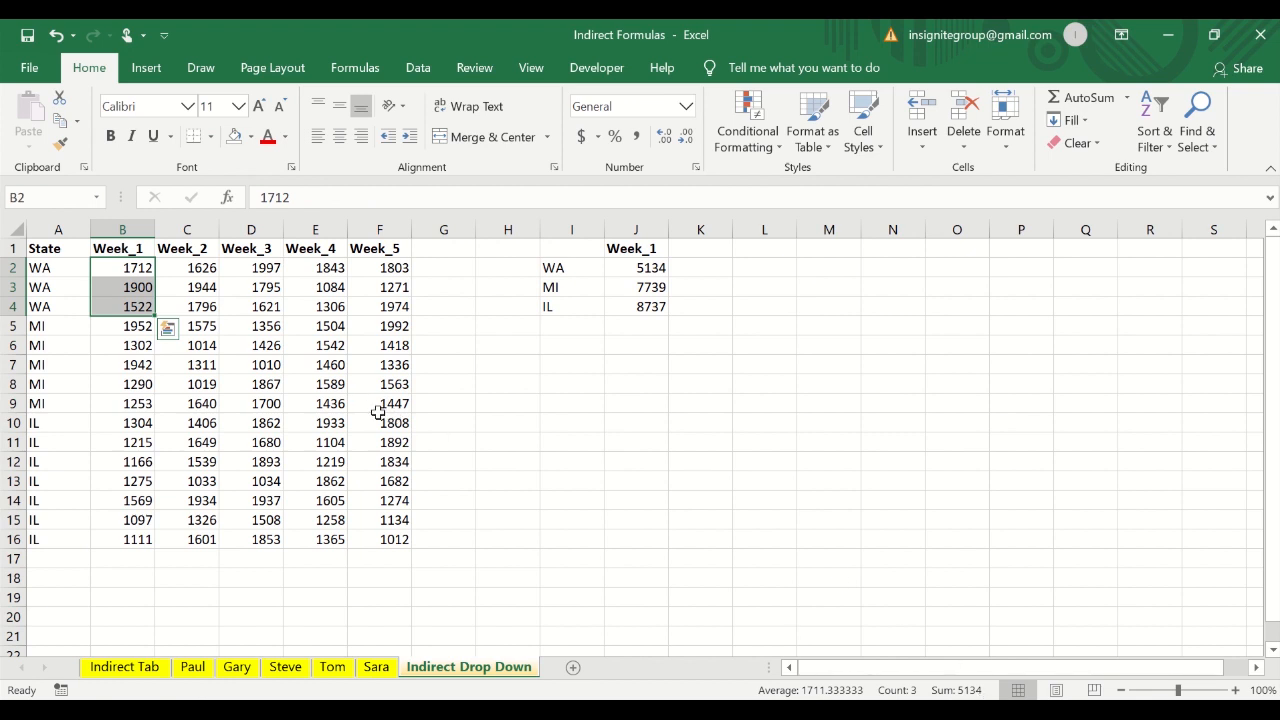
pyautogui.click(635, 268)
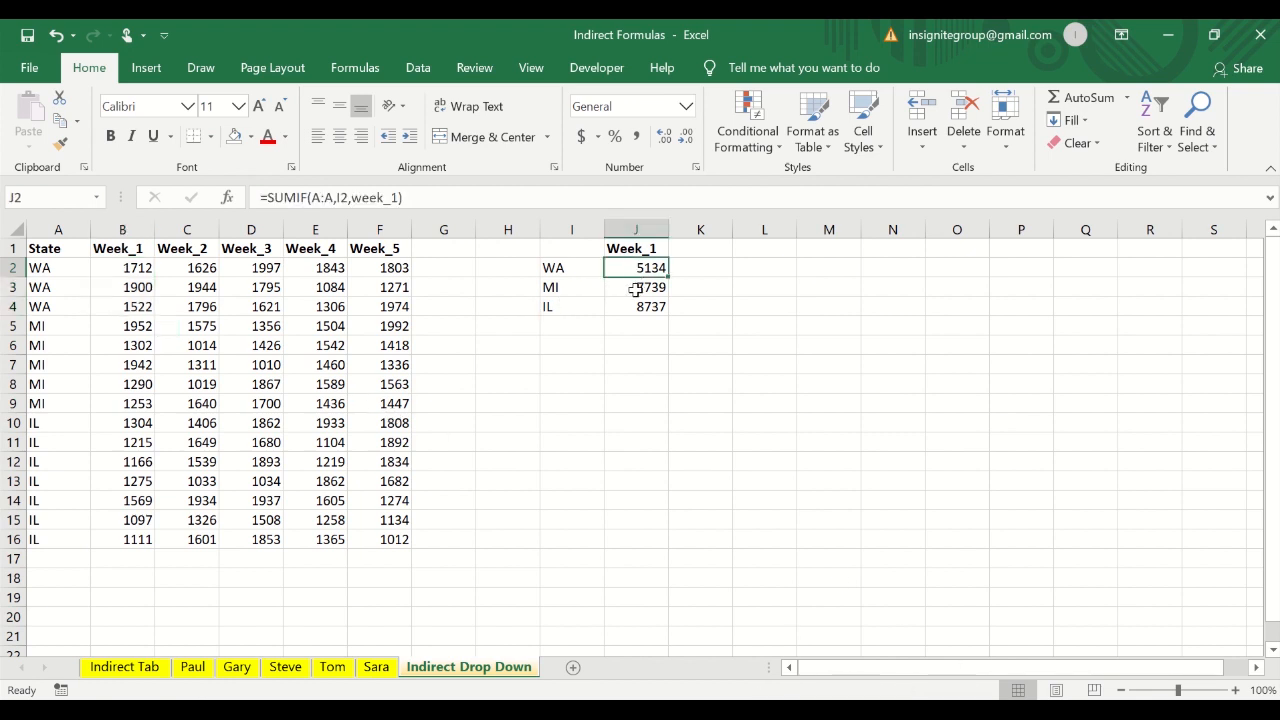
# - Check the selection sum of MI's Week_1 values in B5:B9 against the SUMIF result in J3
pyautogui.click(637, 288)
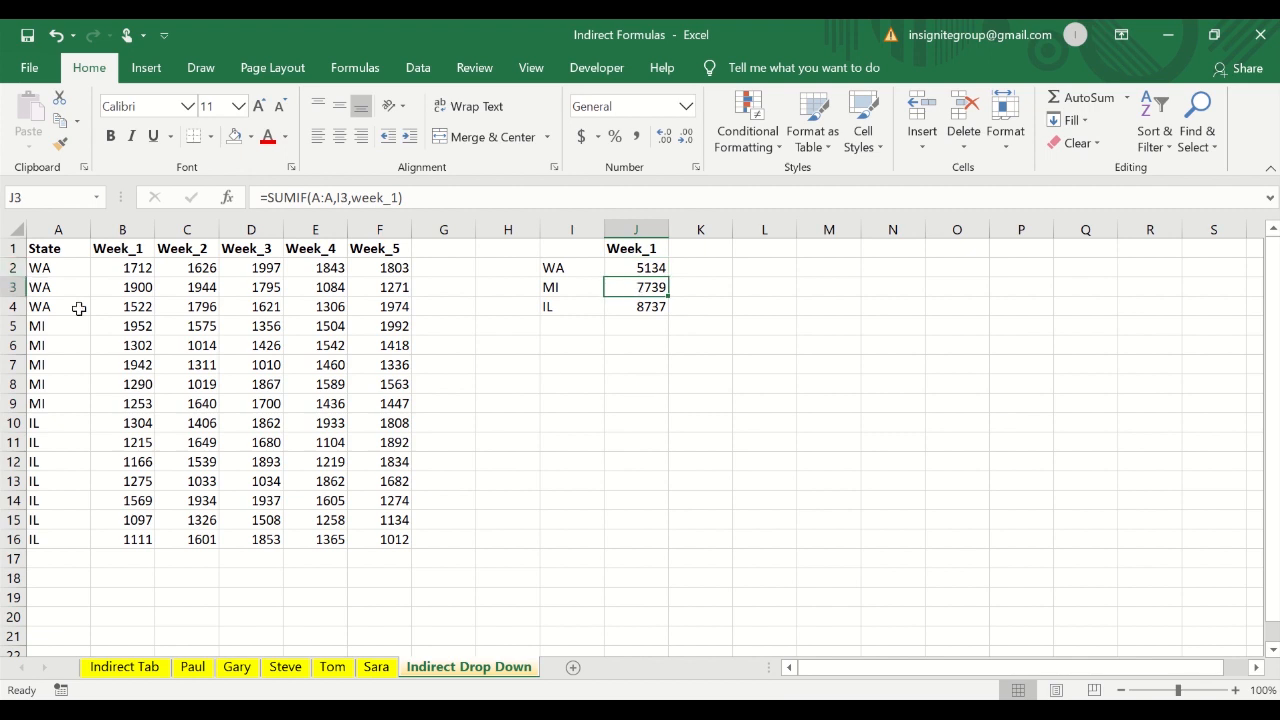
pyautogui.click(128, 344)
pyautogui.press('Up')
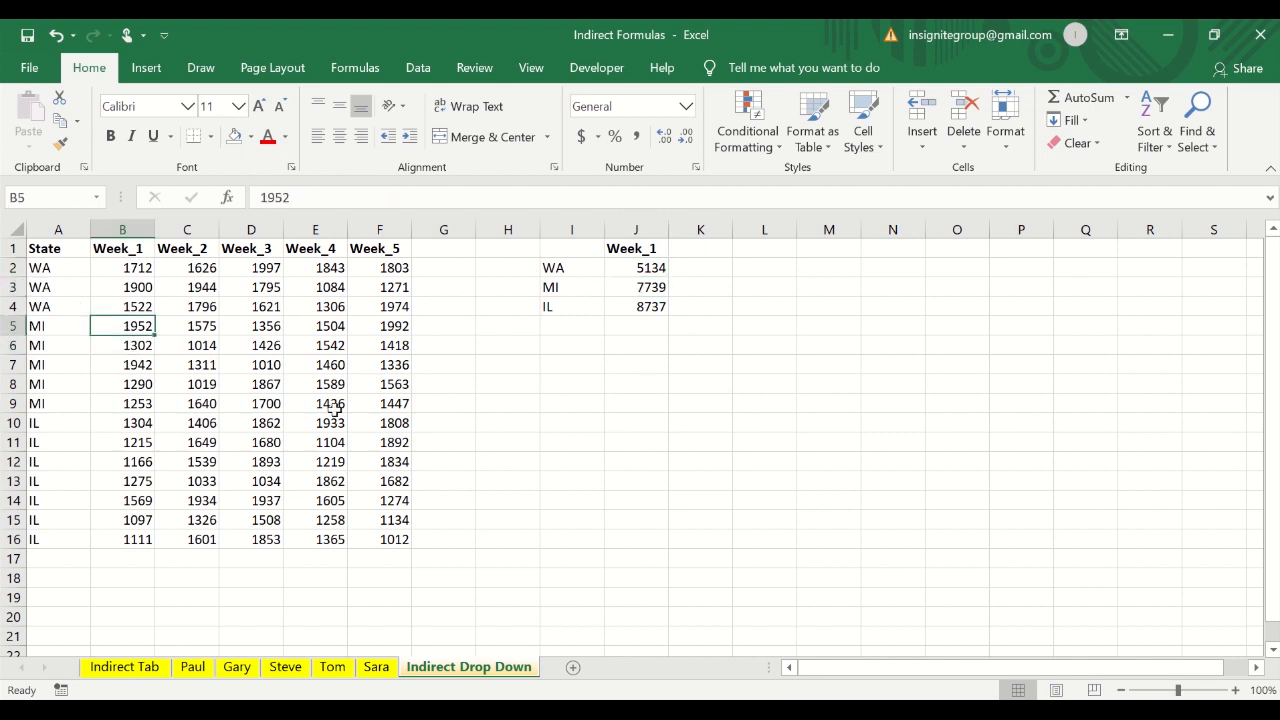
pyautogui.hotkey('shift', 'Down')
pyautogui.hotkey('shift', 'Down')
pyautogui.hotkey('shift', 'Down')
pyautogui.hotkey('shift', 'Down')
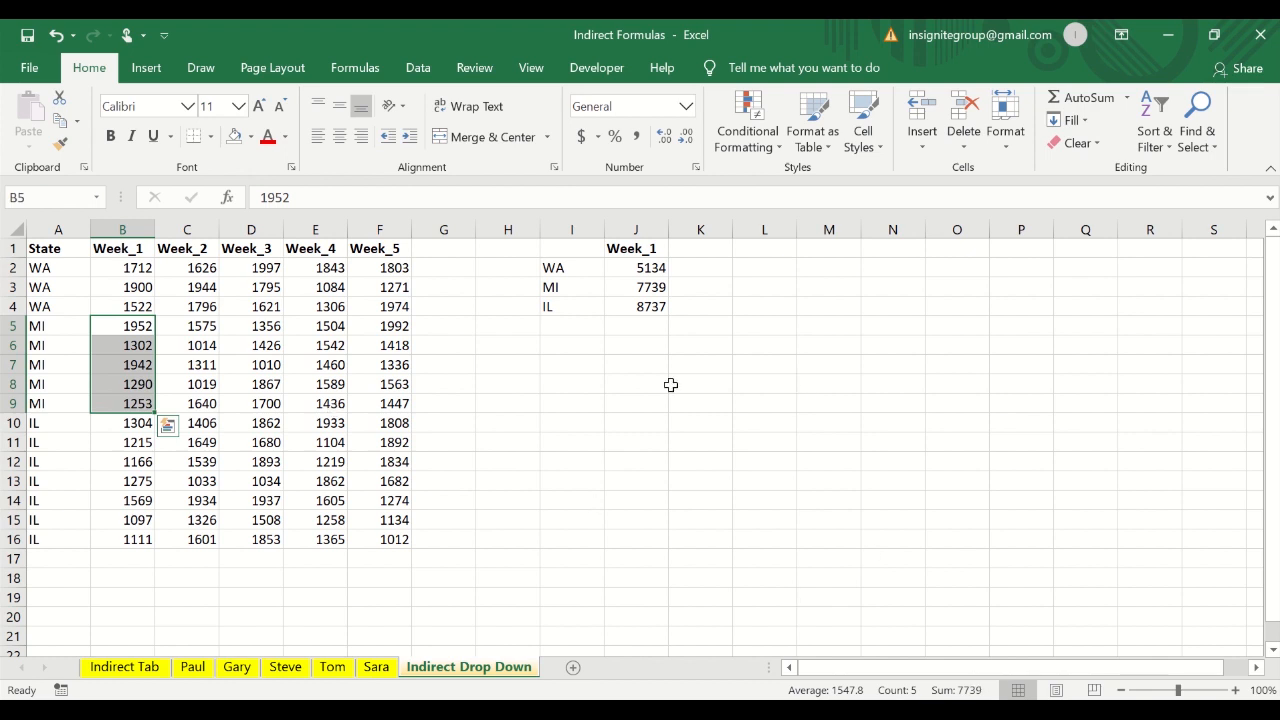
# - Check the selection sum of IL's Week_1 values in B10:B16 against the SUMIF result in J4
pyautogui.click(131, 423)
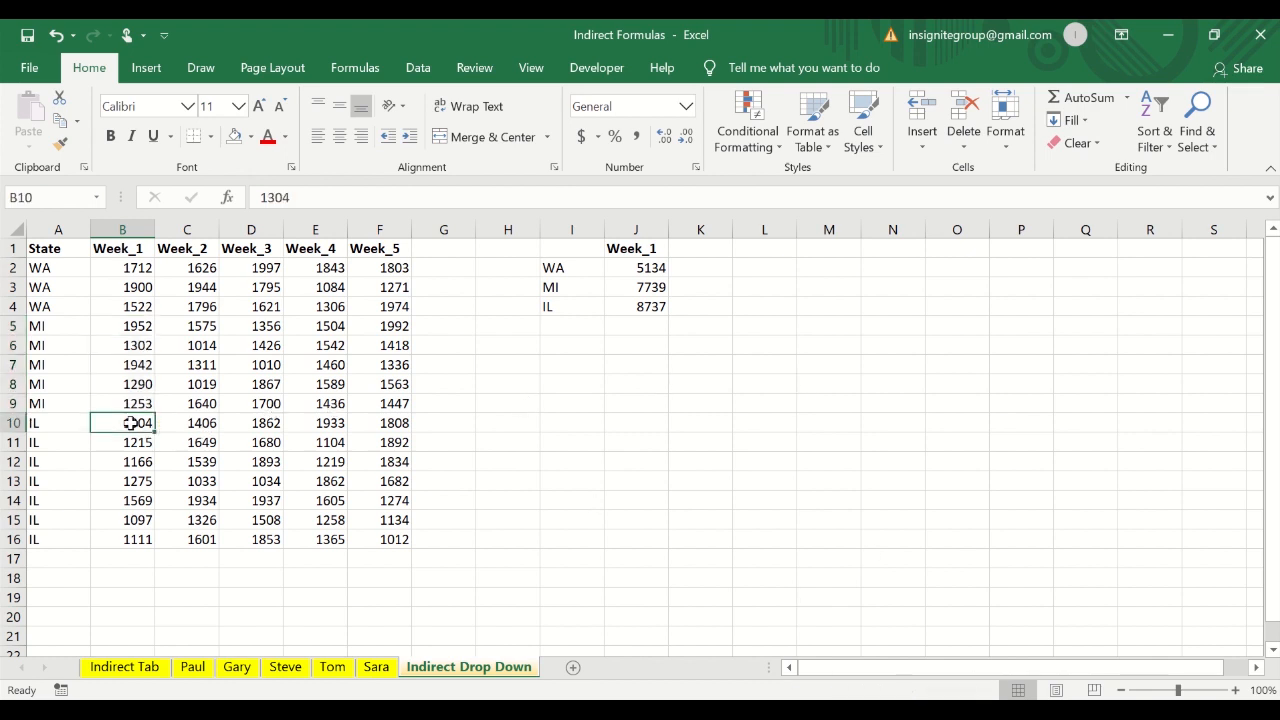
pyautogui.hotkey('ctrl', 'shift', 'Down')
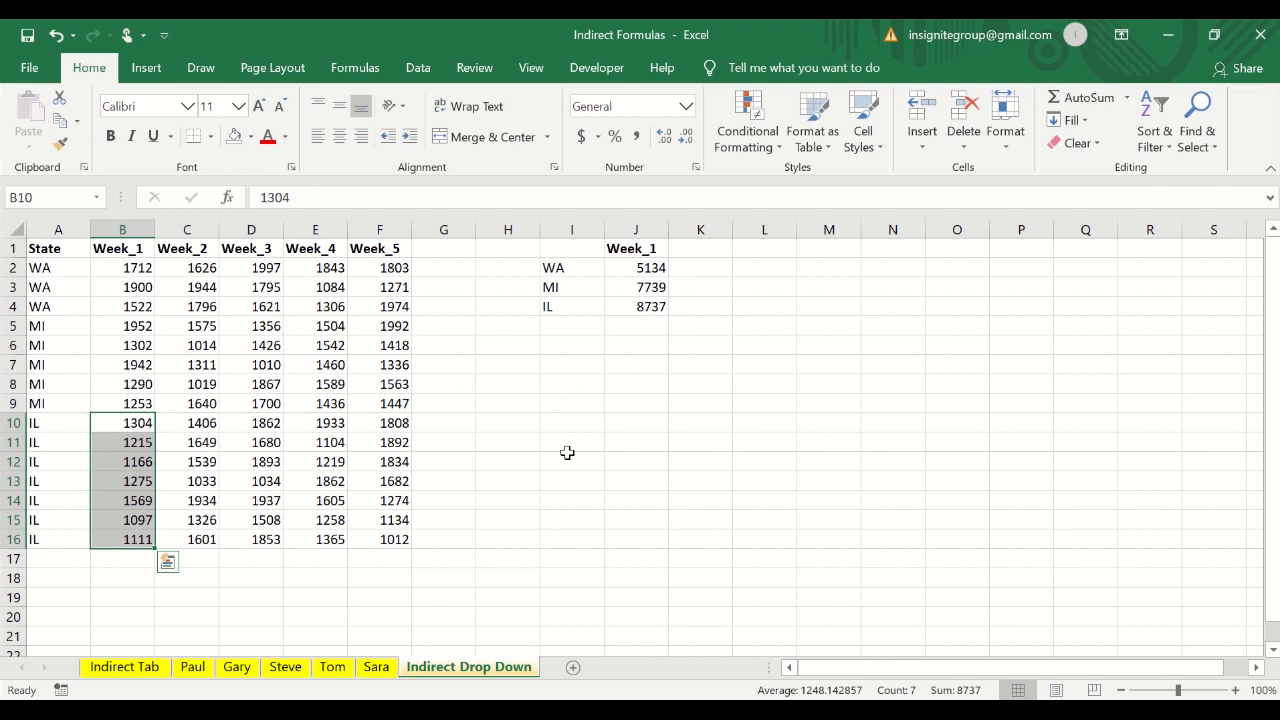
pyautogui.click(651, 308)
pyautogui.hotkey('ctrl', 'Up')
pyautogui.press('Down')
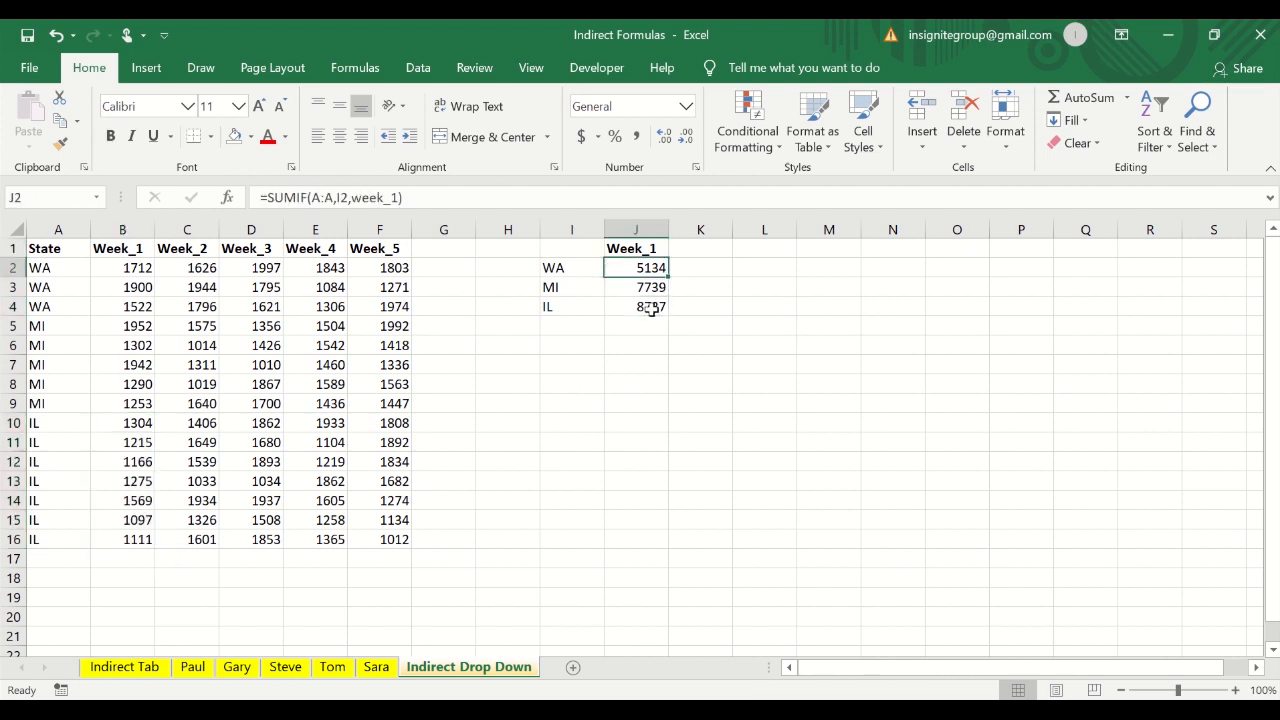
# - Change the week header in J1 to Week_2 and review the SUMIF results in J2:J4
pyautogui.press('Up')
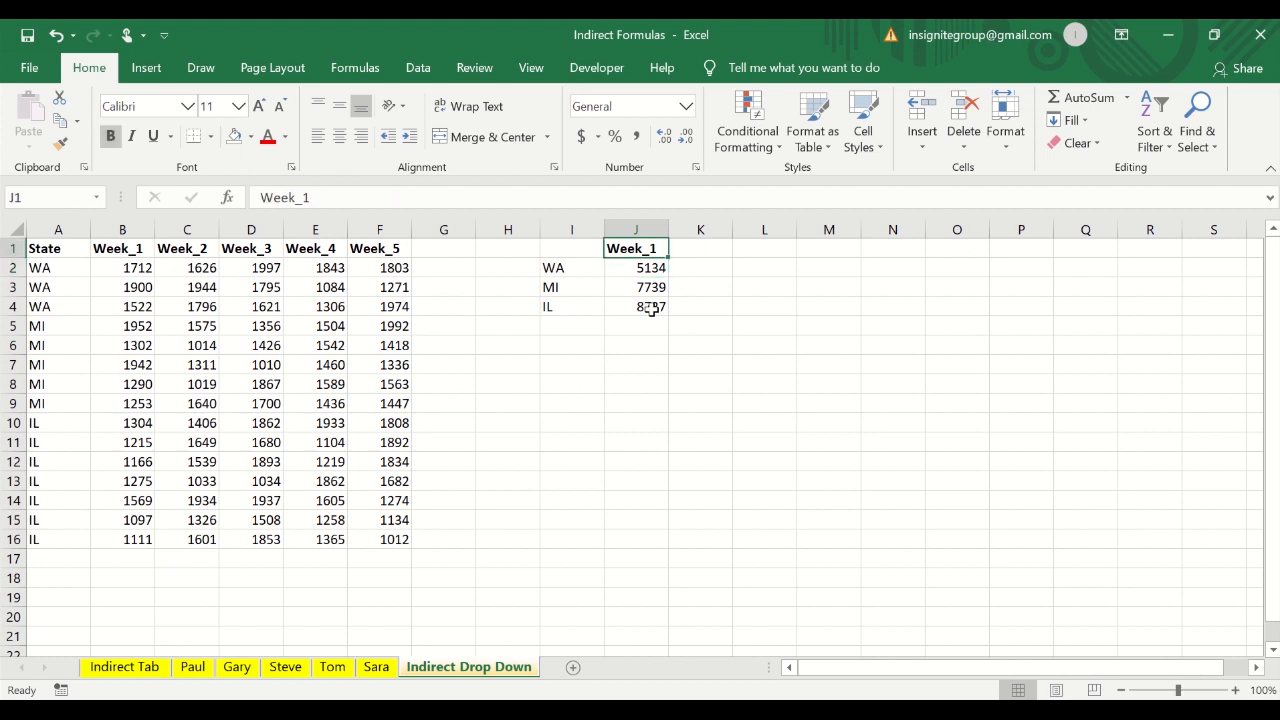
pyautogui.click(511, 205)
pyautogui.press('BackSpace')
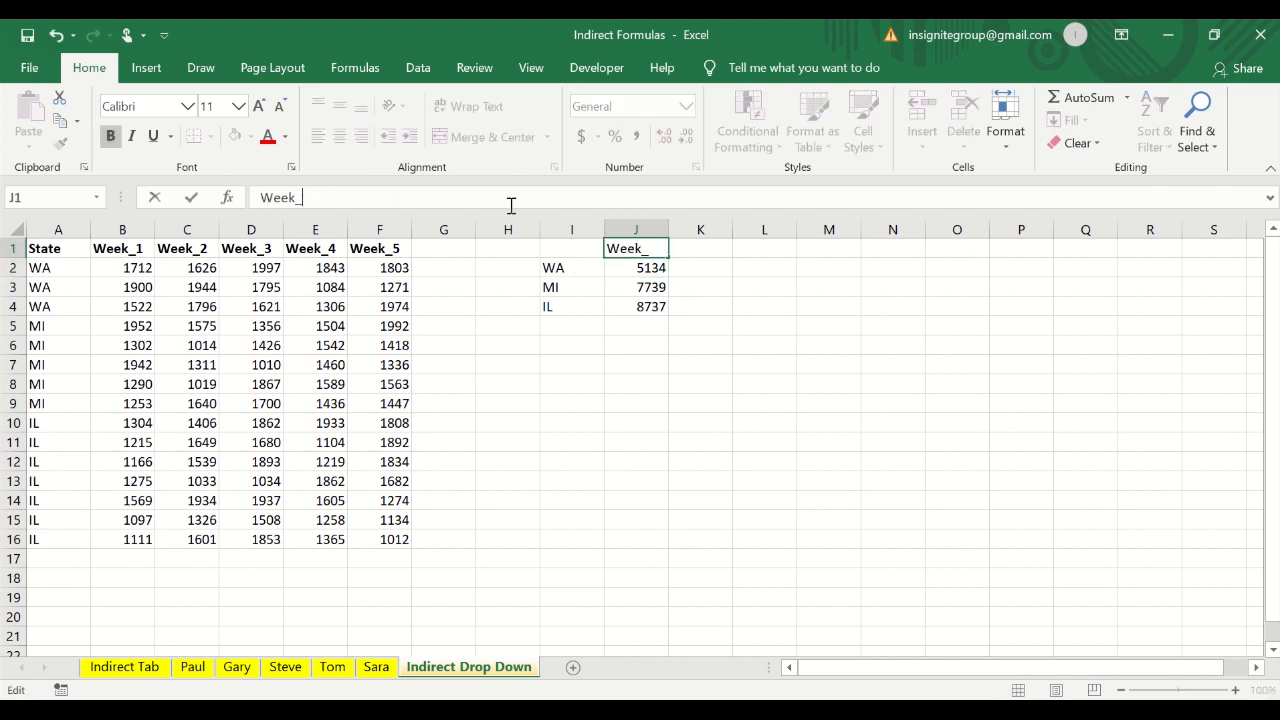
pyautogui.write('2')
pyautogui.press('Return')
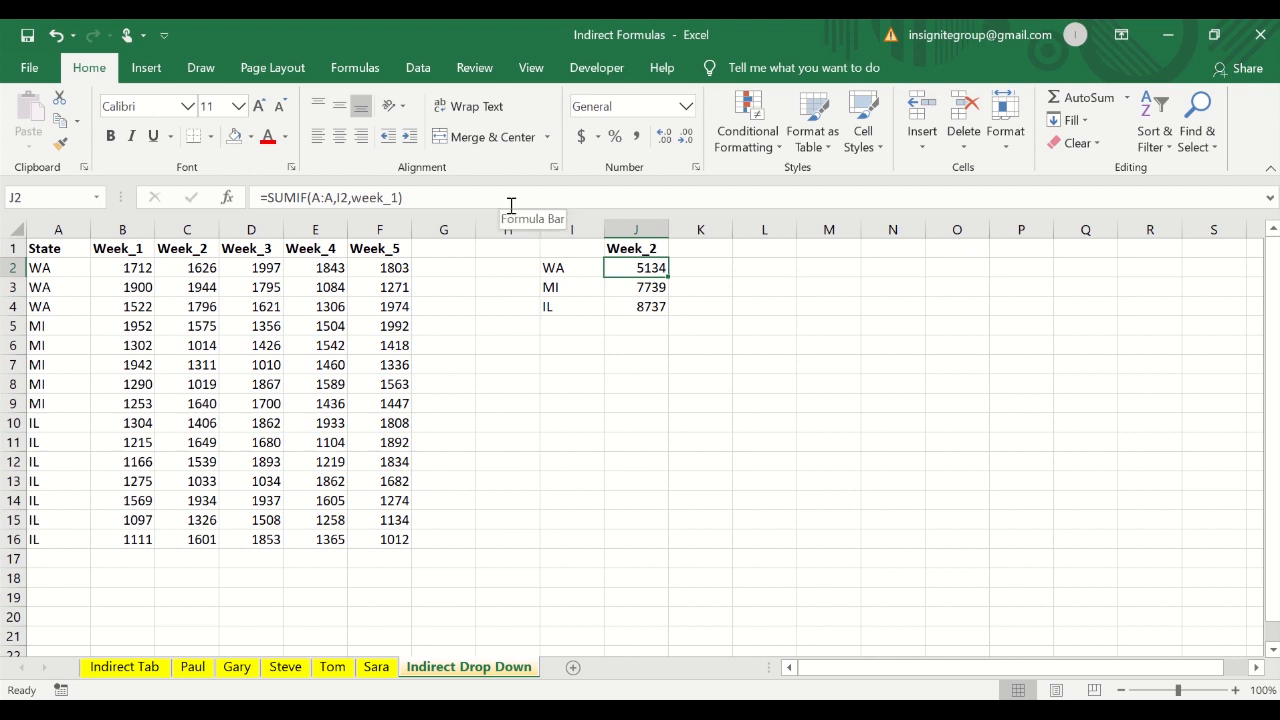
pyautogui.hotkey('shift', 'Down')
pyautogui.hotkey('shift', 'Down')
pyautogui.hotkey('shift', 'Up')
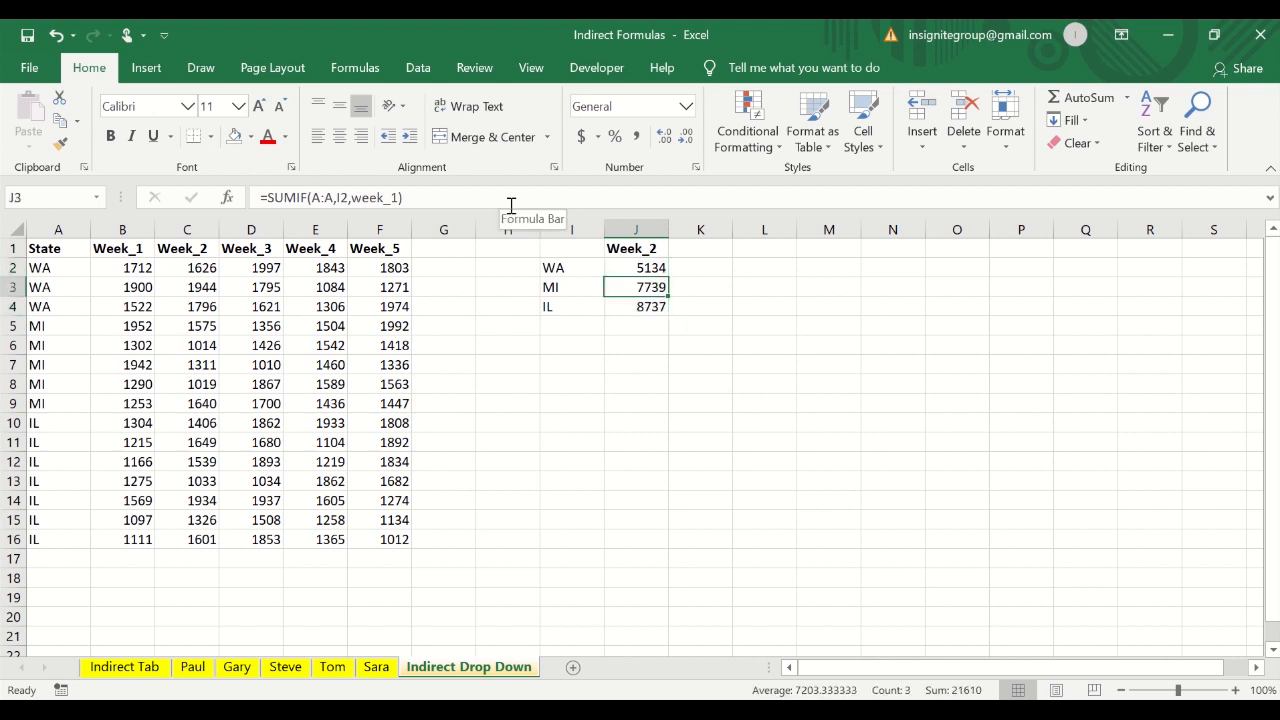
pyautogui.hotkey('shift', 'Up')
# - Change the week header in J1 to Week_3 and review the SUMIF results in J2:J4
pyautogui.press('Up')
pyautogui.click(504, 204)
pyautogui.press('BackSpace')
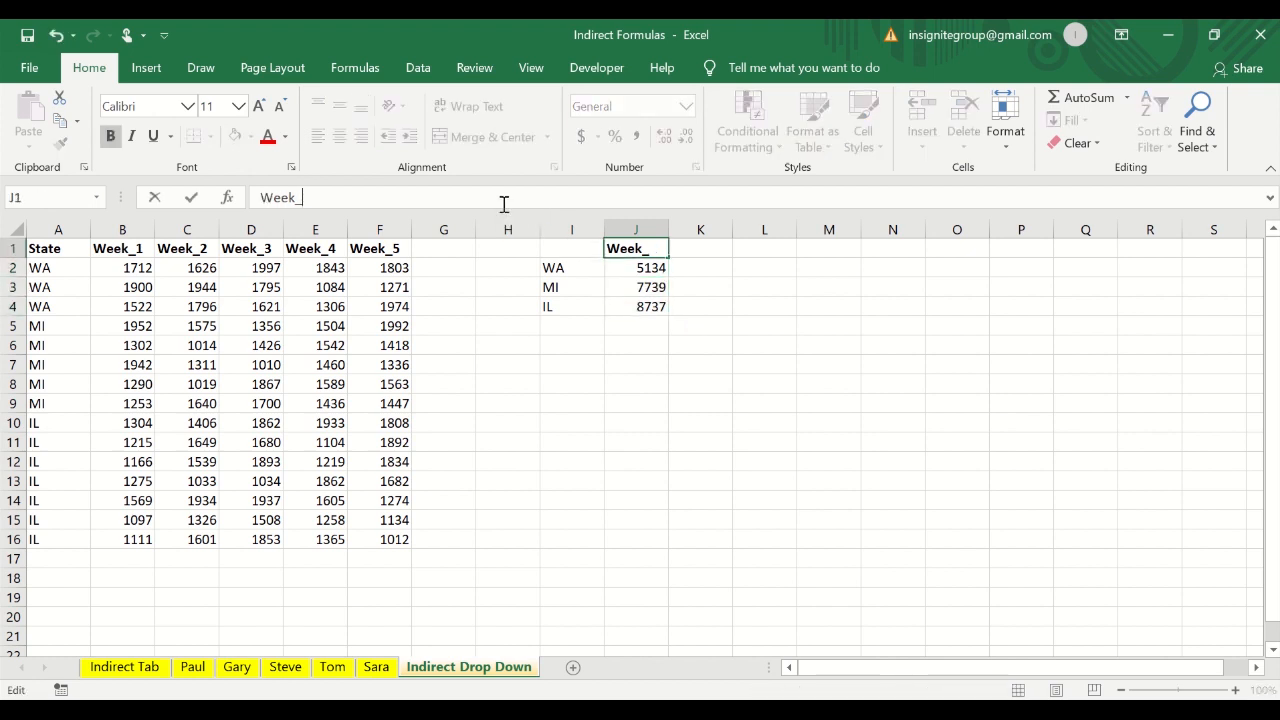
pyautogui.write('3')
pyautogui.press('Return')
pyautogui.hotkey('shift', 'Down')
pyautogui.hotkey('shift', 'Down')
pyautogui.press('Up')
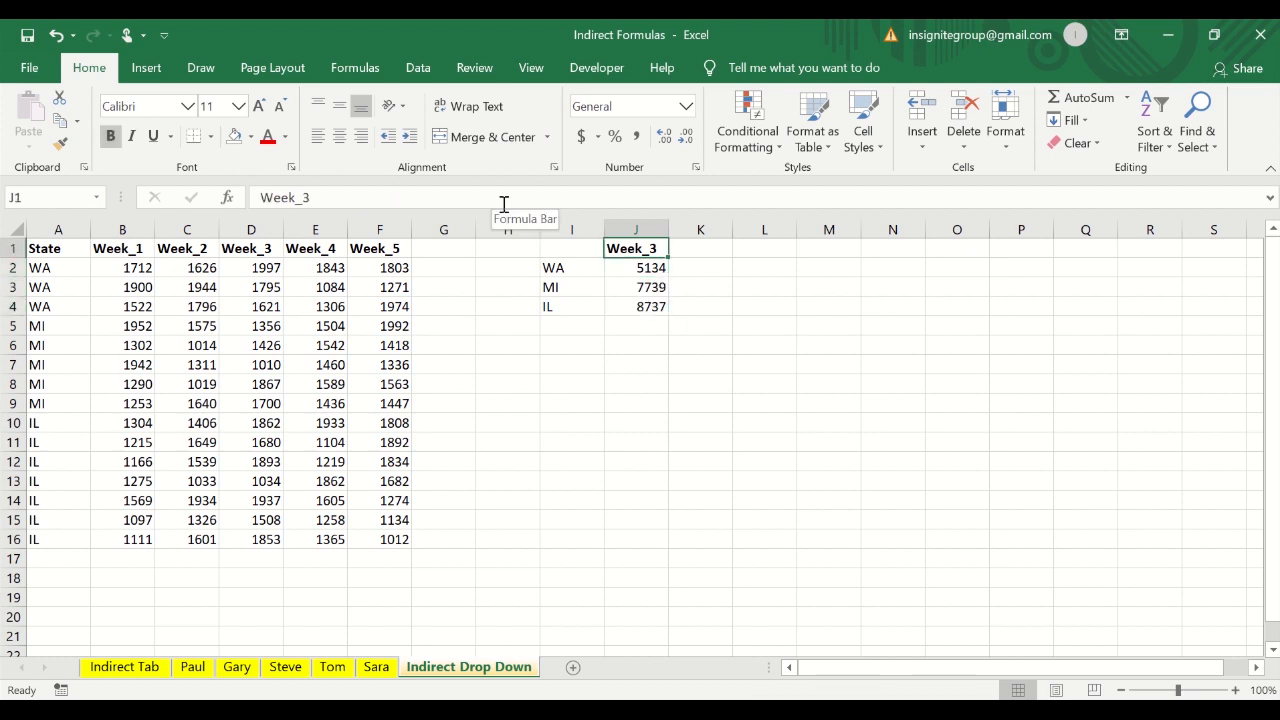
pyautogui.press('Down')
pyautogui.hotkey('shift', 'Down')
pyautogui.hotkey('shift', 'Down')
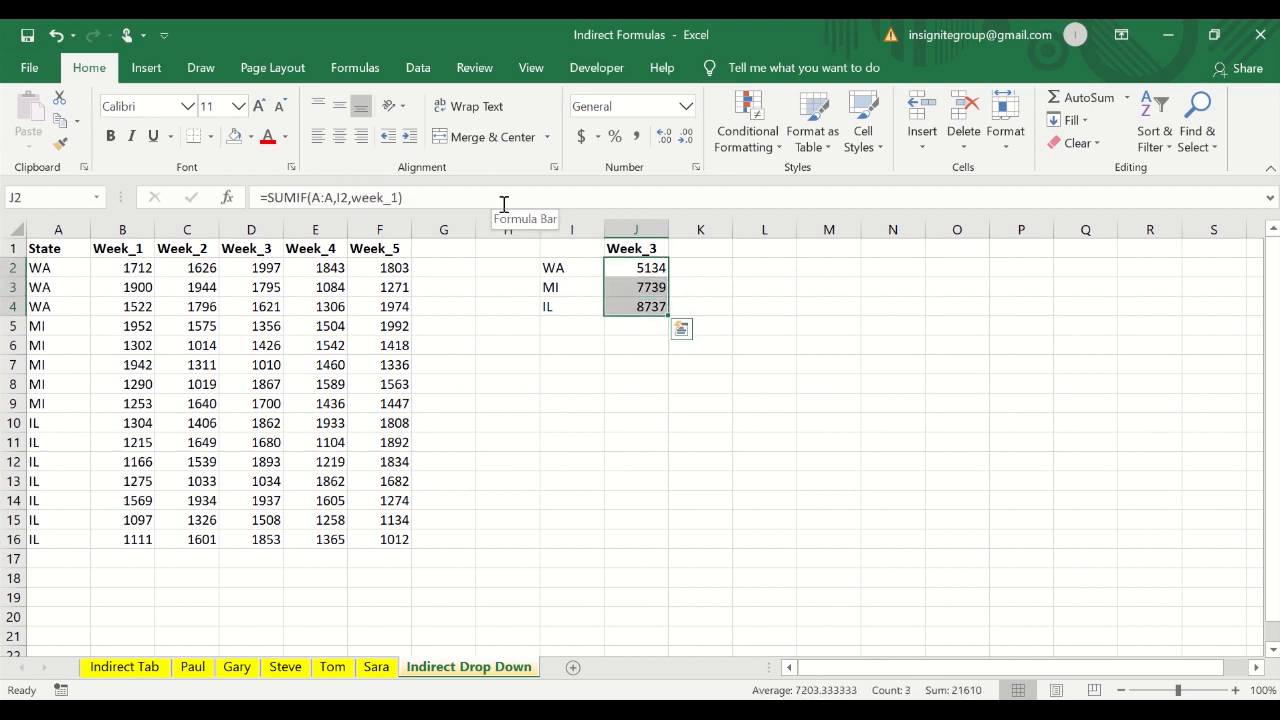
# - Examine which range names are assigned to the week columns B through F
pyautogui.press('Up')
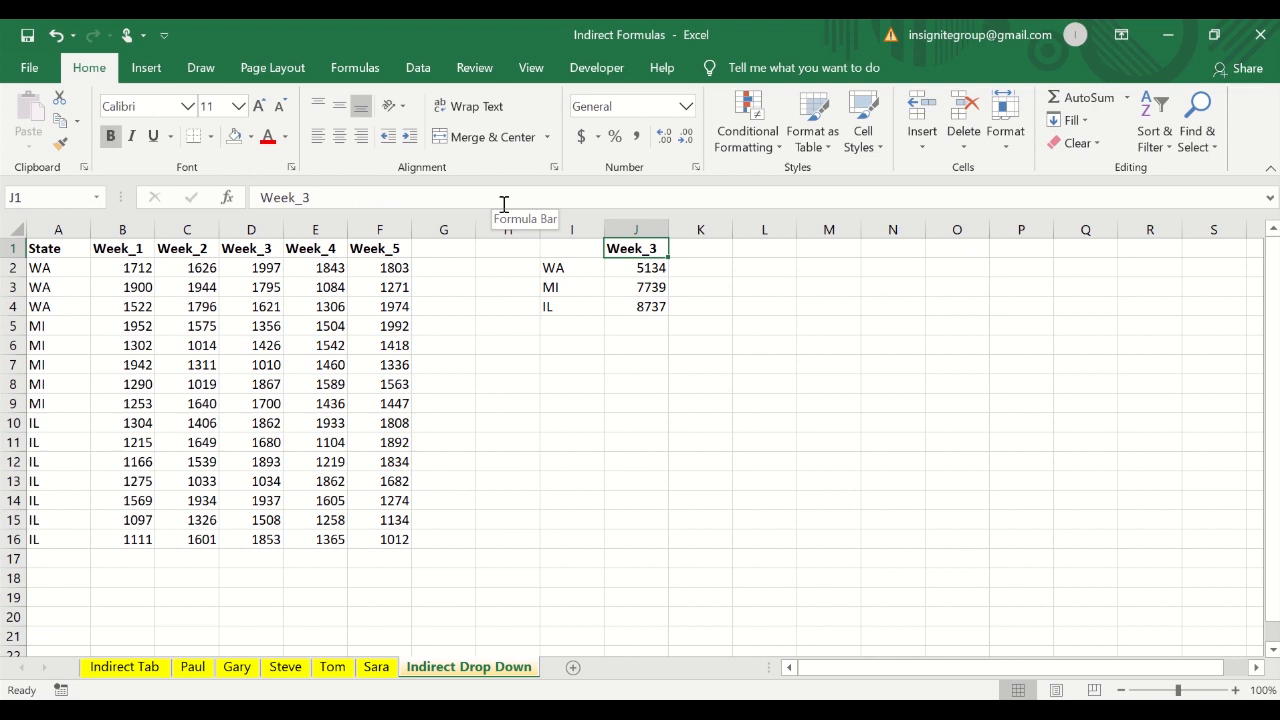
pyautogui.press('Left')
pyautogui.press('Left')
pyautogui.press('Left')
pyautogui.press('Left')
pyautogui.press('Left')
pyautogui.press('Left')
pyautogui.press('Left')
pyautogui.press('Left')
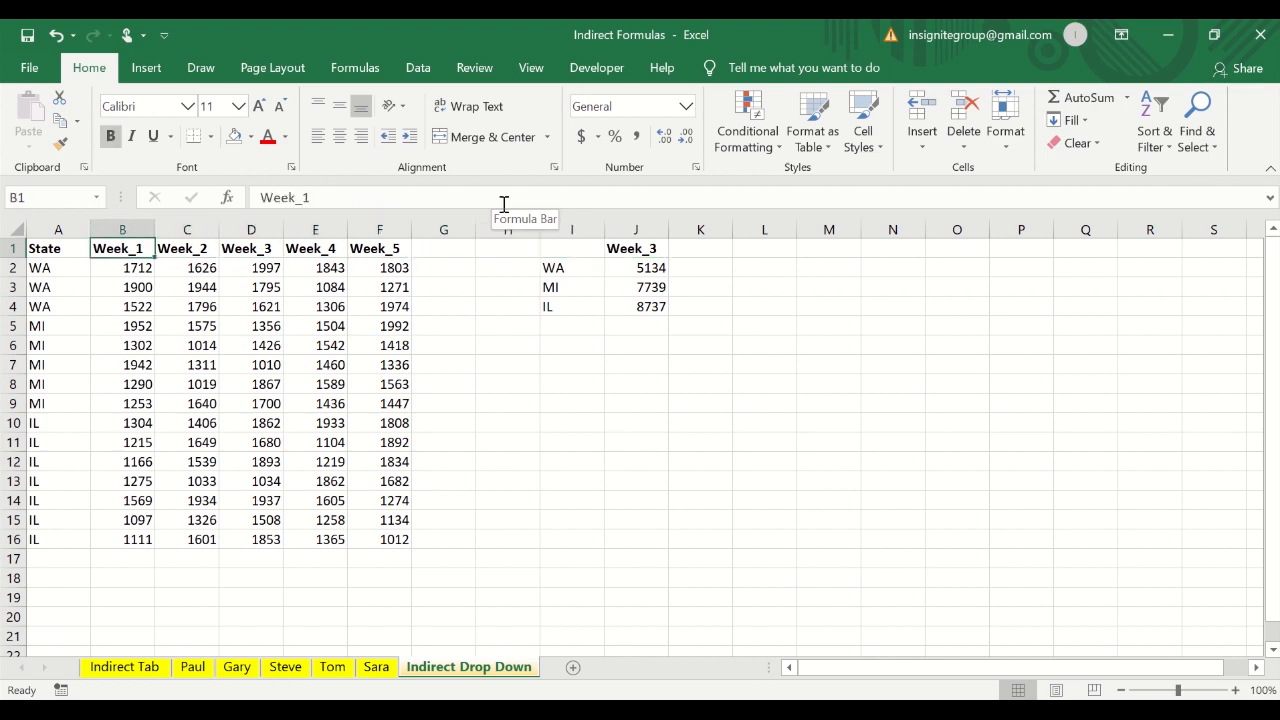
pyautogui.click(130, 222)
pyautogui.click(187, 222)
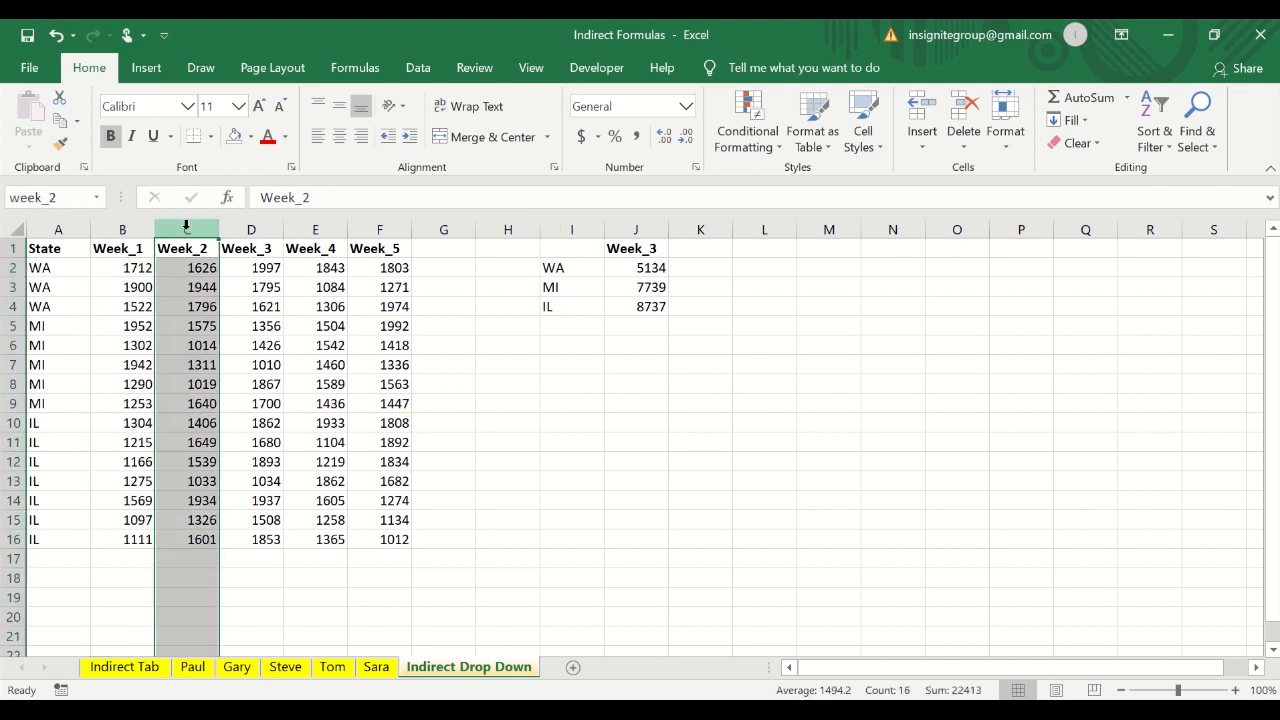
pyautogui.click(248, 222)
pyautogui.click(310, 222)
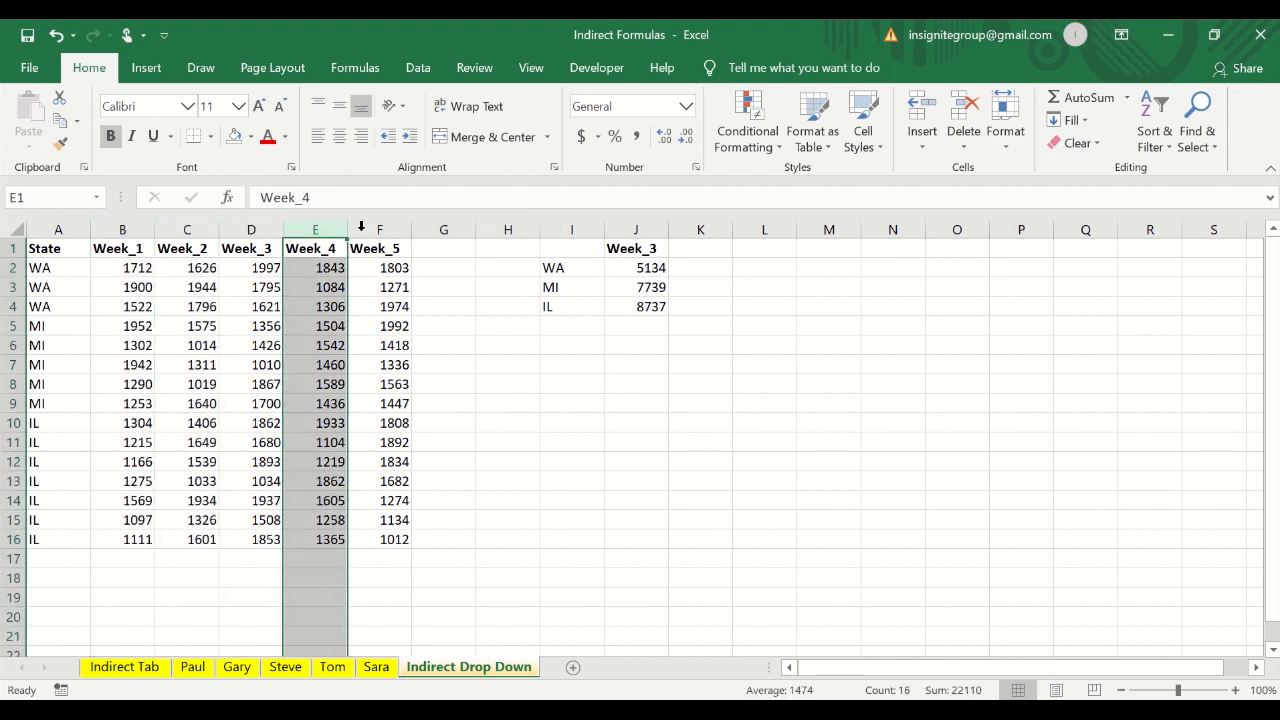
pyautogui.click(362, 224)
pyautogui.click(141, 231)
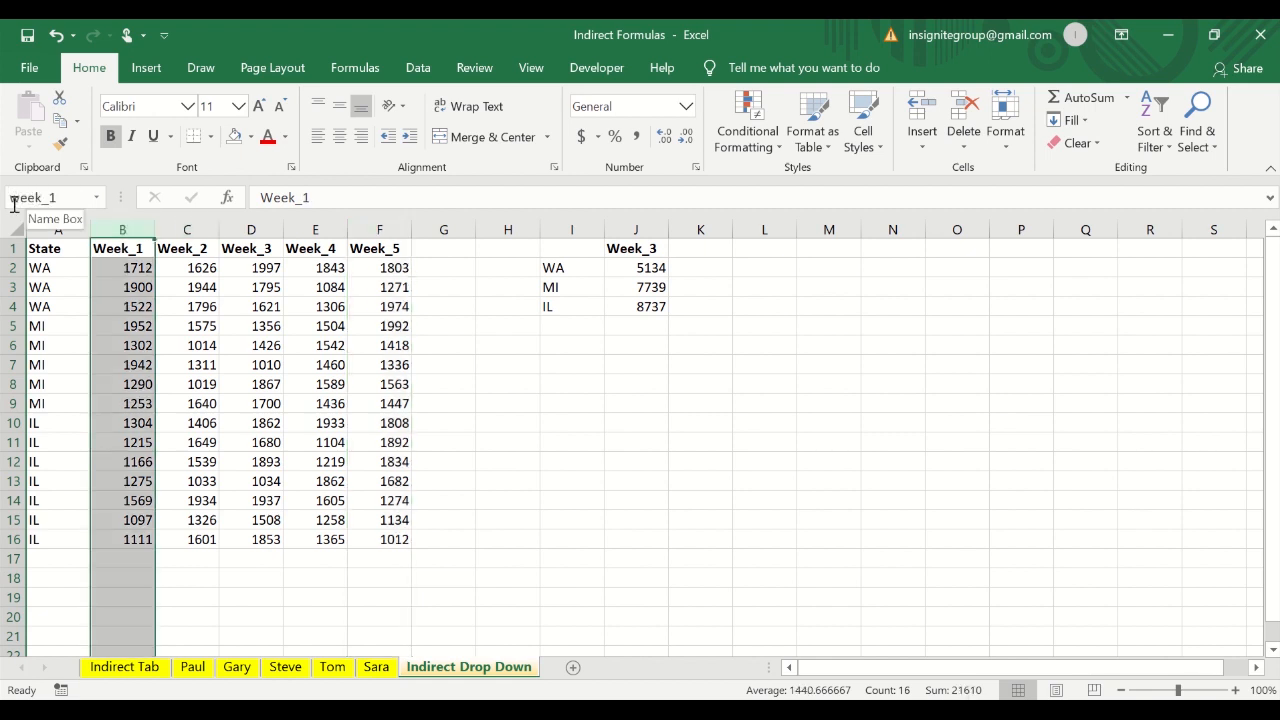
pyautogui.click(184, 230)
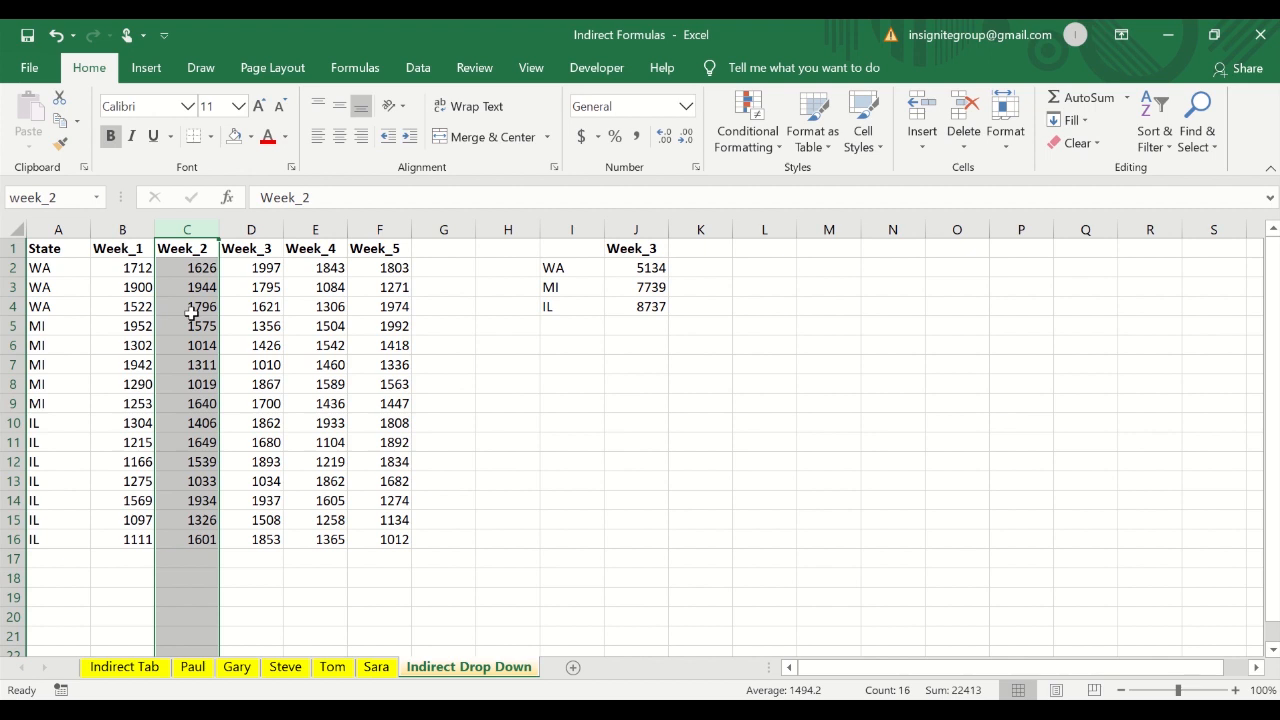
# - Assign the range name week_3 to the whole Week_3 column D
pyautogui.click(267, 229)
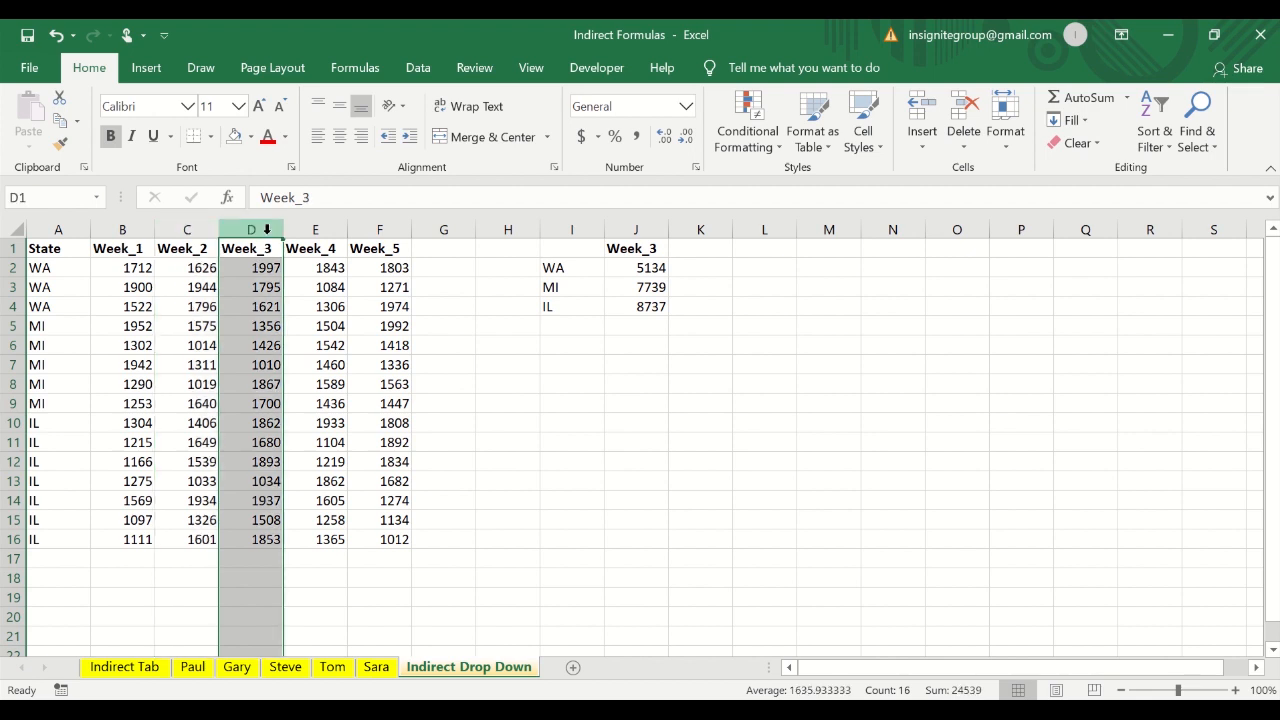
pyautogui.click(40, 197)
pyautogui.write('w')
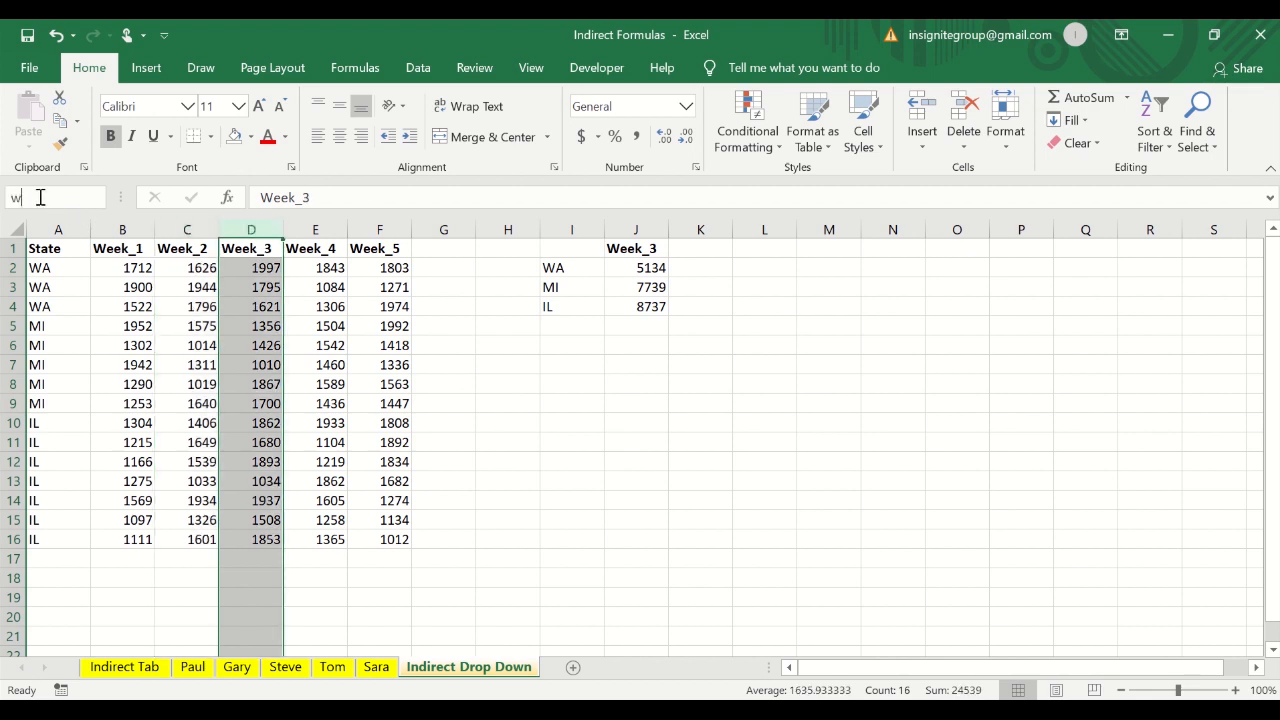
pyautogui.write('eek_3')
pyautogui.press('Return')
# - Assign the range name week_4 to the whole Week_4 column E
pyautogui.click(315, 229)
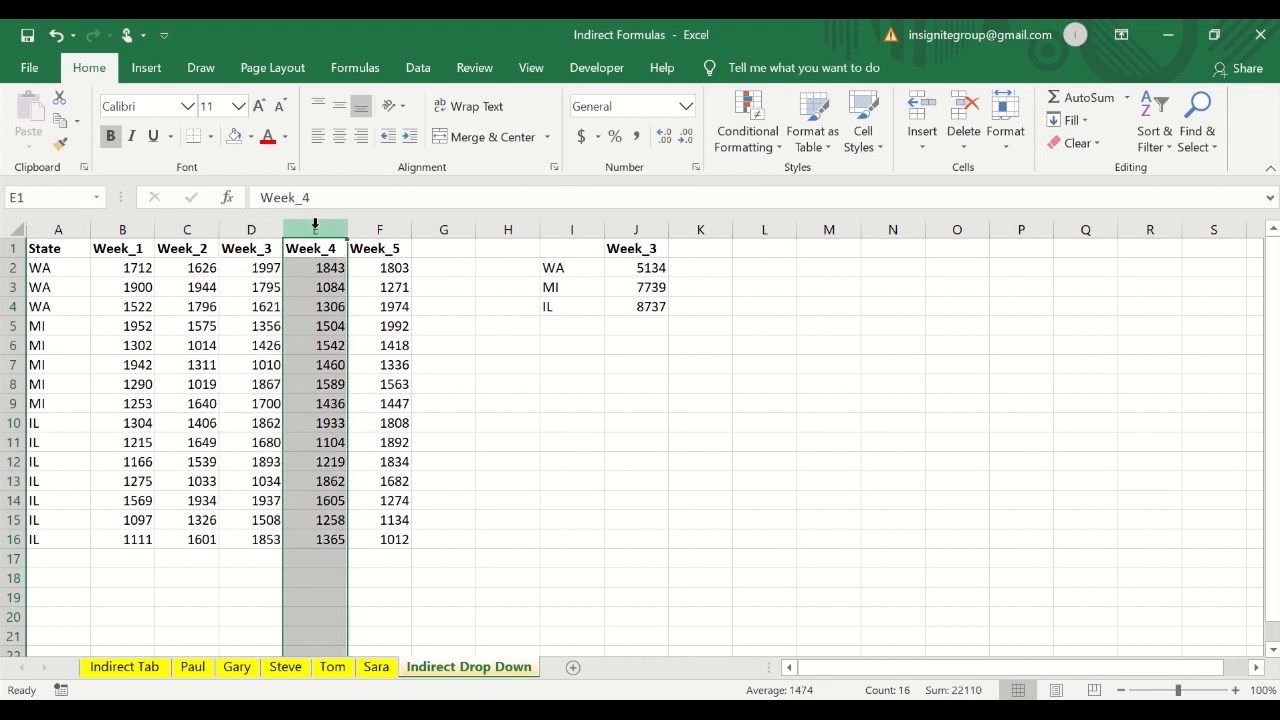
pyautogui.click(57, 199)
pyautogui.write('week')
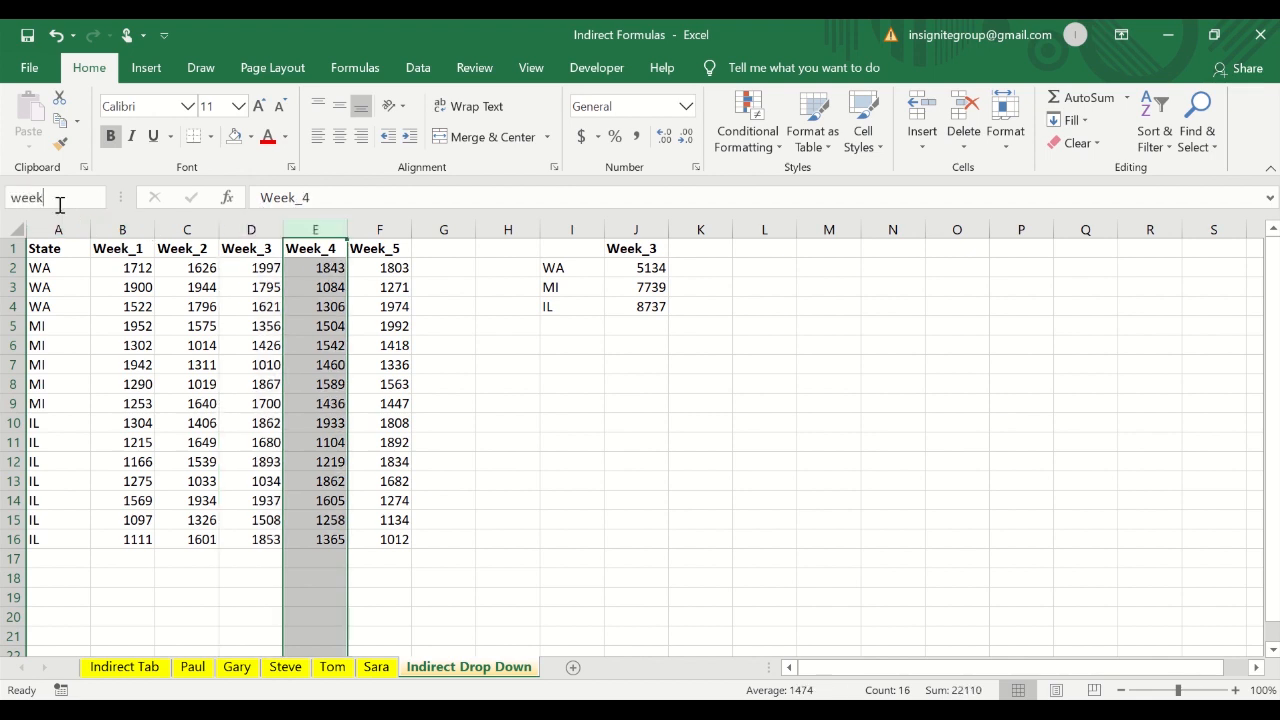
pyautogui.write('_4')
pyautogui.press('Return')
# - Give the whole Week_4 column E the misspelled range name week_44 and reselect the column to check it
pyautogui.click(317, 222)
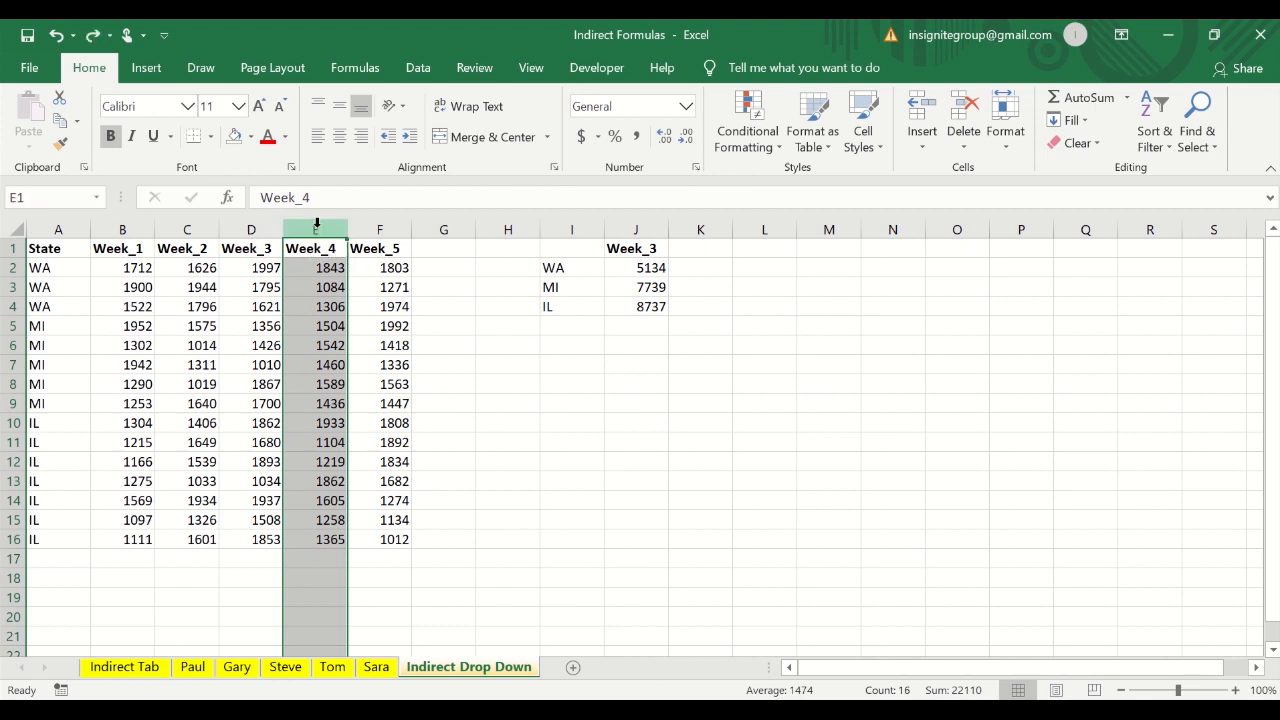
pyautogui.click(40, 198)
pyautogui.write('week_44')
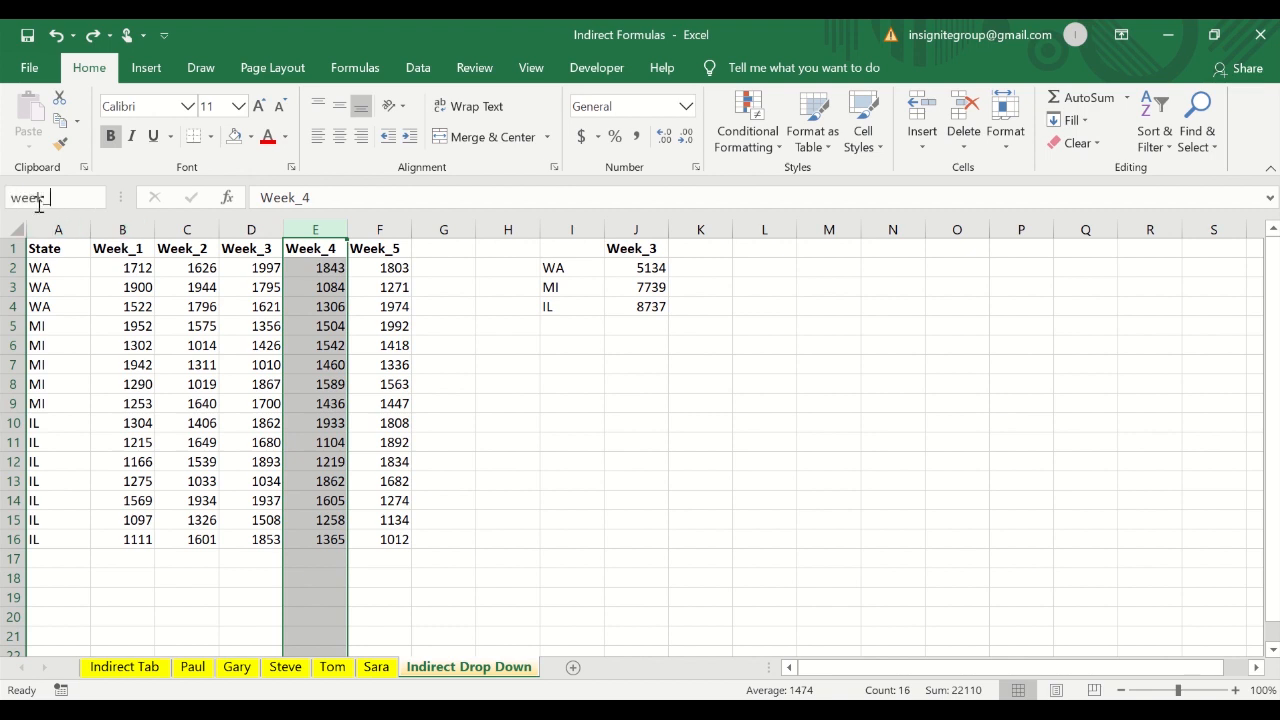
pyautogui.press('Return')
pyautogui.press('Up')
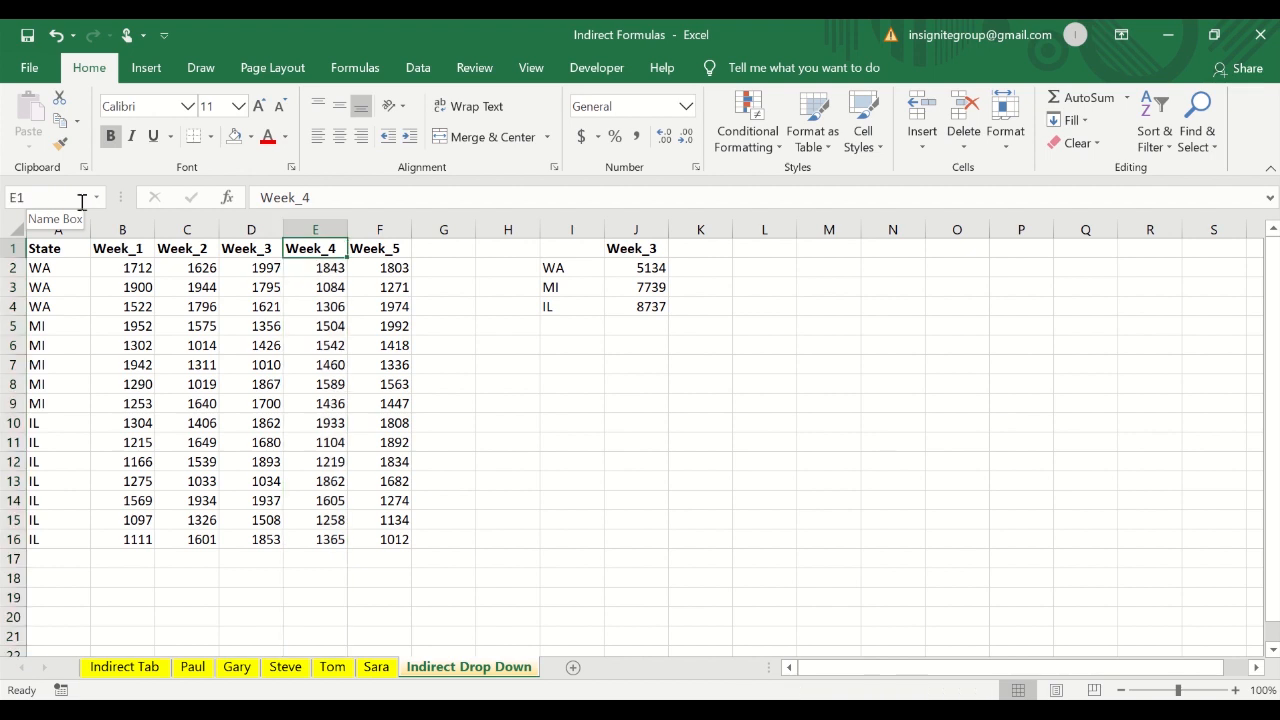
pyautogui.click(331, 222)
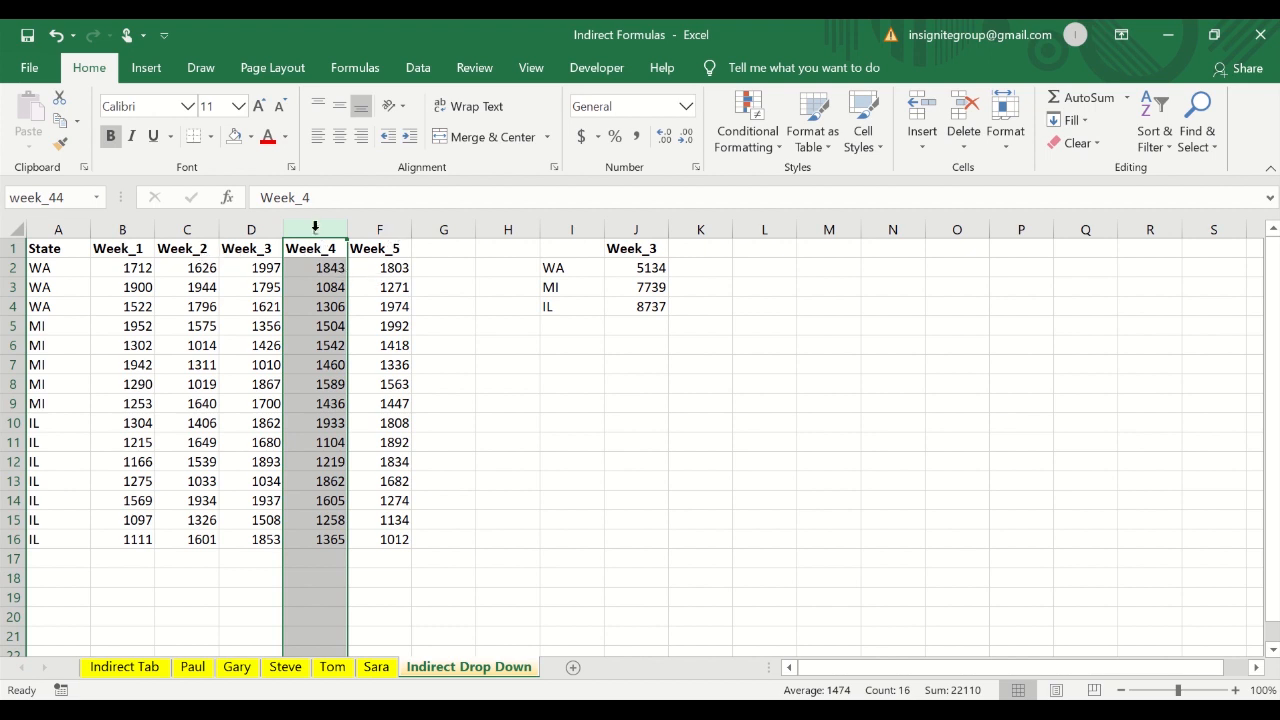
# - Rename the defined name week_44 to week_4 with the Name Manager
pyautogui.click(345, 70)
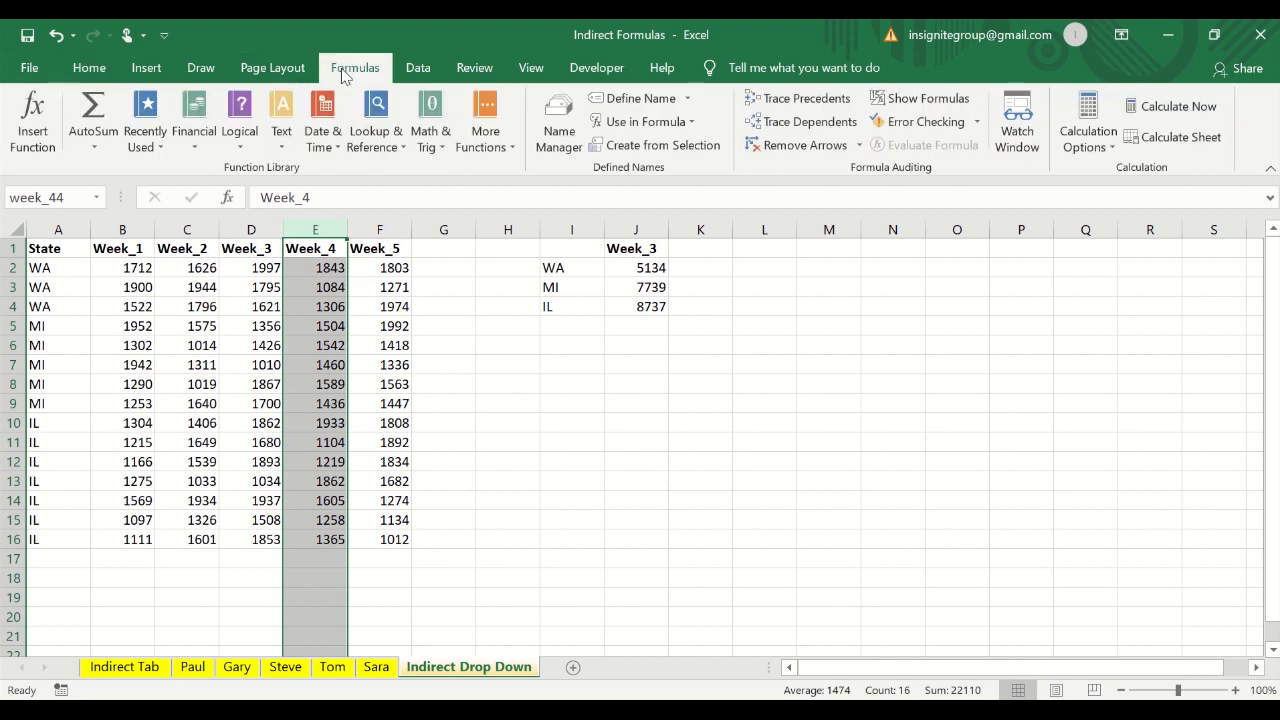
pyautogui.click(558, 122)
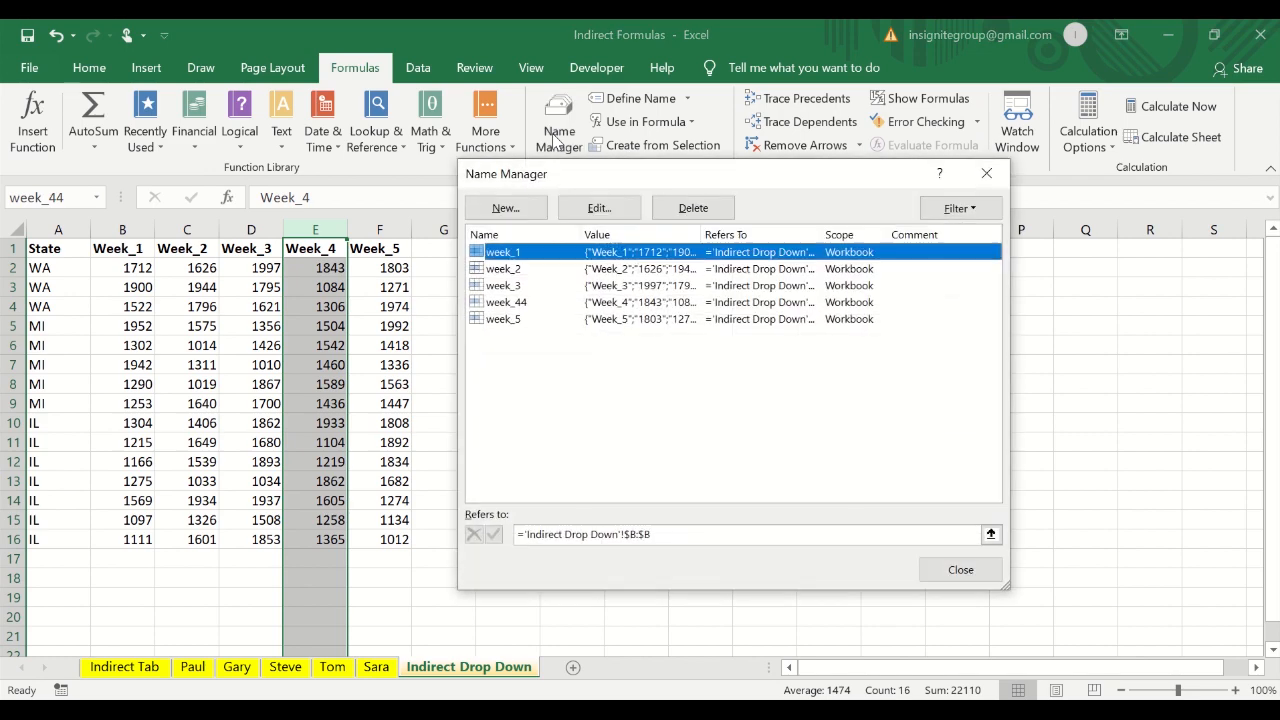
pyautogui.moveTo(623, 178); pyautogui.dragTo(632, 227)
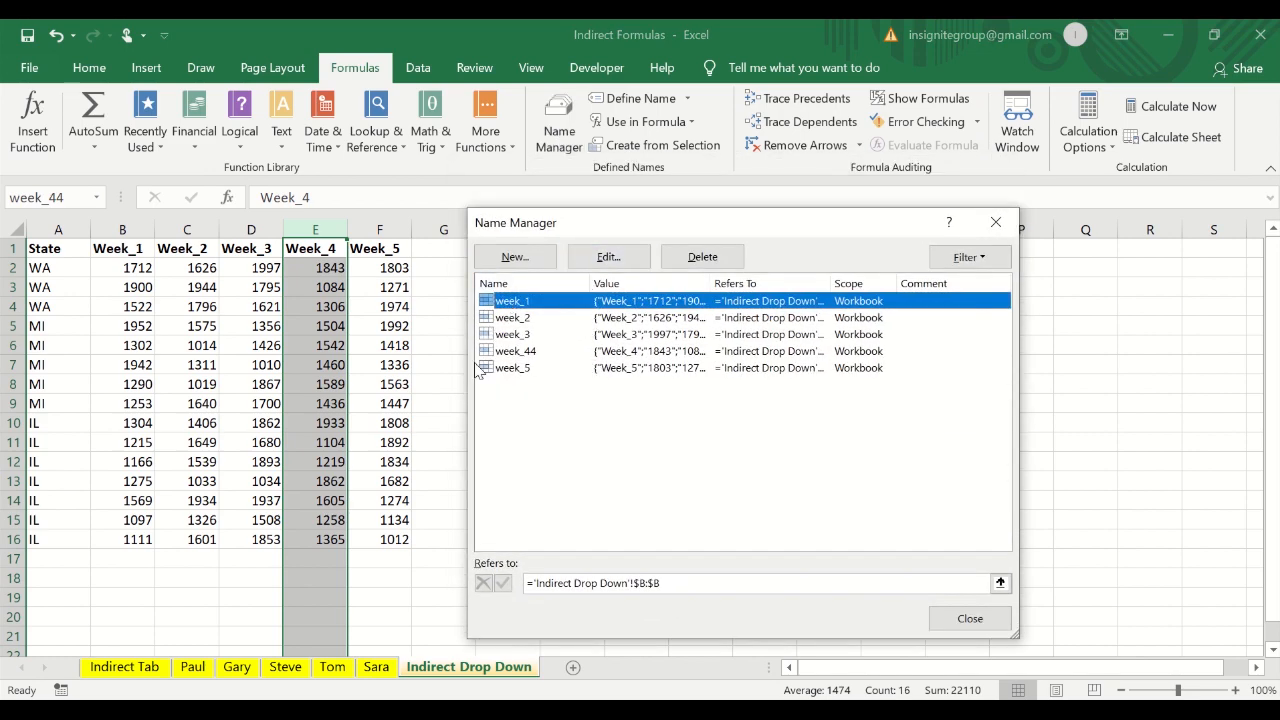
pyautogui.moveTo(711, 283); pyautogui.dragTo(803, 275)
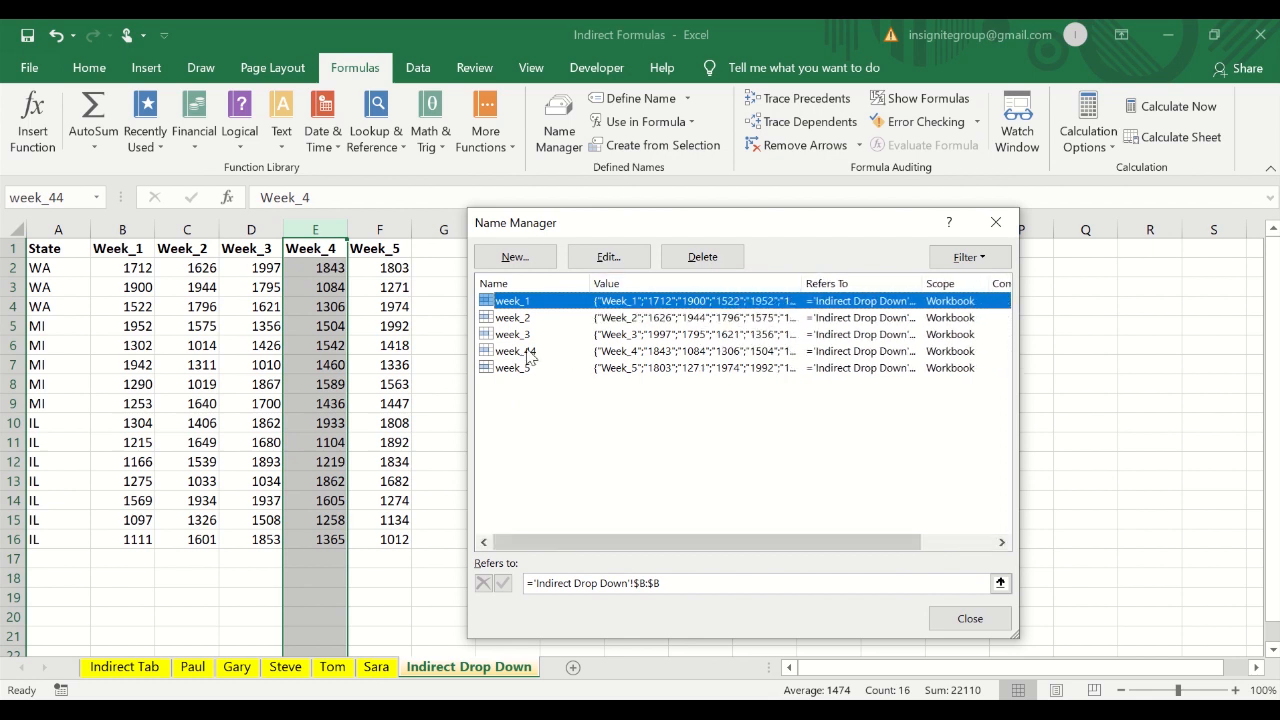
pyautogui.click(529, 352)
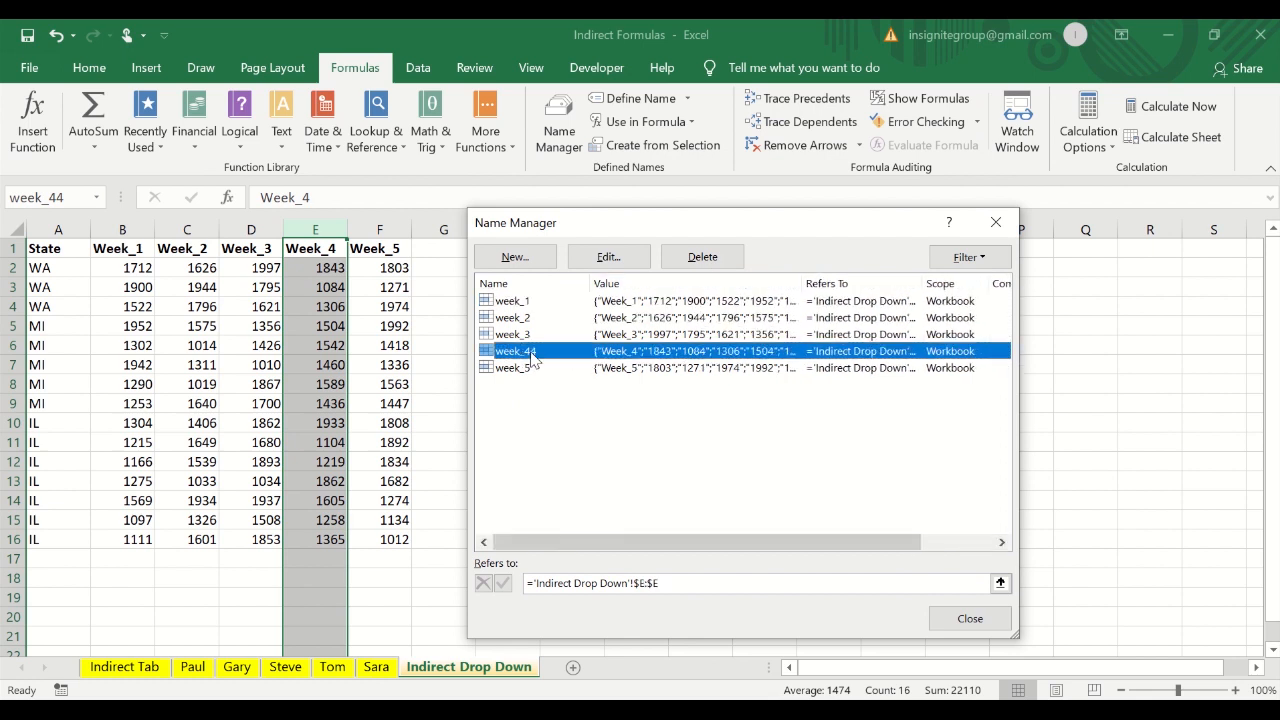
pyautogui.click(608, 257)
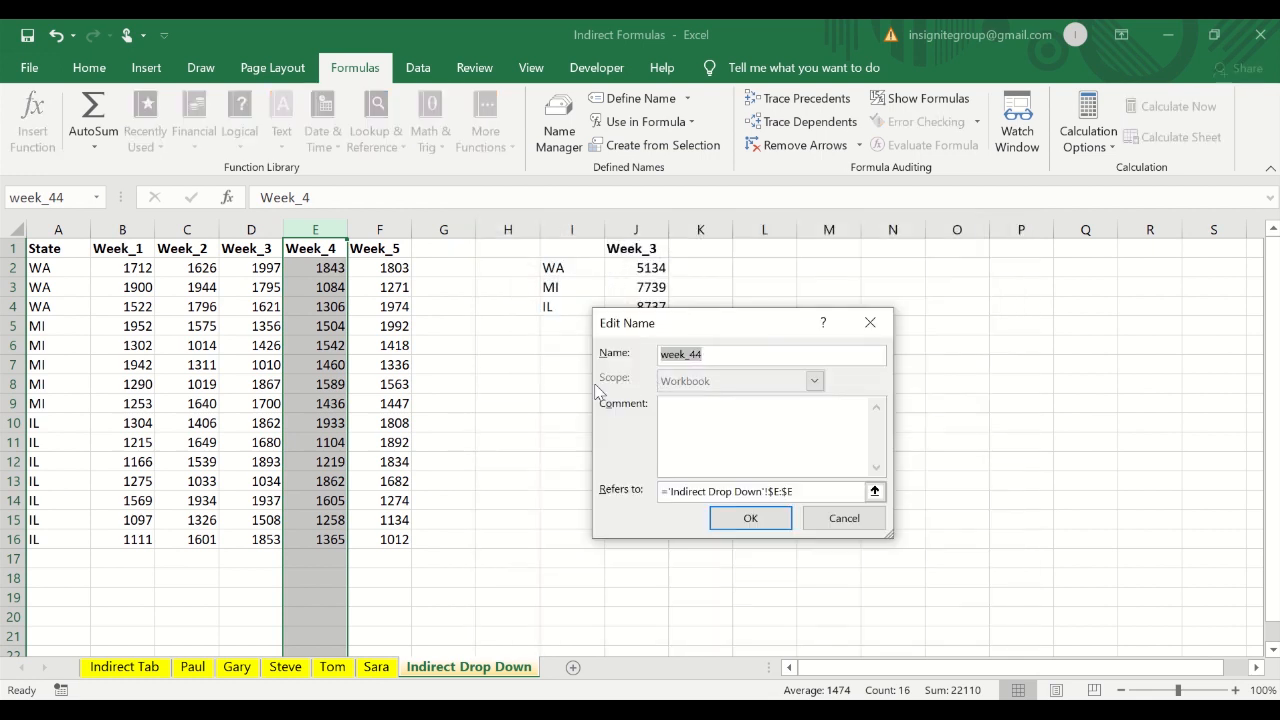
pyautogui.click(739, 351)
pyautogui.click(748, 518)
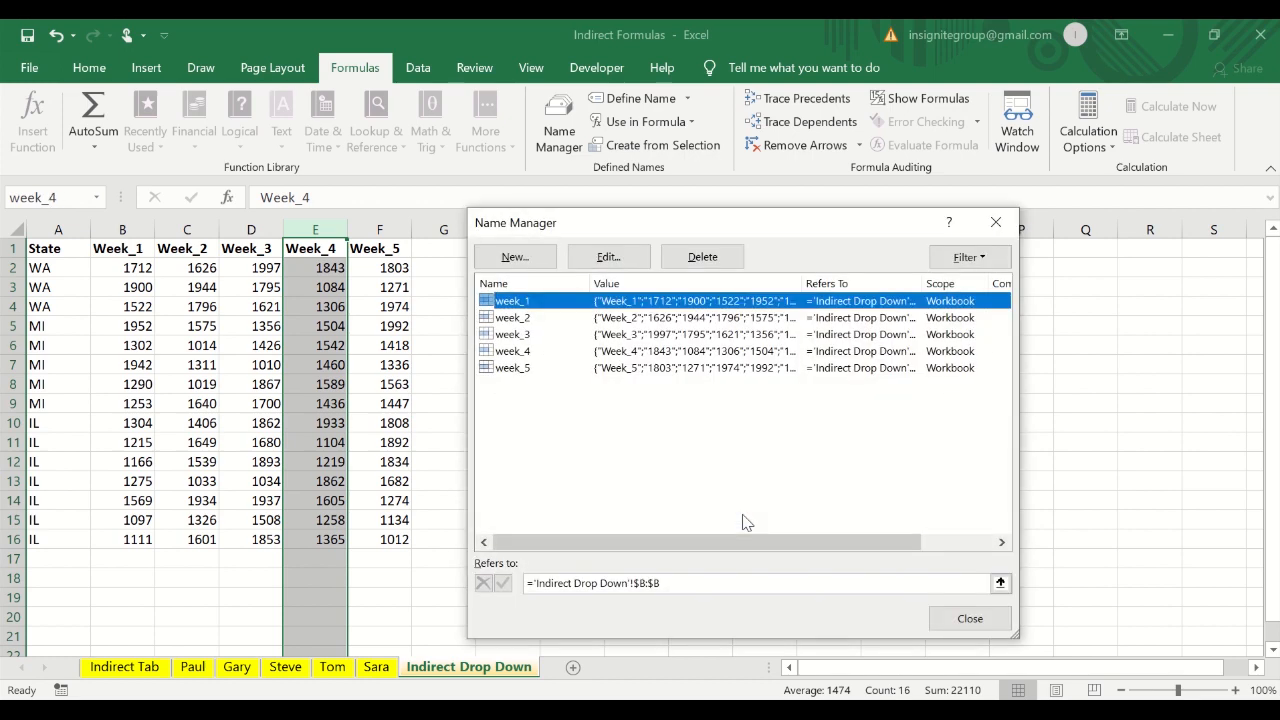
pyautogui.click(966, 617)
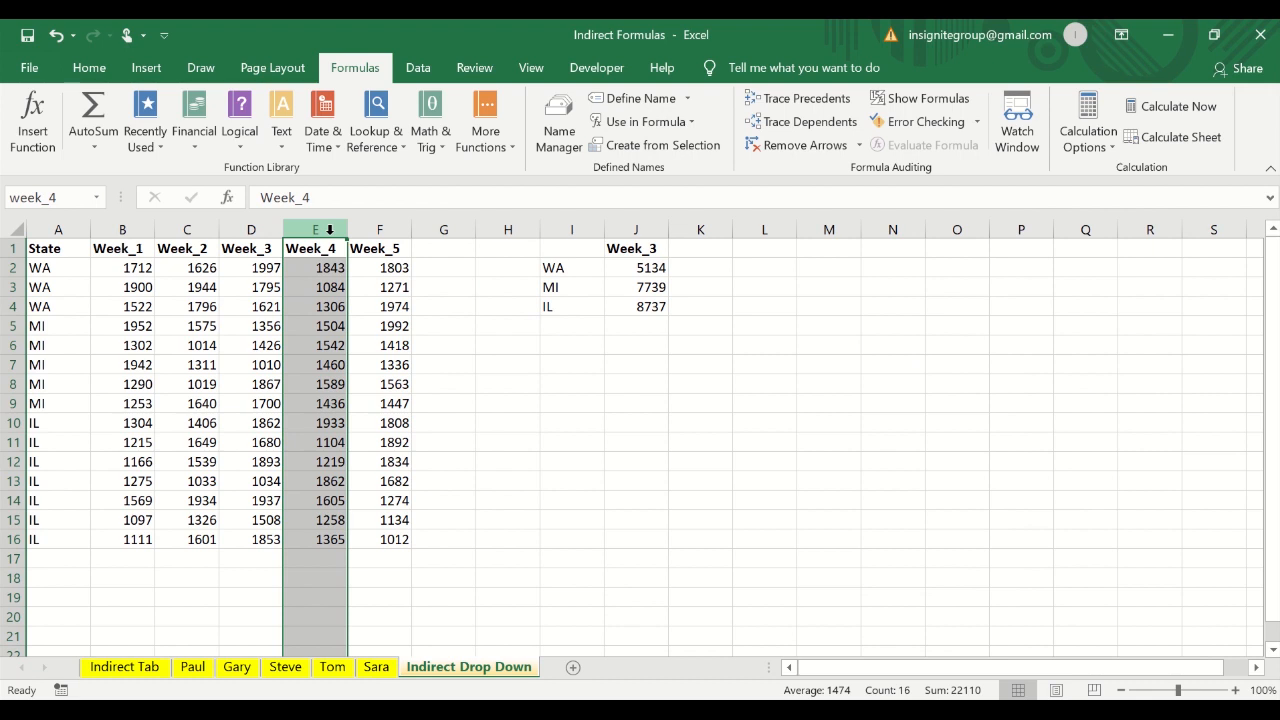
# - Select the Week_1 to Week_5 columns one after another to check the range name assigned to each
pyautogui.click(146, 229)
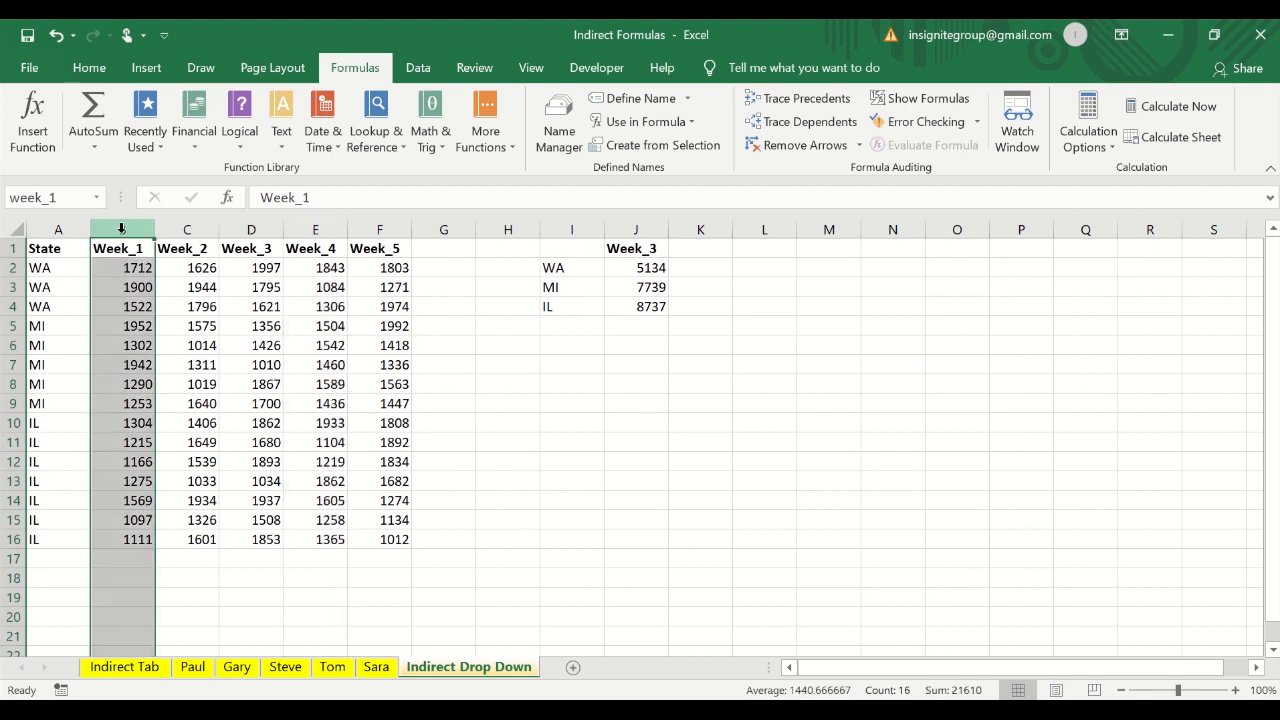
pyautogui.click(174, 230)
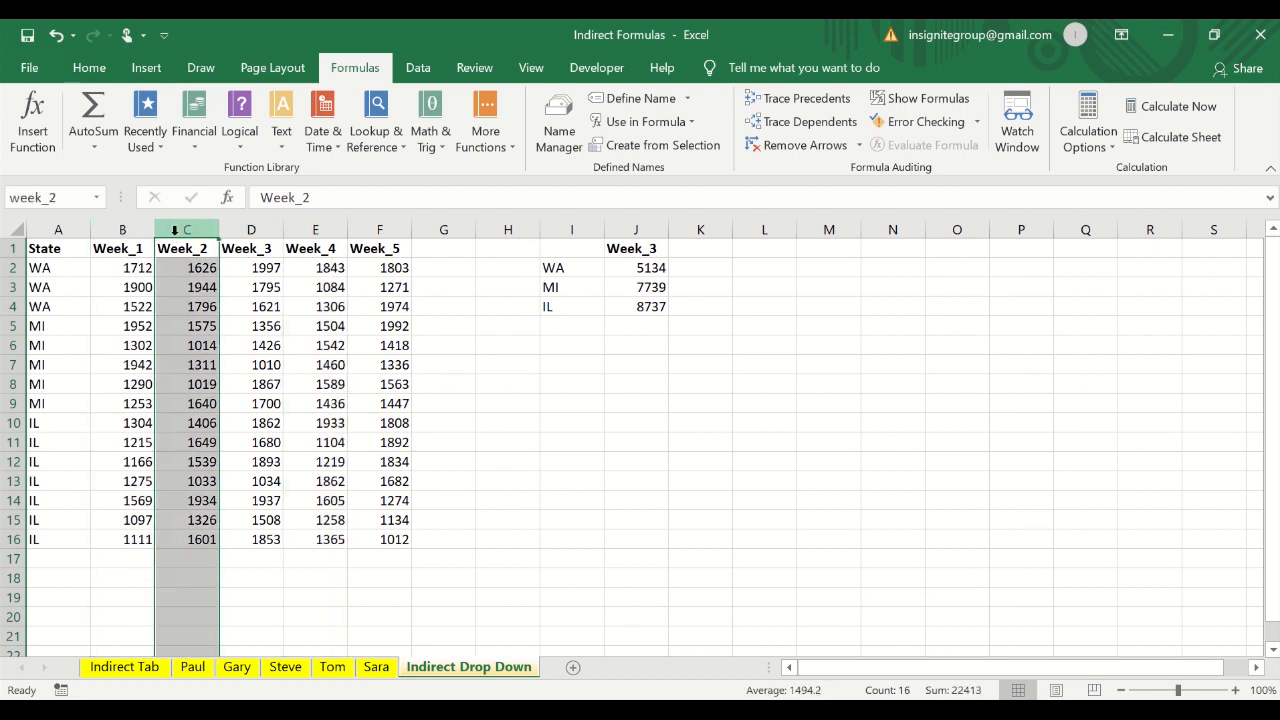
pyautogui.click(230, 229)
pyautogui.click(301, 228)
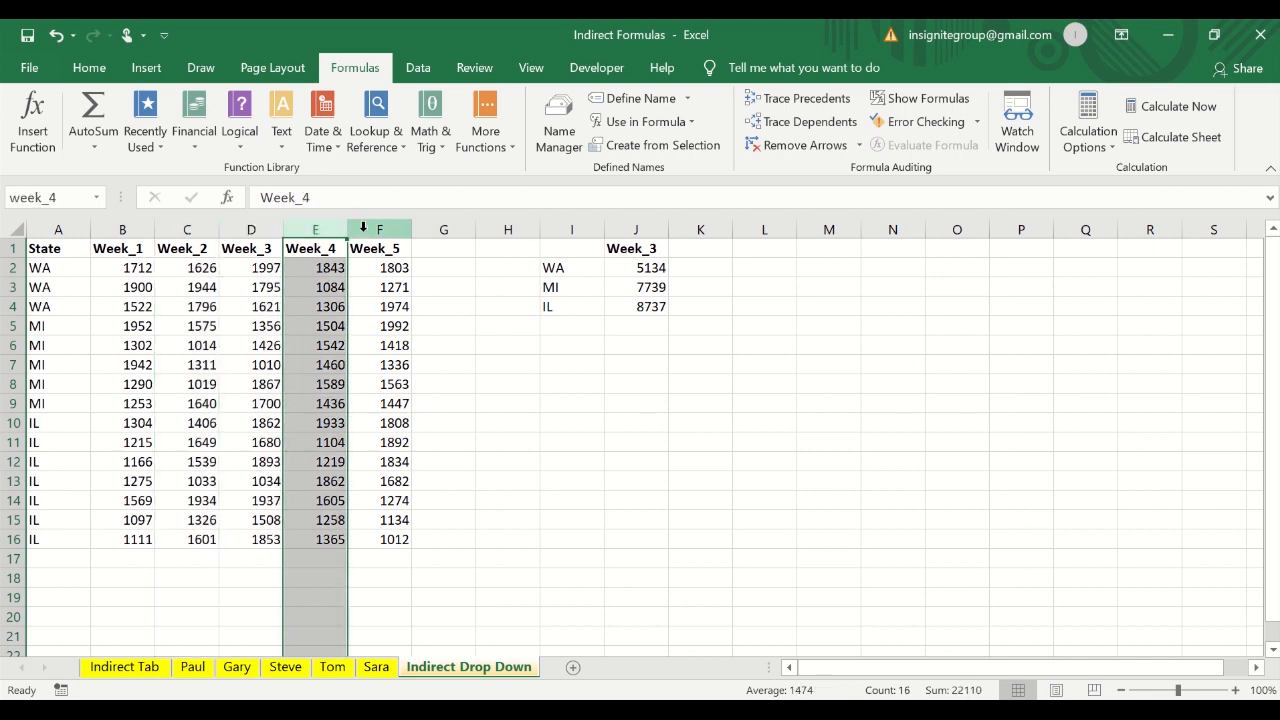
pyautogui.click(366, 228)
# - Start a data validation rule for the week header cell J1 that allows a List with an in-cell dropdown
pyautogui.click(626, 231)
pyautogui.click(628, 248)
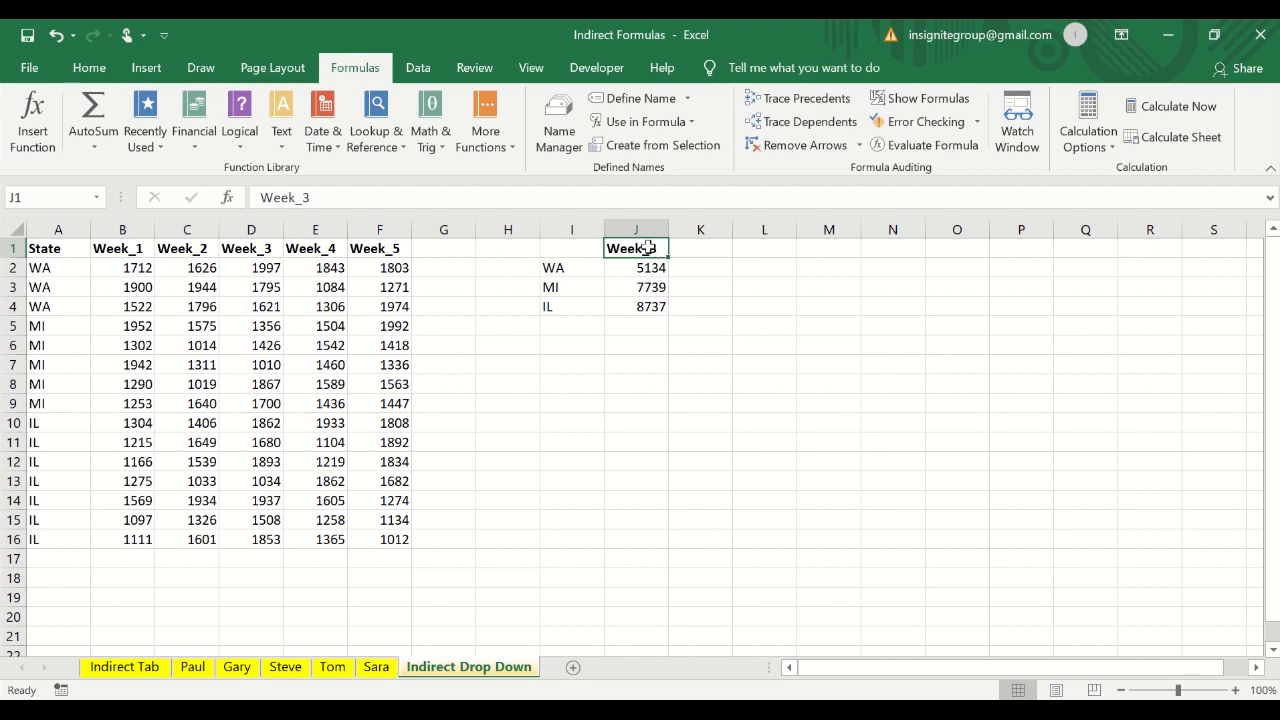
pyautogui.click(418, 70)
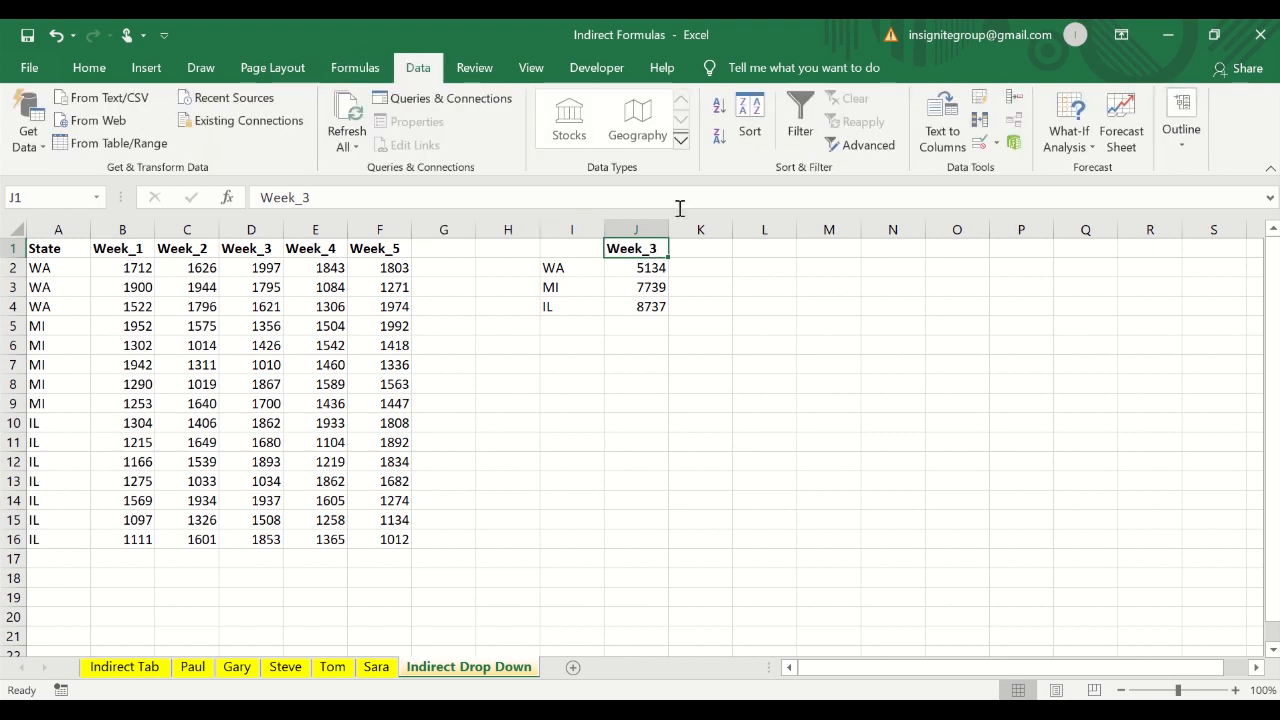
pyautogui.click(980, 146)
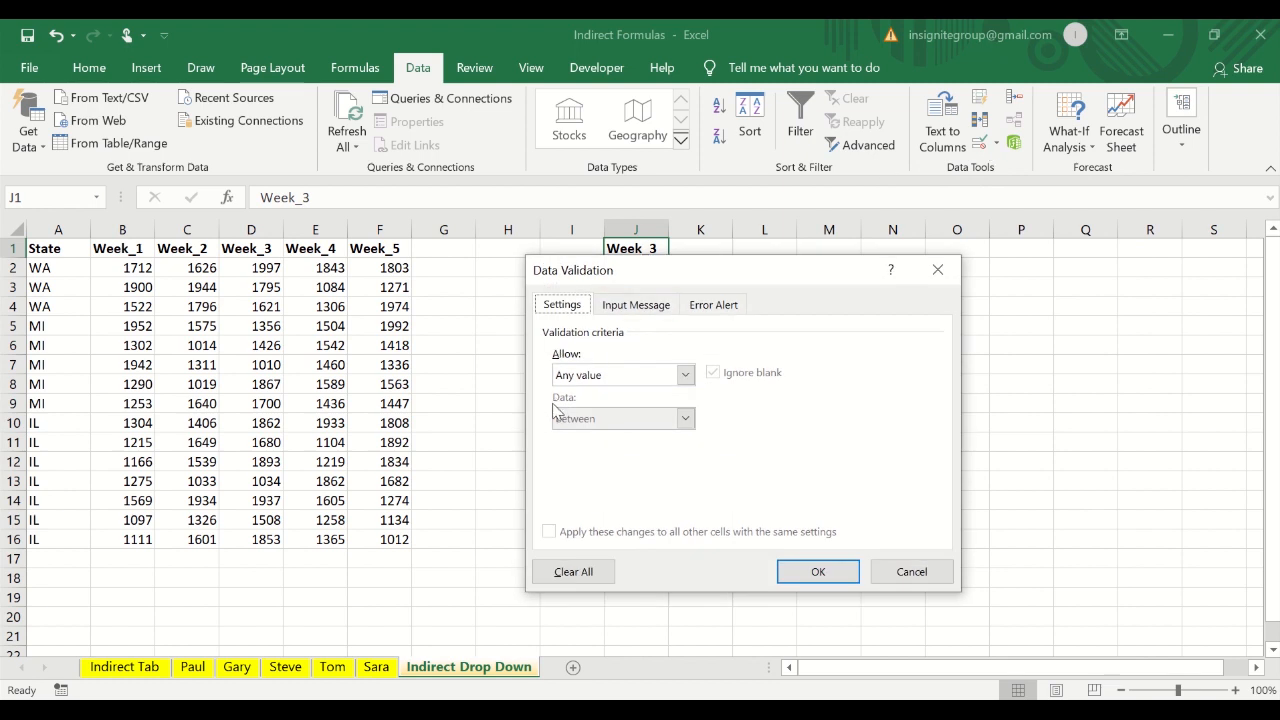
pyautogui.click(596, 372)
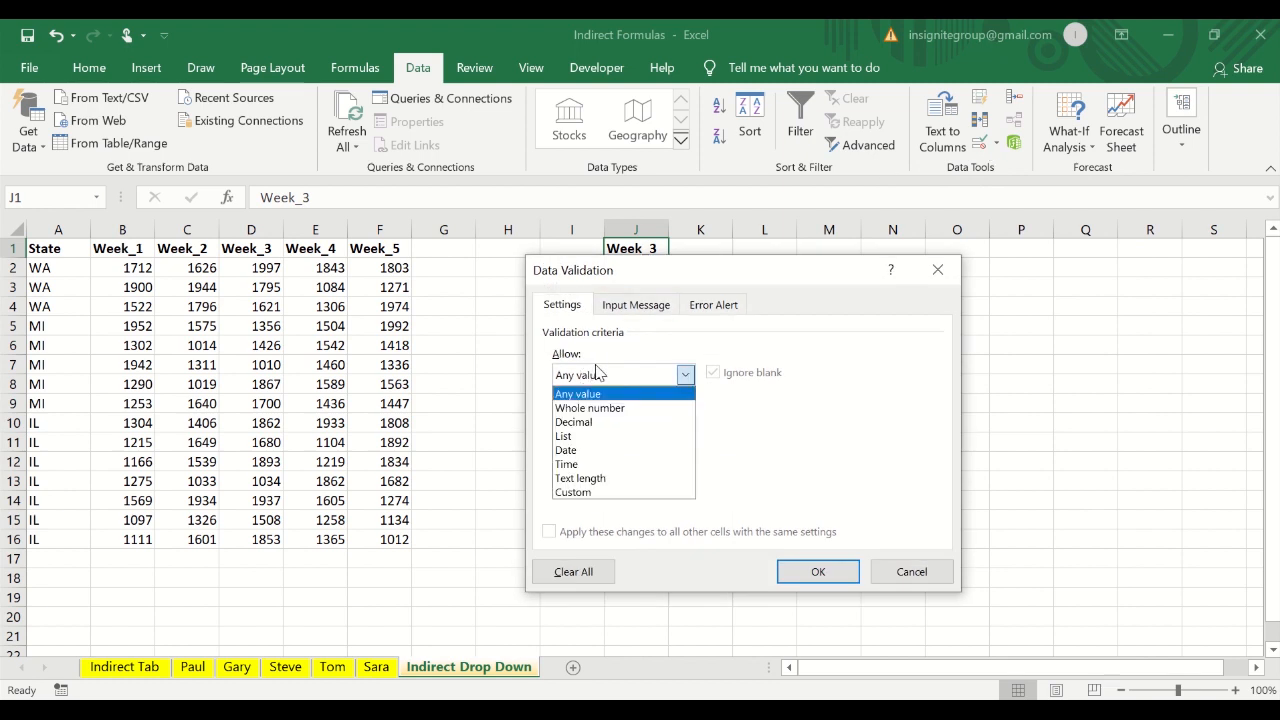
pyautogui.click(578, 438)
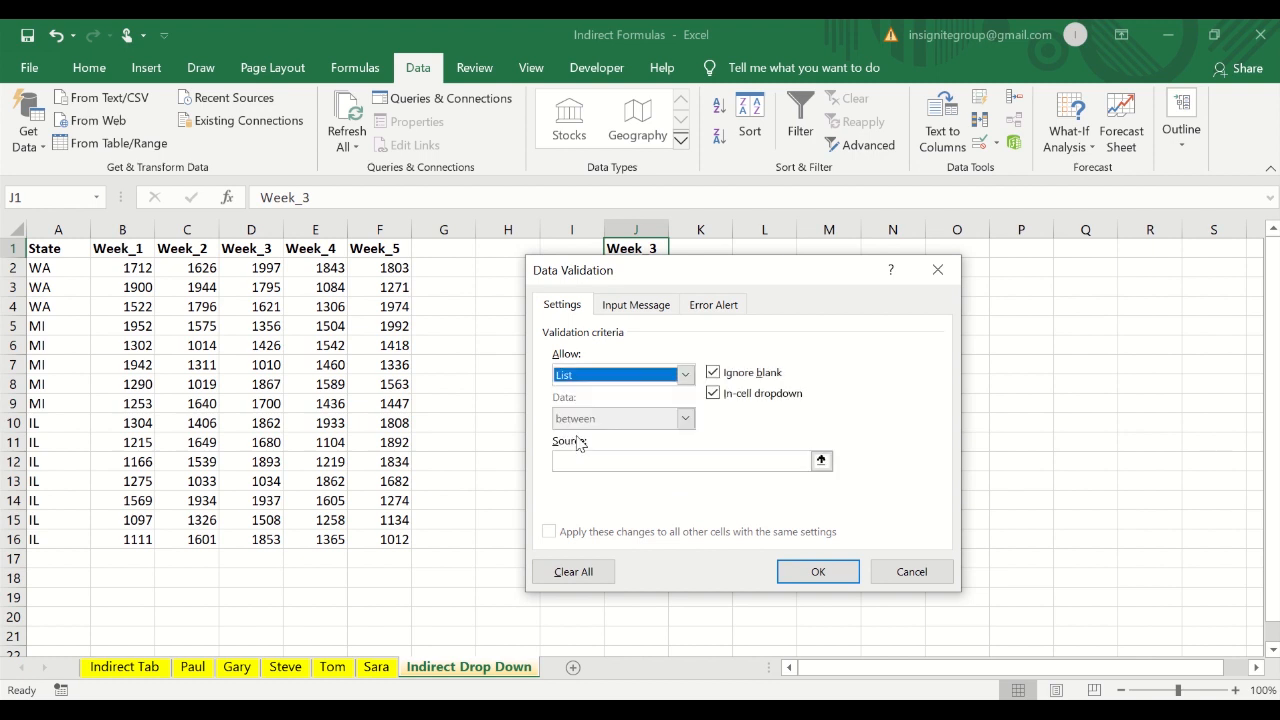
pyautogui.click(616, 380)
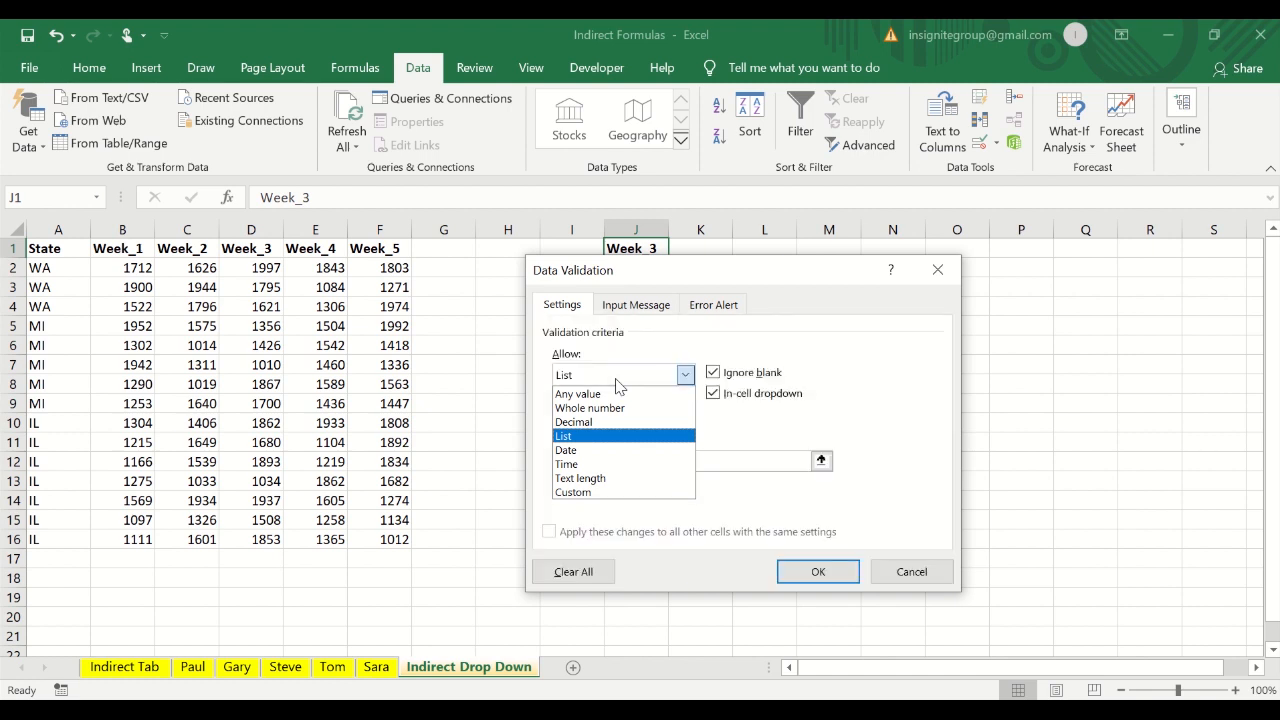
pyautogui.click(600, 438)
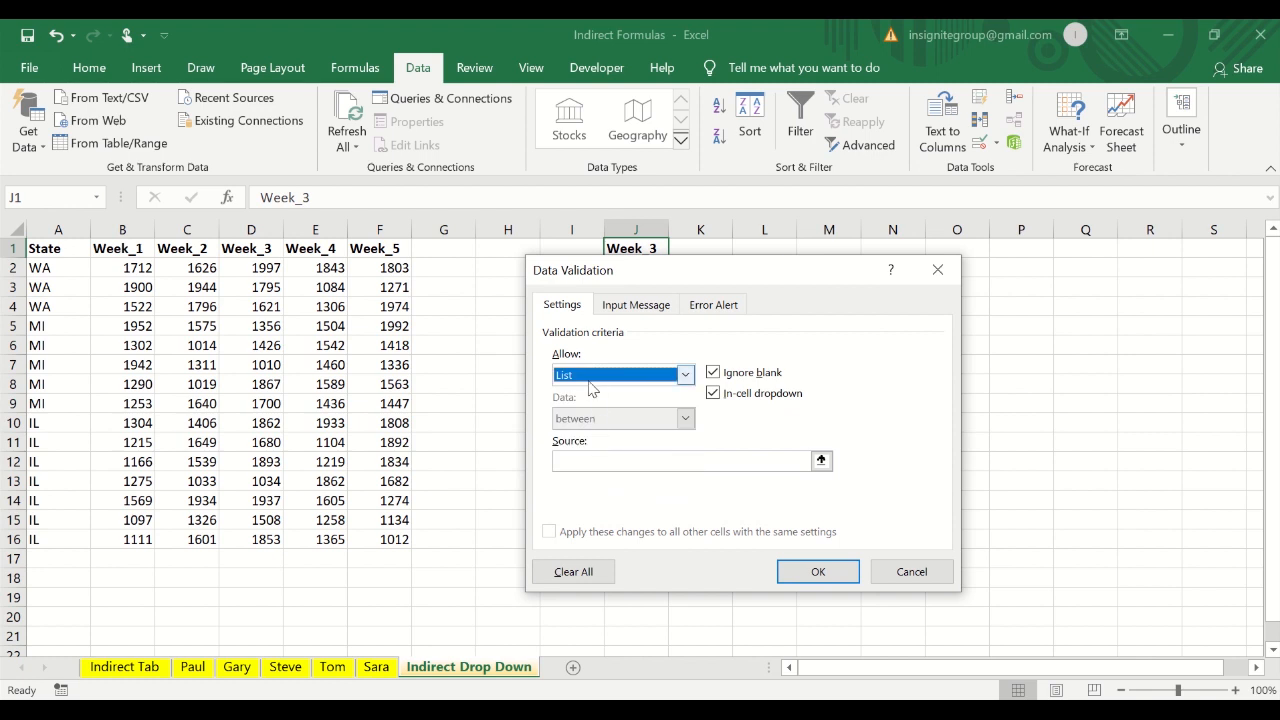
pyautogui.click(591, 376)
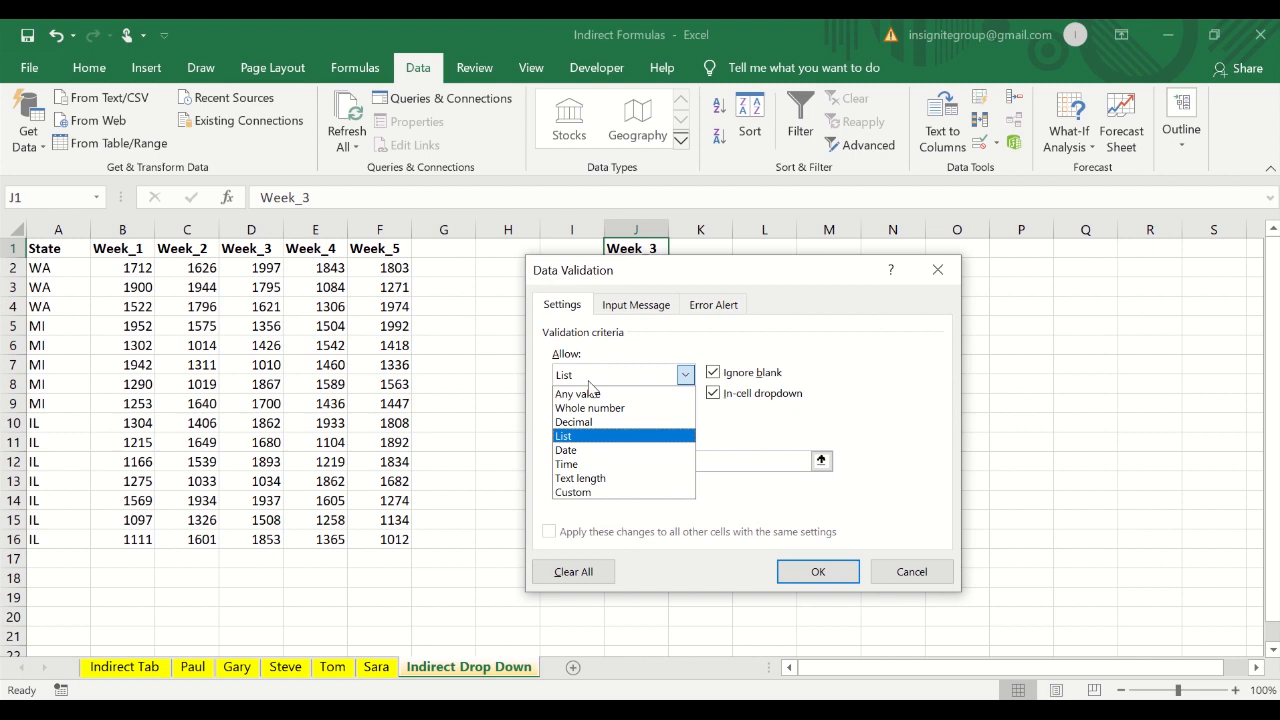
pyautogui.click(591, 384)
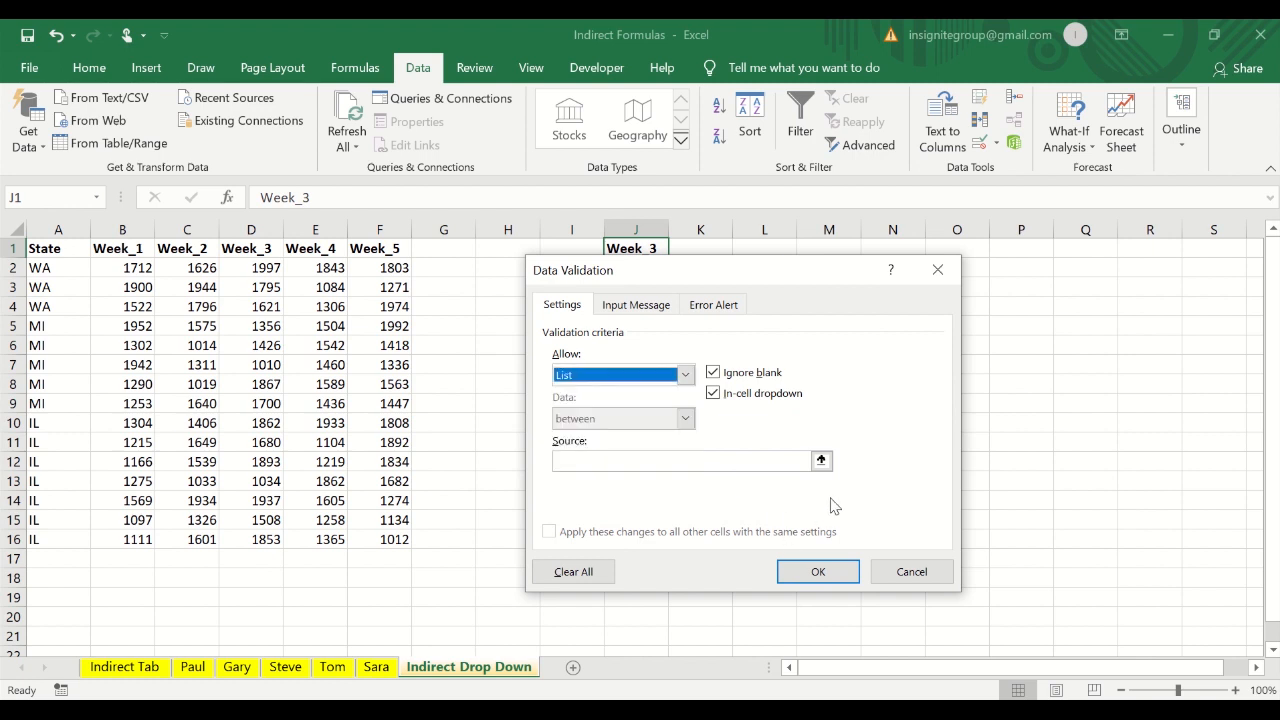
# - Set the validation list's source to the week headers =$B$1:$F$1 and apply the rule
pyautogui.click(693, 458)
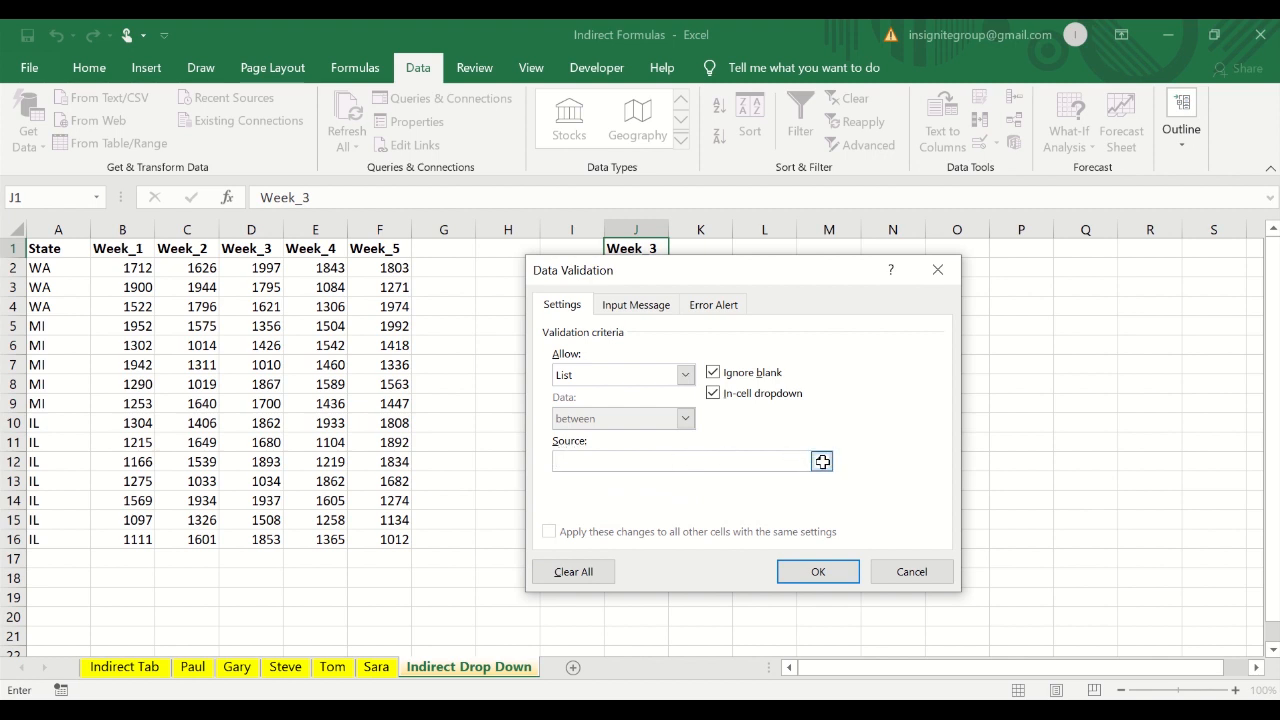
pyautogui.click(822, 461)
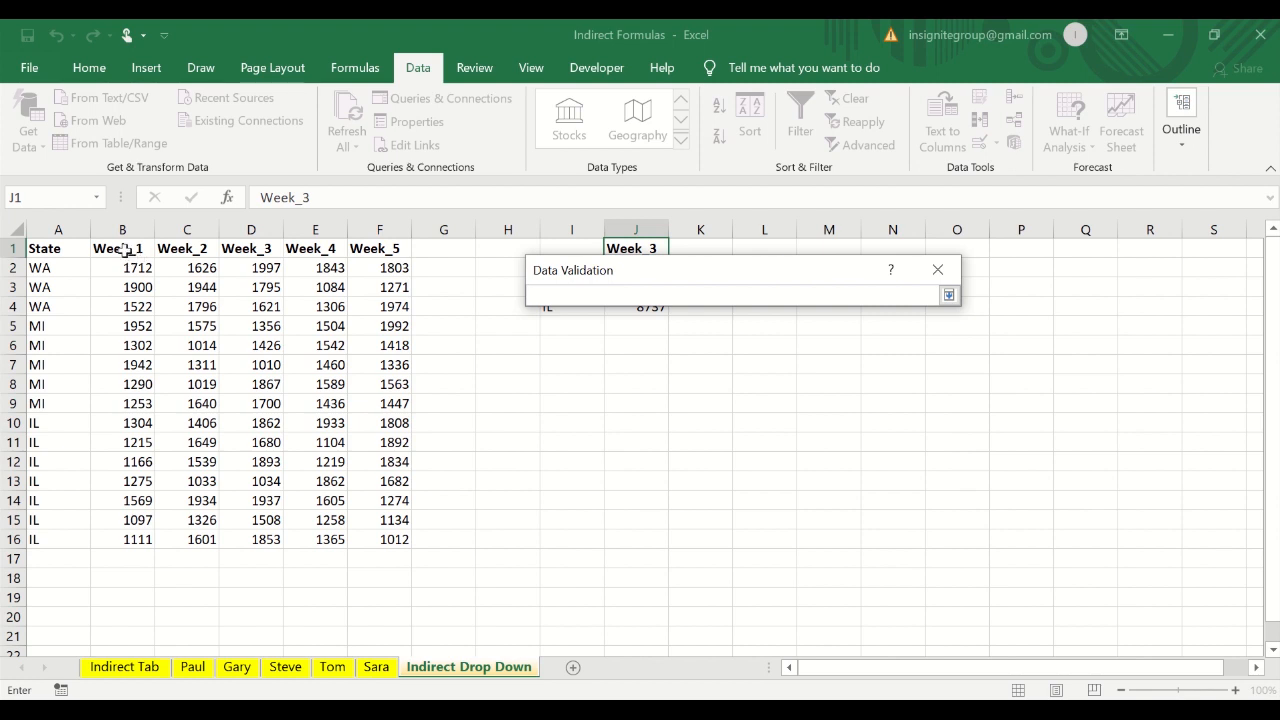
pyautogui.moveTo(123, 250); pyautogui.dragTo(379, 220)
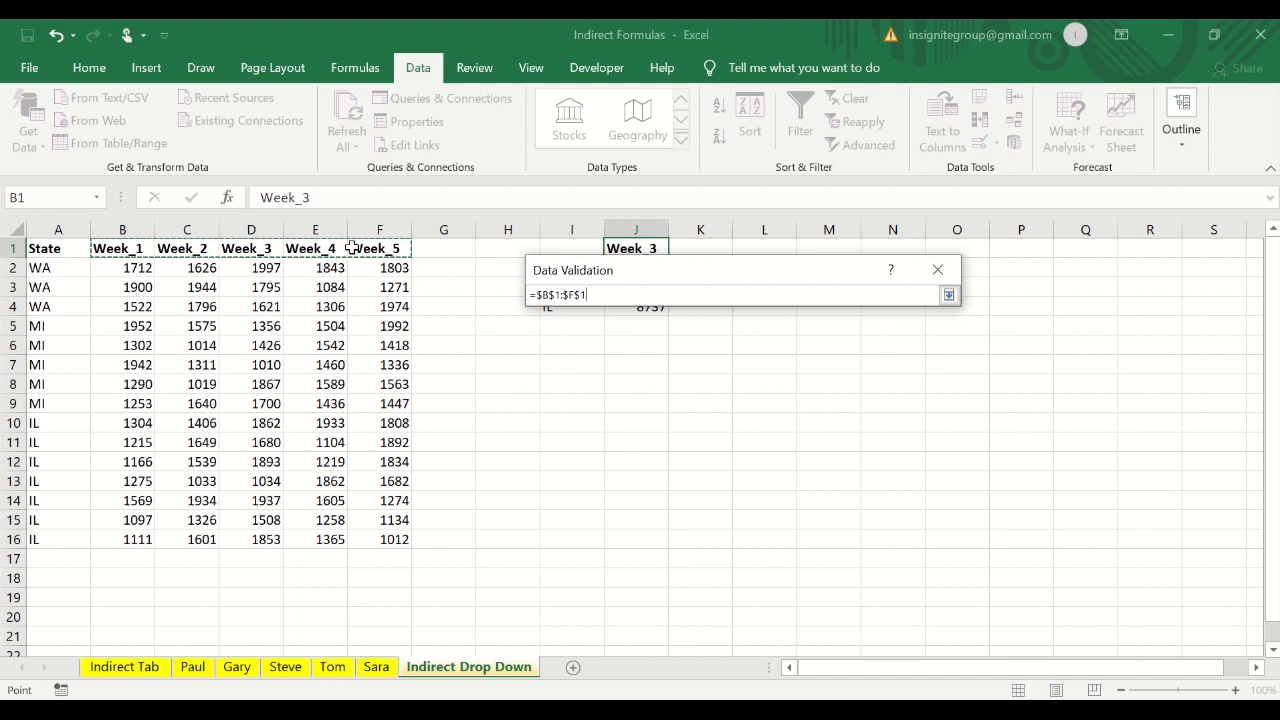
pyautogui.click(948, 294)
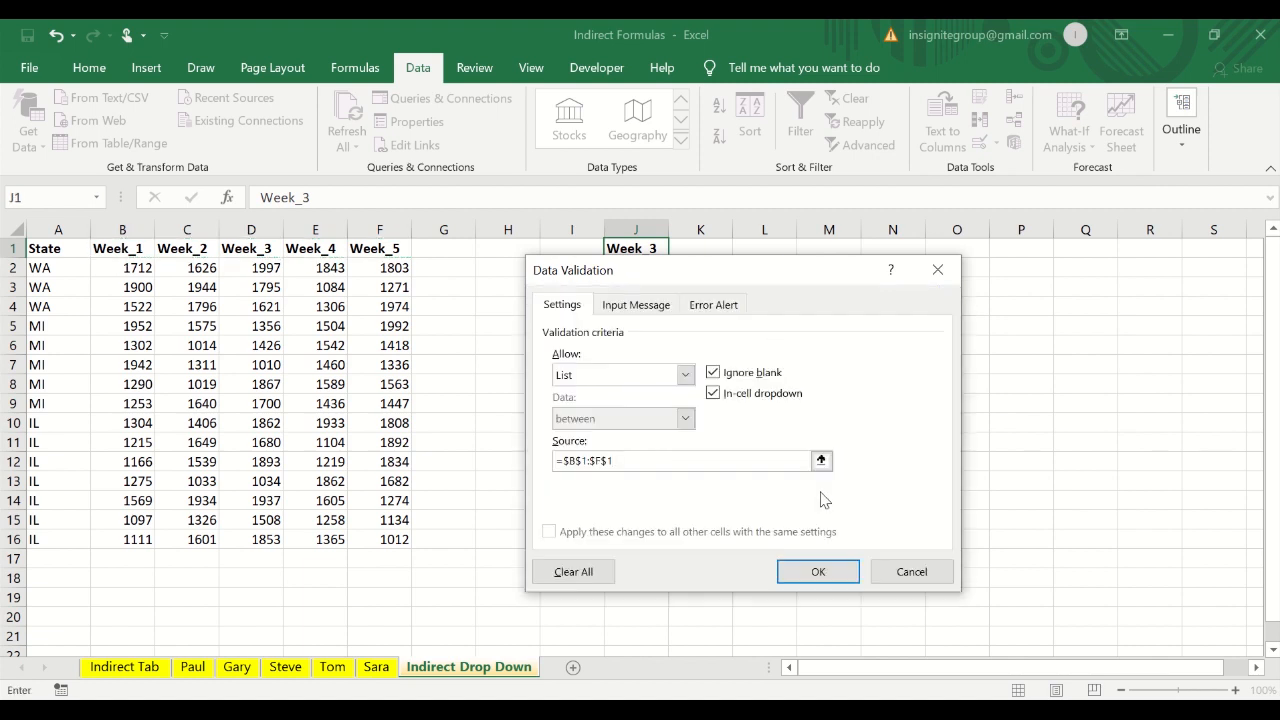
pyautogui.click(814, 571)
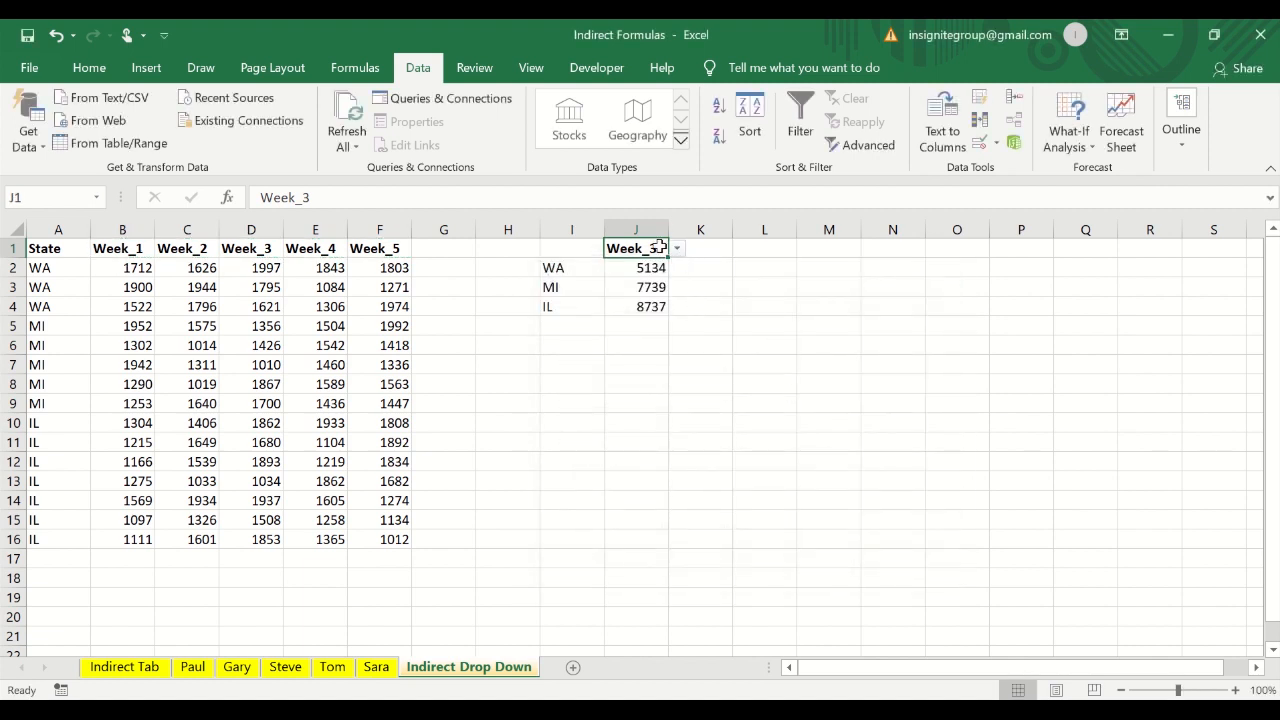
# - Try the drop-down list in J1 by choosing Week_1, and finish with Week_4 selected
pyautogui.click(677, 249)
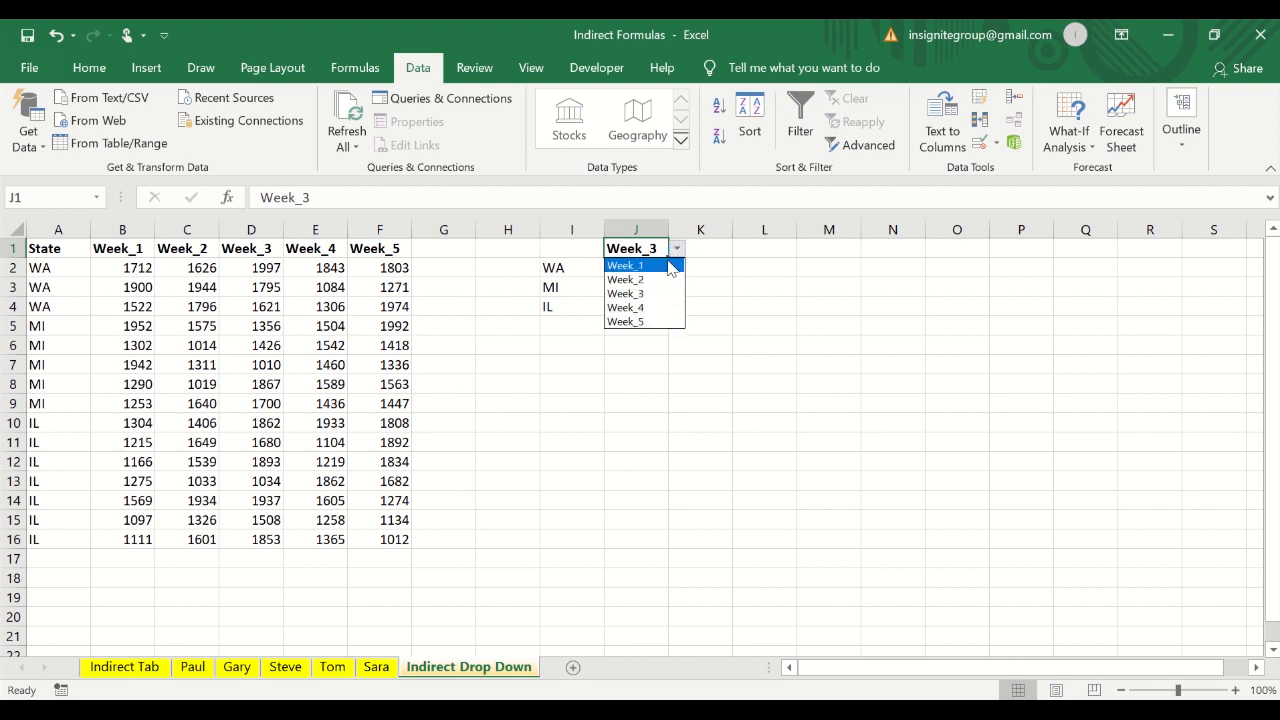
pyautogui.click(670, 266)
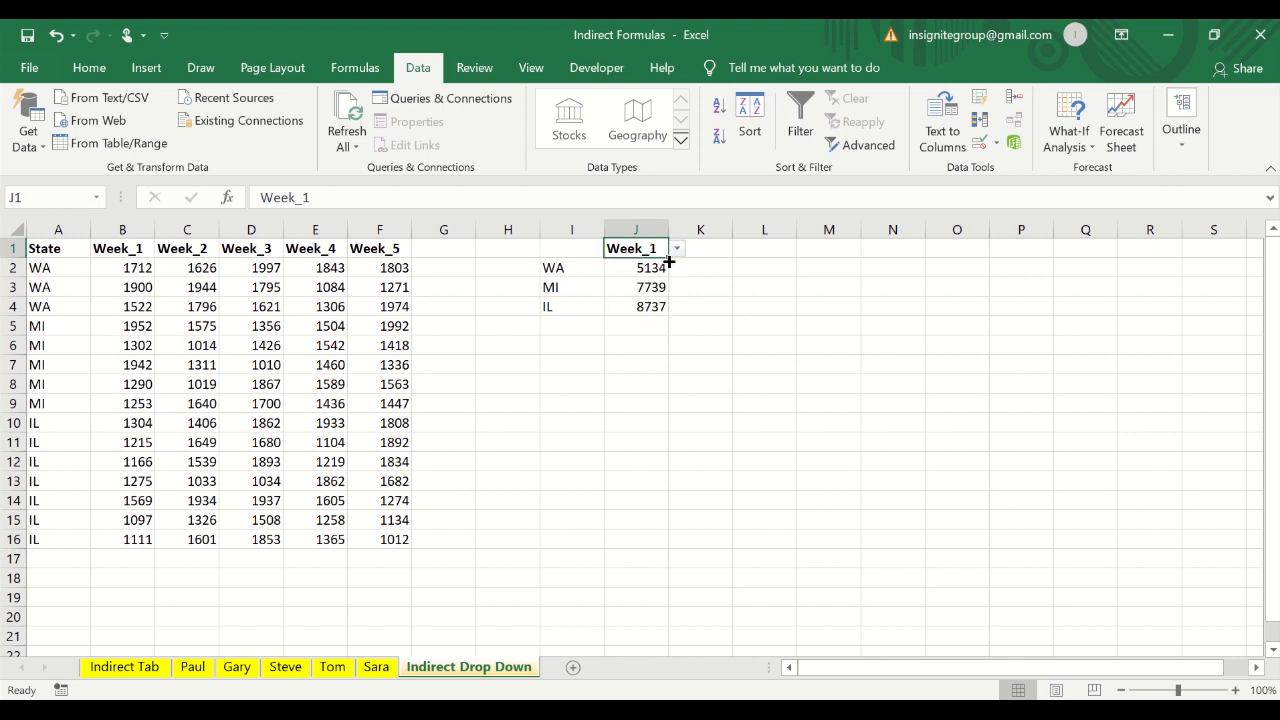
pyautogui.click(677, 249)
pyautogui.click(648, 268)
pyautogui.click(674, 263)
pyautogui.click(663, 250)
pyautogui.click(677, 249)
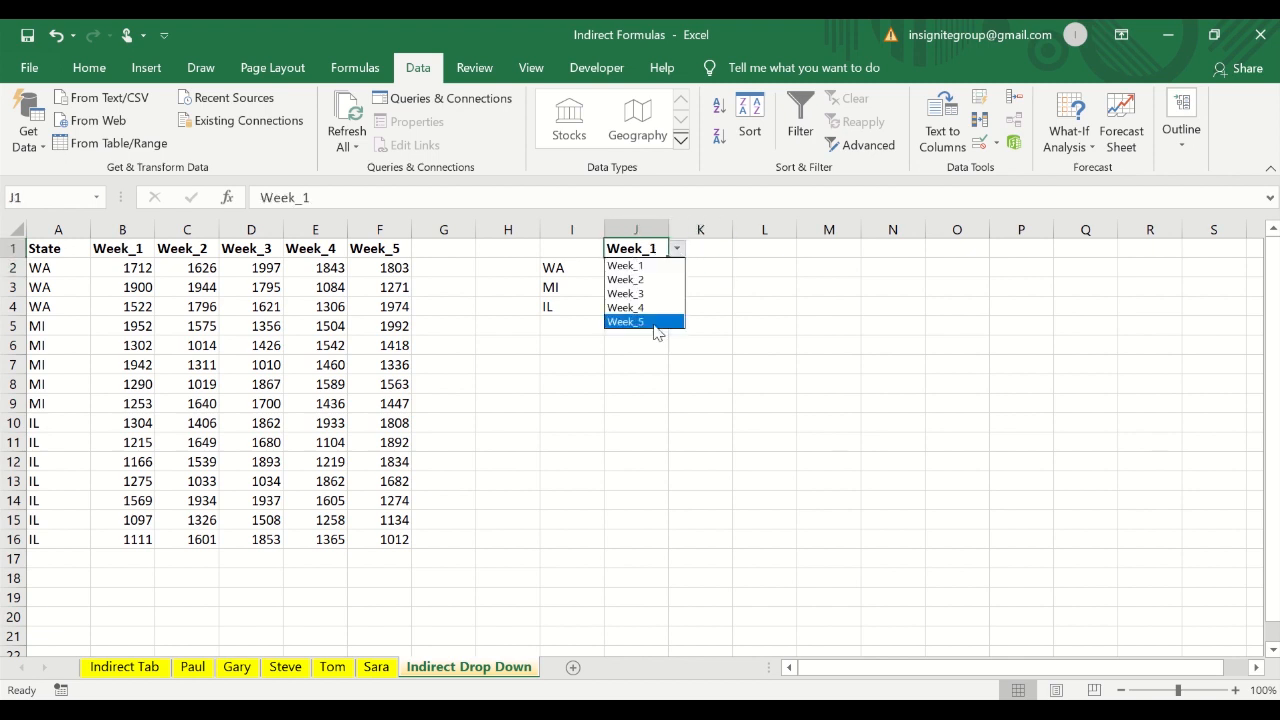
pyautogui.click(650, 306)
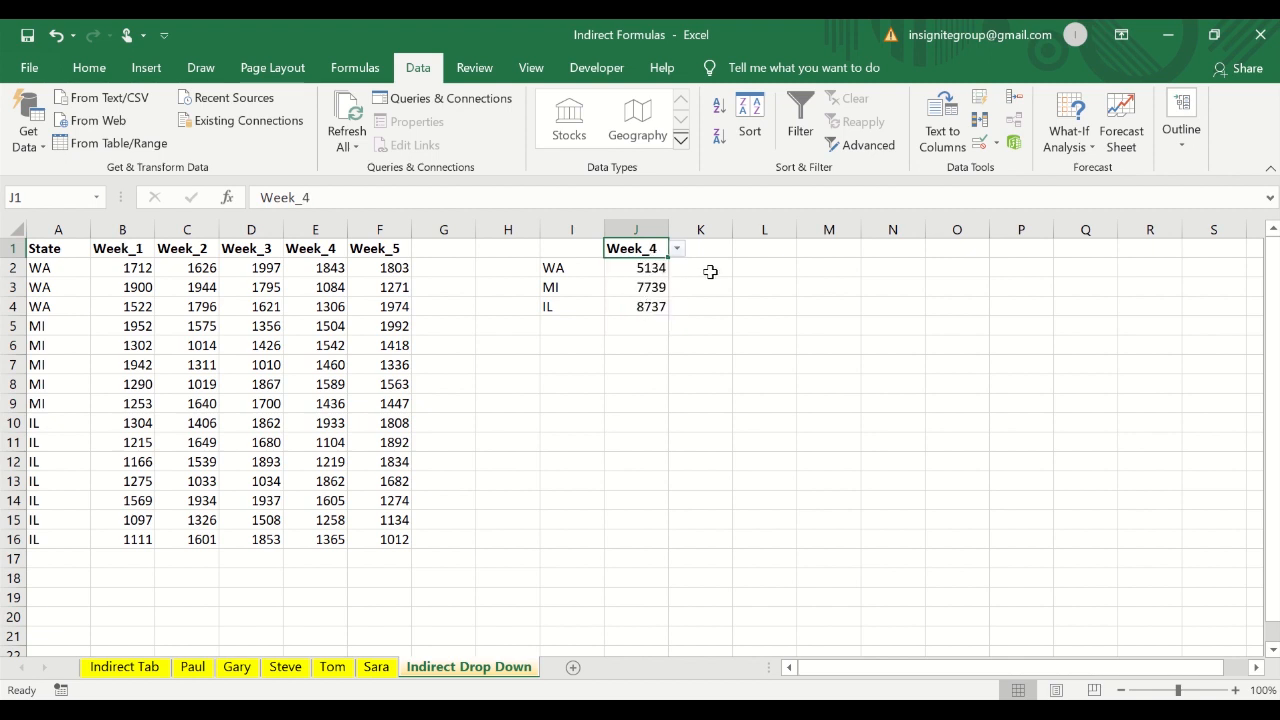
# - Examine the SUMIF formulas in J2:J4 and the ranges the J2 formula refers to, leaving them unedited
pyautogui.press('Down')
pyautogui.press('Down')
pyautogui.press('Down')
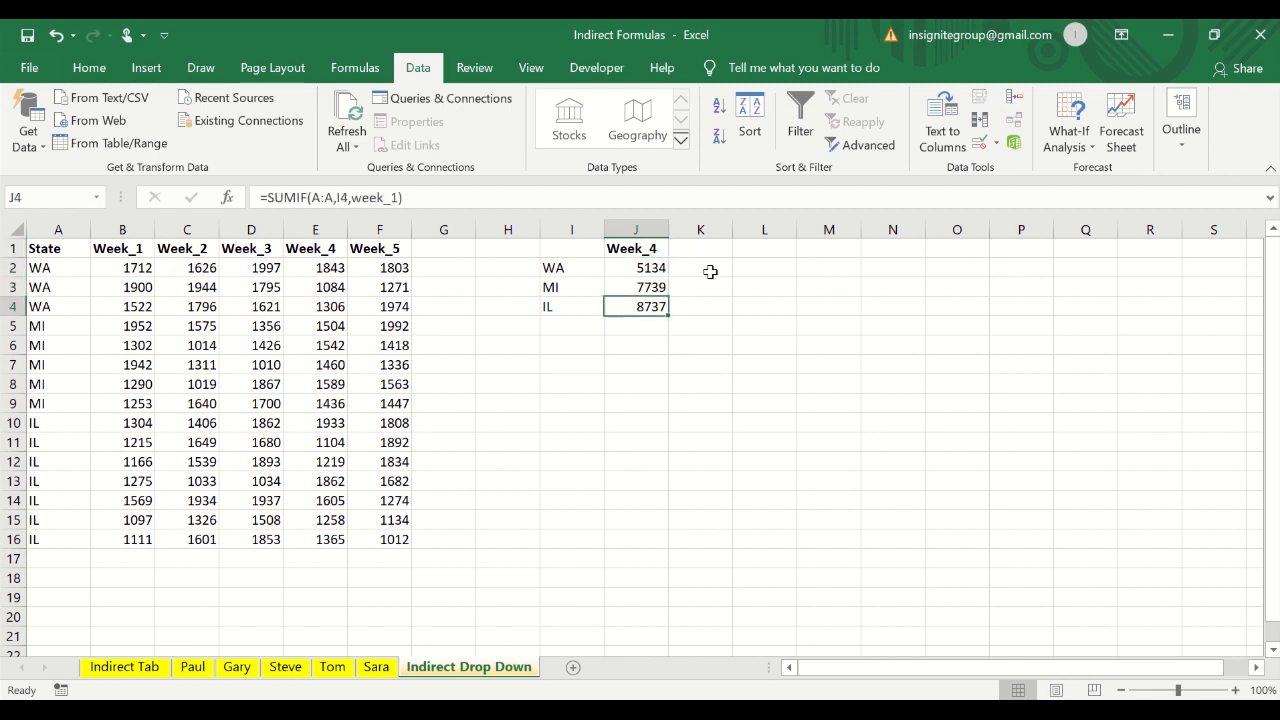
pyautogui.press('Up')
pyautogui.press('Up')
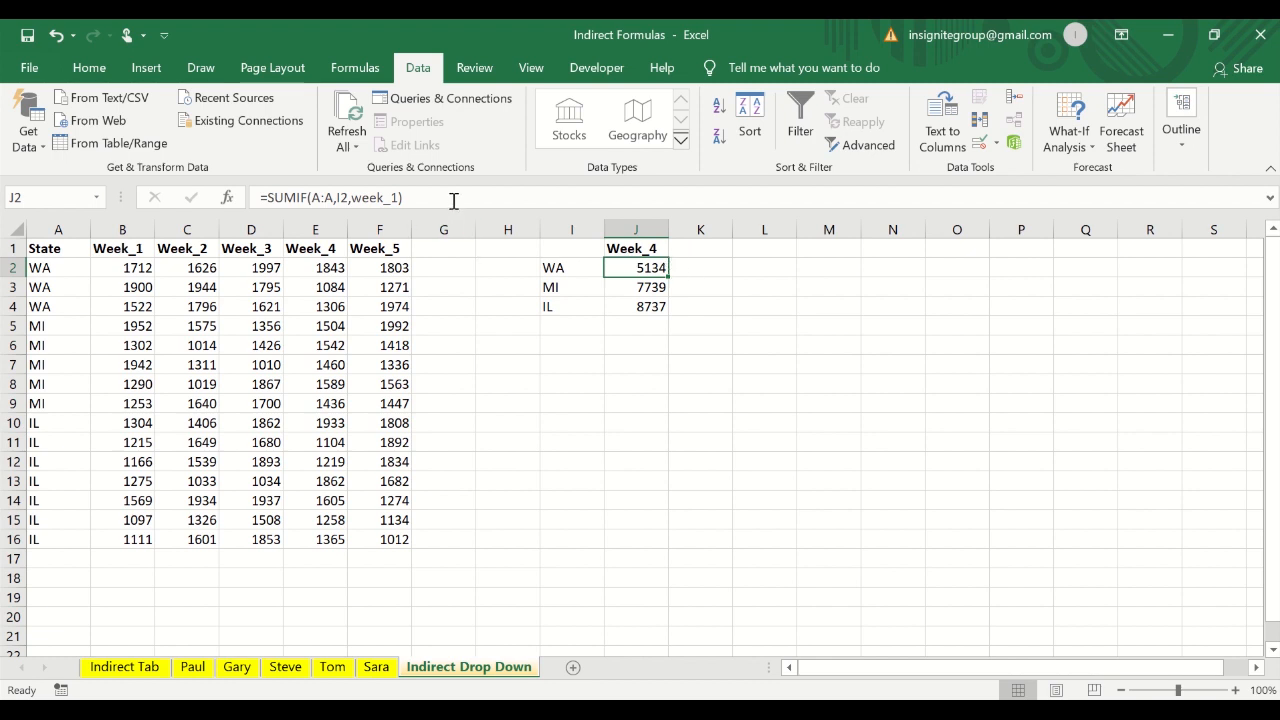
pyautogui.click(403, 198)
pyautogui.click(325, 198)
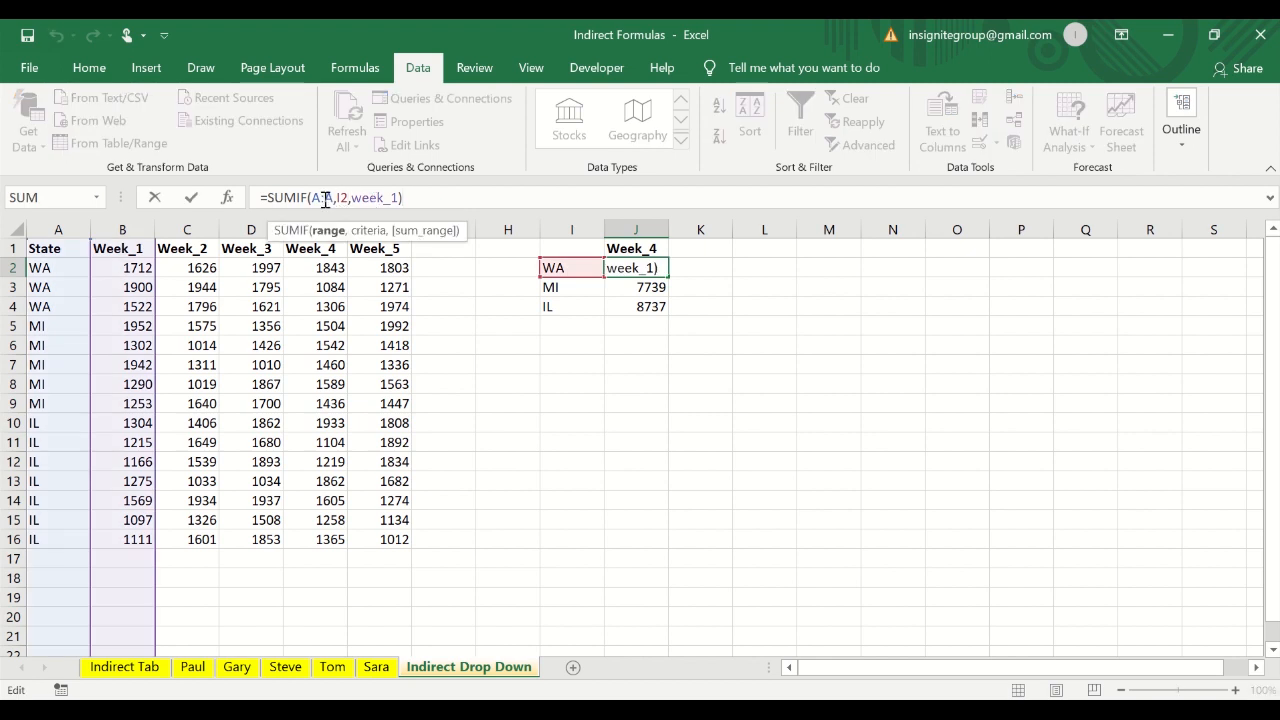
pyautogui.press('Escape')
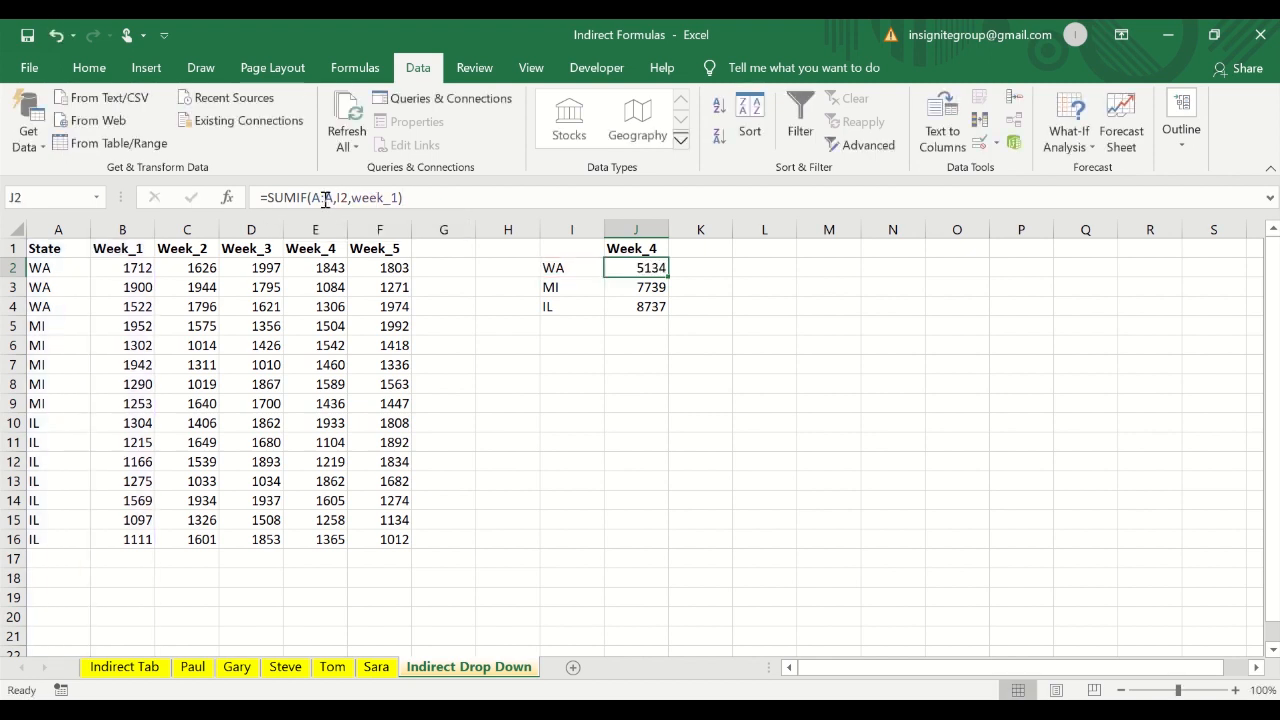
# - Select the State column and the Week_1 to Week_3 columns in turn to review the SUMIF ranges
pyautogui.click(58, 229)
pyautogui.click(138, 229)
pyautogui.click(187, 229)
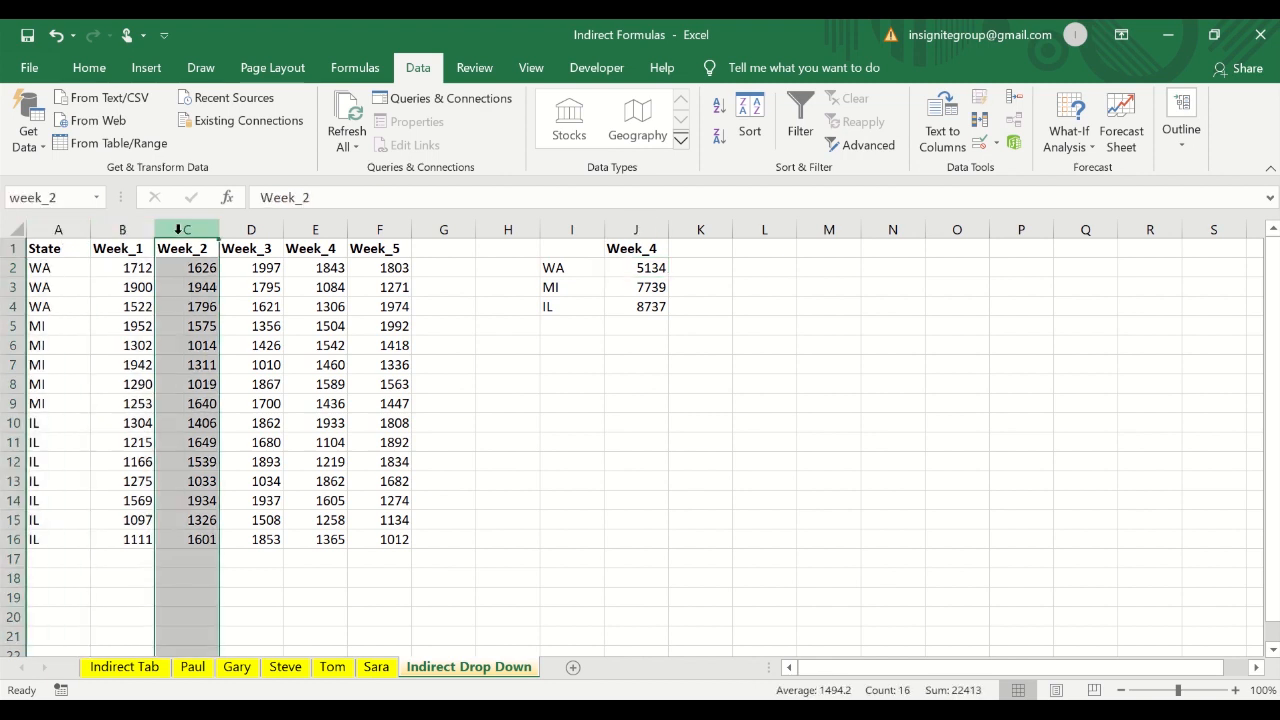
pyautogui.click(251, 229)
pyautogui.click(72, 229)
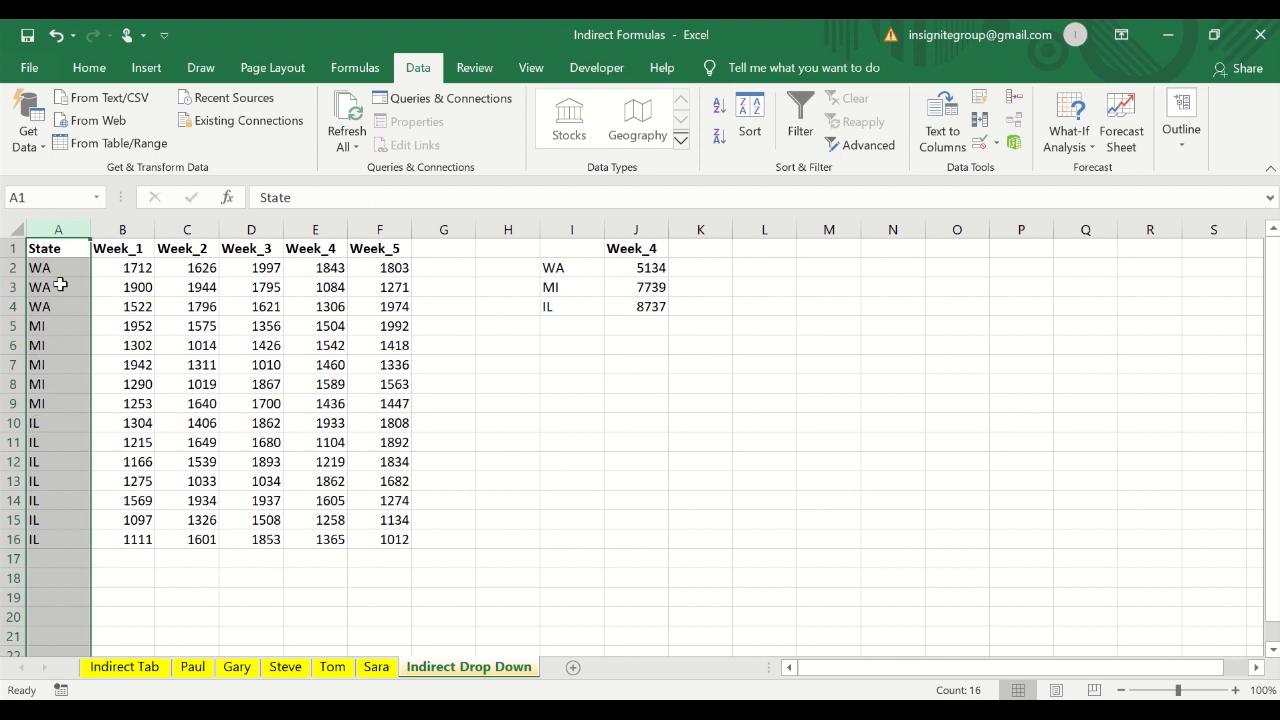
# - Replace week_1 with a reference to J1 in the WA total, making J2 =SUMIF(A:A,I2,J1)
pyautogui.click(645, 265)
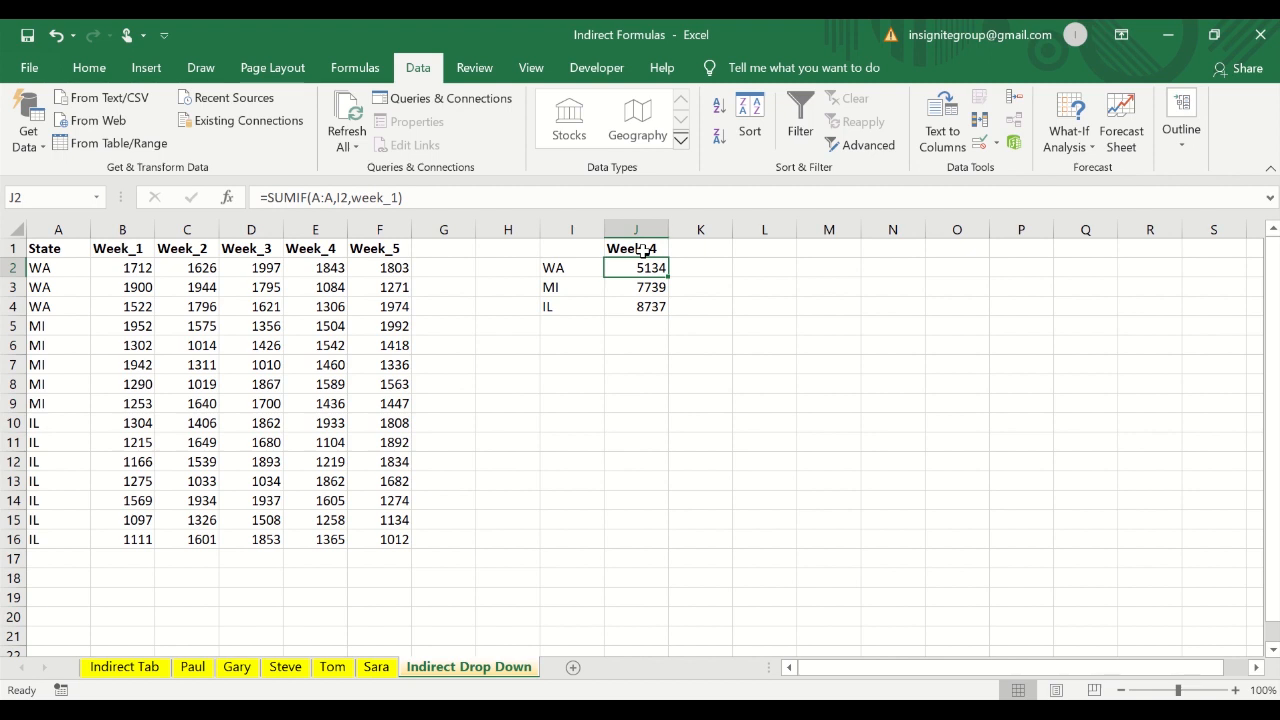
pyautogui.click(402, 198)
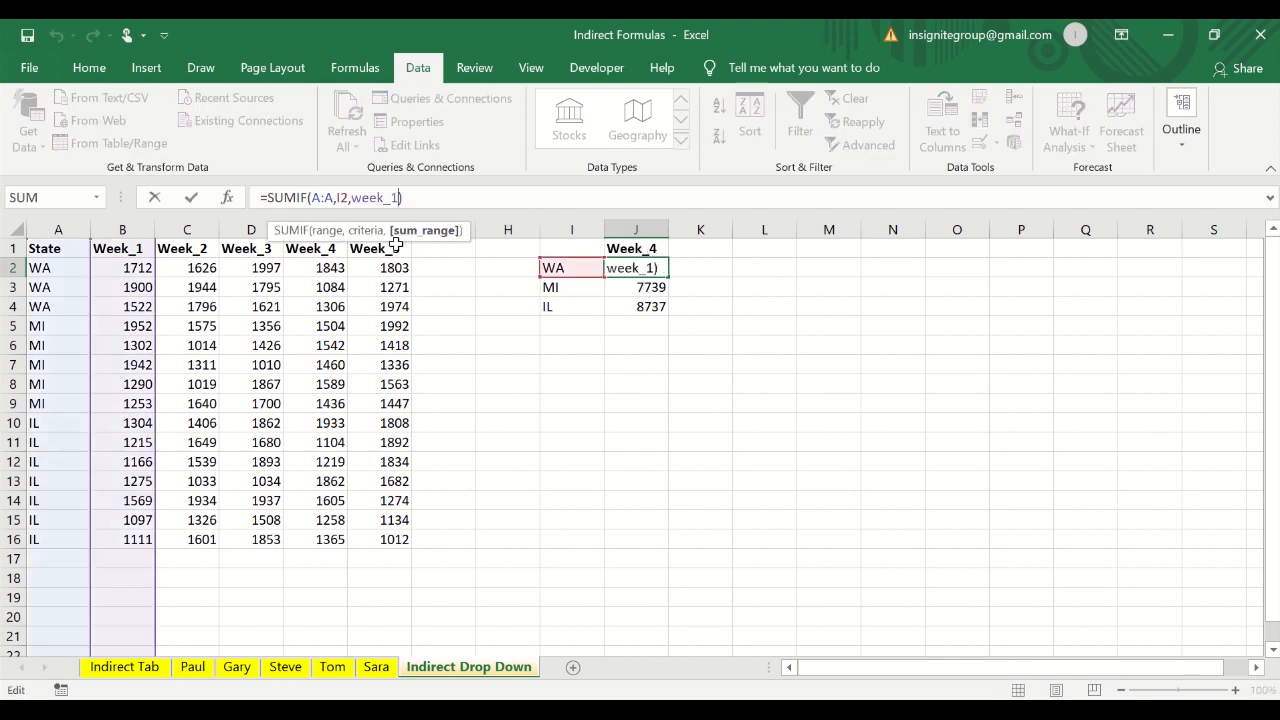
pyautogui.press('BackSpace')
pyautogui.press('BackSpace')
pyautogui.press('BackSpace')
pyautogui.press('BackSpace')
pyautogui.press('BackSpace')
pyautogui.press('BackSpace')
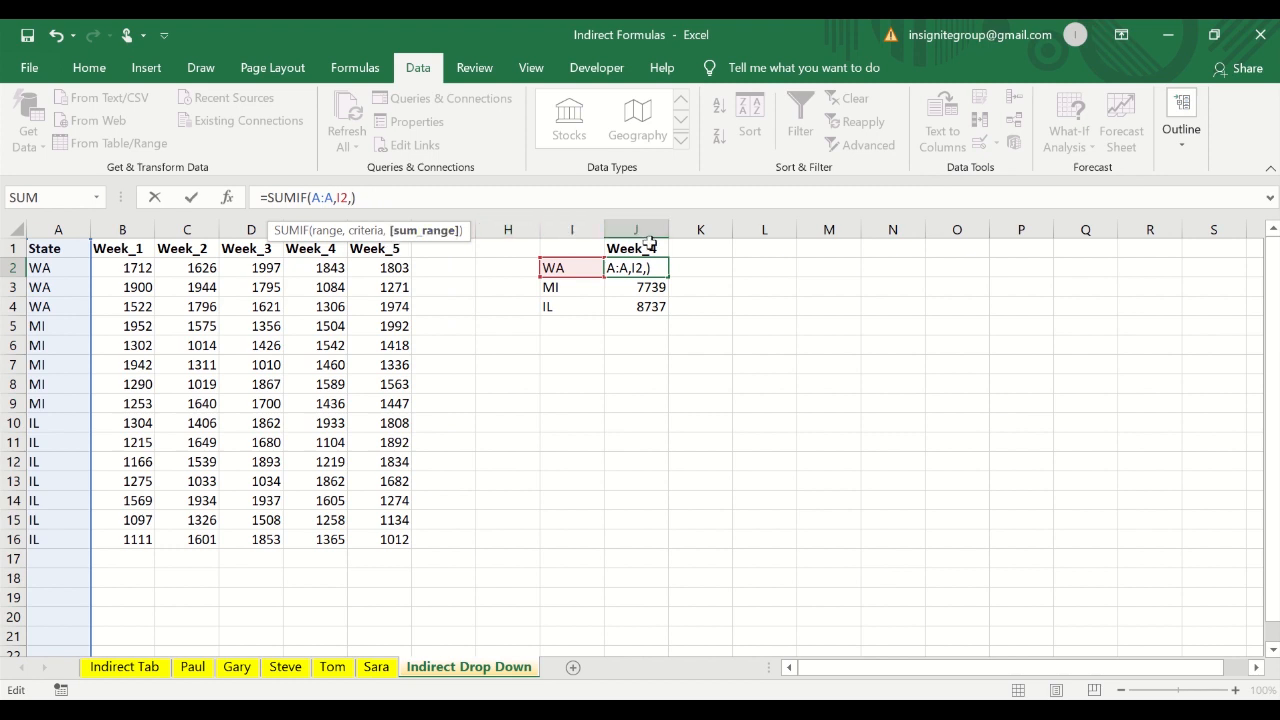
pyautogui.click(650, 249)
pyautogui.press('Return')
pyautogui.press('Return')
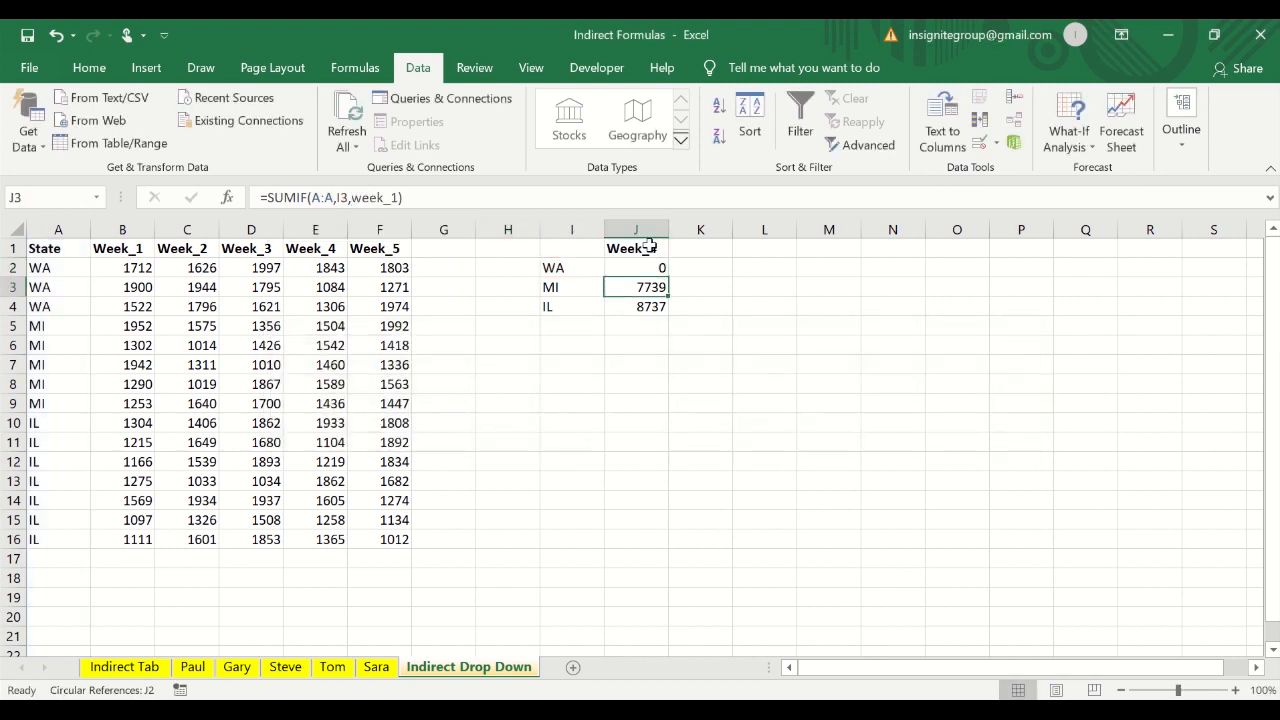
pyautogui.click(599, 193)
pyautogui.press('Escape')
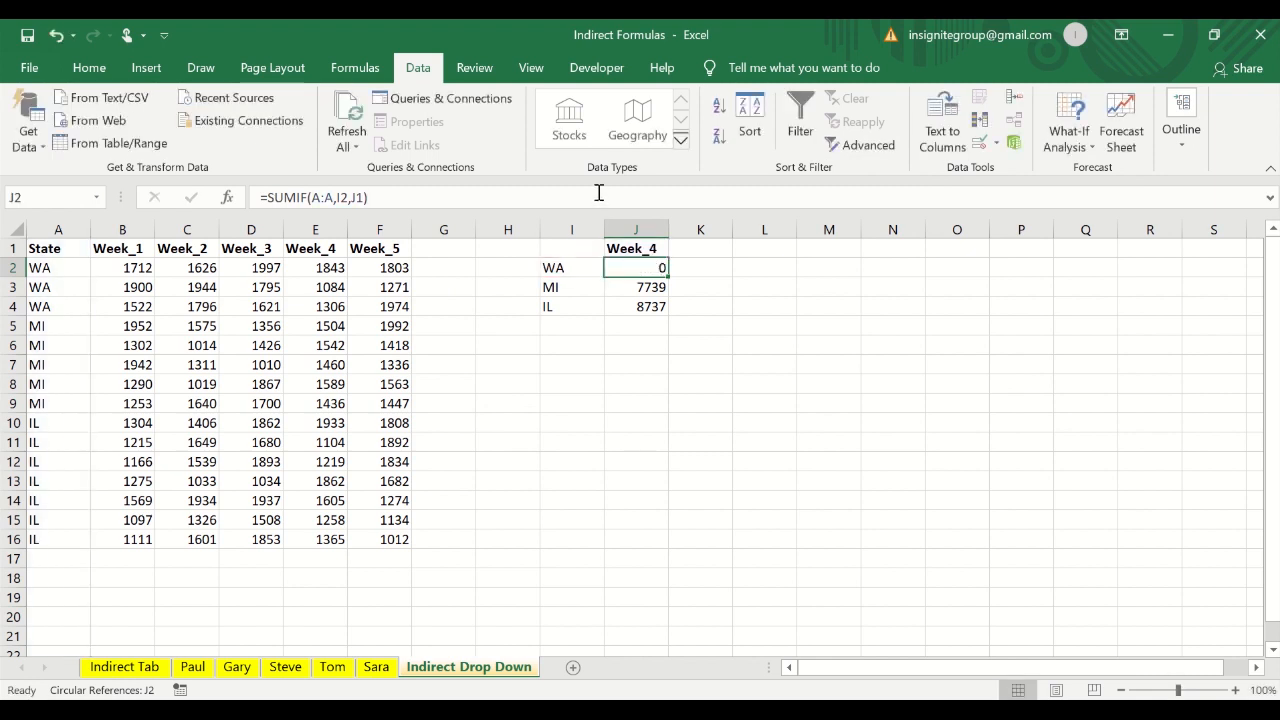
# - Wrap the J1 reference in INDIRECT so the formula in J2 reads =SUMIF(A:A,I2,INDIRECT(J1))
pyautogui.click(355, 198)
pyautogui.write('indirect(')
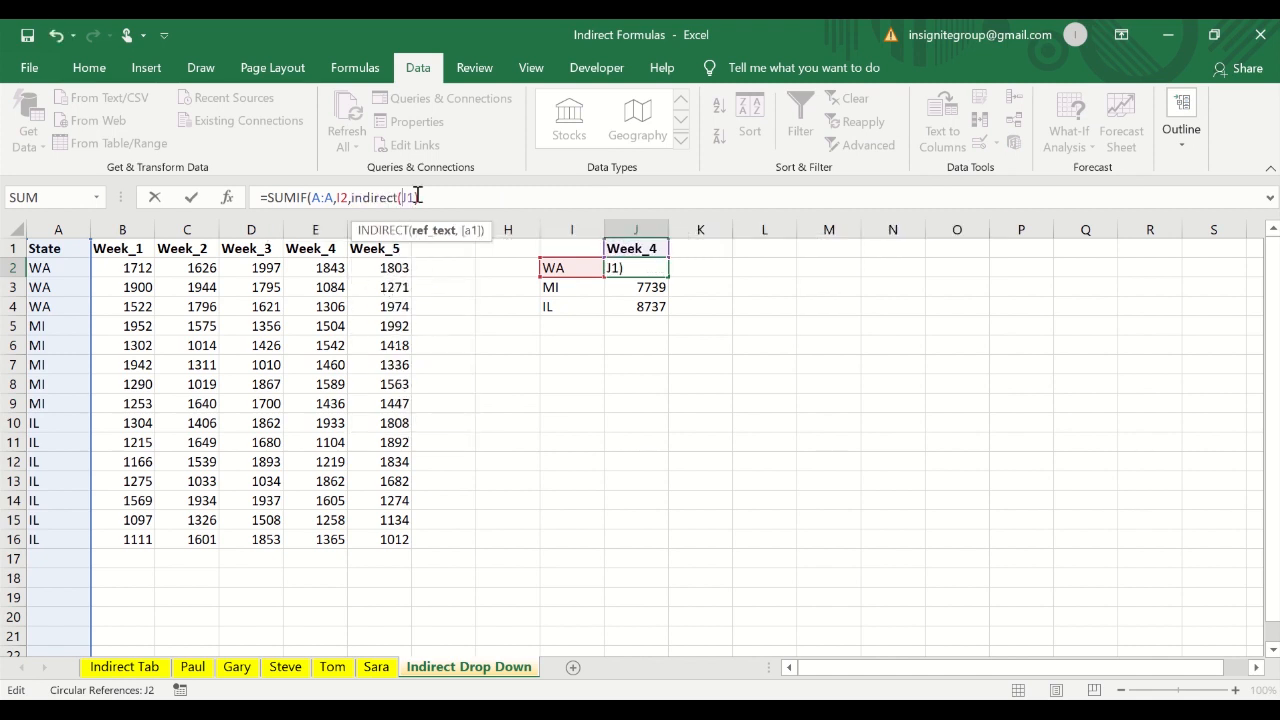
pyautogui.write(')')
pyautogui.press('Return')
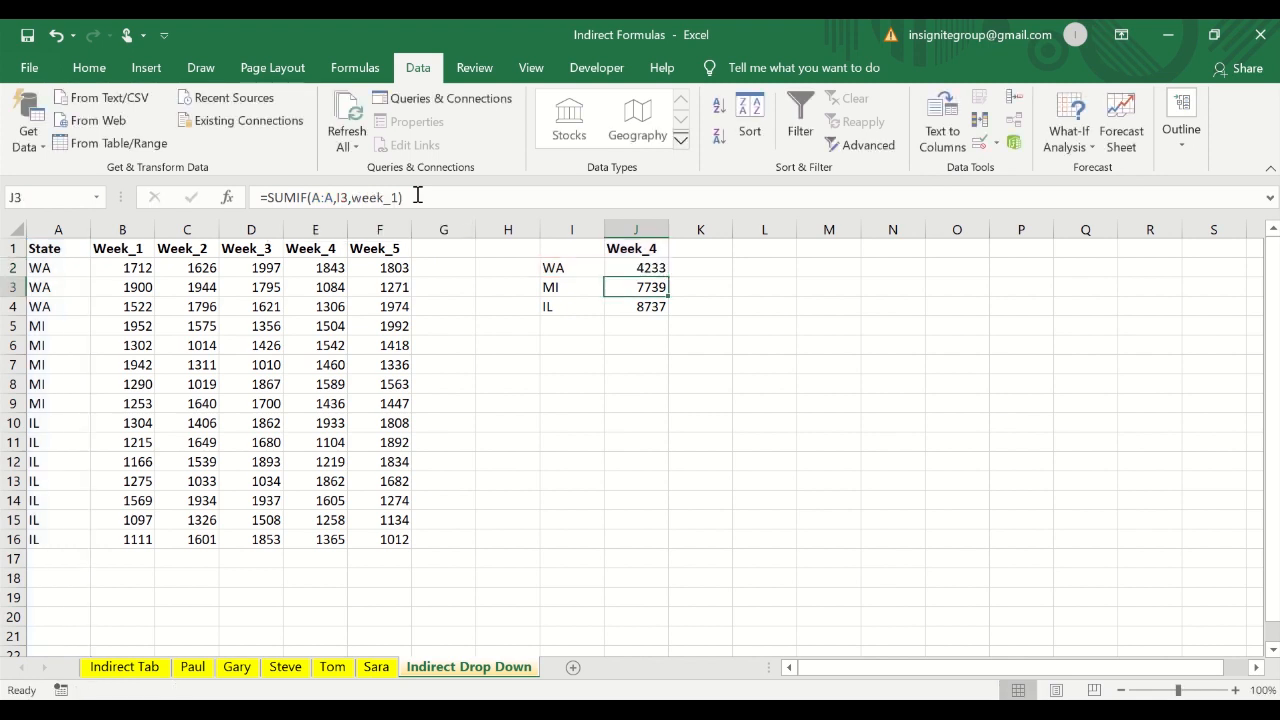
# - Make the J1 reference absolute in the WA total so J2 reads =SUMIF(A:A,I2,INDIRECT($J$1))
pyautogui.press('Up')
pyautogui.click(420, 198)
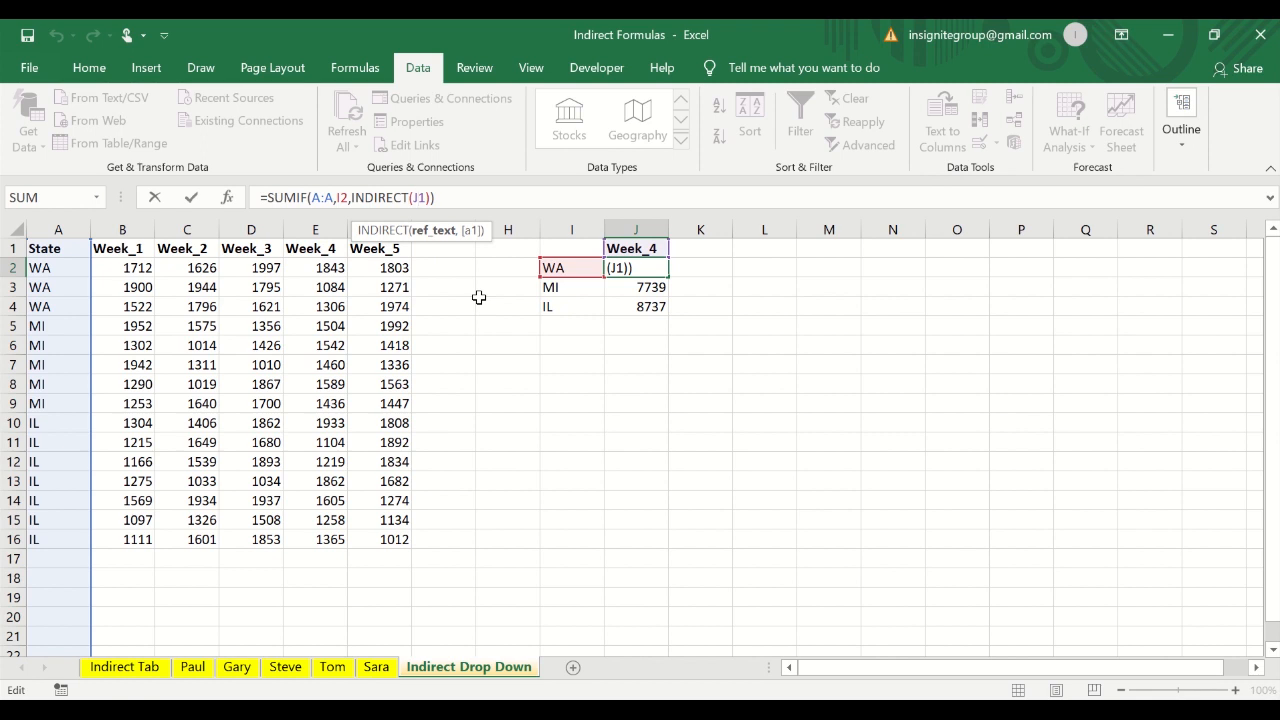
pyautogui.press('F4')
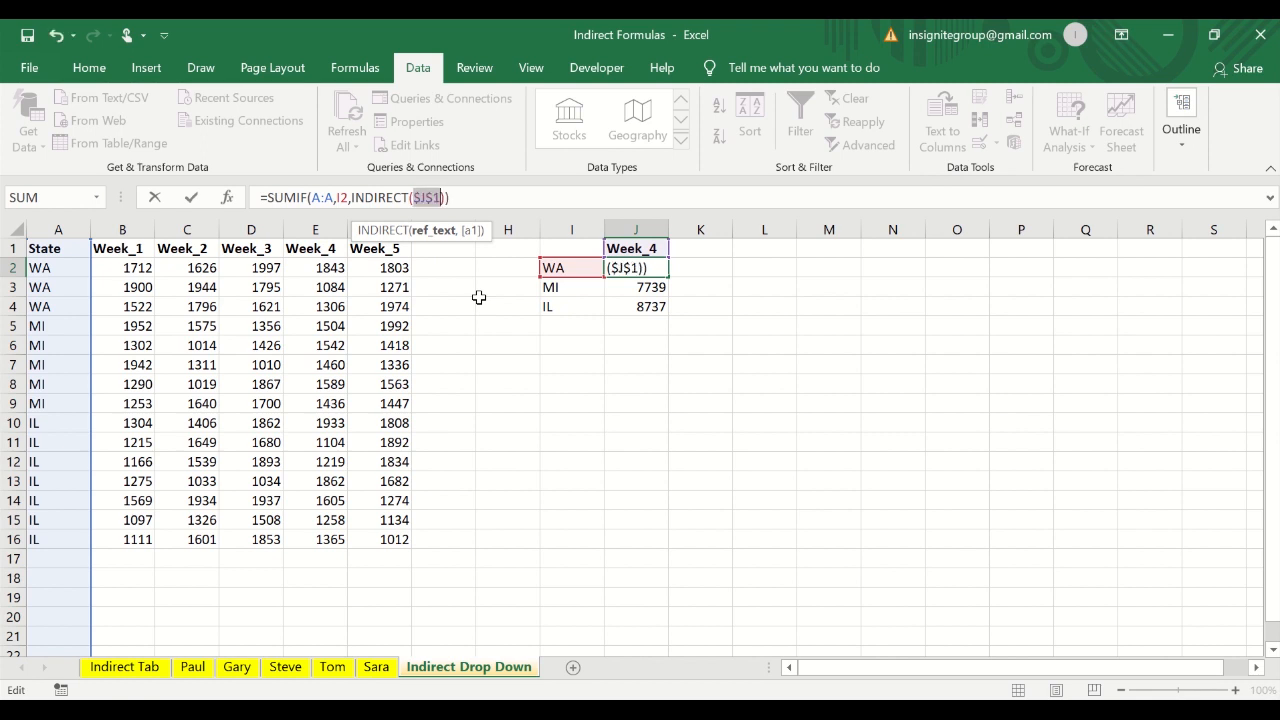
pyautogui.press('Return')
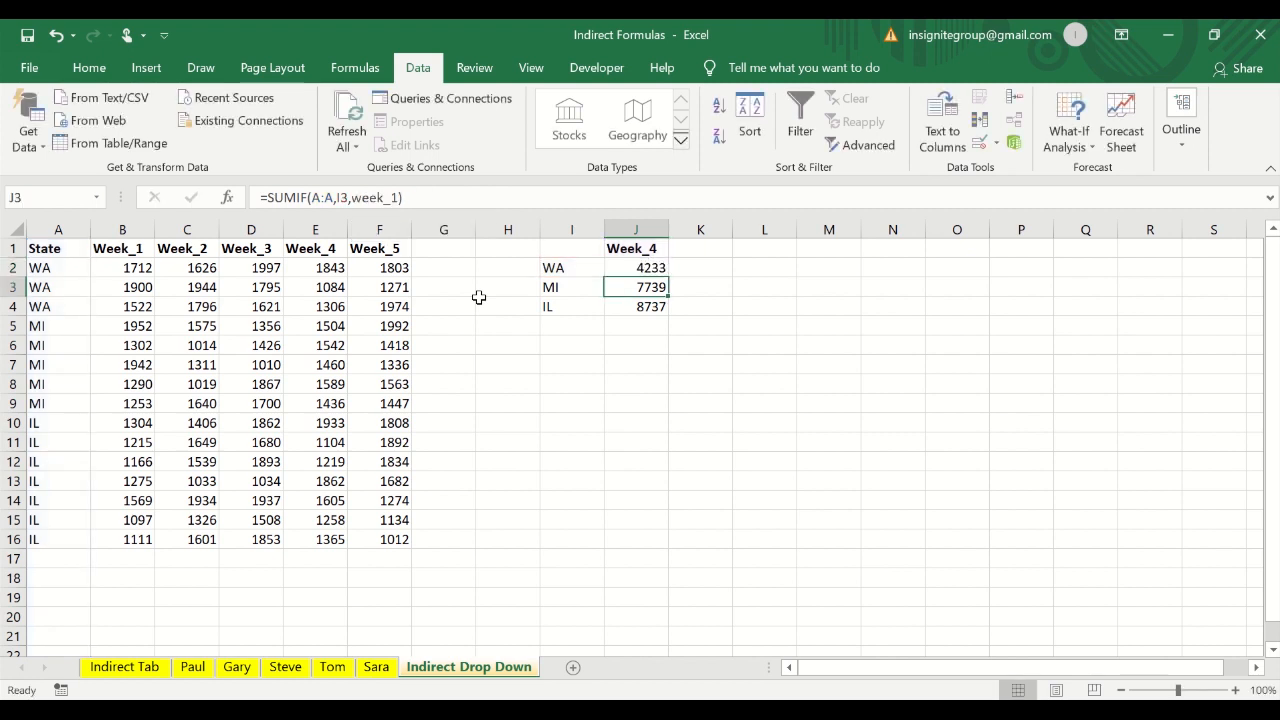
# - Copy the WA total formula from J2 down to the MI and IL totals through J4
pyautogui.press('Up')
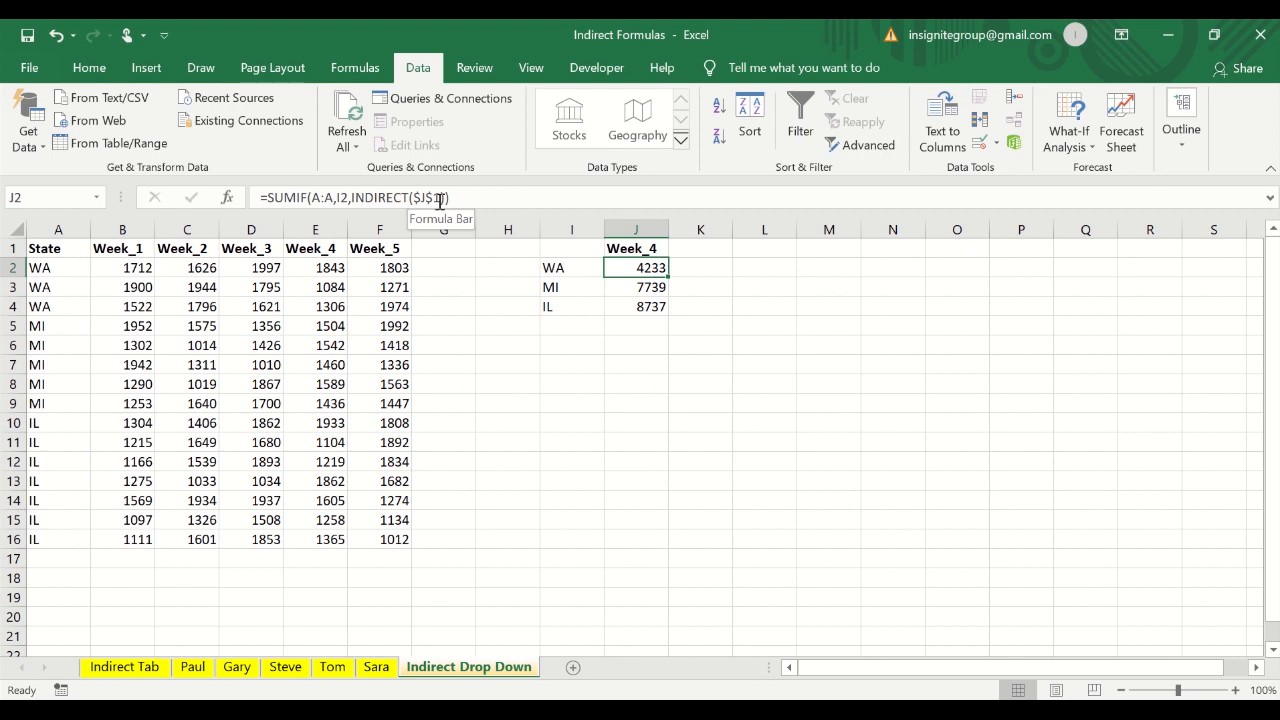
pyautogui.hotkey('ctrl', 'c')
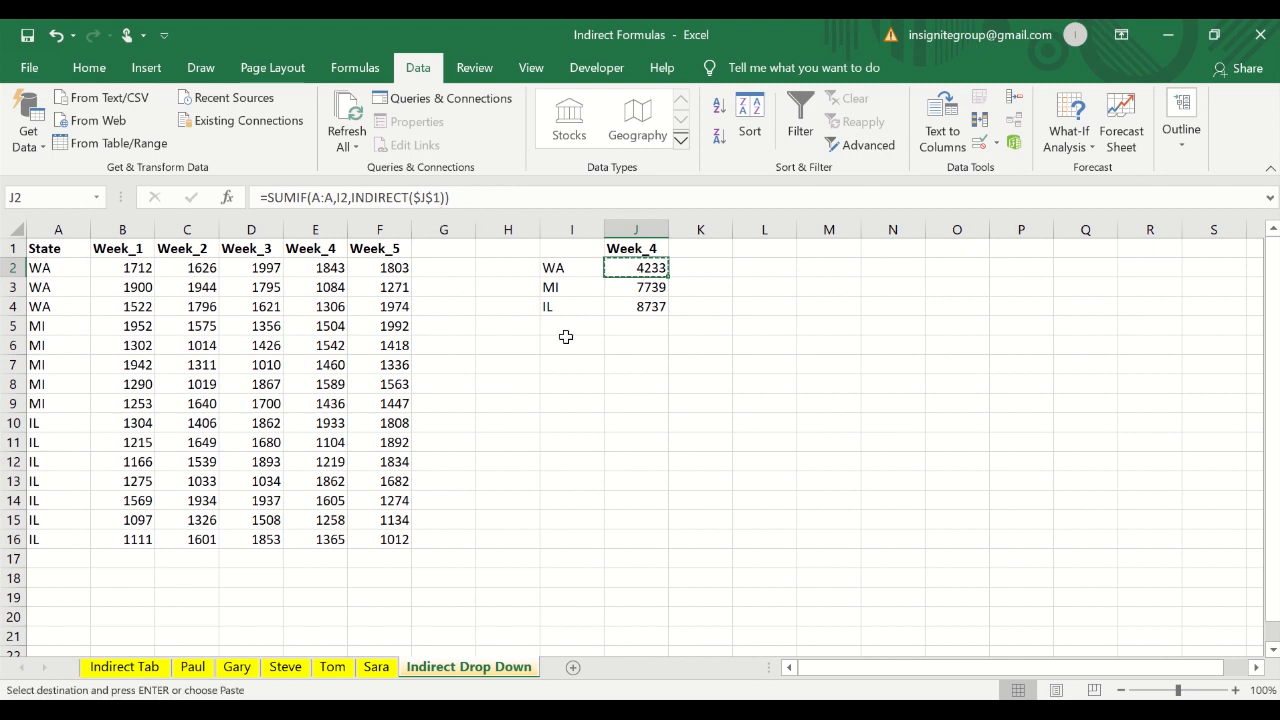
pyautogui.hotkey('shift', 'Down')
pyautogui.hotkey('shift', 'Down')
pyautogui.hotkey('ctrl', 'v')
pyautogui.press('Return')
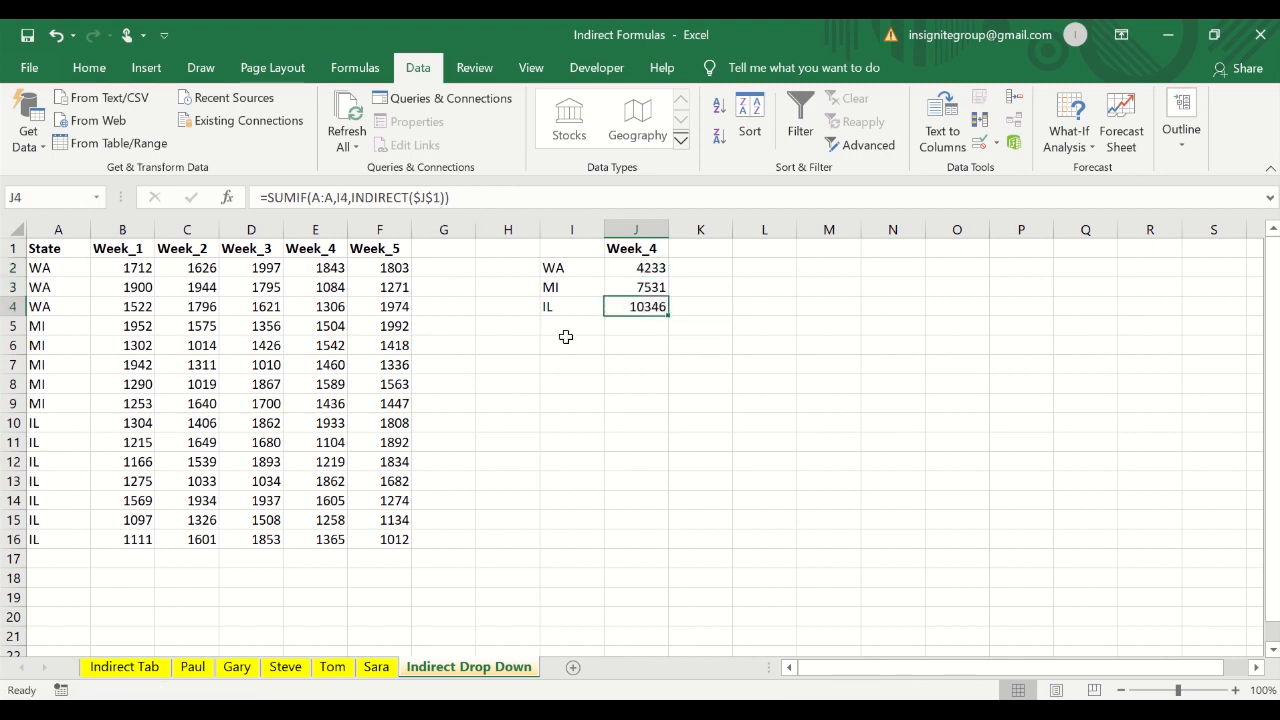
# - Review the copied SUMIF and INDIRECT formulas in J2:J4 without editing them, ending on the week selector in J1
pyautogui.click(530, 192)
pyautogui.press('Escape')
pyautogui.press('Up')
pyautogui.click(530, 192)
pyautogui.press('Escape')
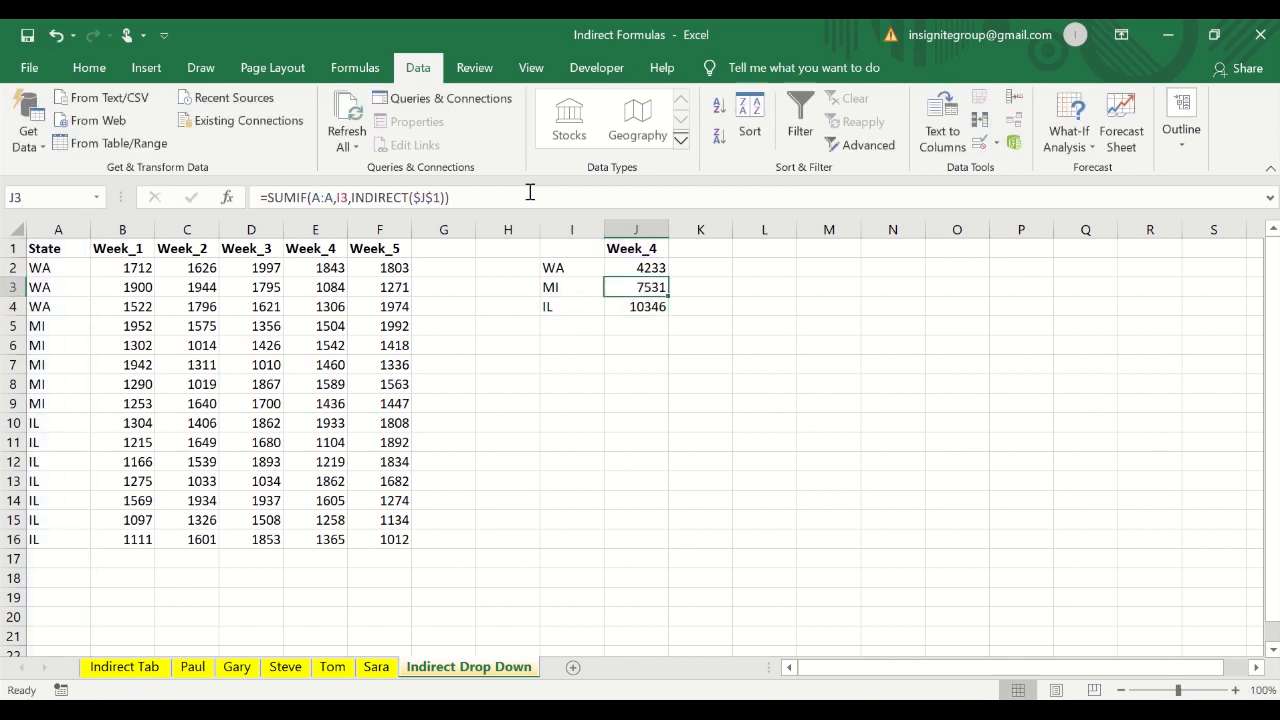
pyautogui.press('Up')
pyautogui.press('Down')
pyautogui.press('Down')
pyautogui.press('Down')
pyautogui.press('Up')
pyautogui.press('Up')
pyautogui.press('Up')
pyautogui.press('Up')
pyautogui.press('Down')
pyautogui.press('Down')
pyautogui.press('Down')
pyautogui.press('Up')
pyautogui.press('Up')
pyautogui.press('Up')
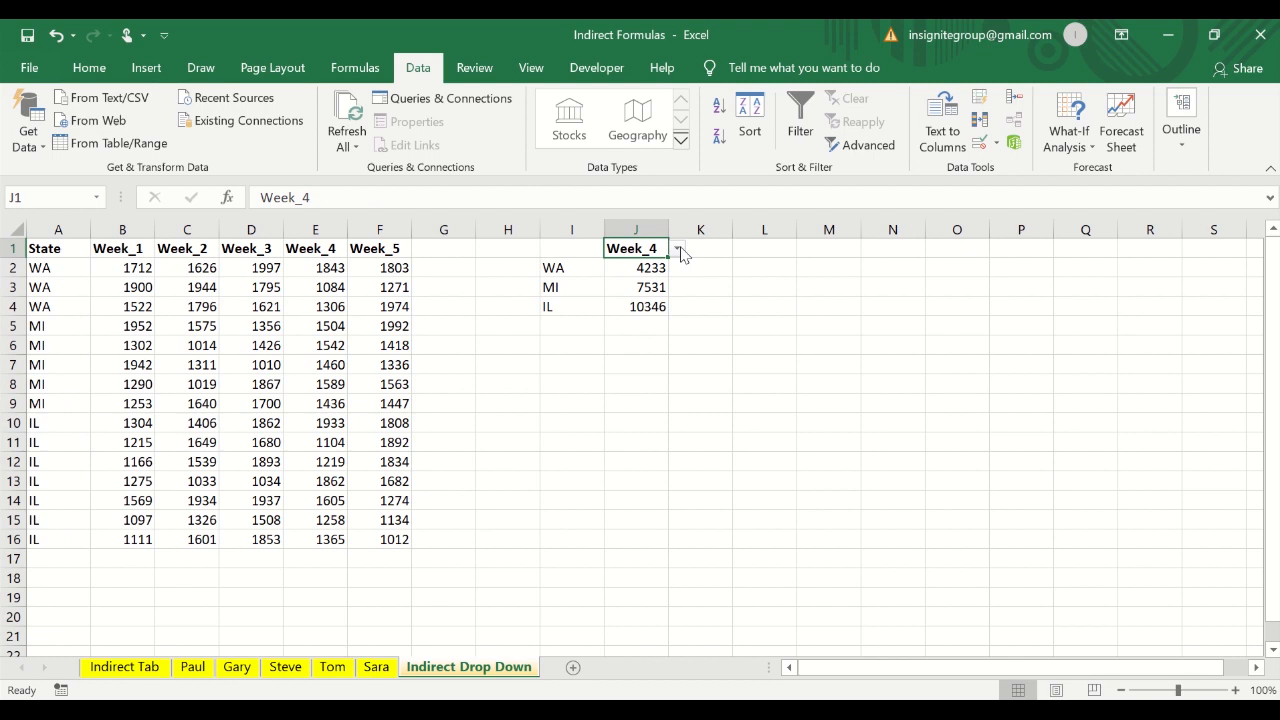
# - Choose Week_1 in the J1 drop-down, then inspect the Week_1 column and the WA total's formula
pyautogui.click(677, 251)
pyautogui.click(638, 266)
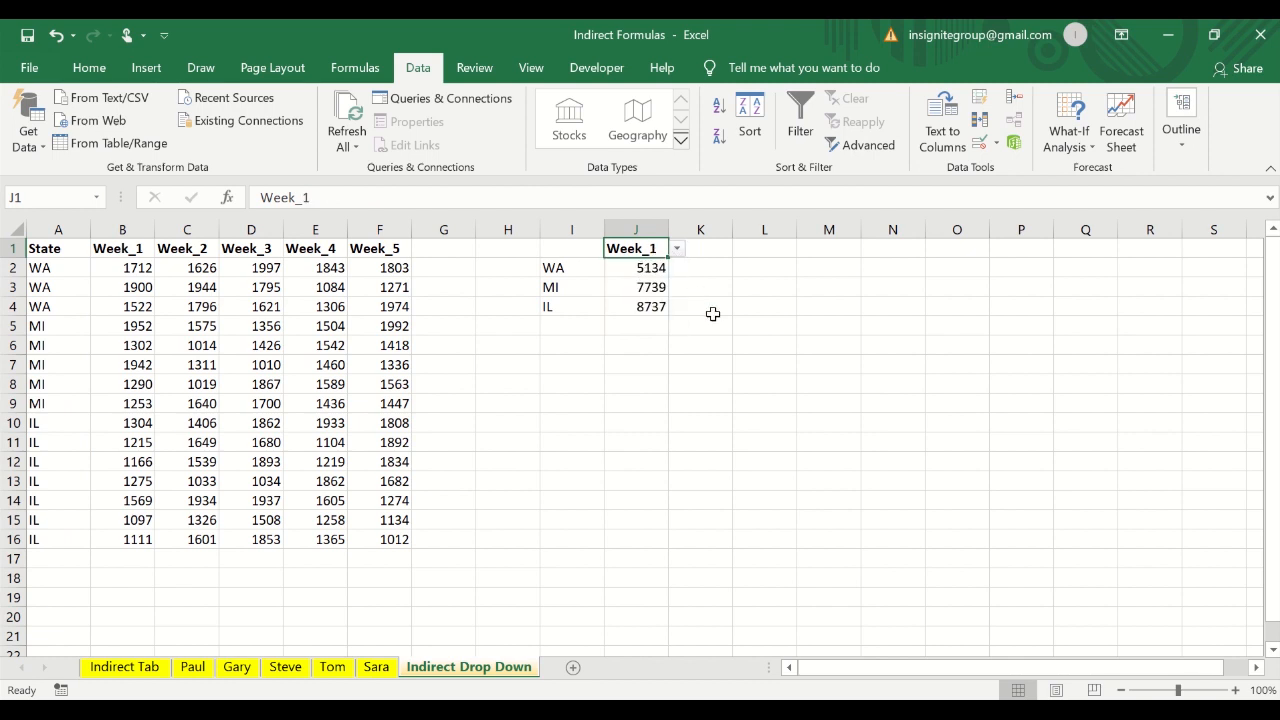
pyautogui.click(129, 217)
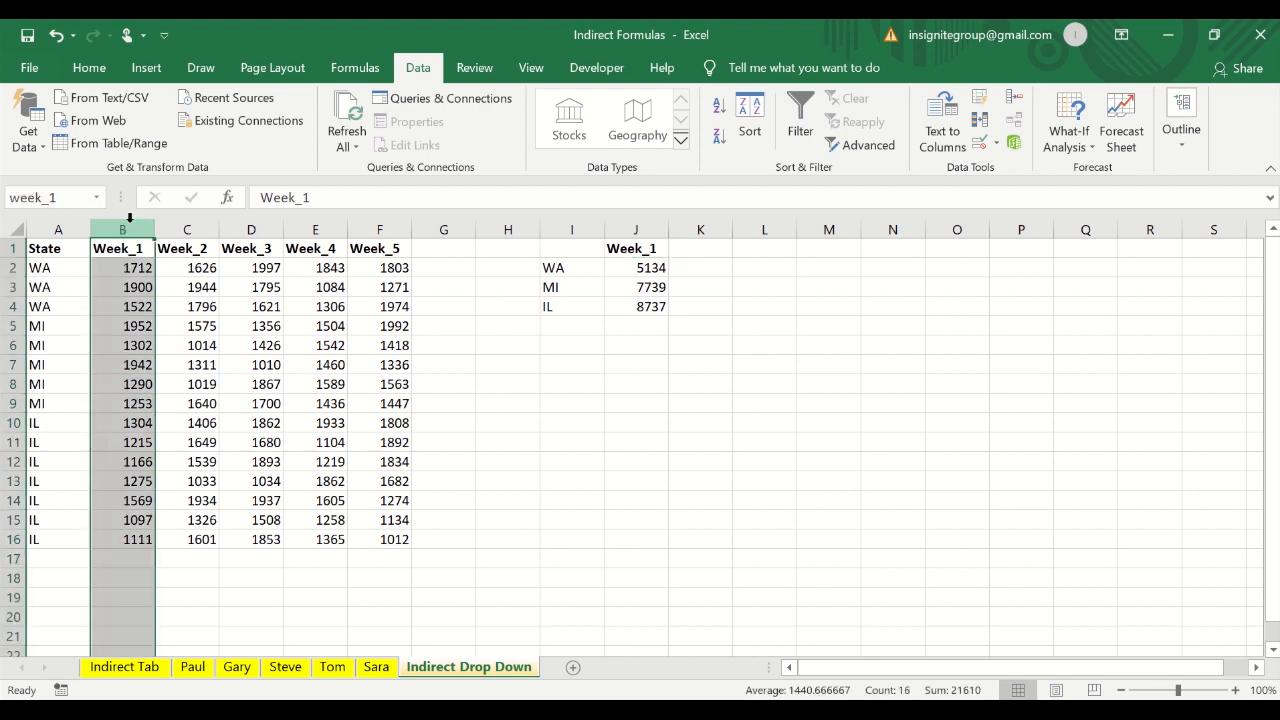
pyautogui.click(664, 249)
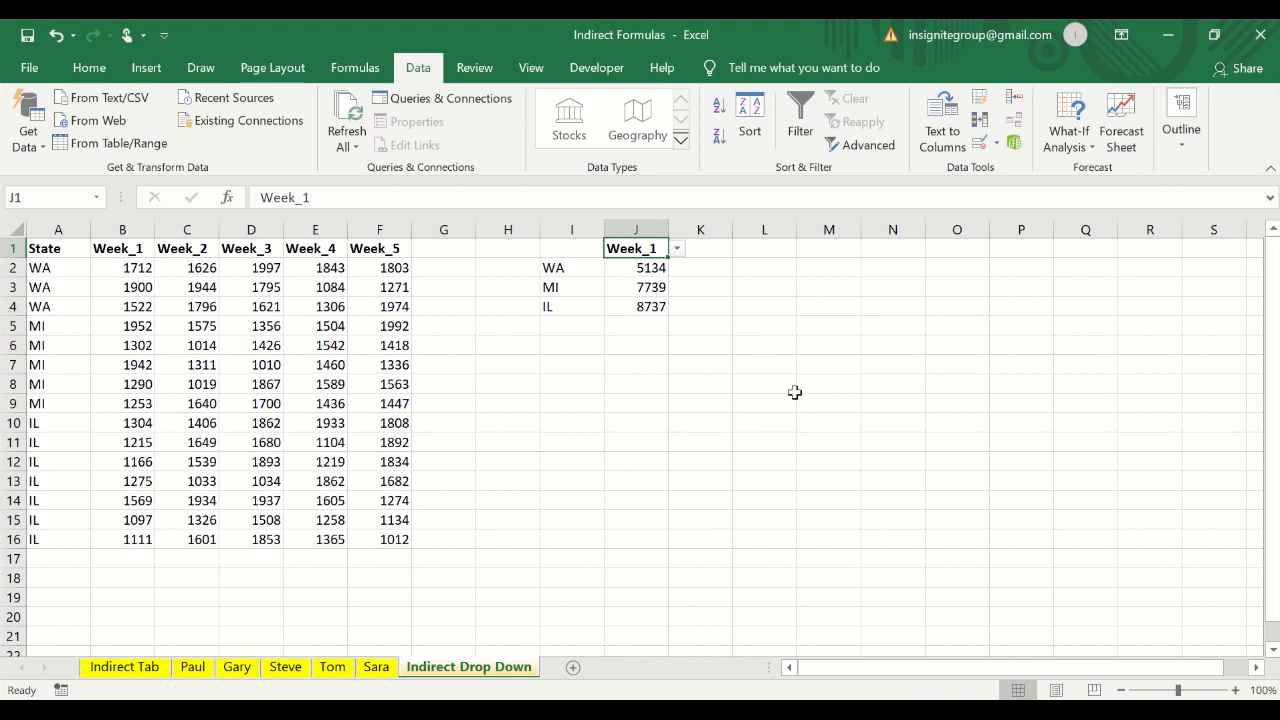
pyautogui.click(619, 277)
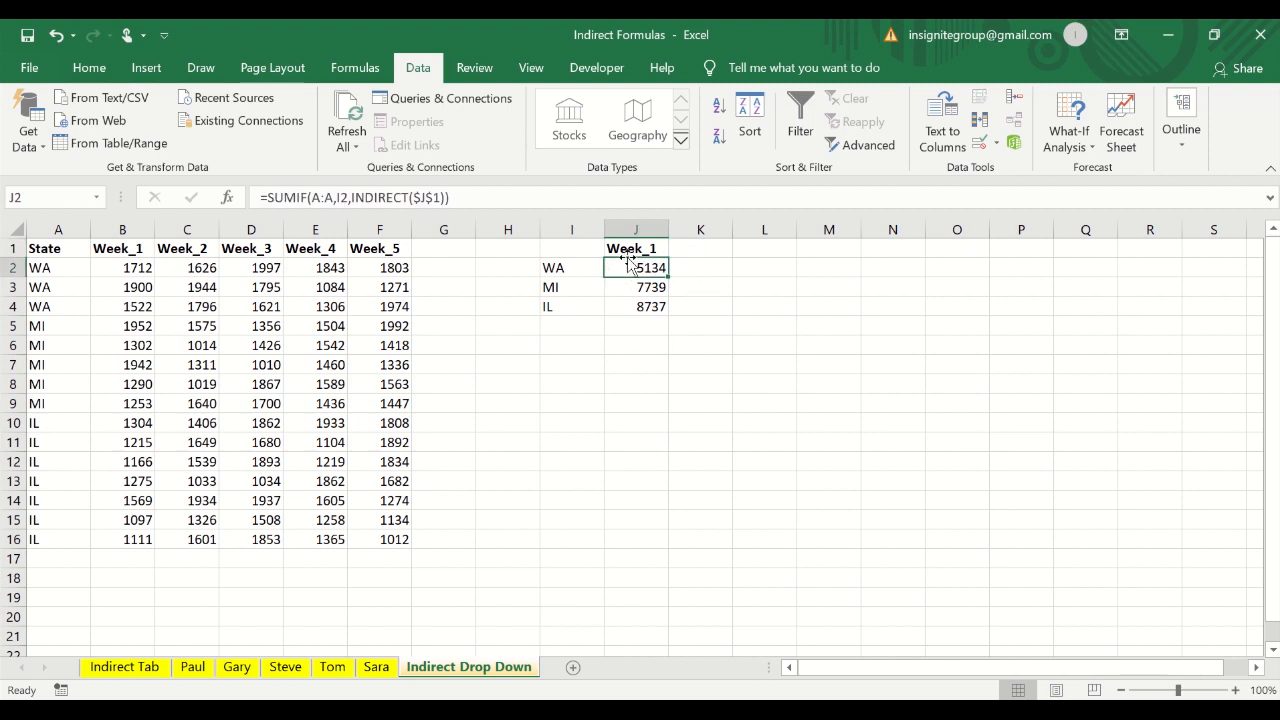
# - Switch the J1 drop-down to Week_2 and select the WA values in C2:C4 to check their sum
pyautogui.click(624, 246)
pyautogui.click(677, 248)
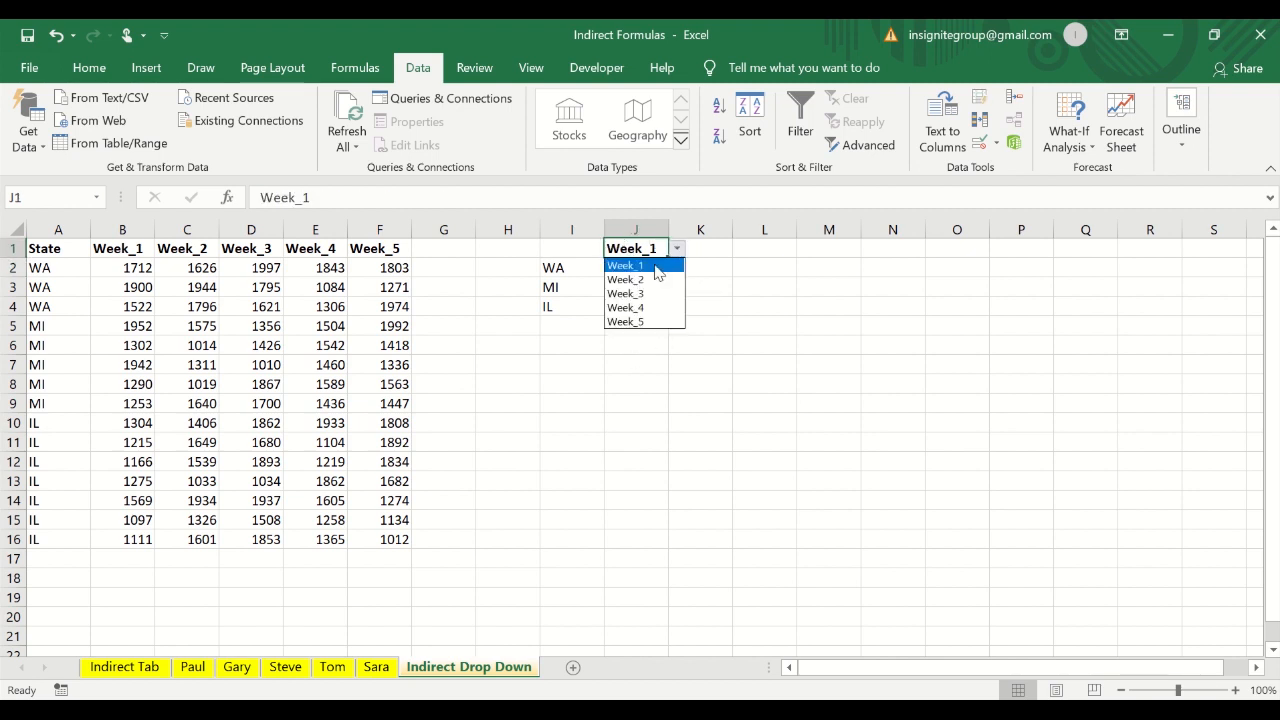
pyautogui.click(640, 280)
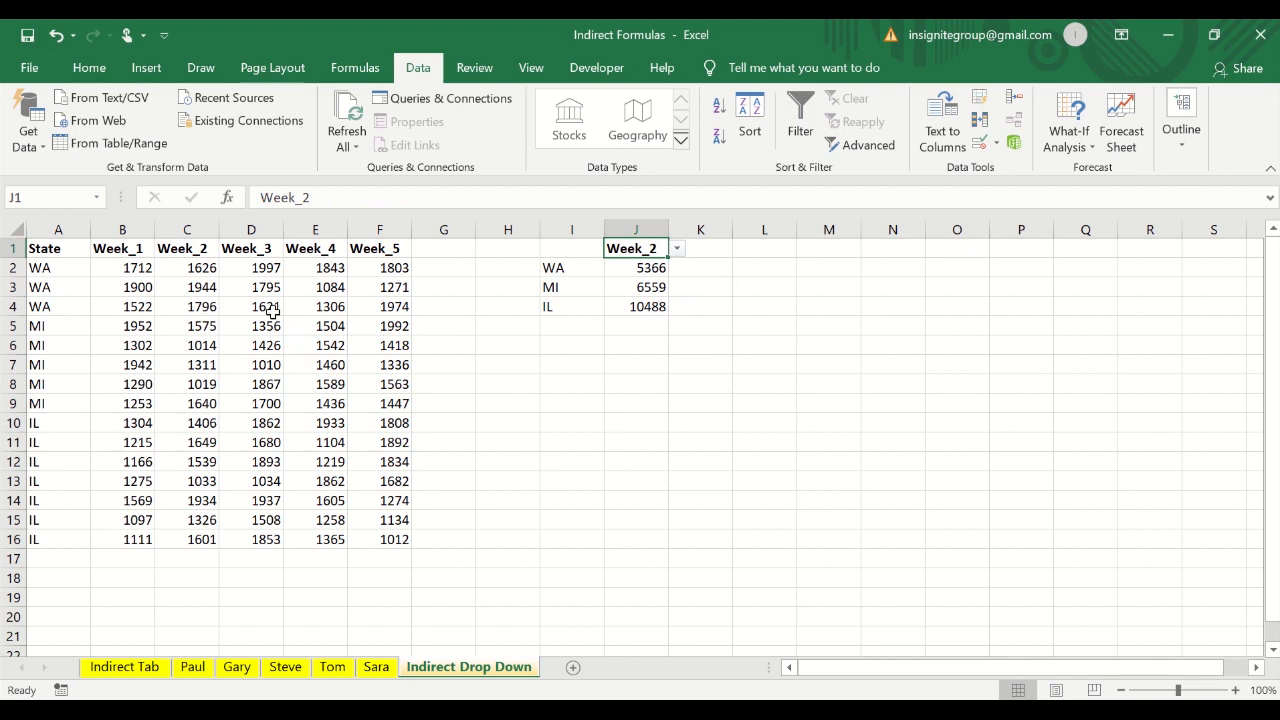
pyautogui.click(205, 287)
pyautogui.press('Up')
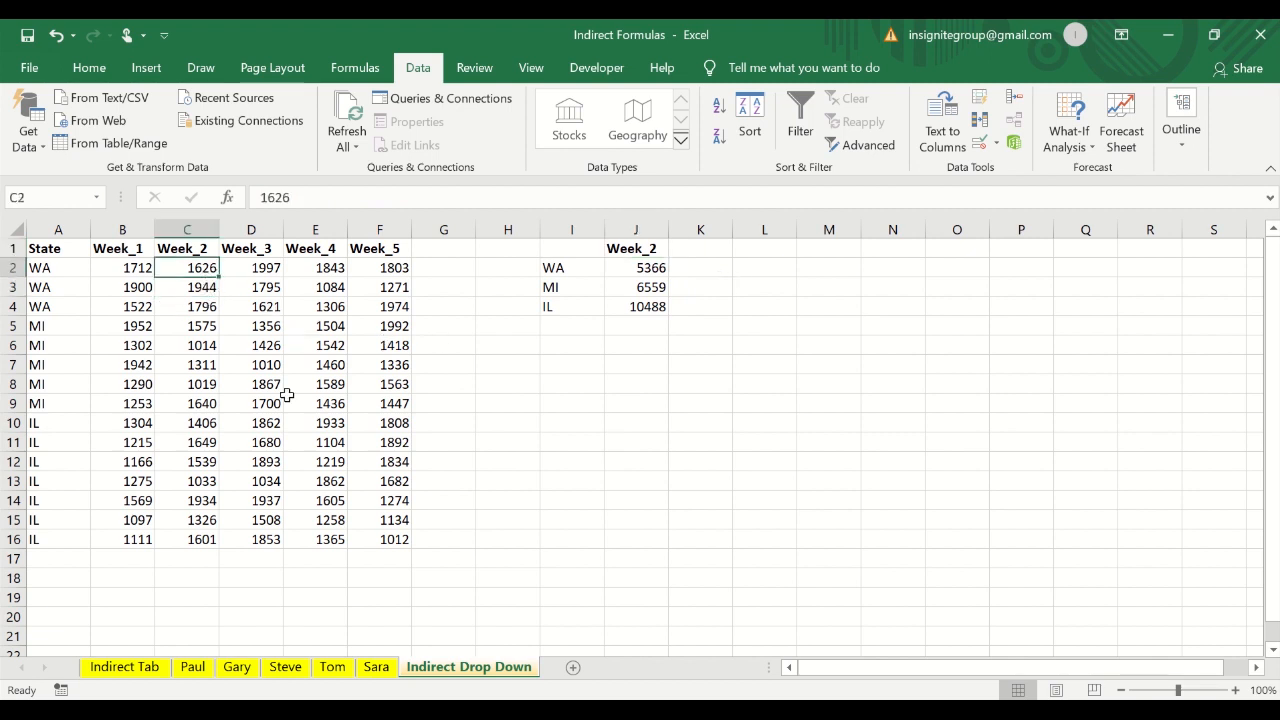
pyautogui.hotkey('shift', 'Down')
pyautogui.hotkey('shift', 'Down')
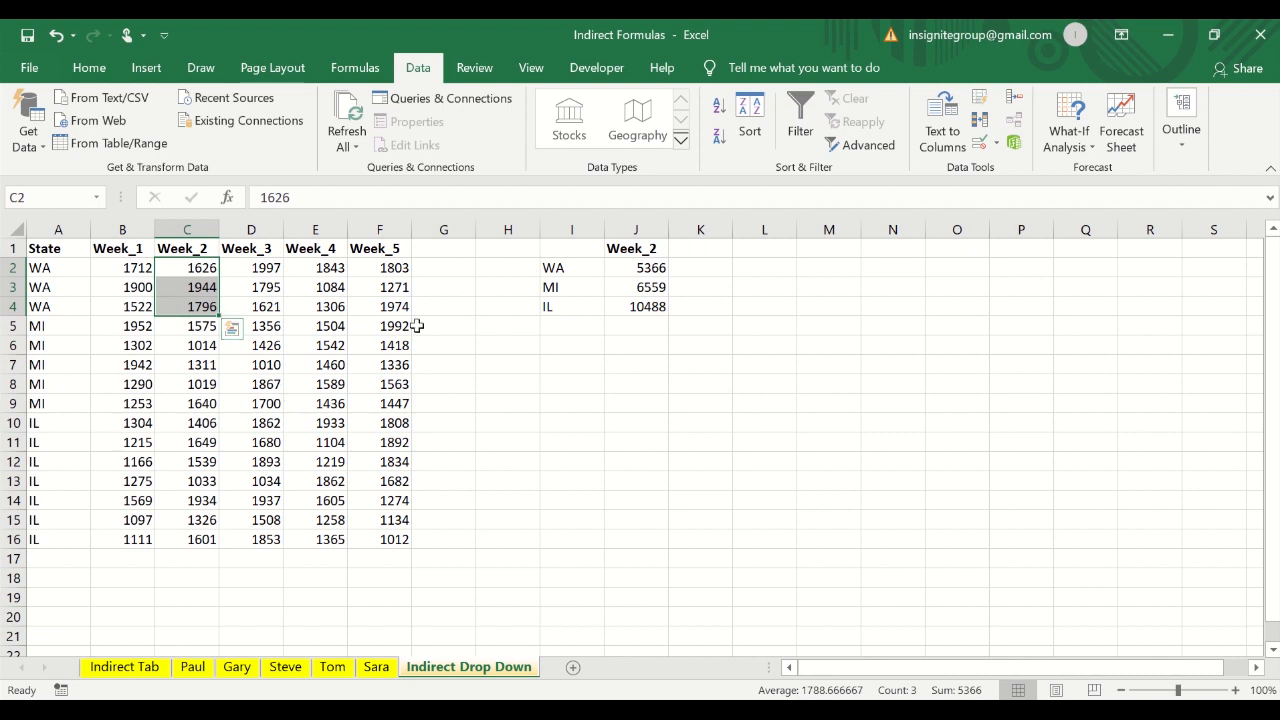
# - Switch the J1 drop-down to Week_4 and select the WA values in E2:E4 to check their sum
pyautogui.click(647, 247)
pyautogui.click(677, 248)
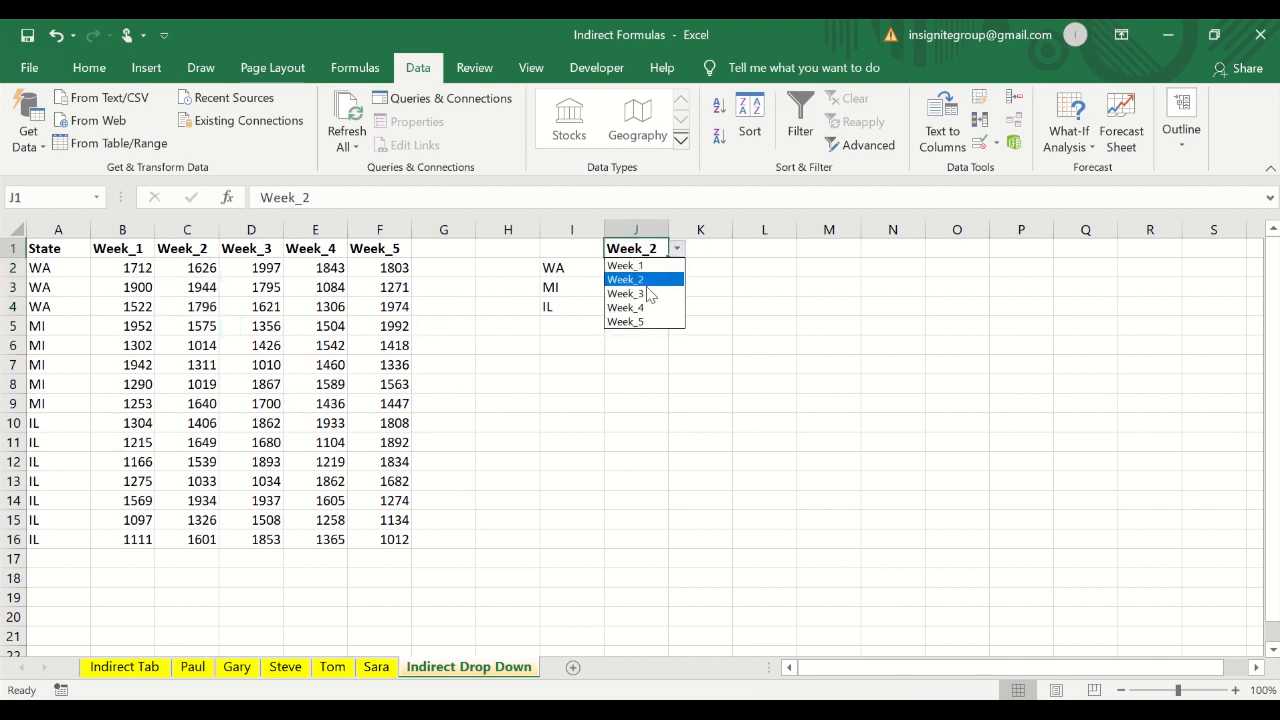
pyautogui.click(645, 303)
pyautogui.click(368, 284)
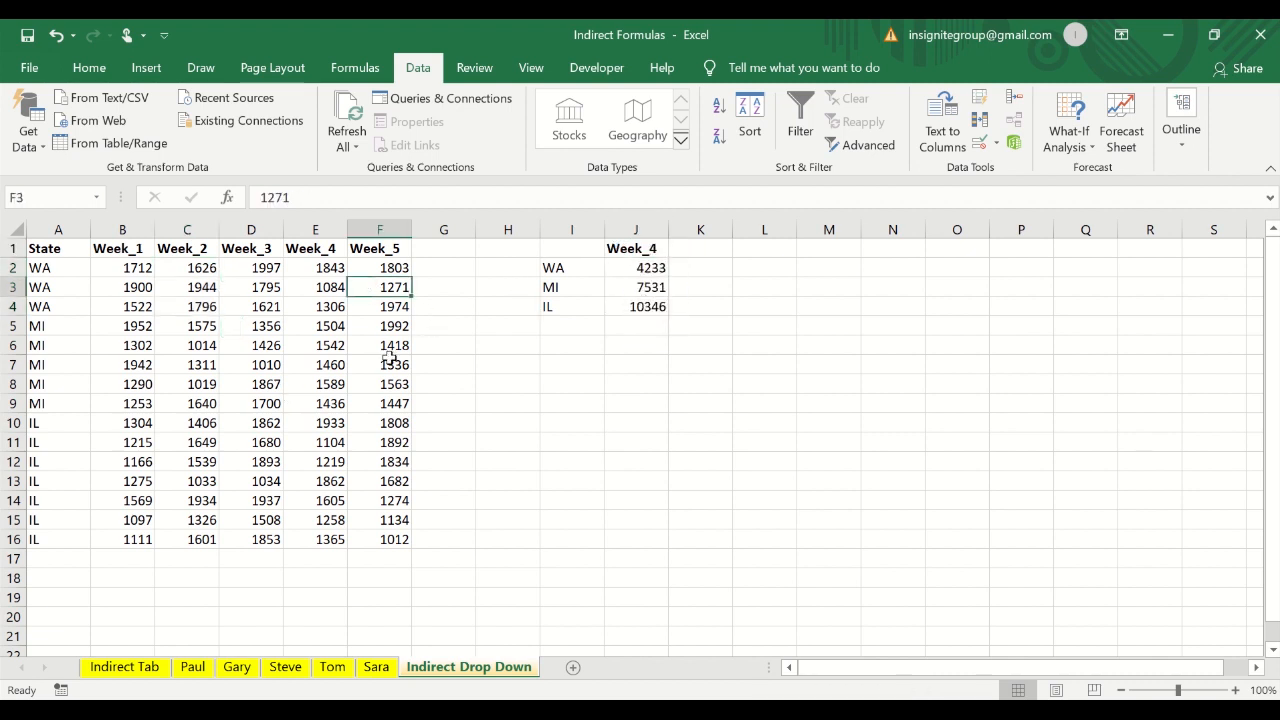
pyautogui.press('Left')
pyautogui.press('Up')
pyautogui.hotkey('shift', 'Down')
pyautogui.hotkey('shift', 'Down')
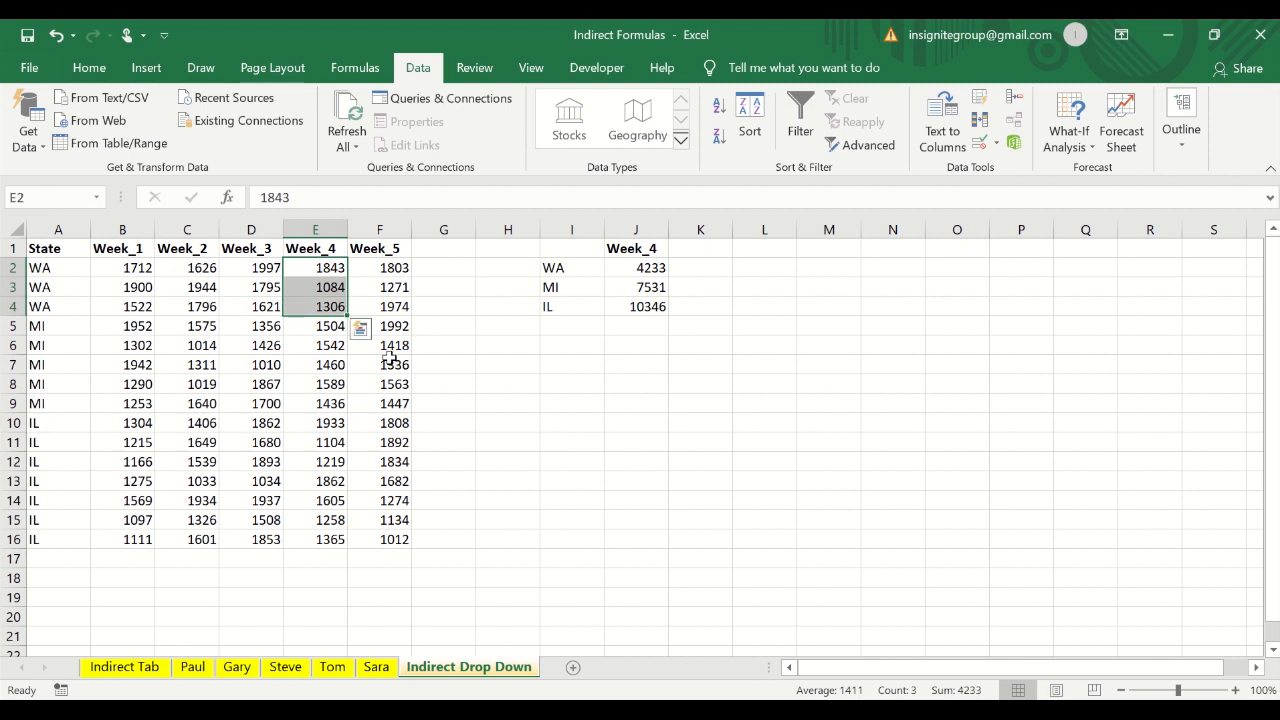
# - Examine the state labels and their Week_4 totals in I2:J4, comparing the formulas behind them
pyautogui.press('Right')
pyautogui.press('Right')
pyautogui.press('Right')
pyautogui.press('Right')
pyautogui.press('Right')
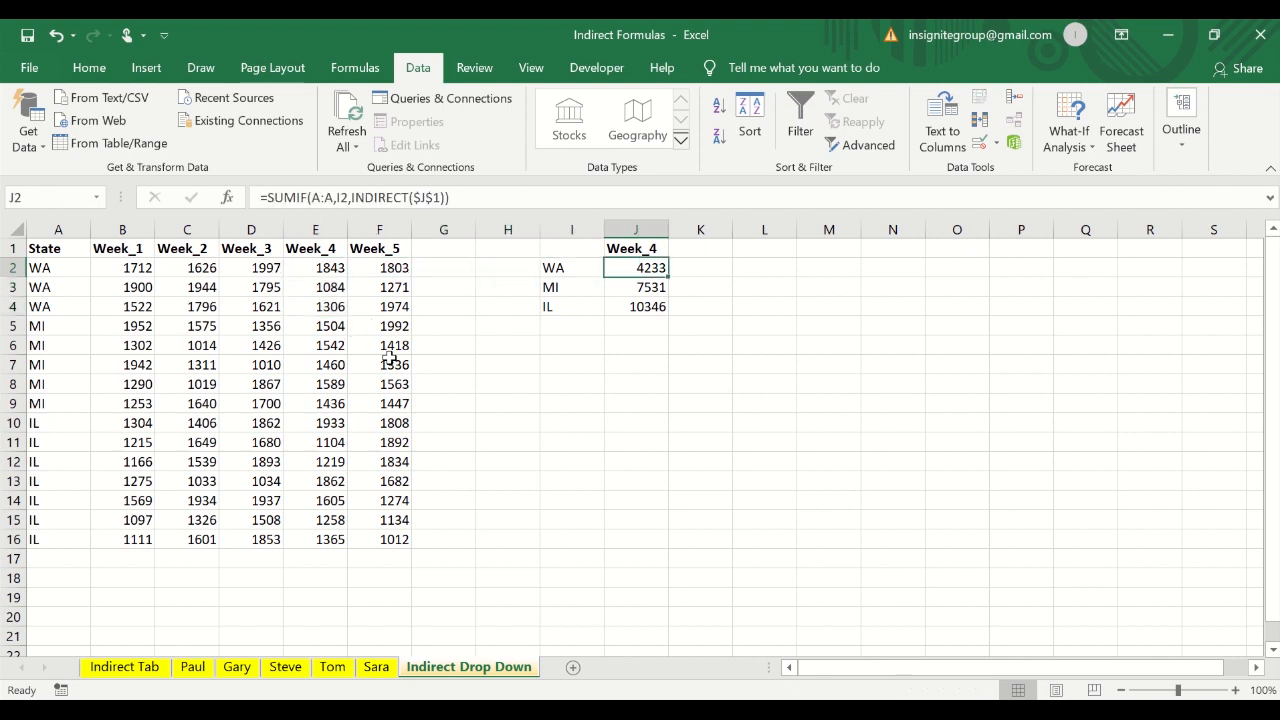
pyautogui.press('Down')
pyautogui.press('Down')
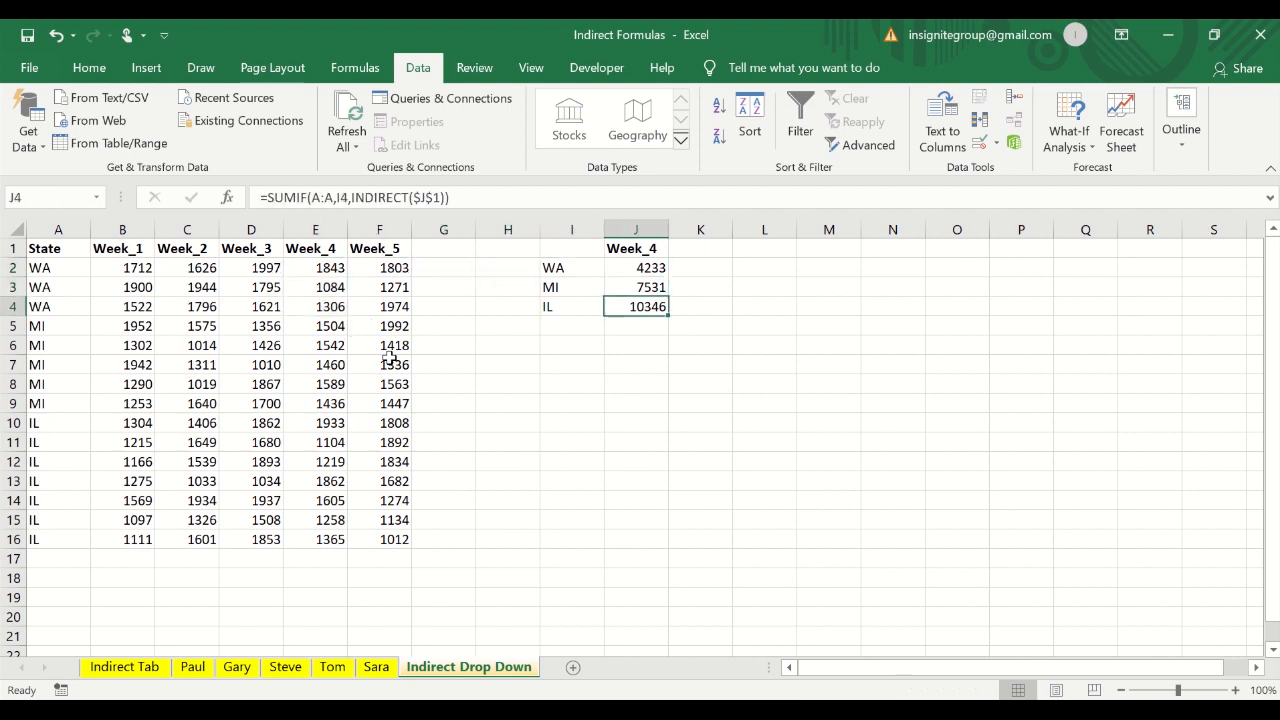
pyautogui.press('Up')
pyautogui.press('Up')
pyautogui.press('Left')
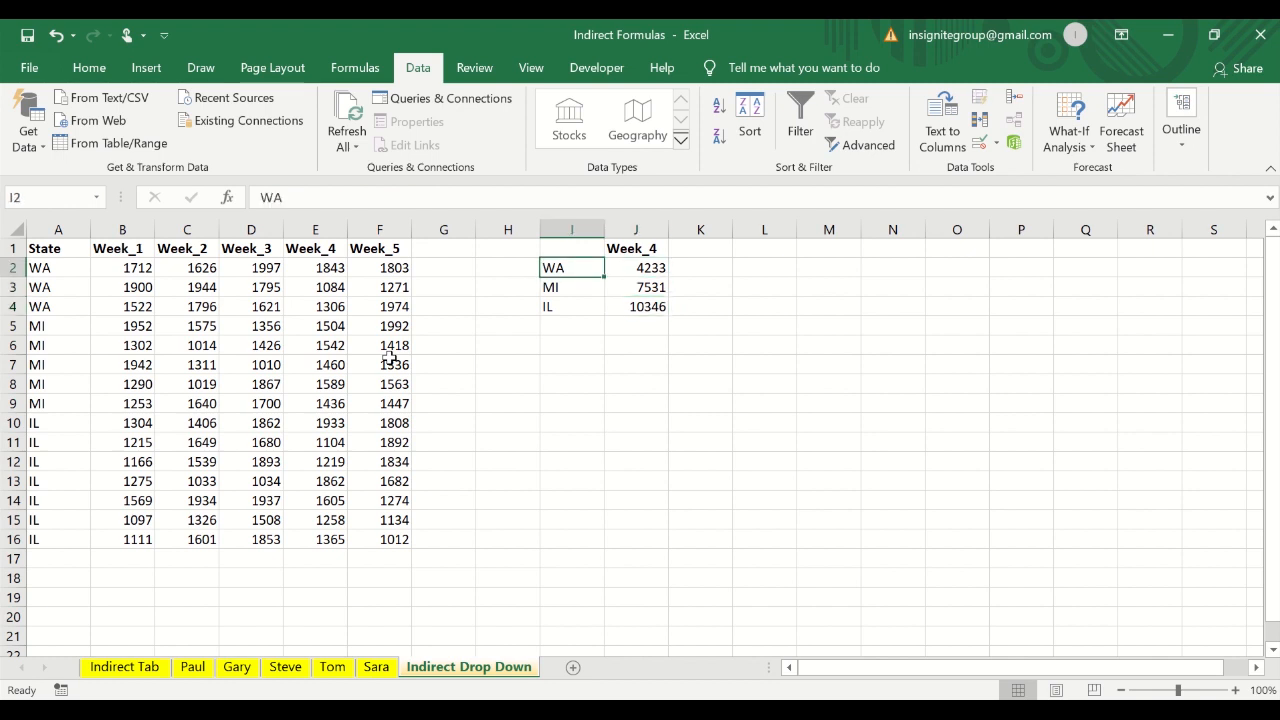
pyautogui.hotkey('shift', 'Right')
pyautogui.hotkey('shift', 'Right')
pyautogui.press('Down')
pyautogui.press('Right')
pyautogui.press('Up')
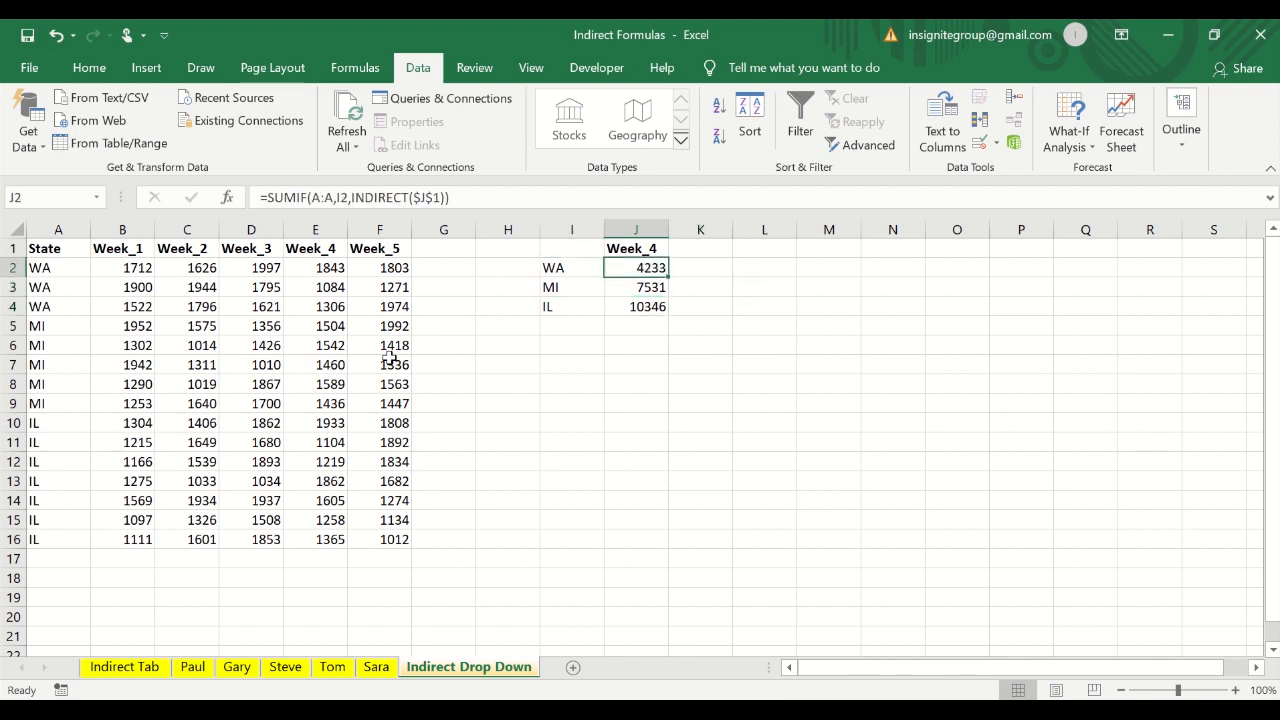
# - Review the named week columns from Week_1 to Week_5, then return to the week selector in J1
pyautogui.click(137, 227)
pyautogui.click(187, 227)
pyautogui.click(251, 227)
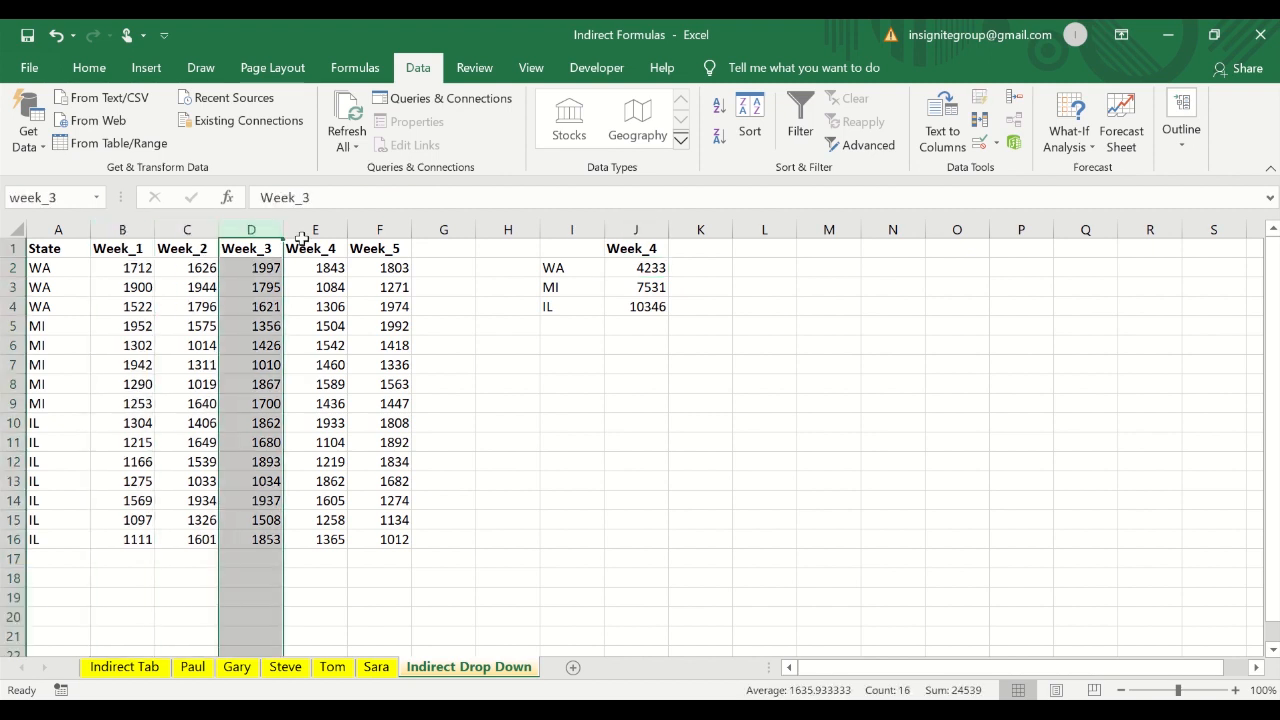
pyautogui.click(302, 243)
pyautogui.click(371, 226)
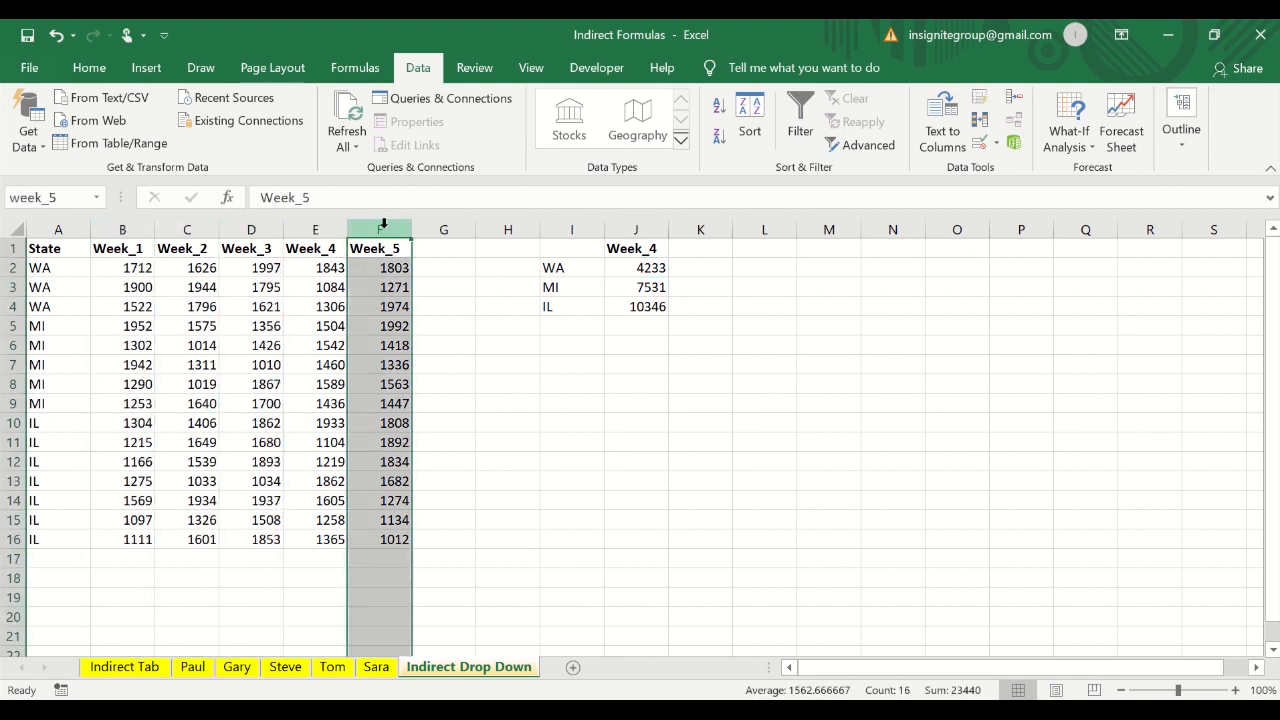
pyautogui.click(633, 252)
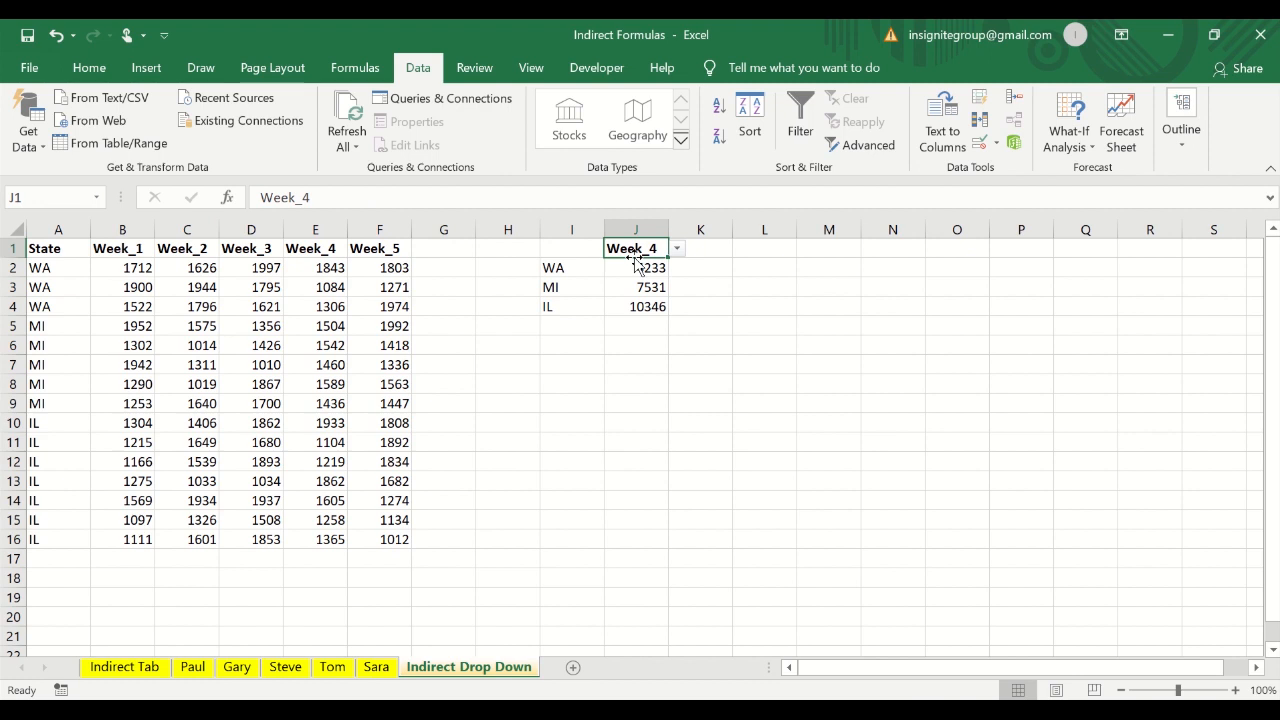